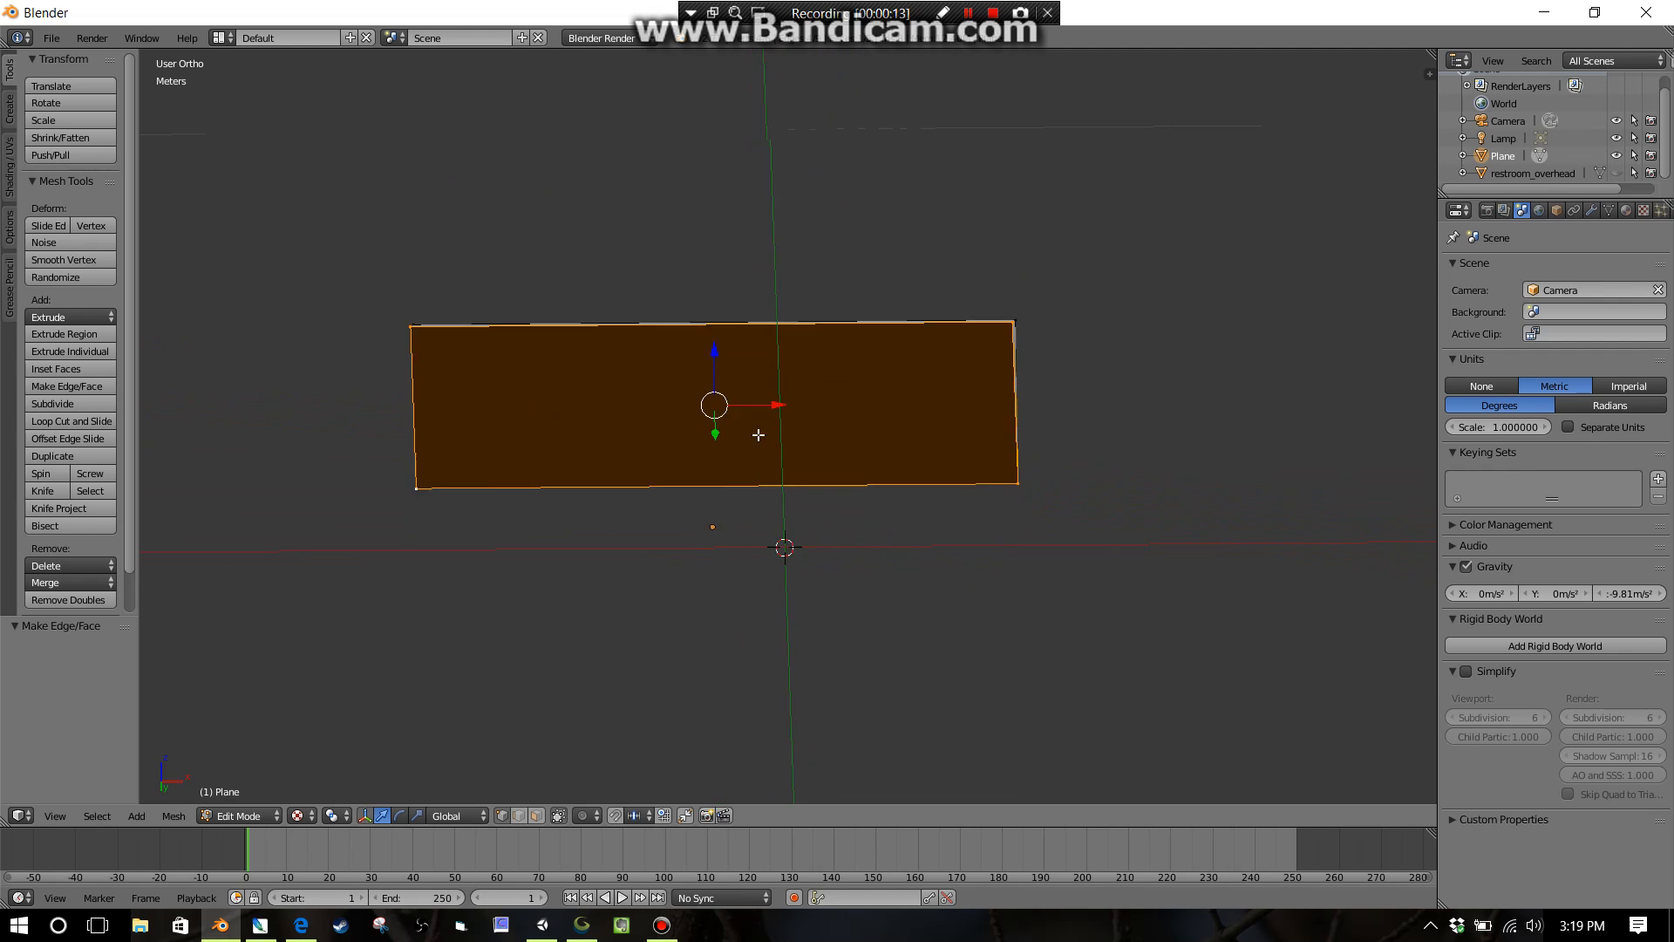
# Try to inset the bottom face of the gabled roof.
pyautogui.press('ctrl+KP_7')
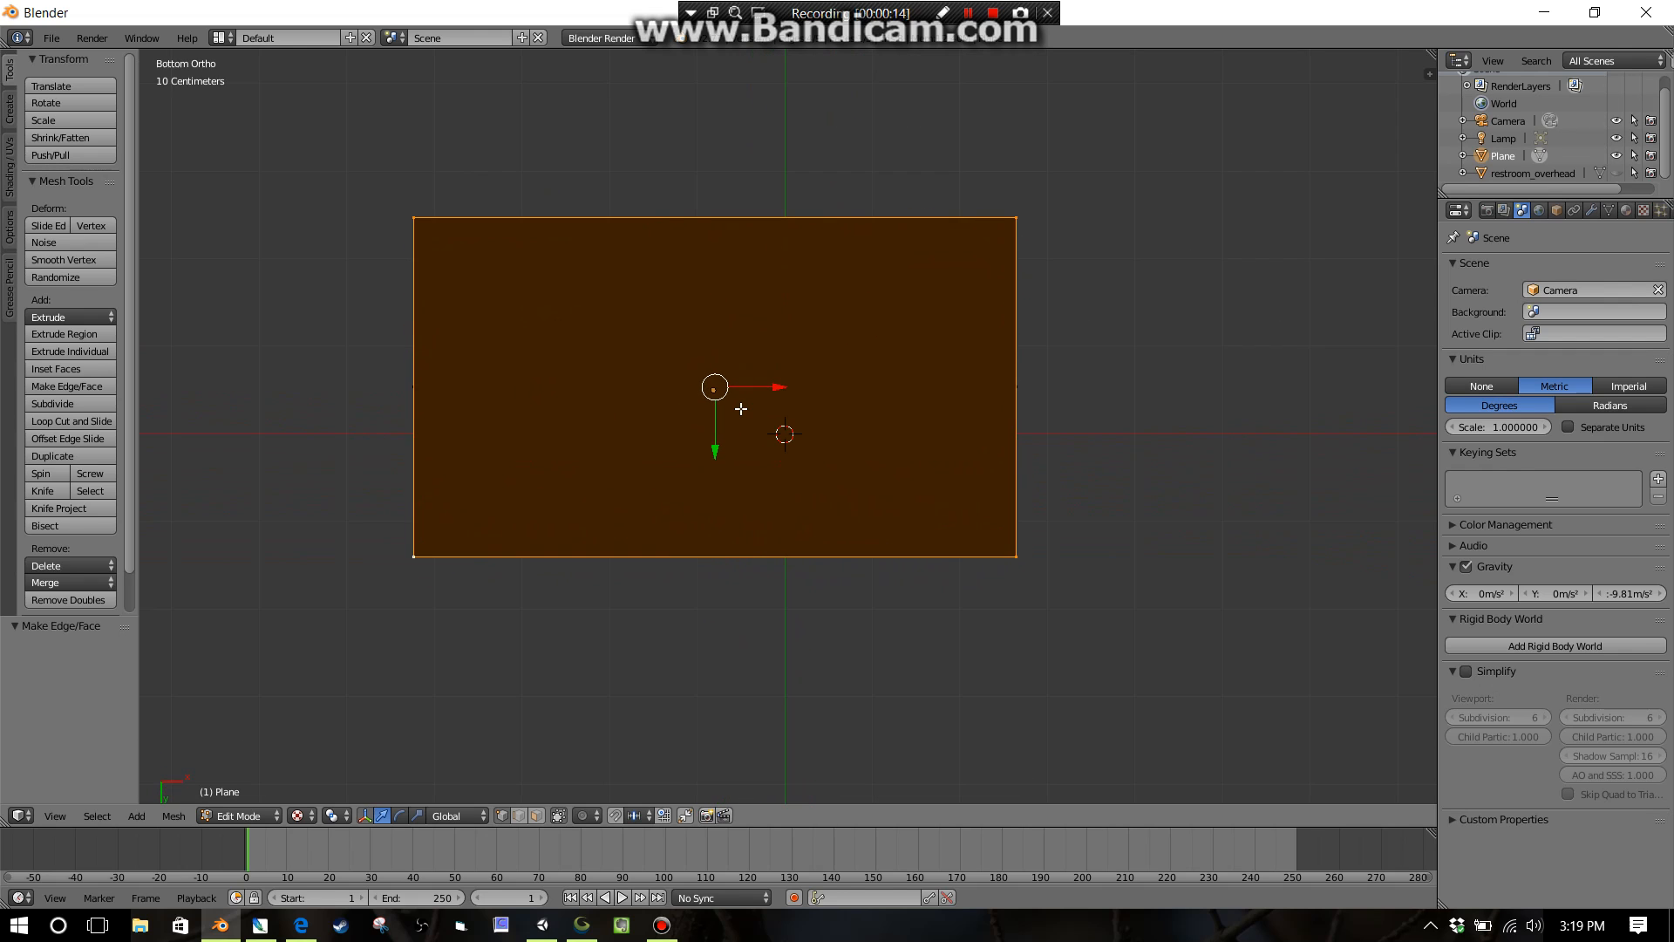
pyautogui.scroll(1, 784, 434)
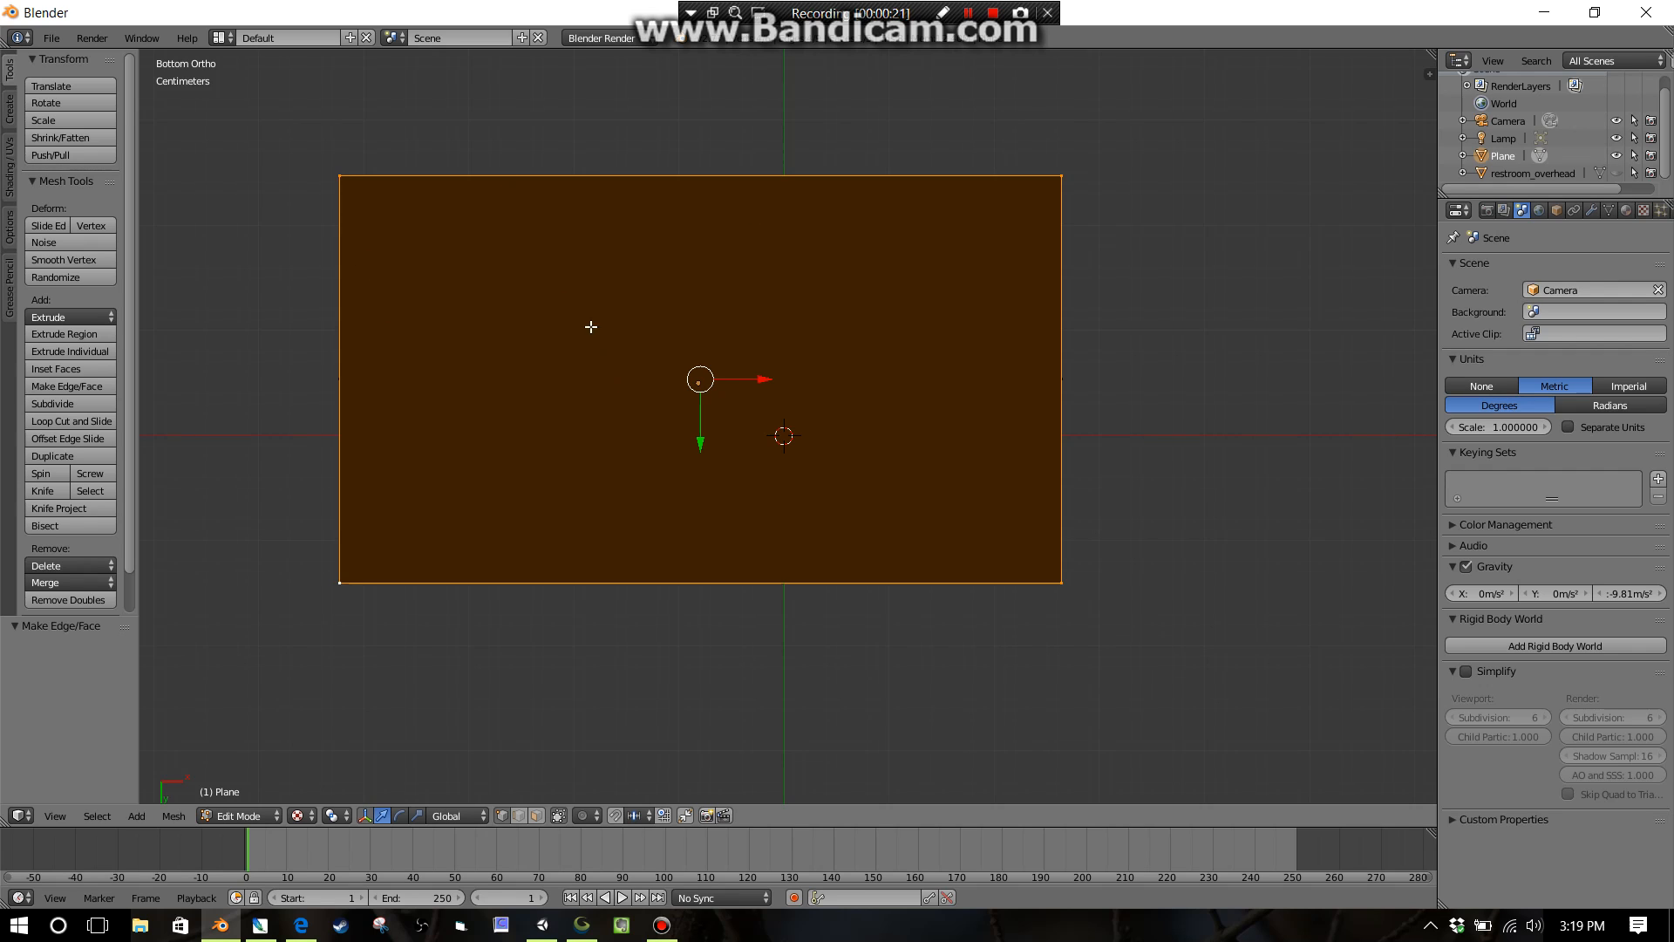
pyautogui.moveTo(545, 530); pyautogui.dragTo(479, 454, button='middle')
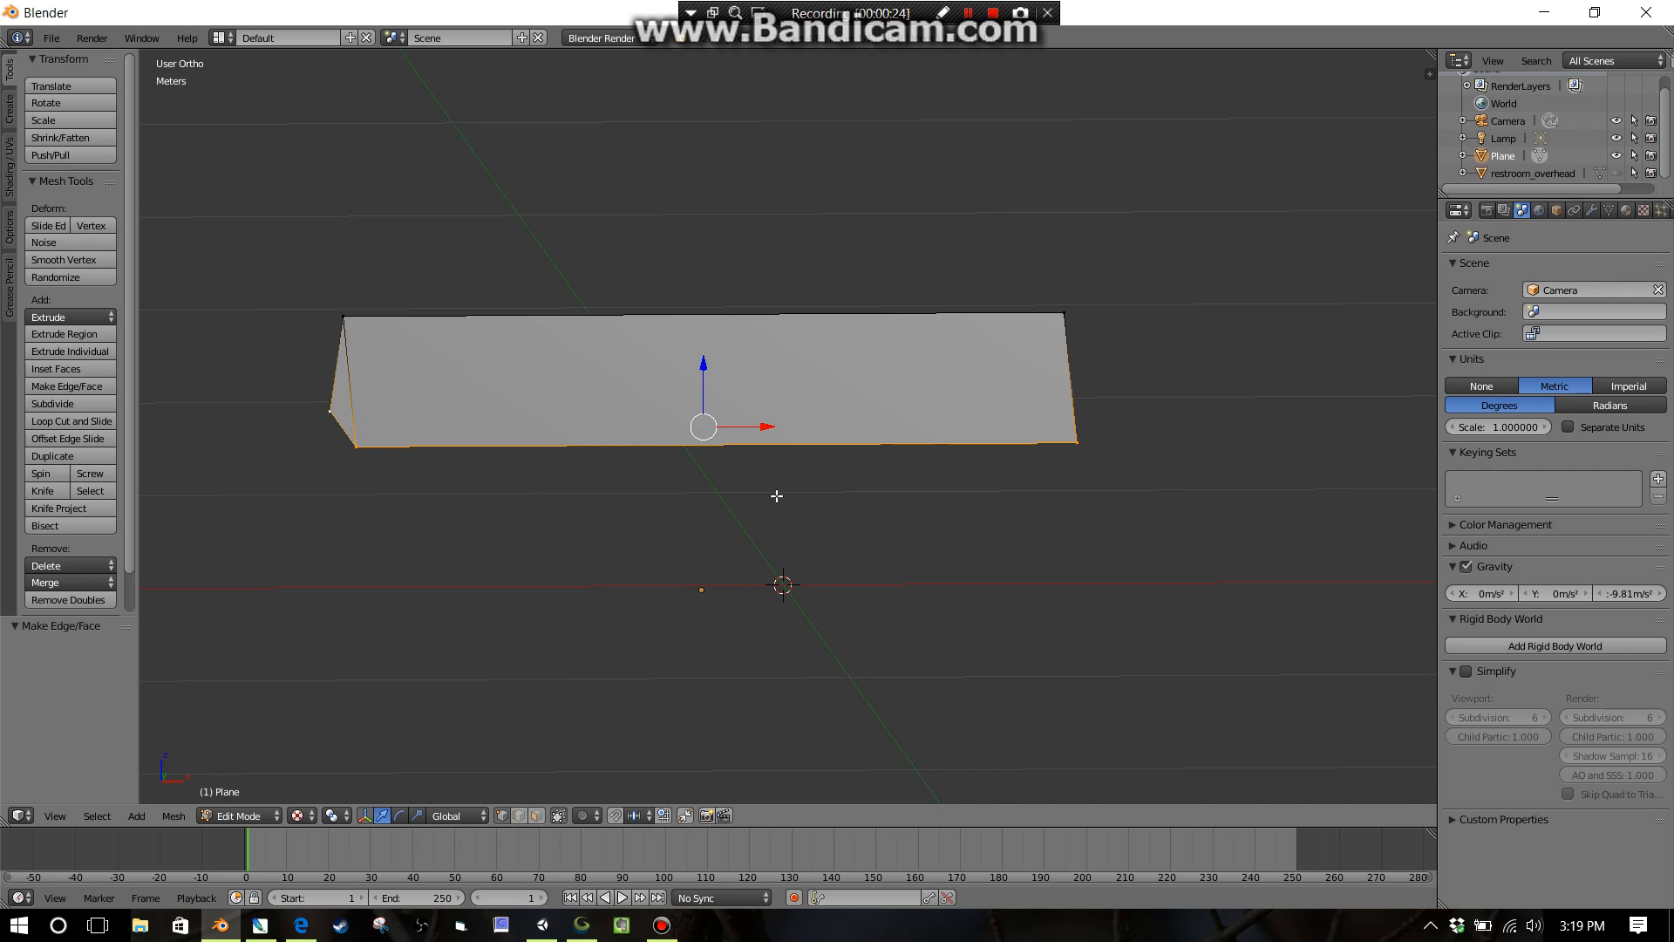
pyautogui.press('ctrl+KP_7')
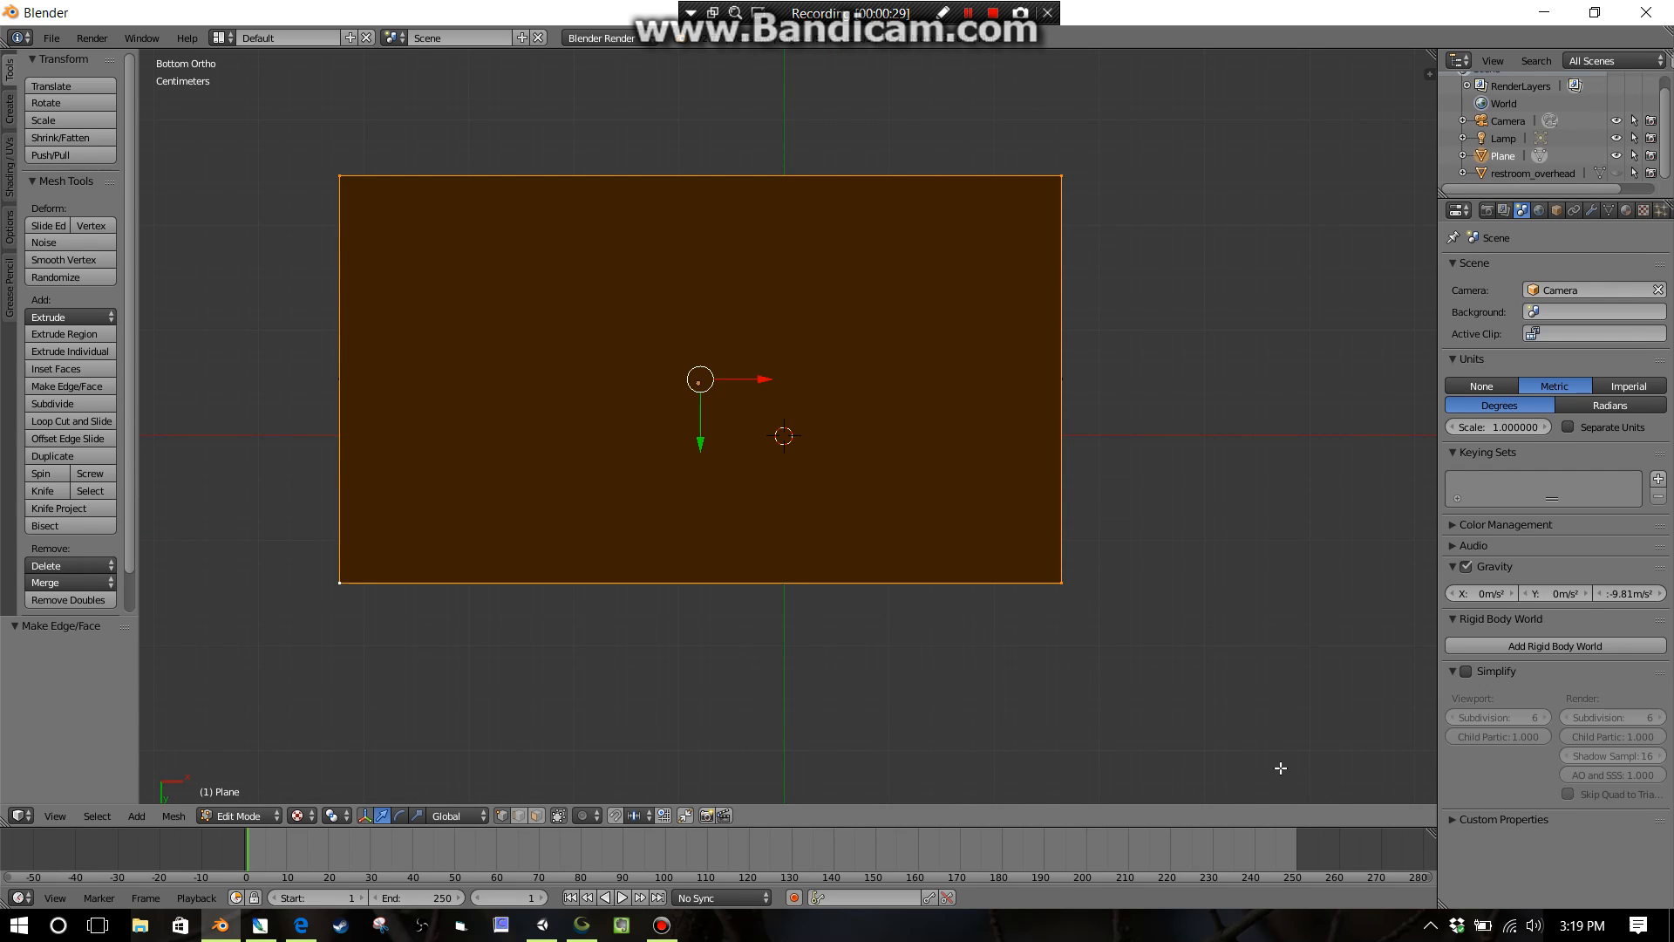
pyautogui.press('i')
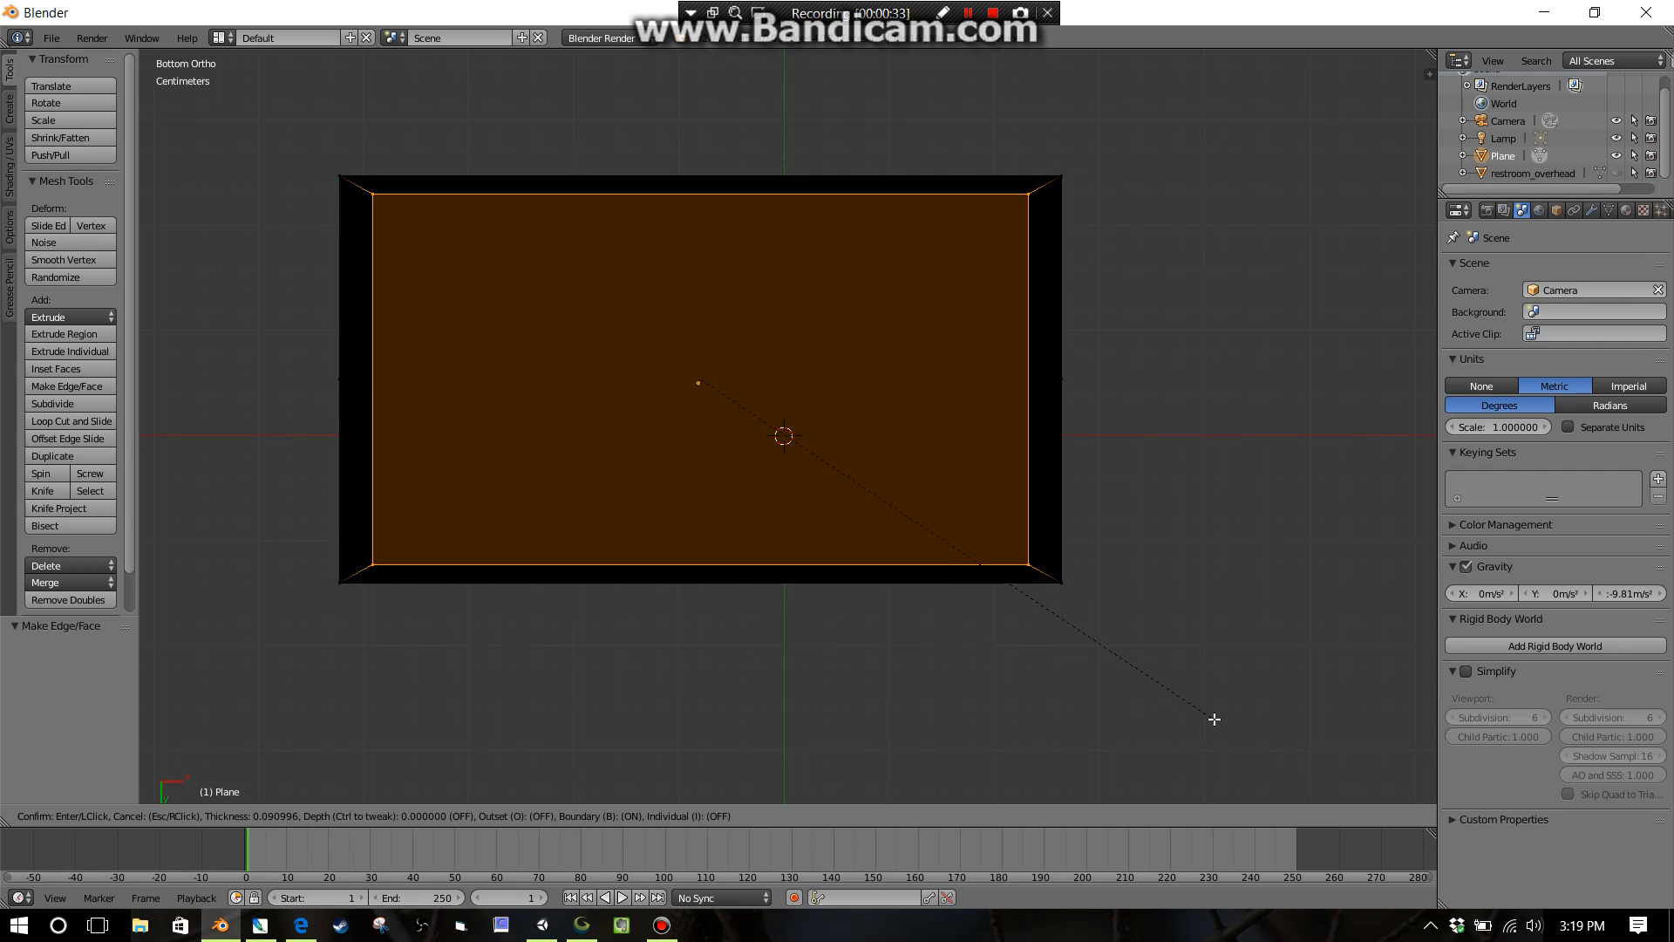
pyautogui.click(1215, 719)
pyautogui.moveTo(1091, 541); pyautogui.dragTo(1016, 480, button='middle')
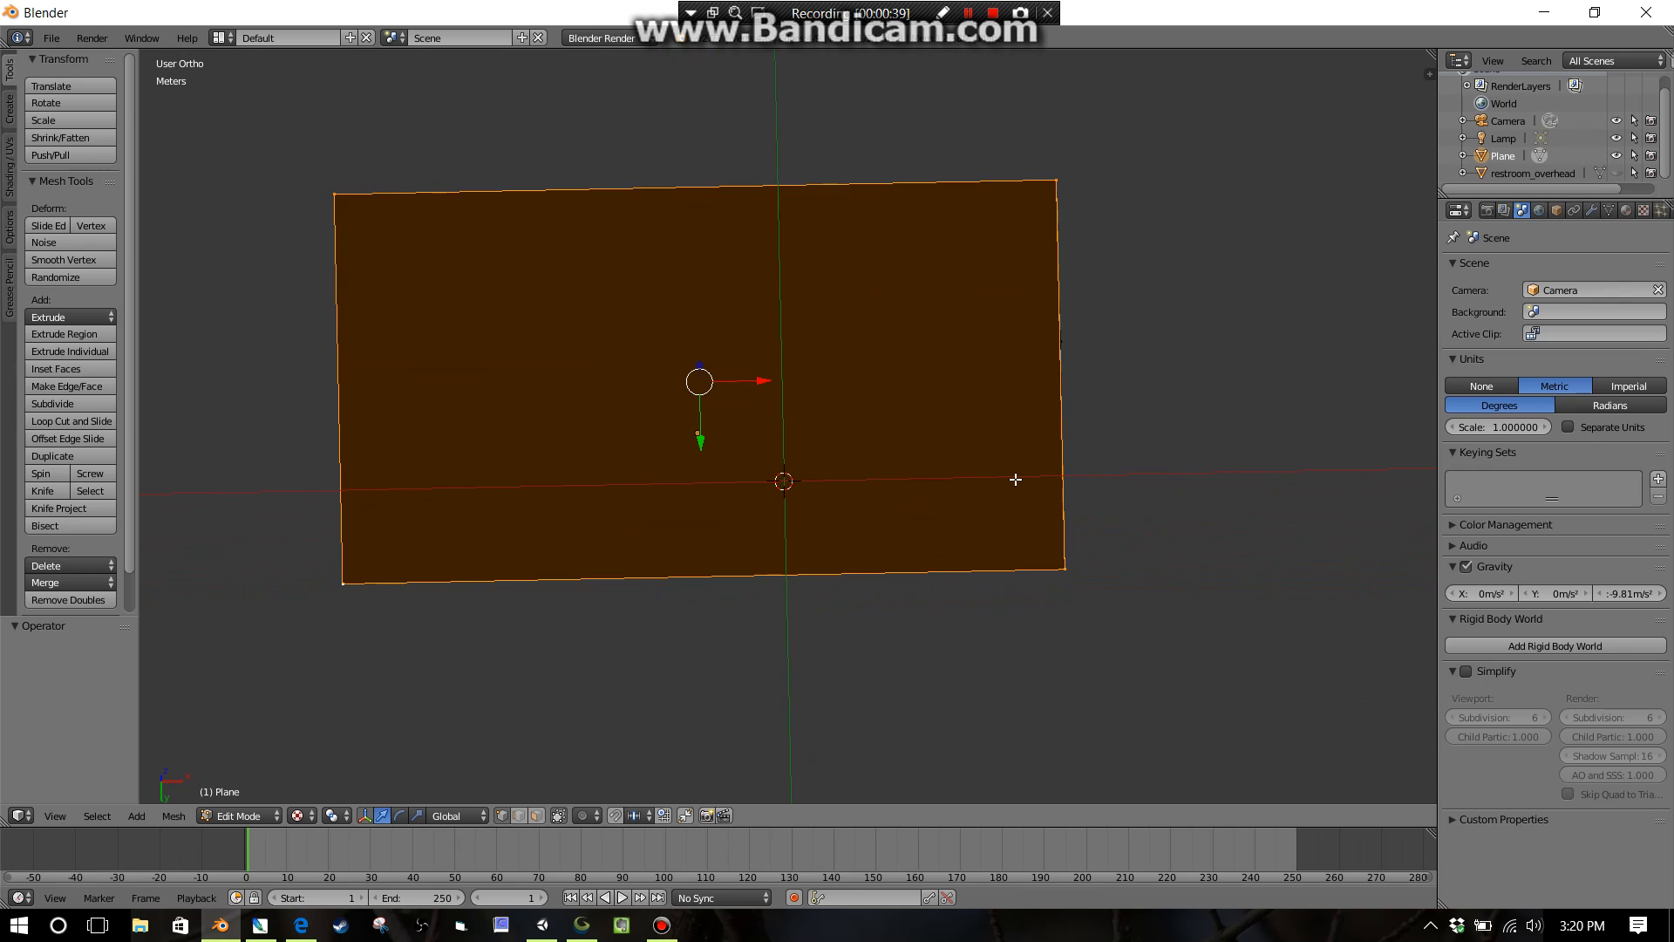
pyautogui.press('ctrl+KP_7')
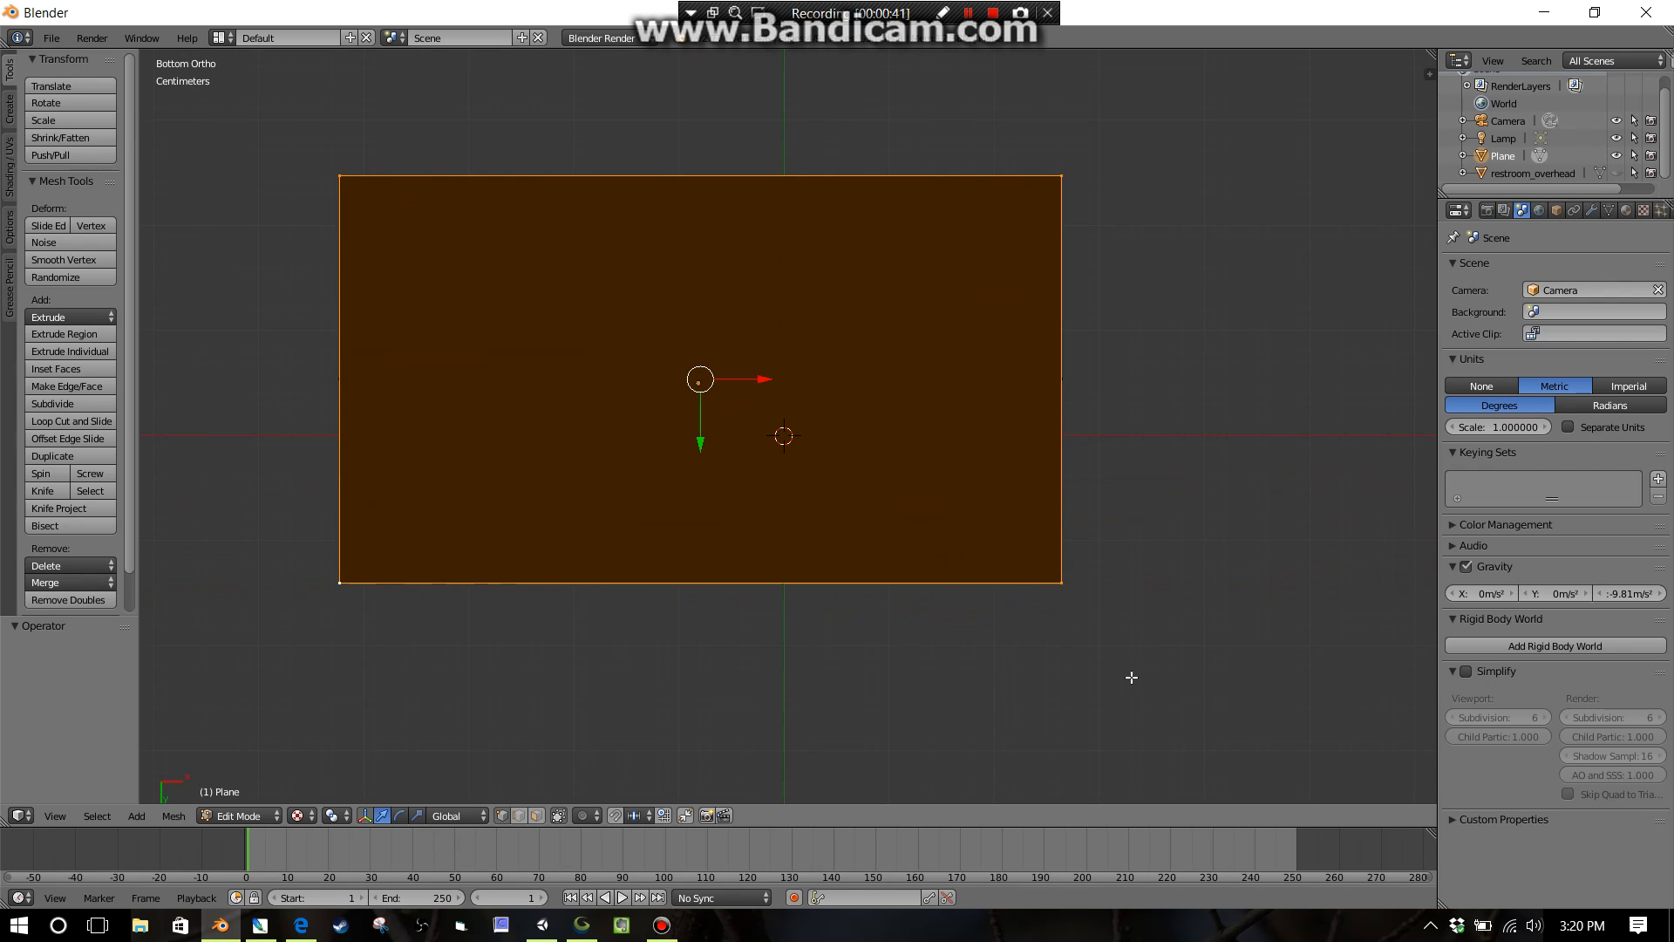
# Extrude the roof's bottom face in place and scale the new face uniformly to 0.93.
pyautogui.press('e')
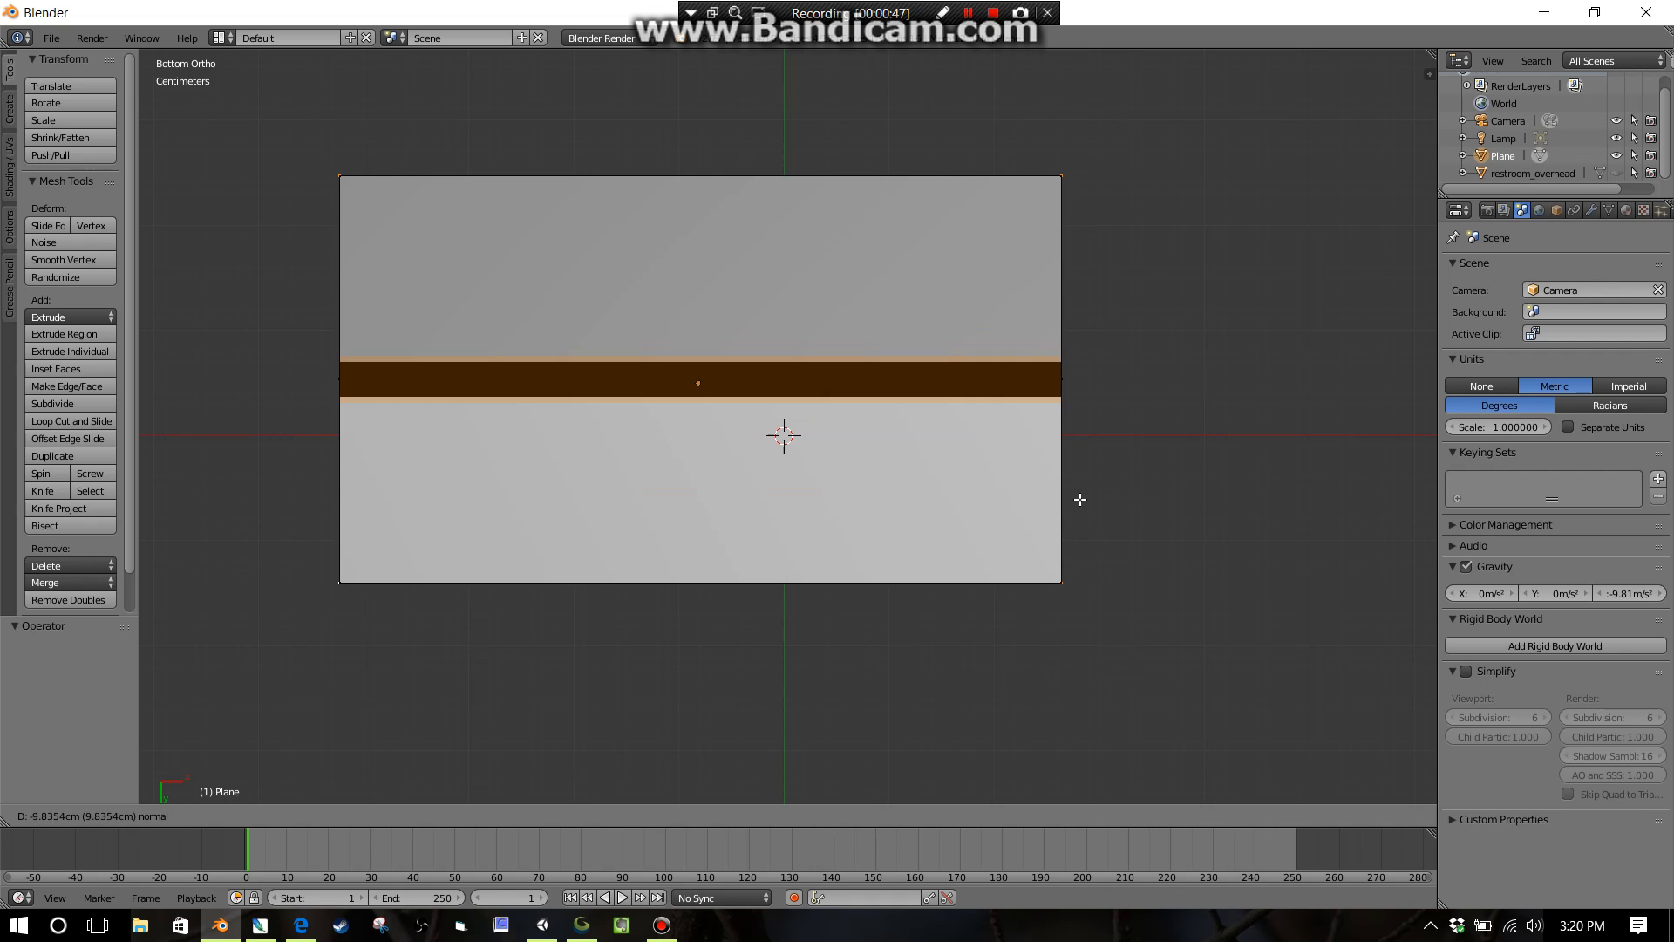
pyautogui.rightClick(1080, 547)
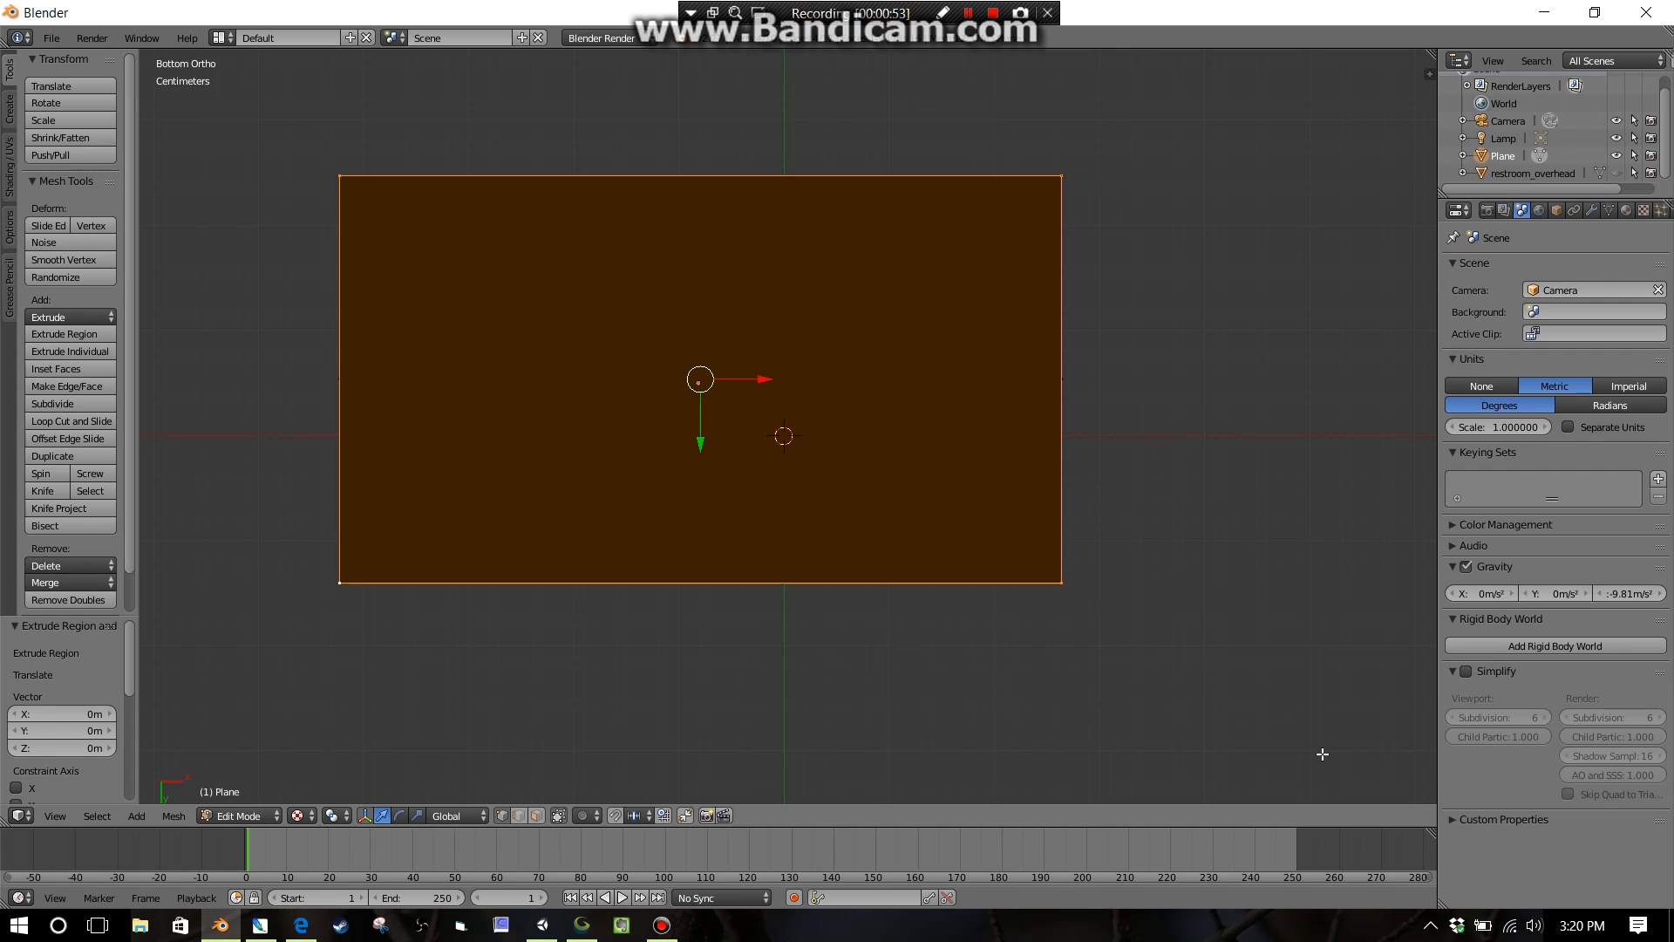
pyautogui.press('s')
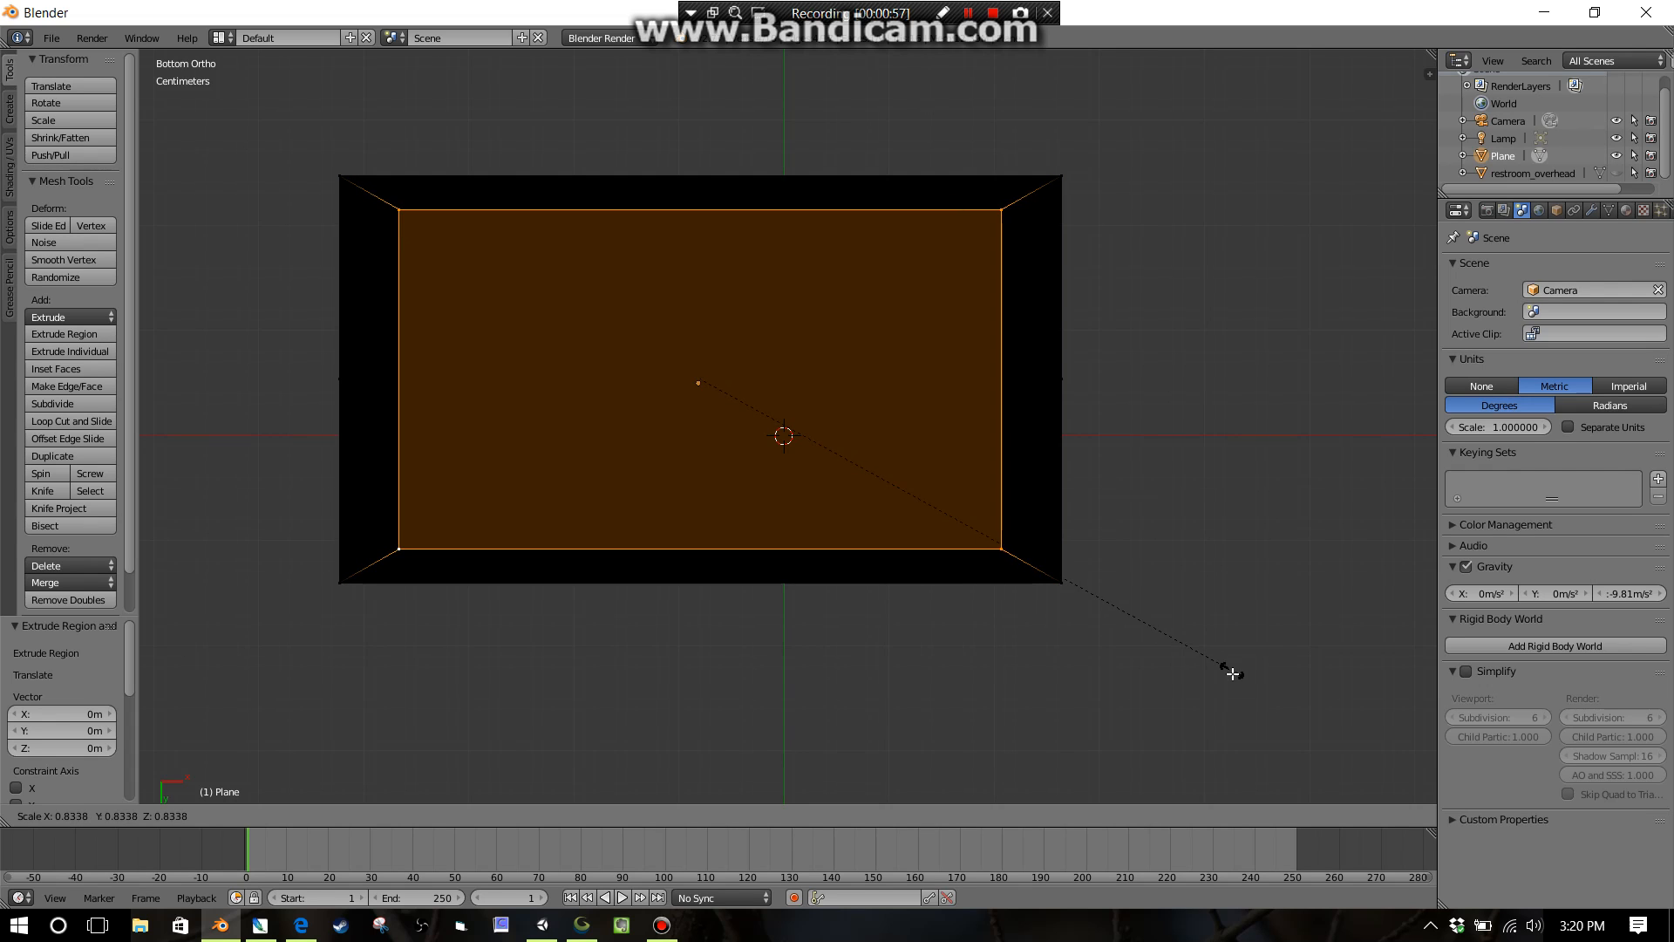
pyautogui.click(1282, 724)
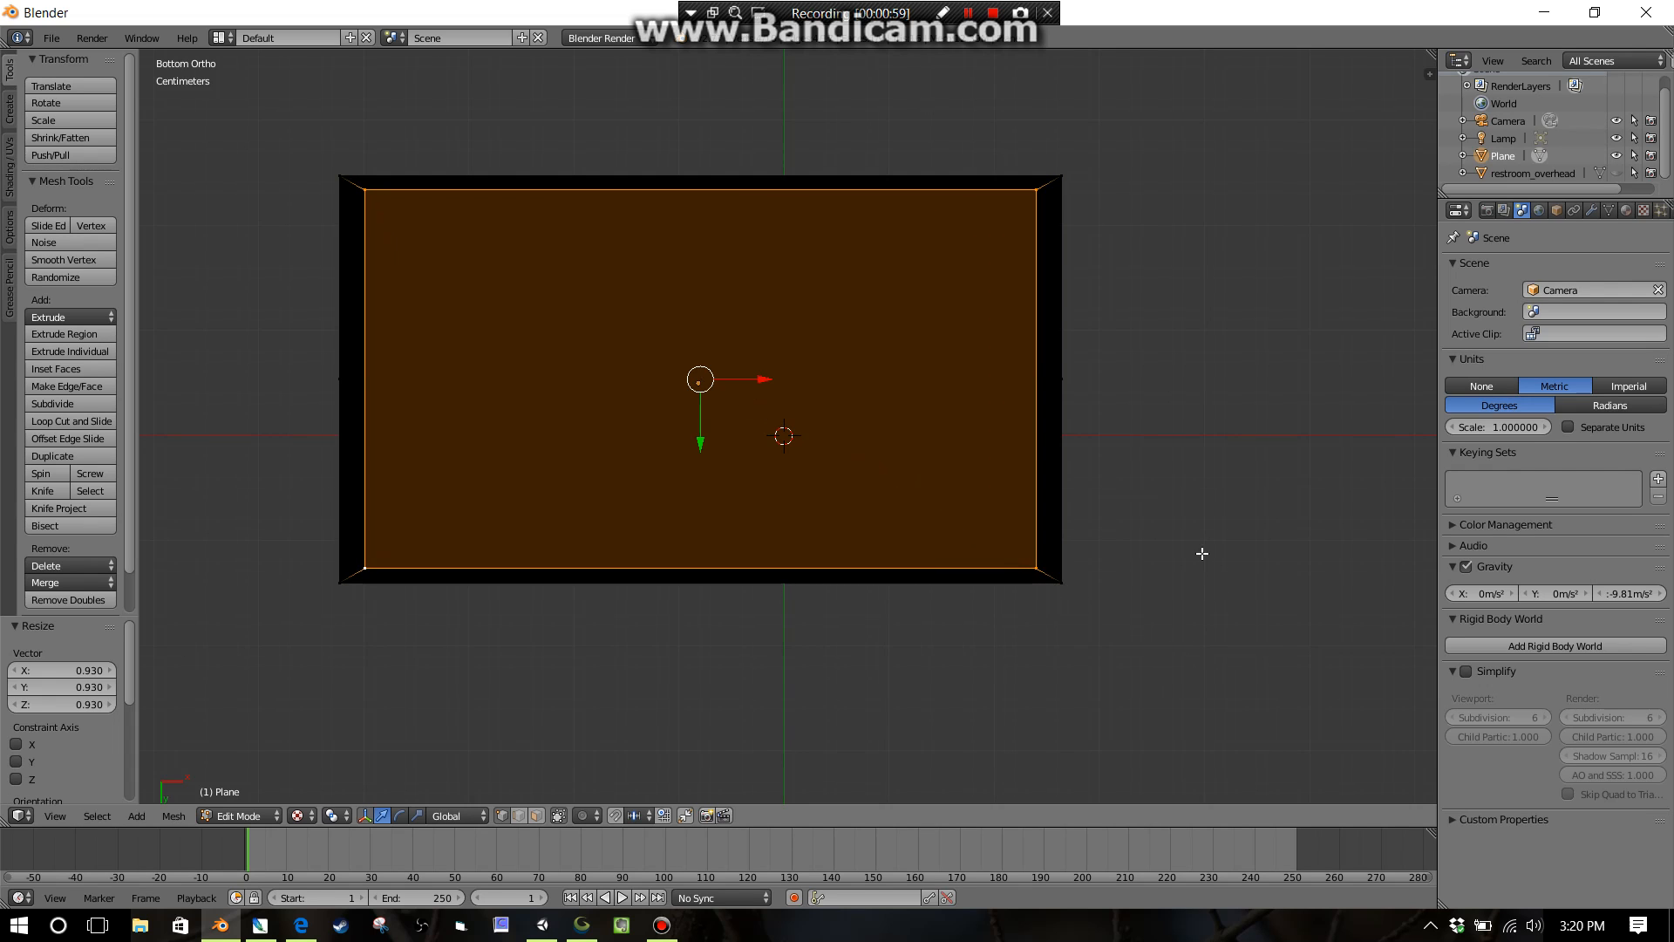
# Extrude the inner bottom face about 15.7 cm straight down along global Z to form the building's walls.
pyautogui.moveTo(1204, 554); pyautogui.dragTo(1190, 671, button='middle')
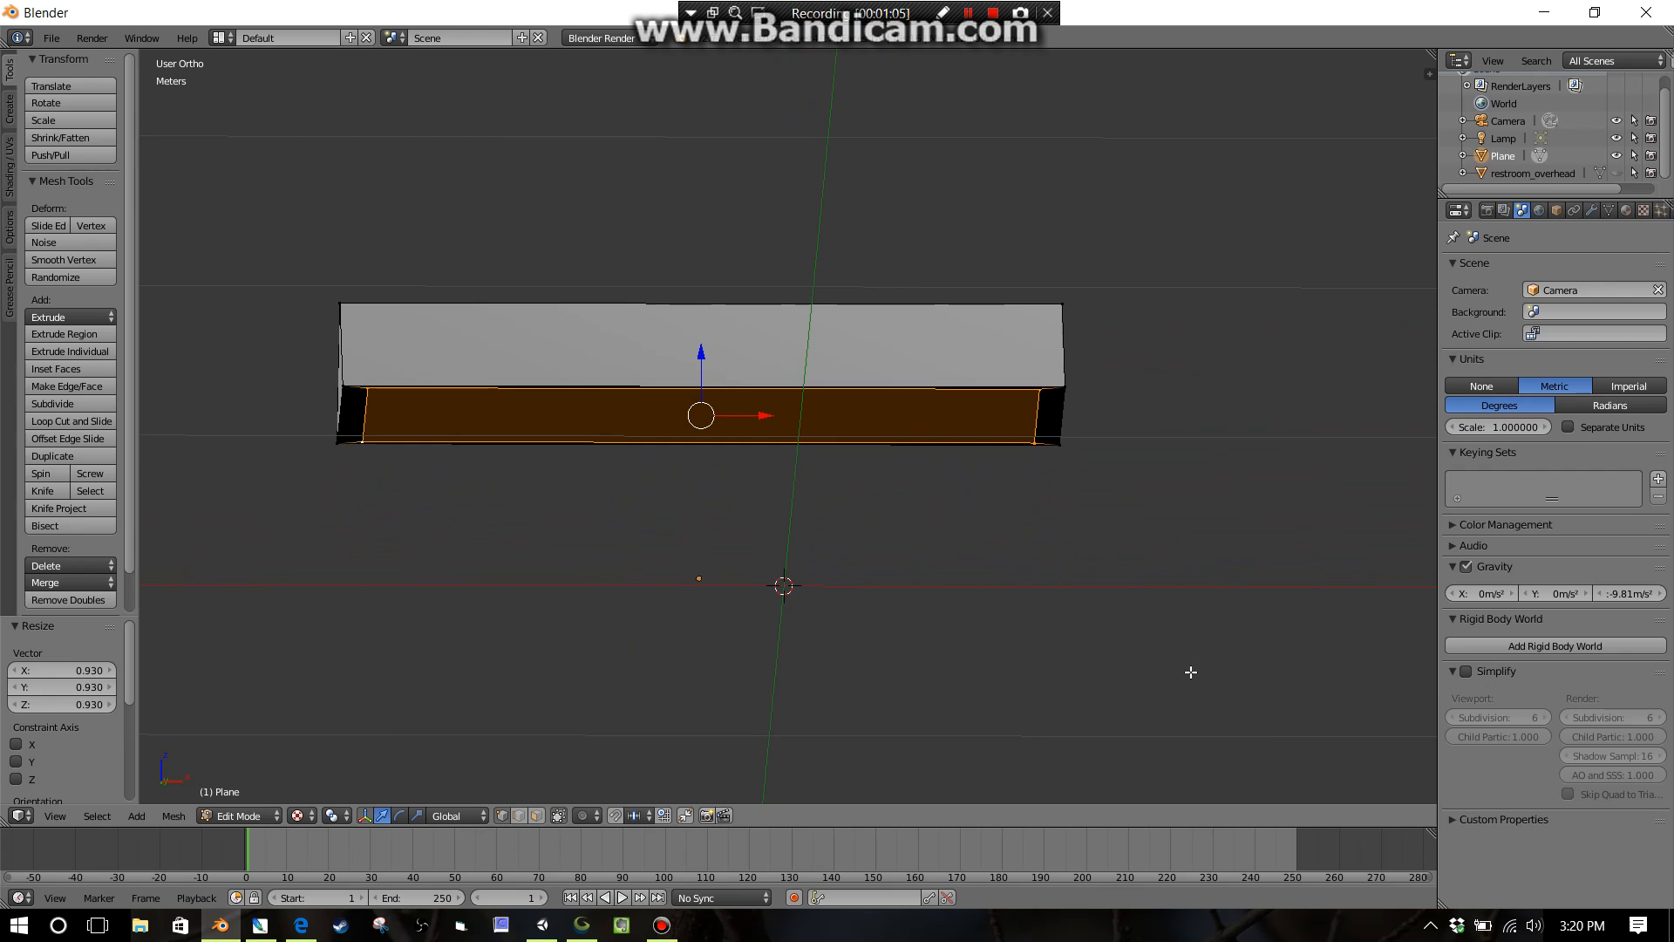
pyautogui.press('KP_3')
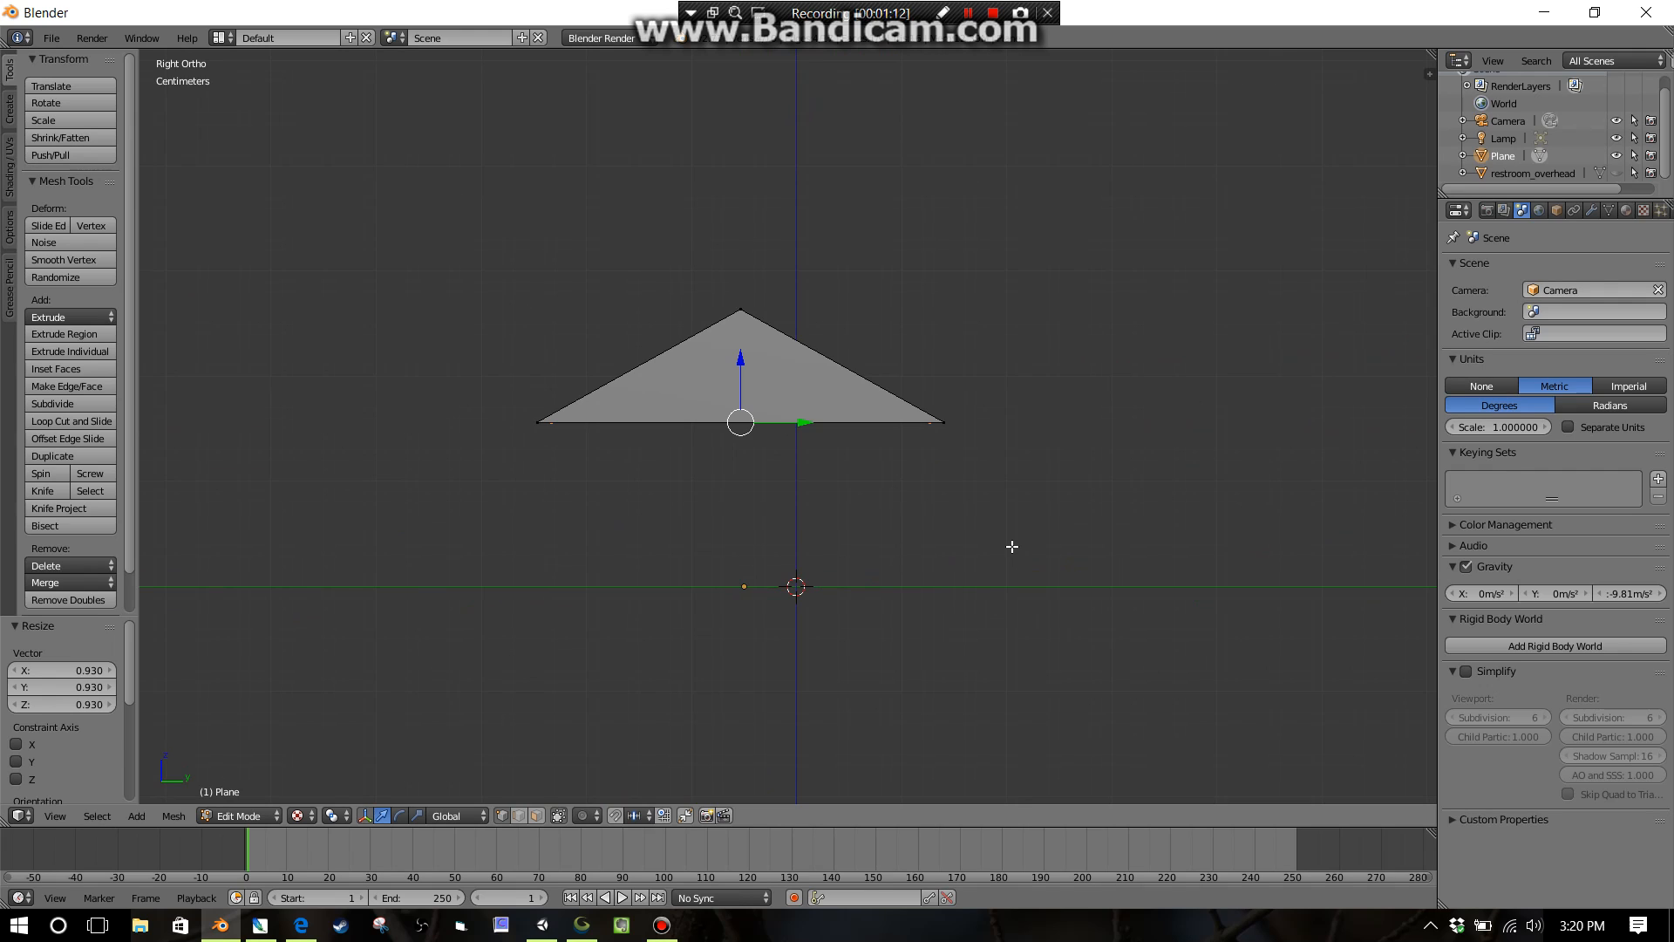
pyautogui.press('e')
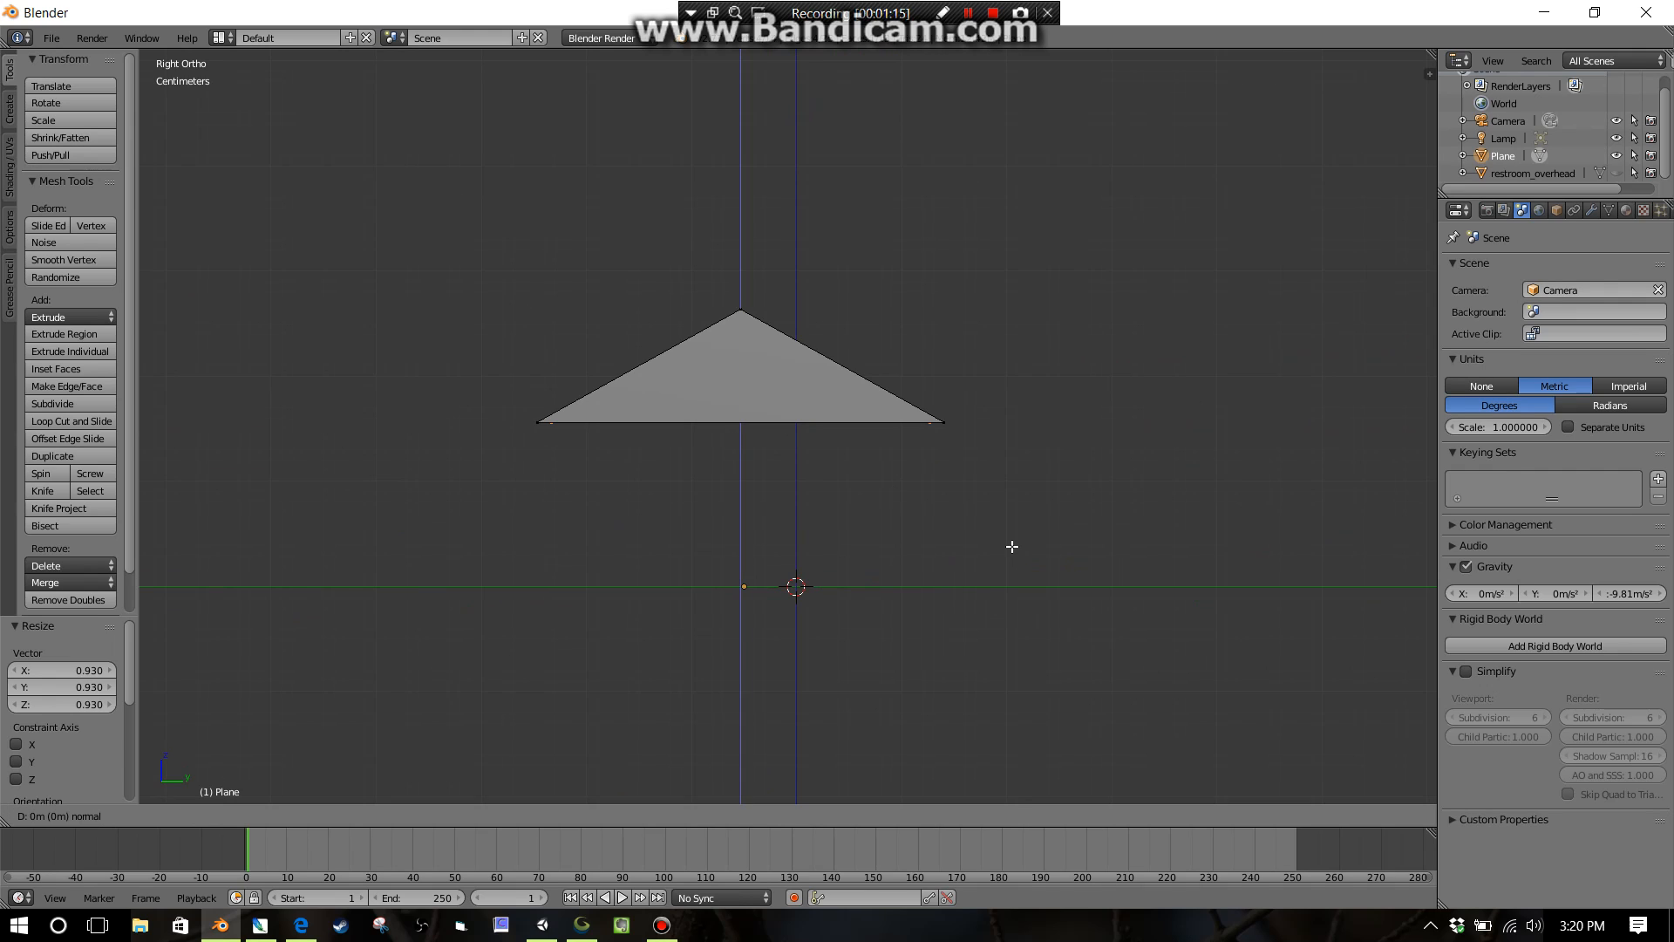
pyautogui.press('z')
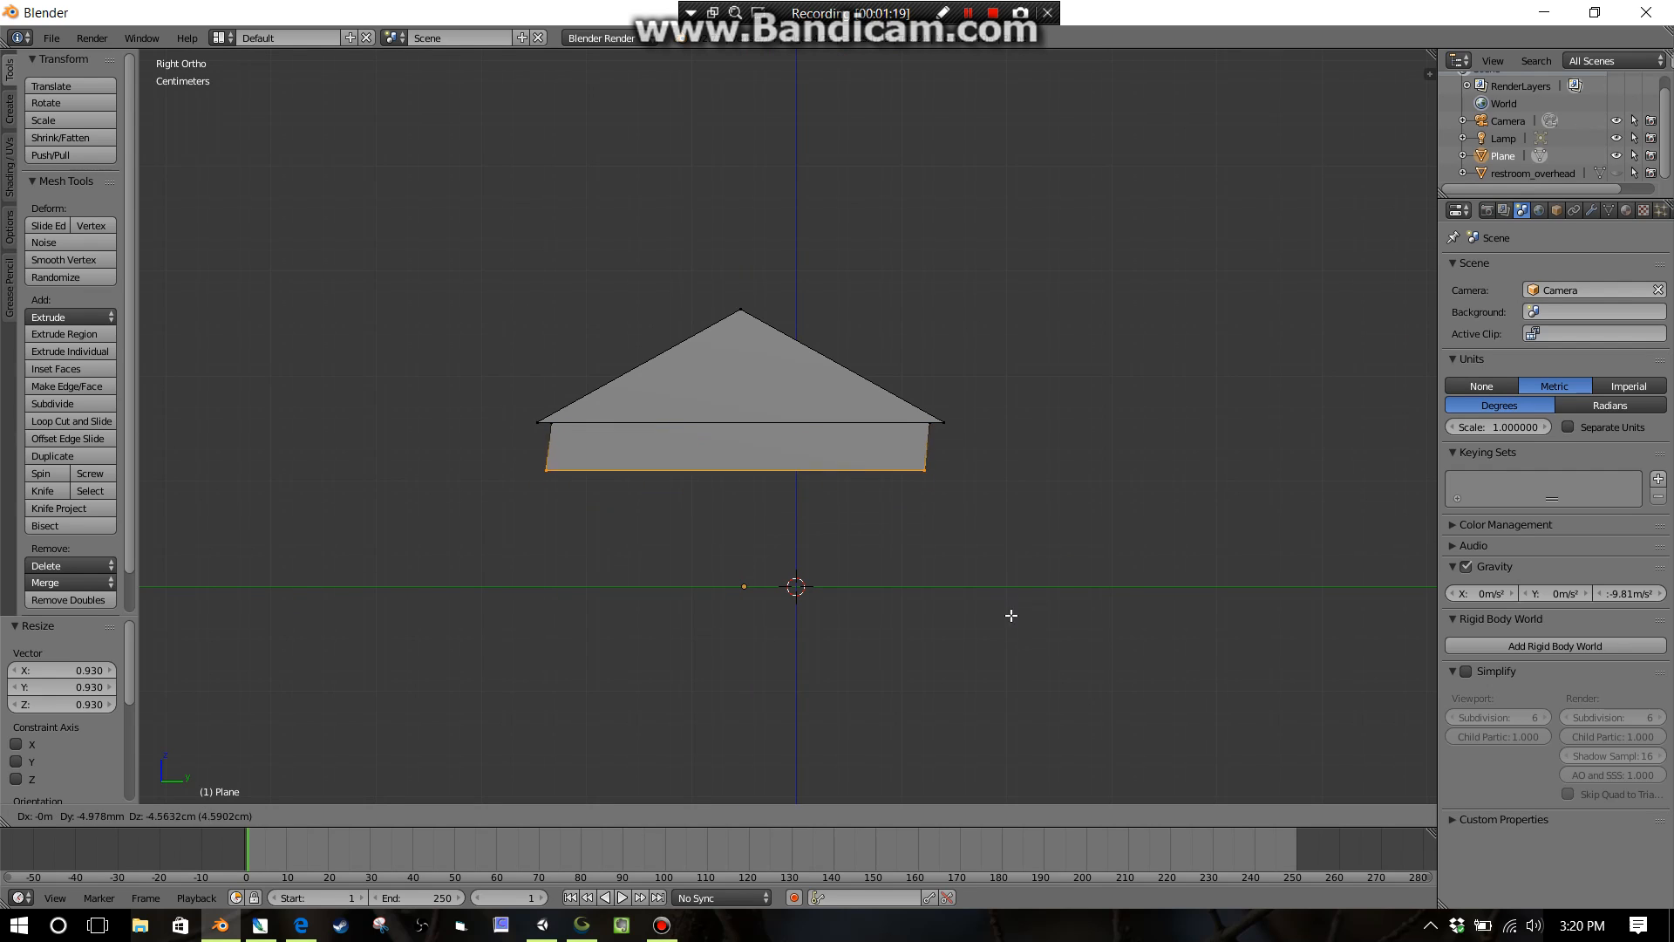
pyautogui.press('z')
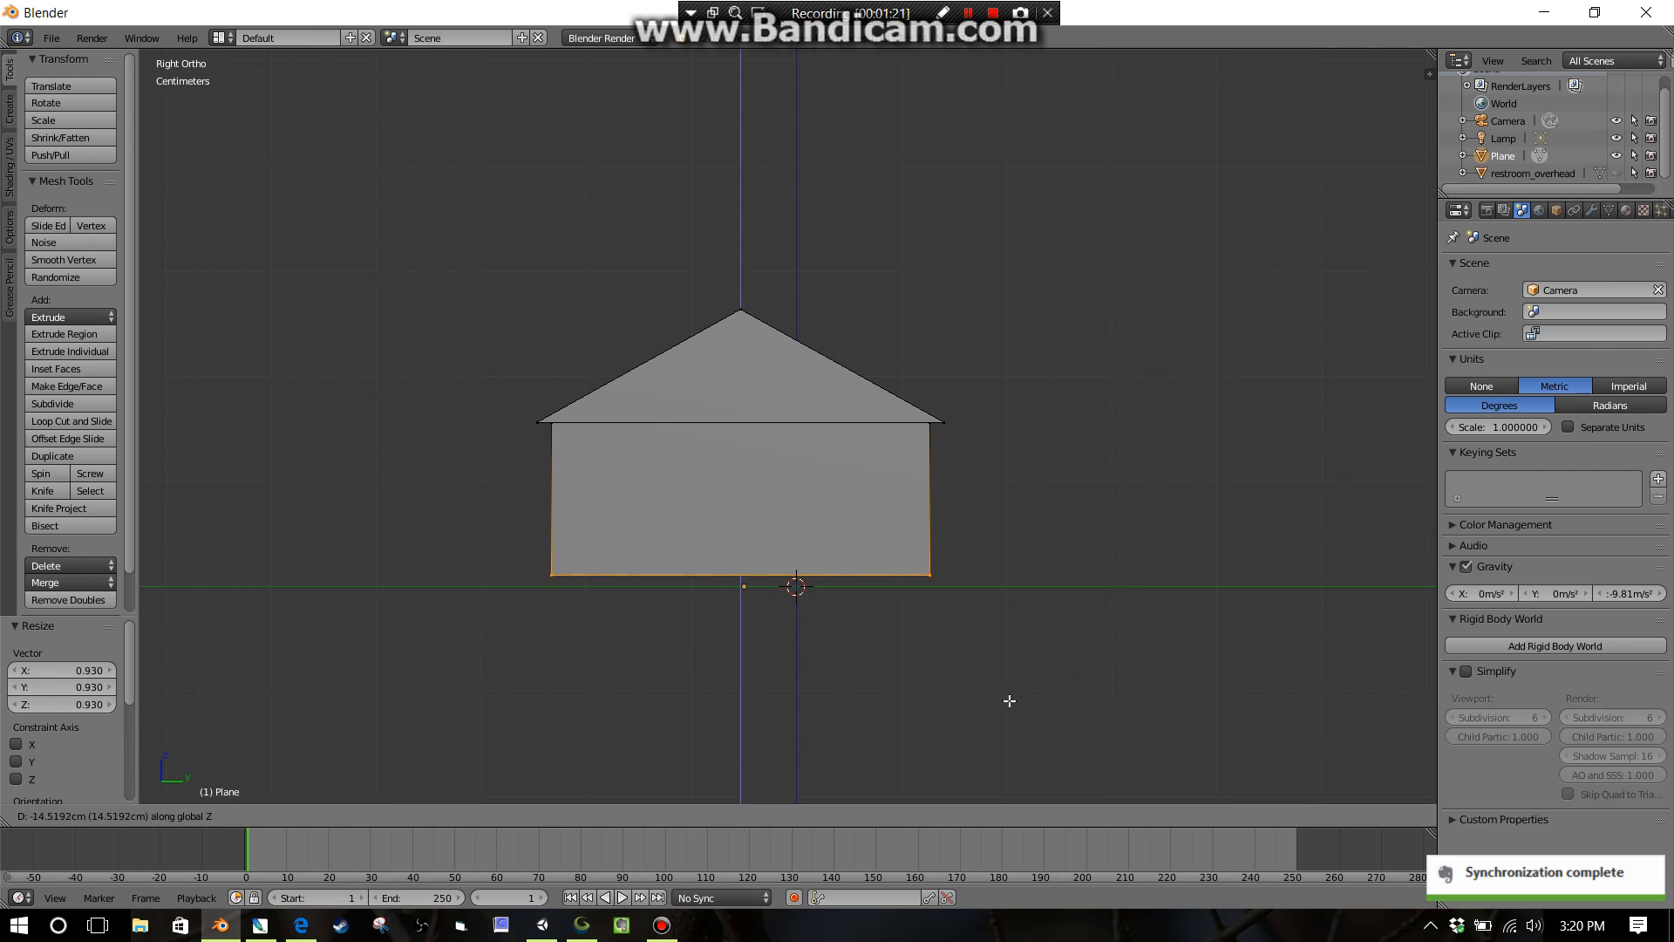
pyautogui.click(1008, 711)
# Change the viewport shading to Solid and examine the house's roof and walls from several angles.
pyautogui.moveTo(919, 684); pyautogui.dragTo(1392, 696, button='middle')
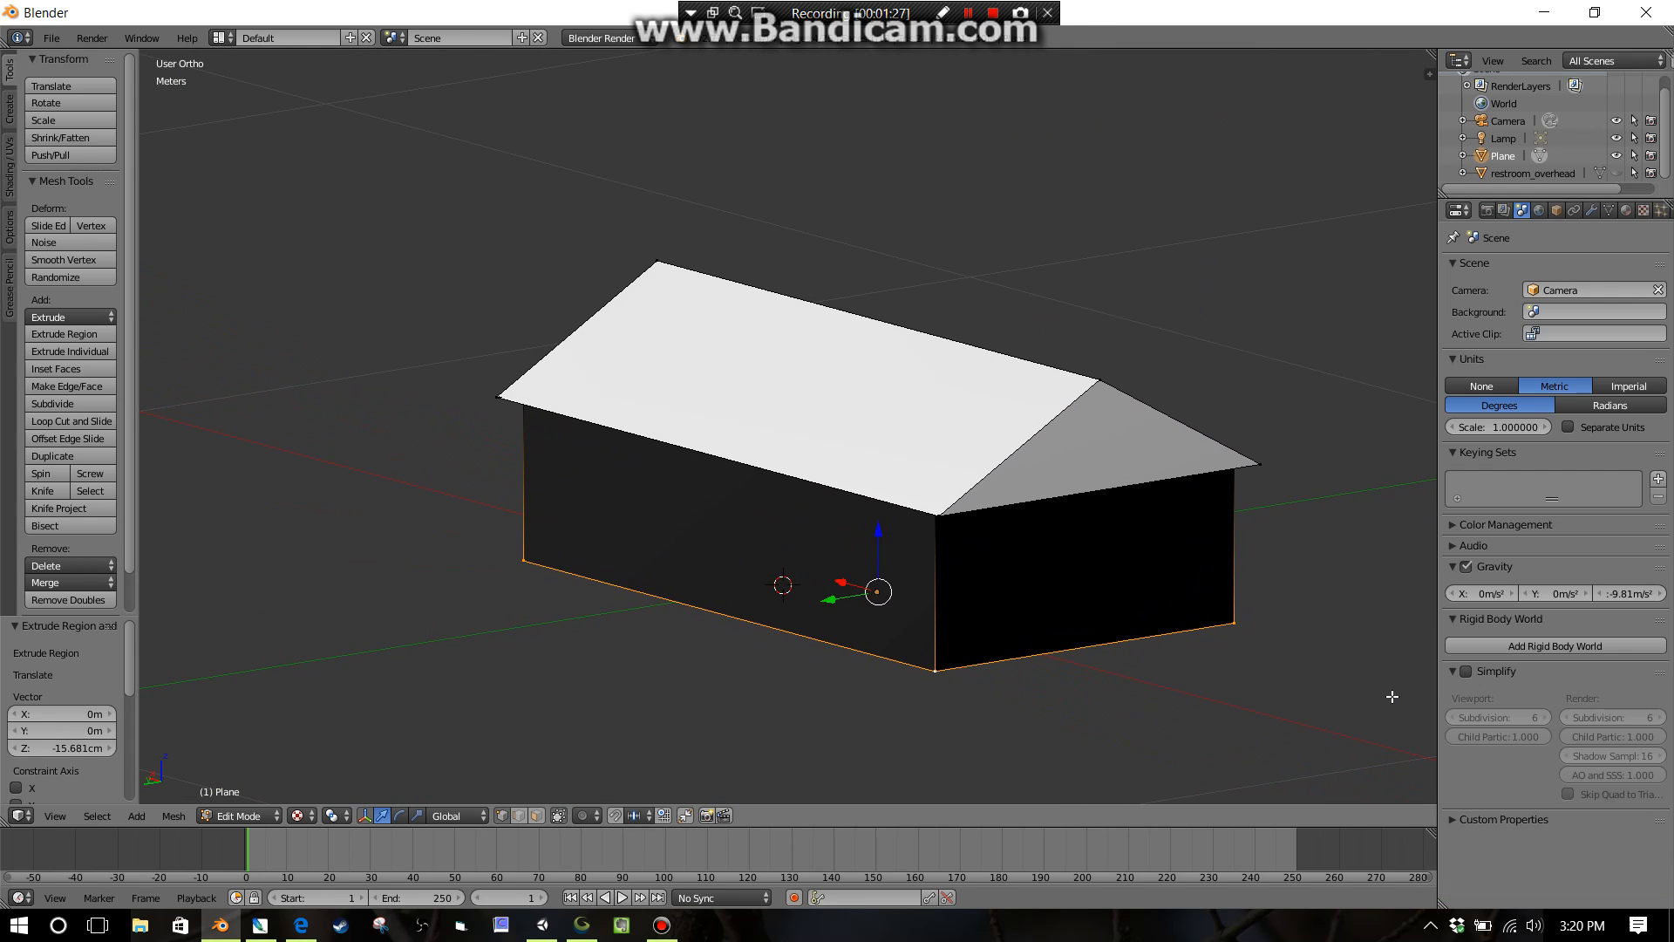
pyautogui.click(297, 816)
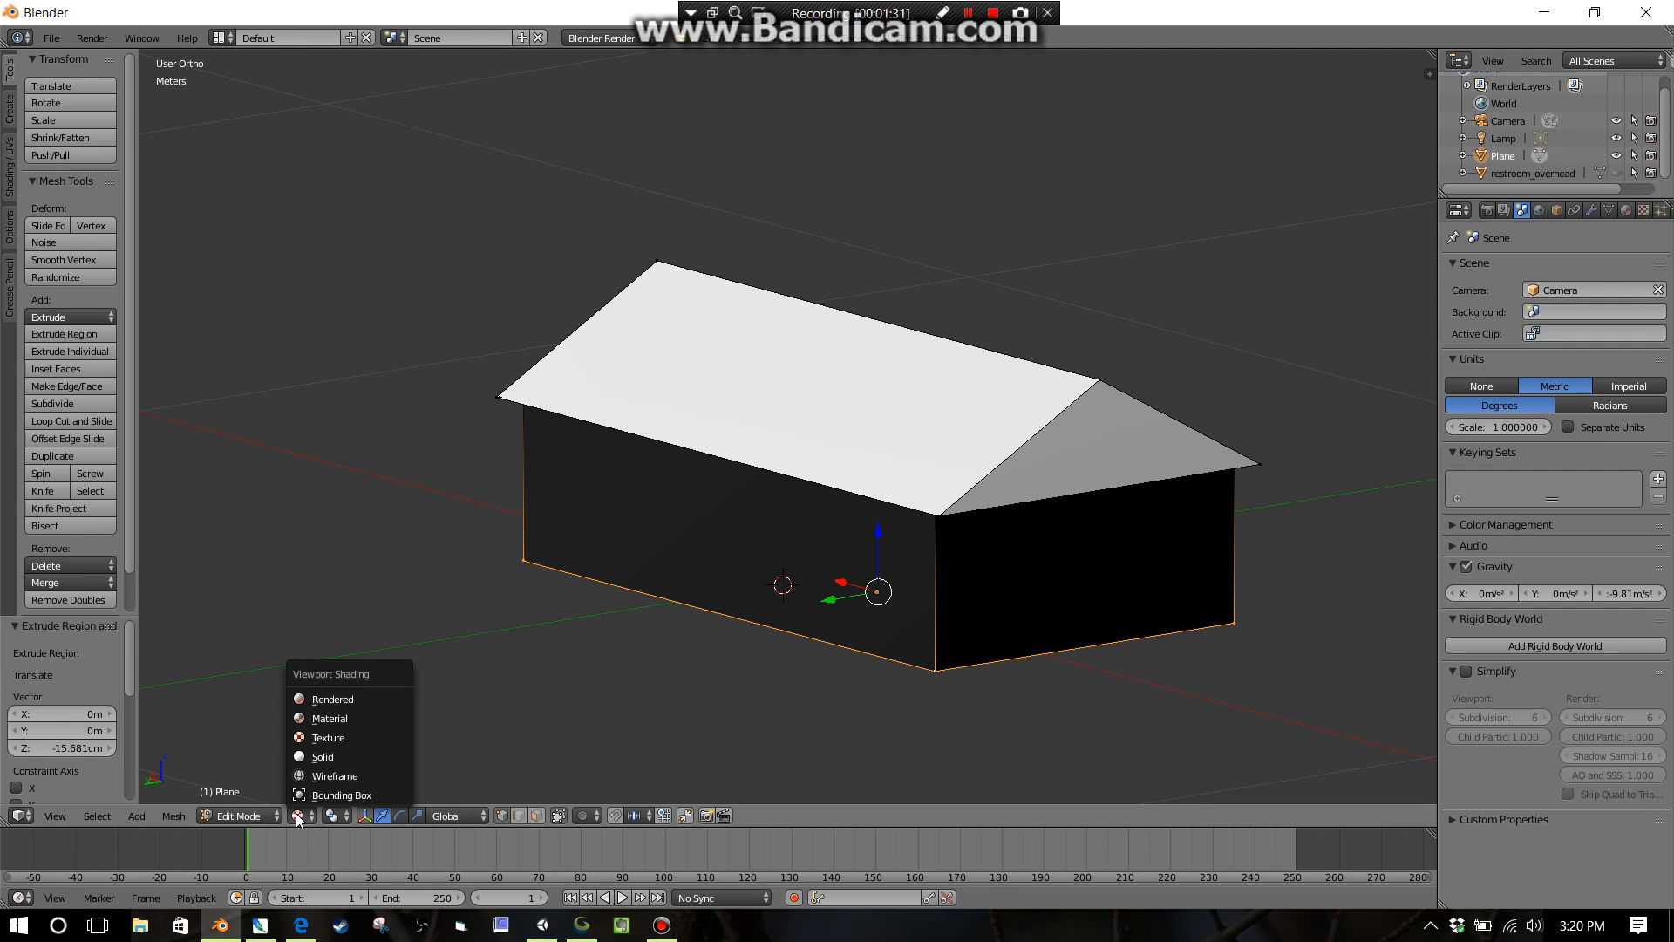
pyautogui.click(321, 757)
pyautogui.moveTo(942, 589); pyautogui.dragTo(695, 591, button='middle')
pyautogui.scroll(-2, 665, 613)
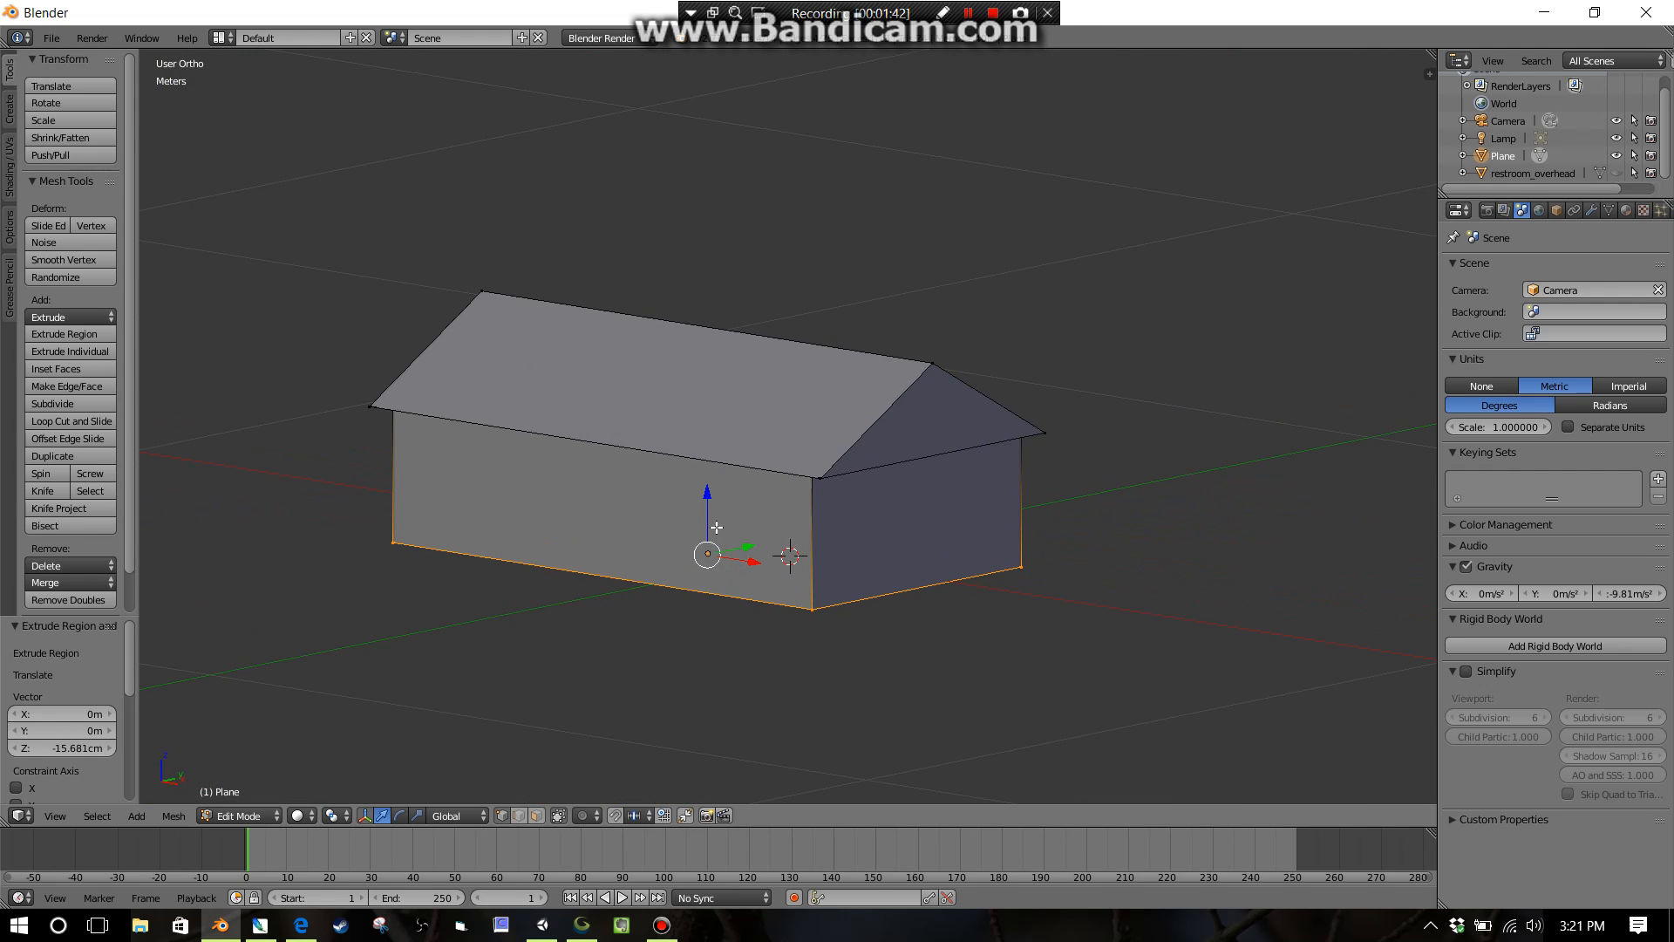
pyautogui.moveTo(731, 451); pyautogui.dragTo(807, 435, button='middle')
pyautogui.scroll(2, 811, 433)
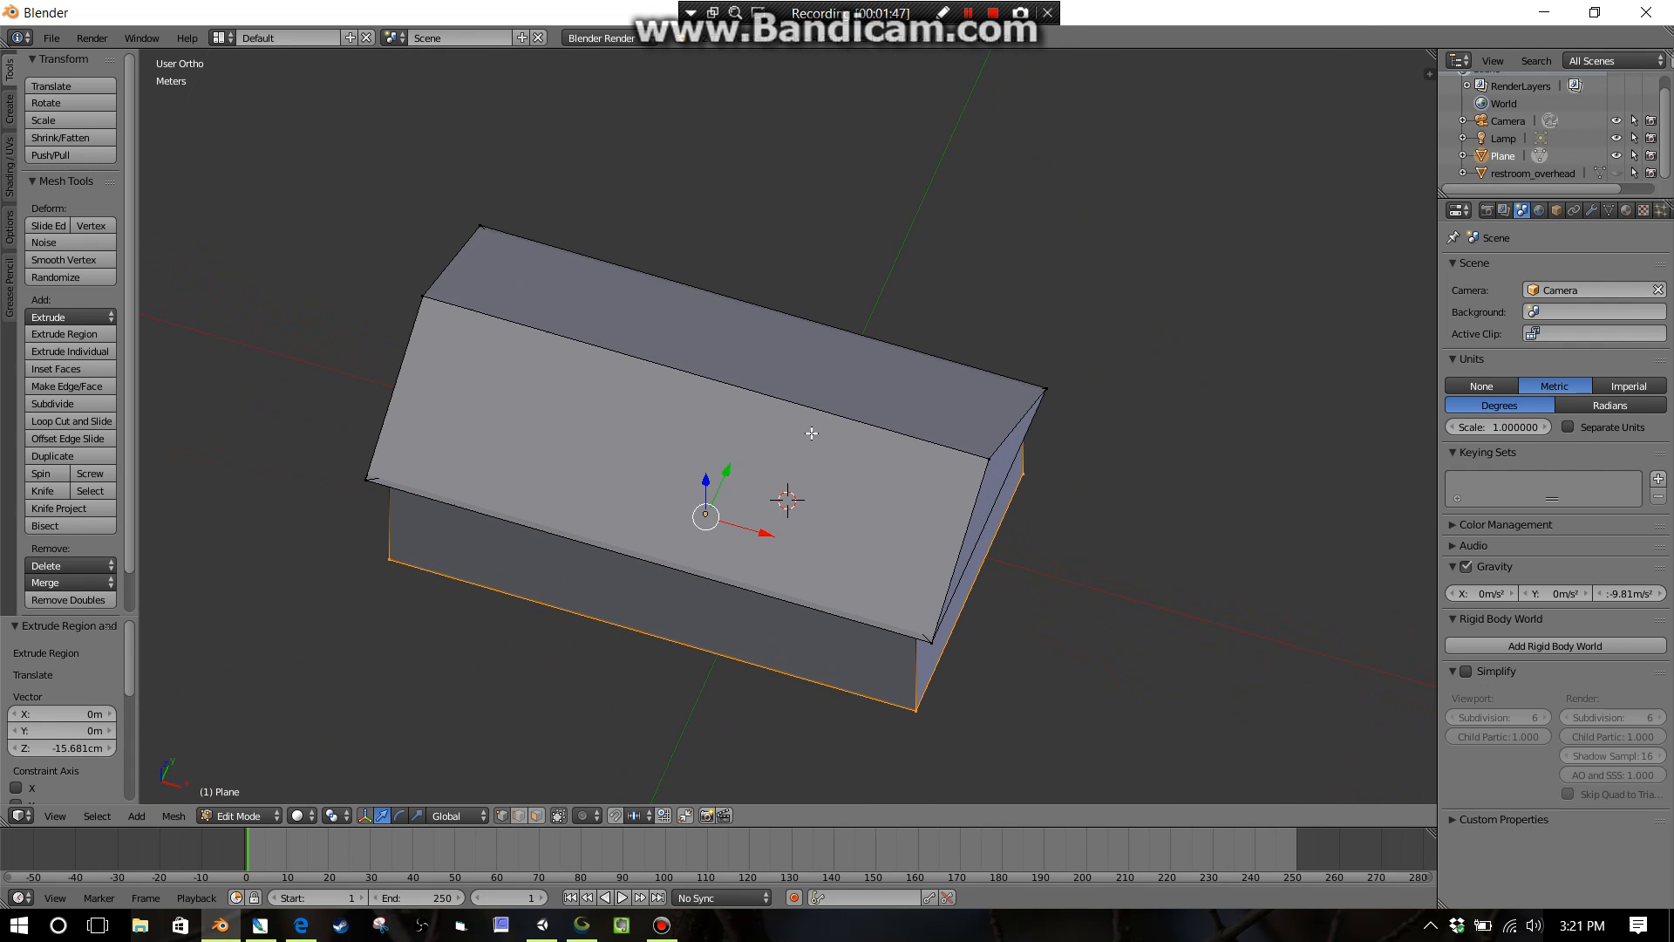
pyautogui.scroll(-2, 810, 435)
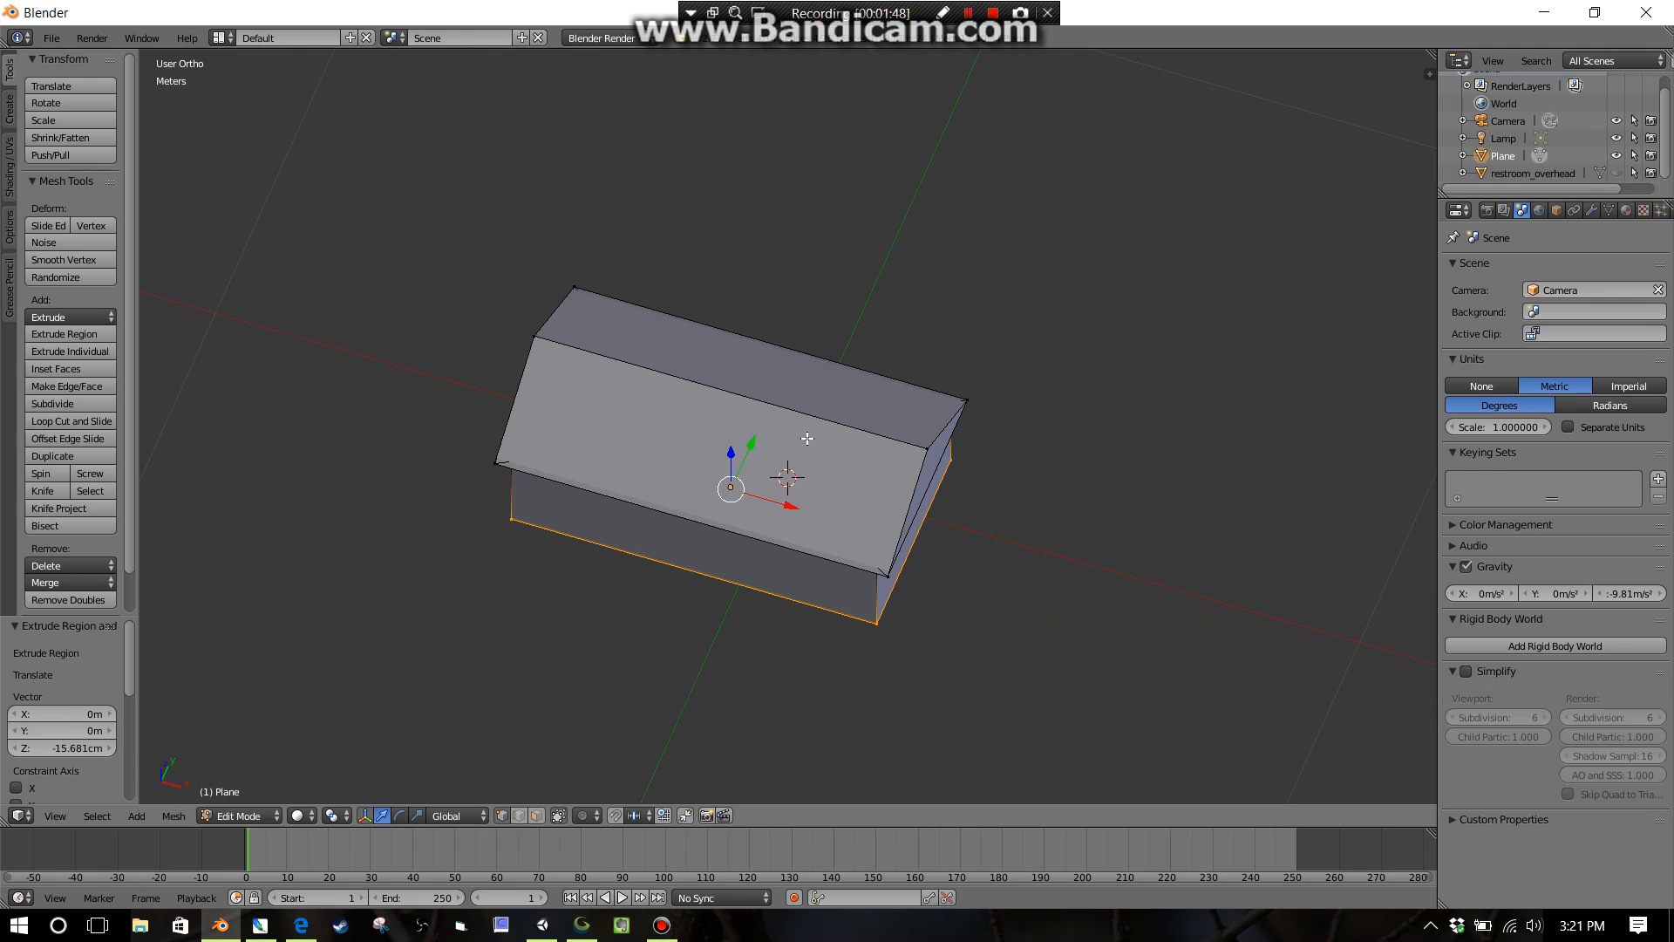
# Leave mesh editing and delete the whole house object from the scene.
pyautogui.press('a')
pyautogui.press('a')
pyautogui.press('x')
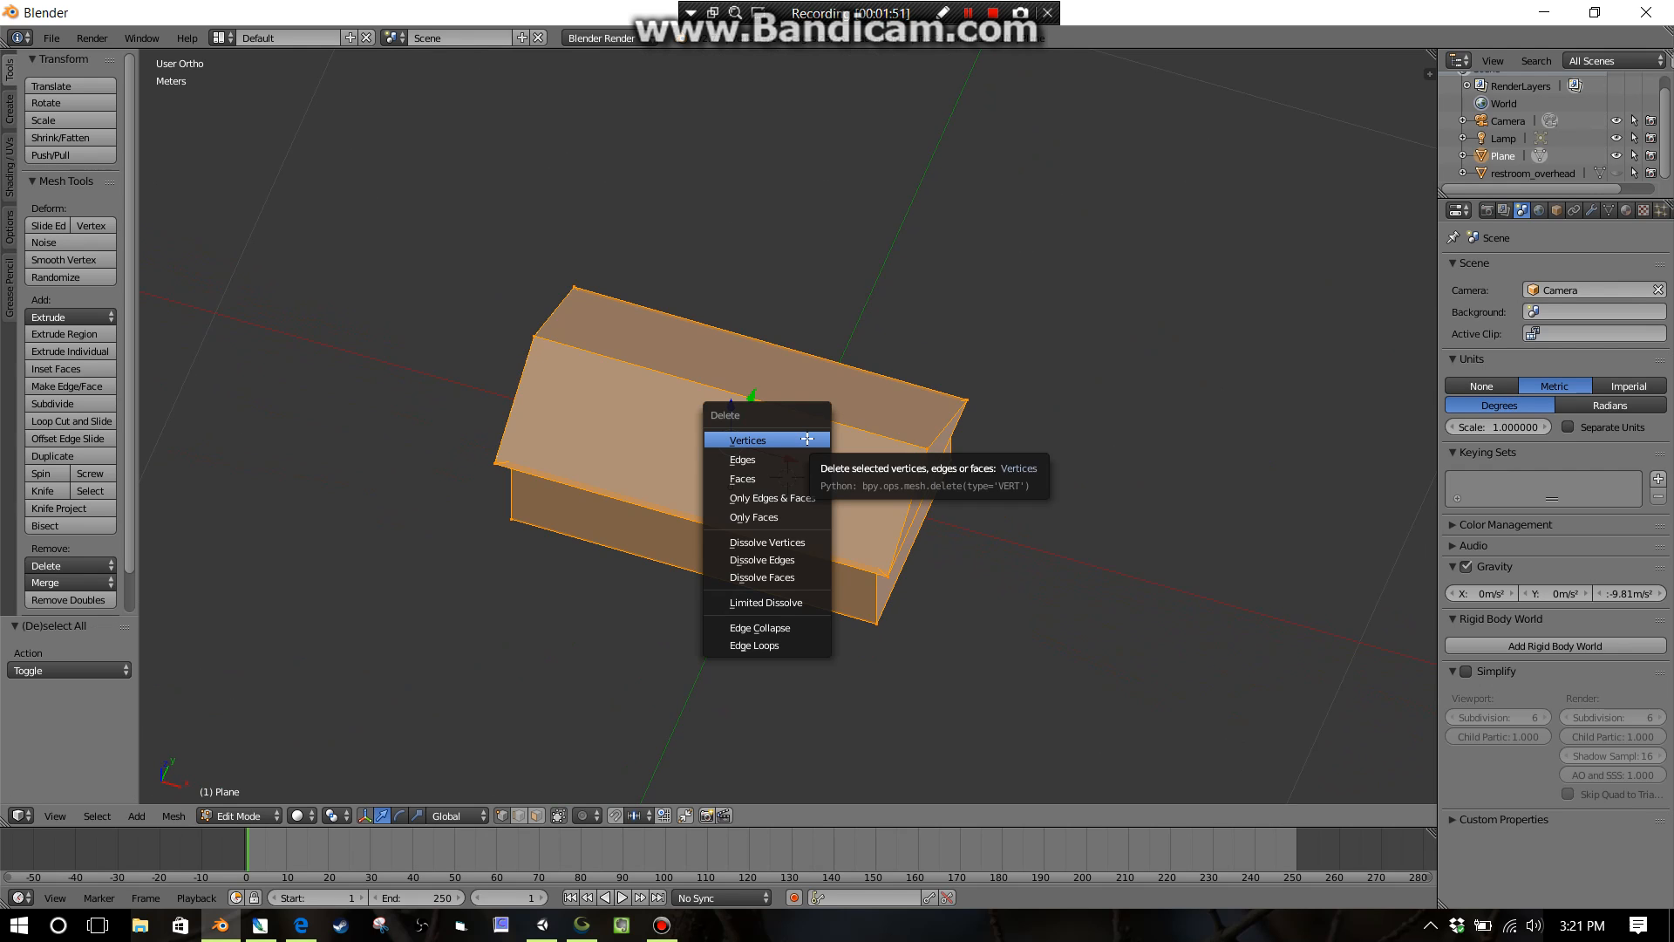
pyautogui.moveTo(596, 293); pyautogui.dragTo(654, 255, button='middle')
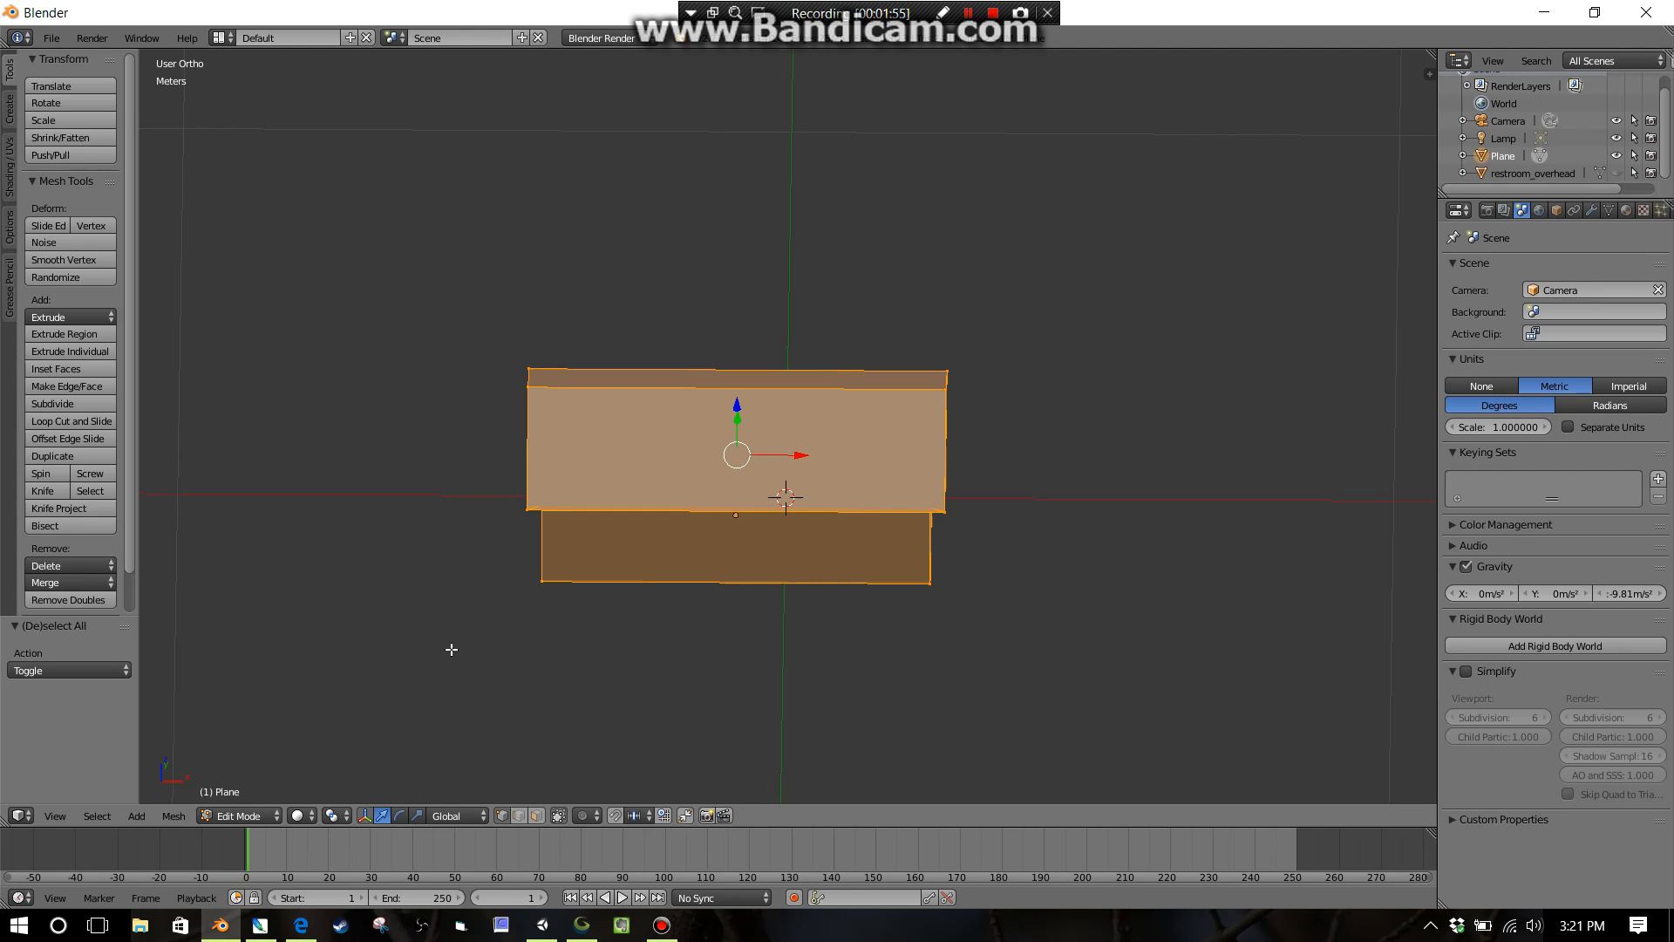
pyautogui.press('Tab')
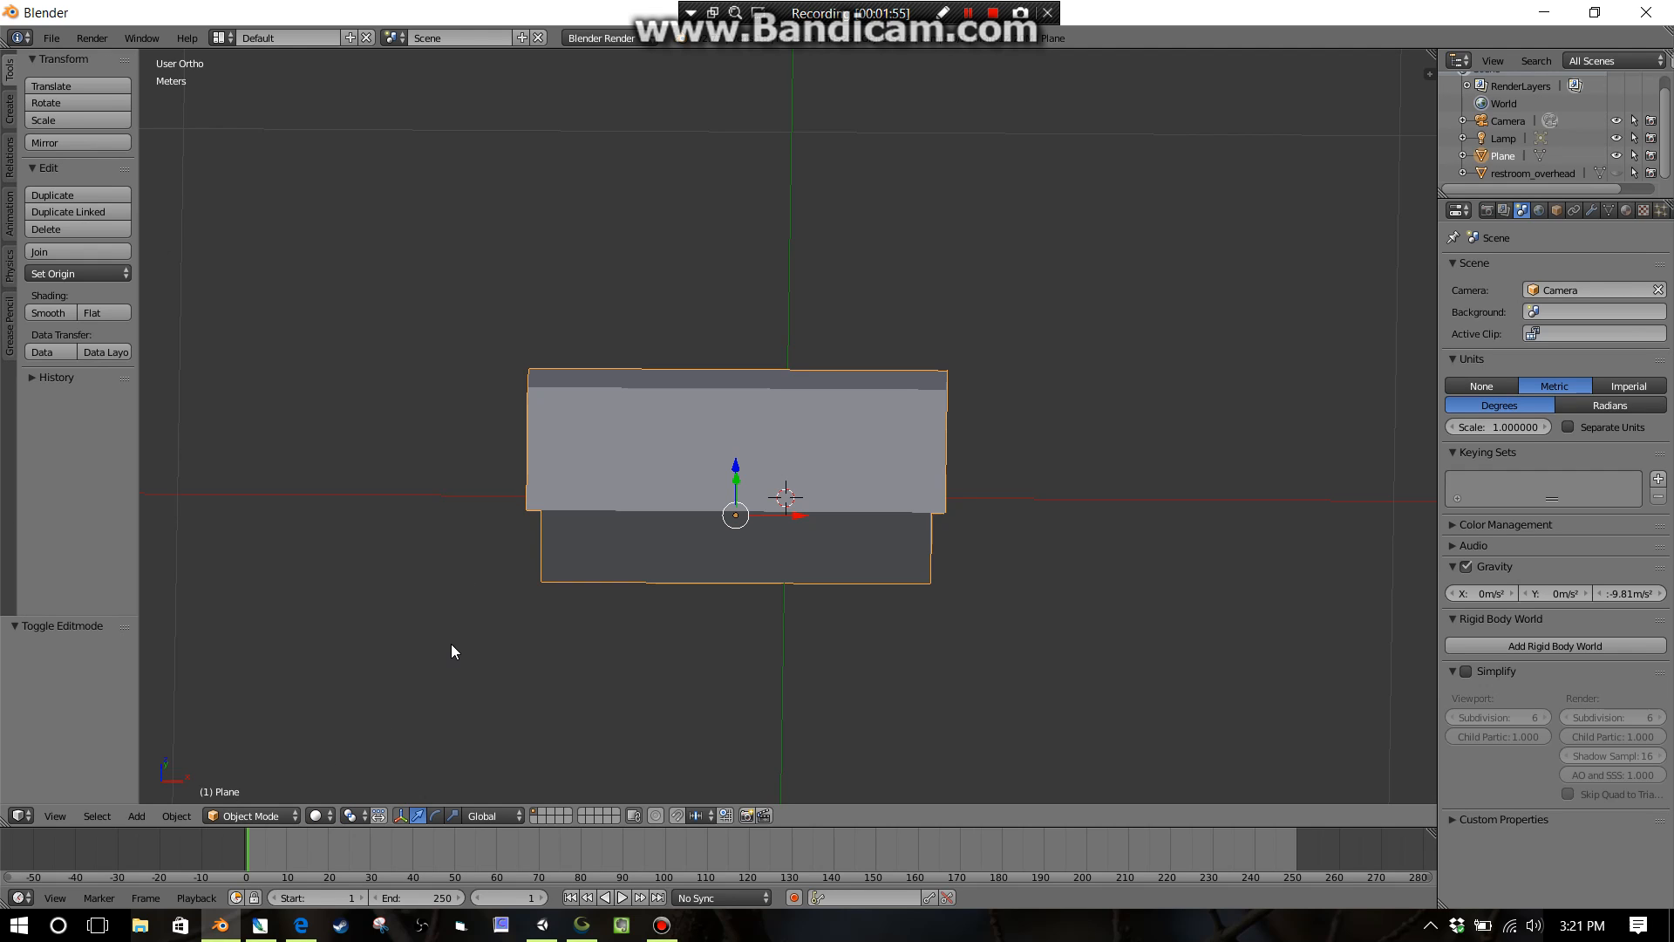
pyautogui.press('x')
pyautogui.click(678, 467)
# Add a plane mesh at the world origin and look at it from above.
pyautogui.moveTo(672, 506); pyautogui.dragTo(760, 474, button='middle')
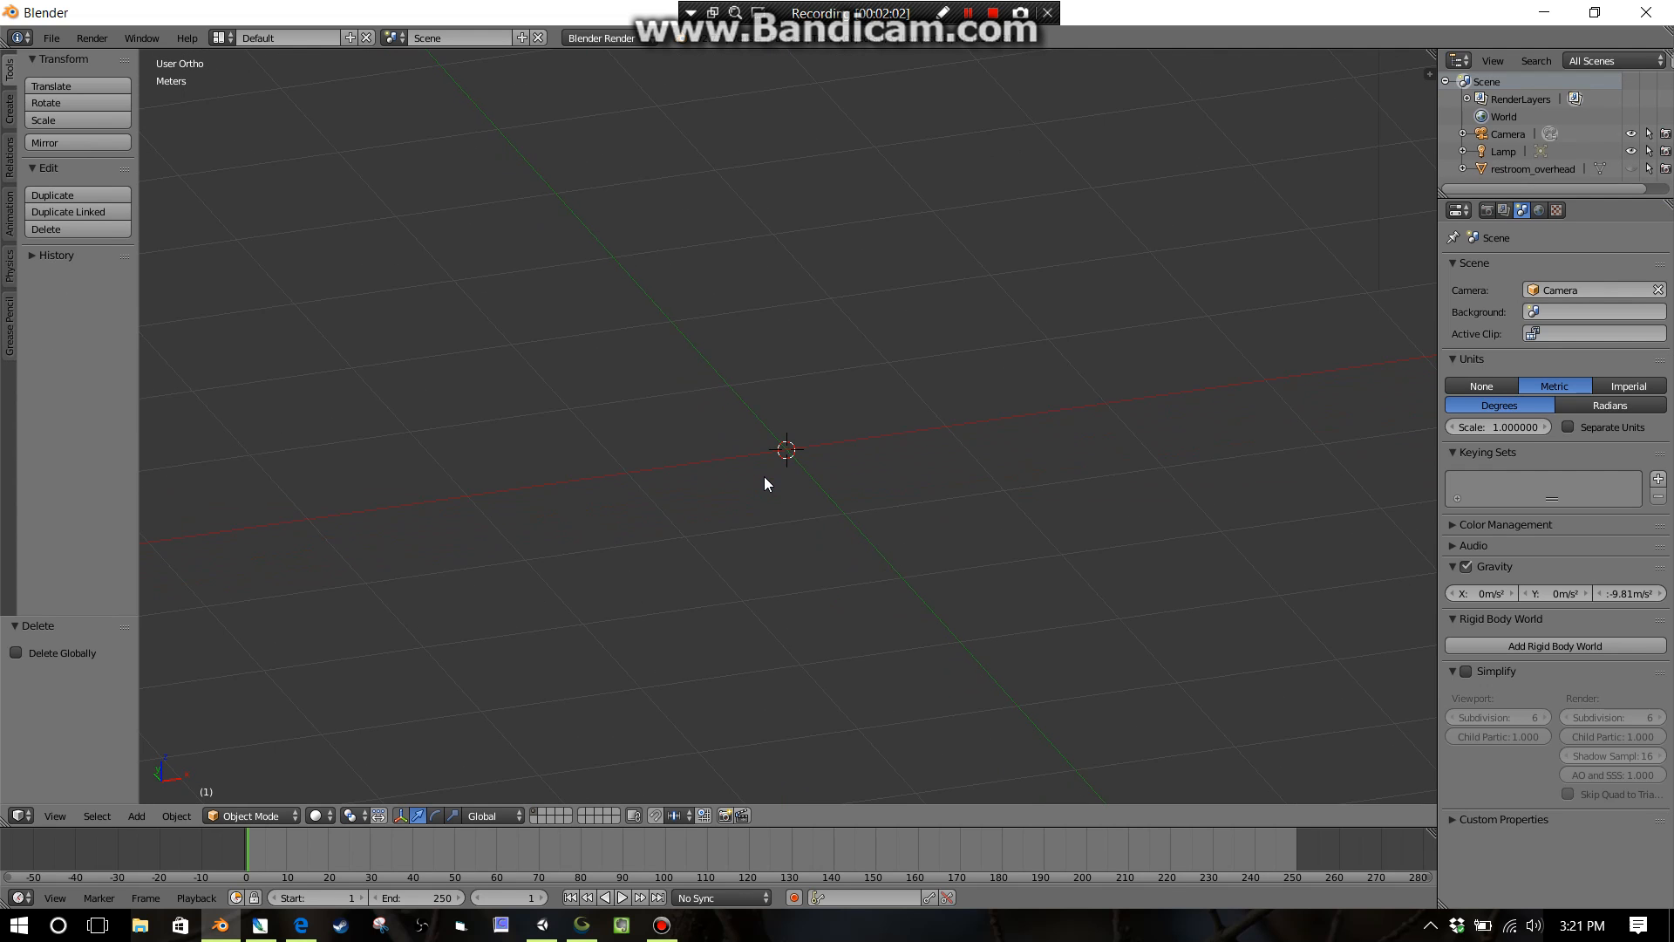
pyautogui.hotkey('shift', 'a')
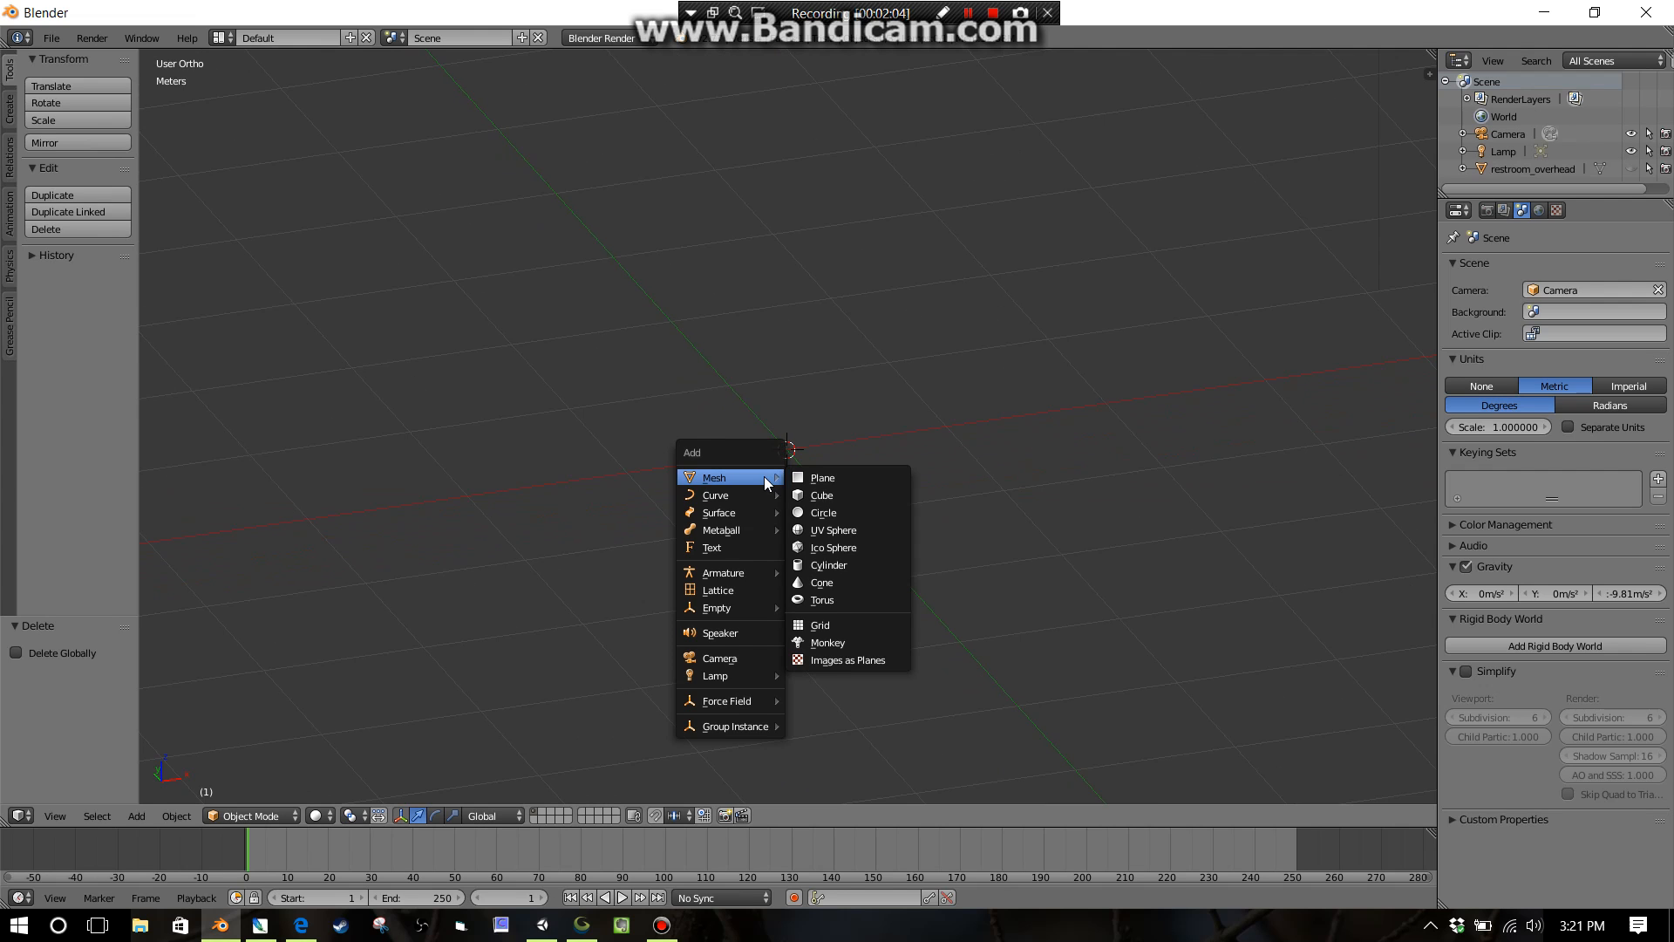
pyautogui.click(815, 477)
pyautogui.moveTo(811, 473); pyautogui.dragTo(766, 615, button='middle')
pyautogui.scroll(-3, 782, 574)
pyautogui.scroll(3, 792, 567)
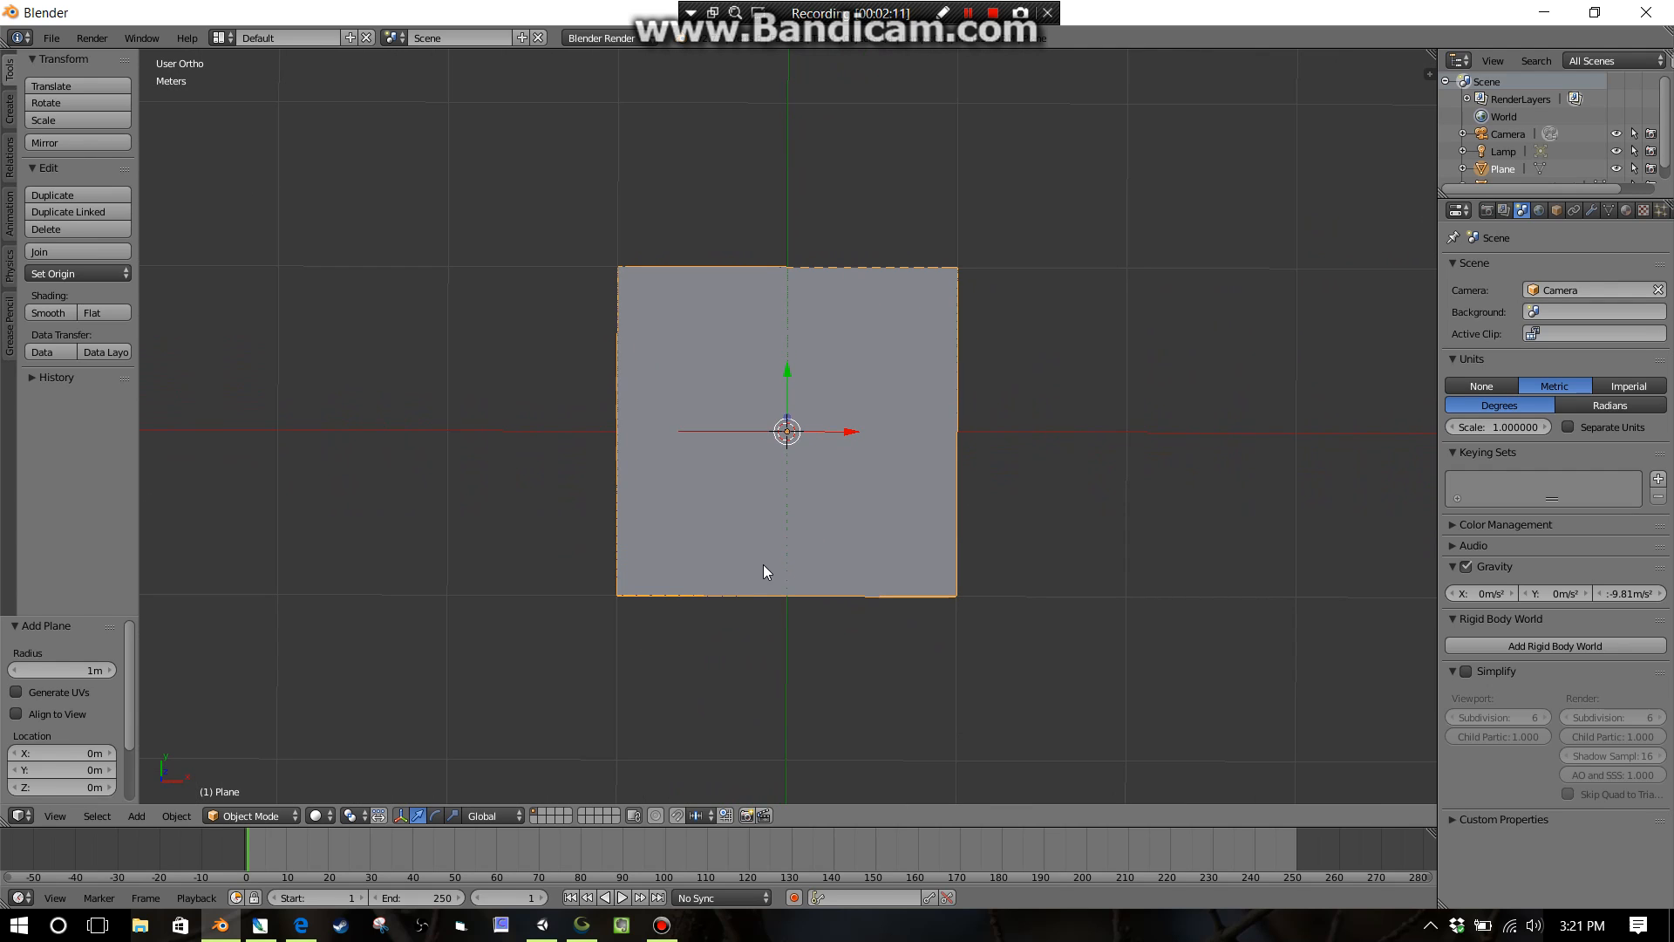
# Edit the plane's mesh and move its front edge about 99.8 cm along global Y to the X axis, halving the plane.
pyautogui.press('Tab')
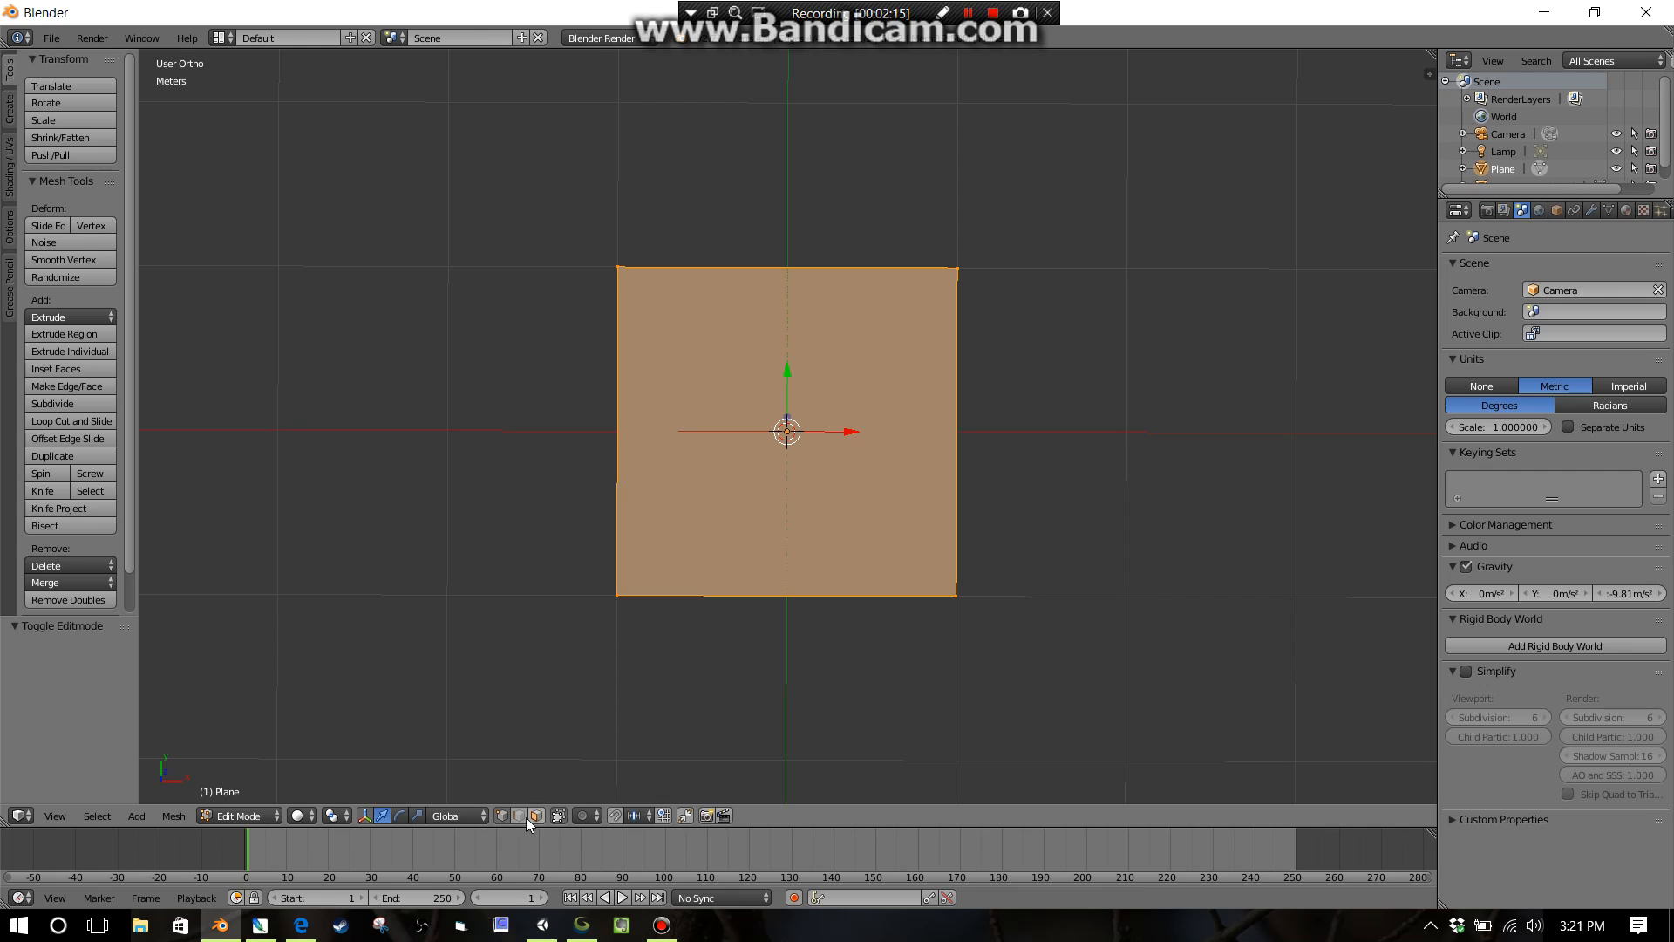
pyautogui.rightClick(779, 596)
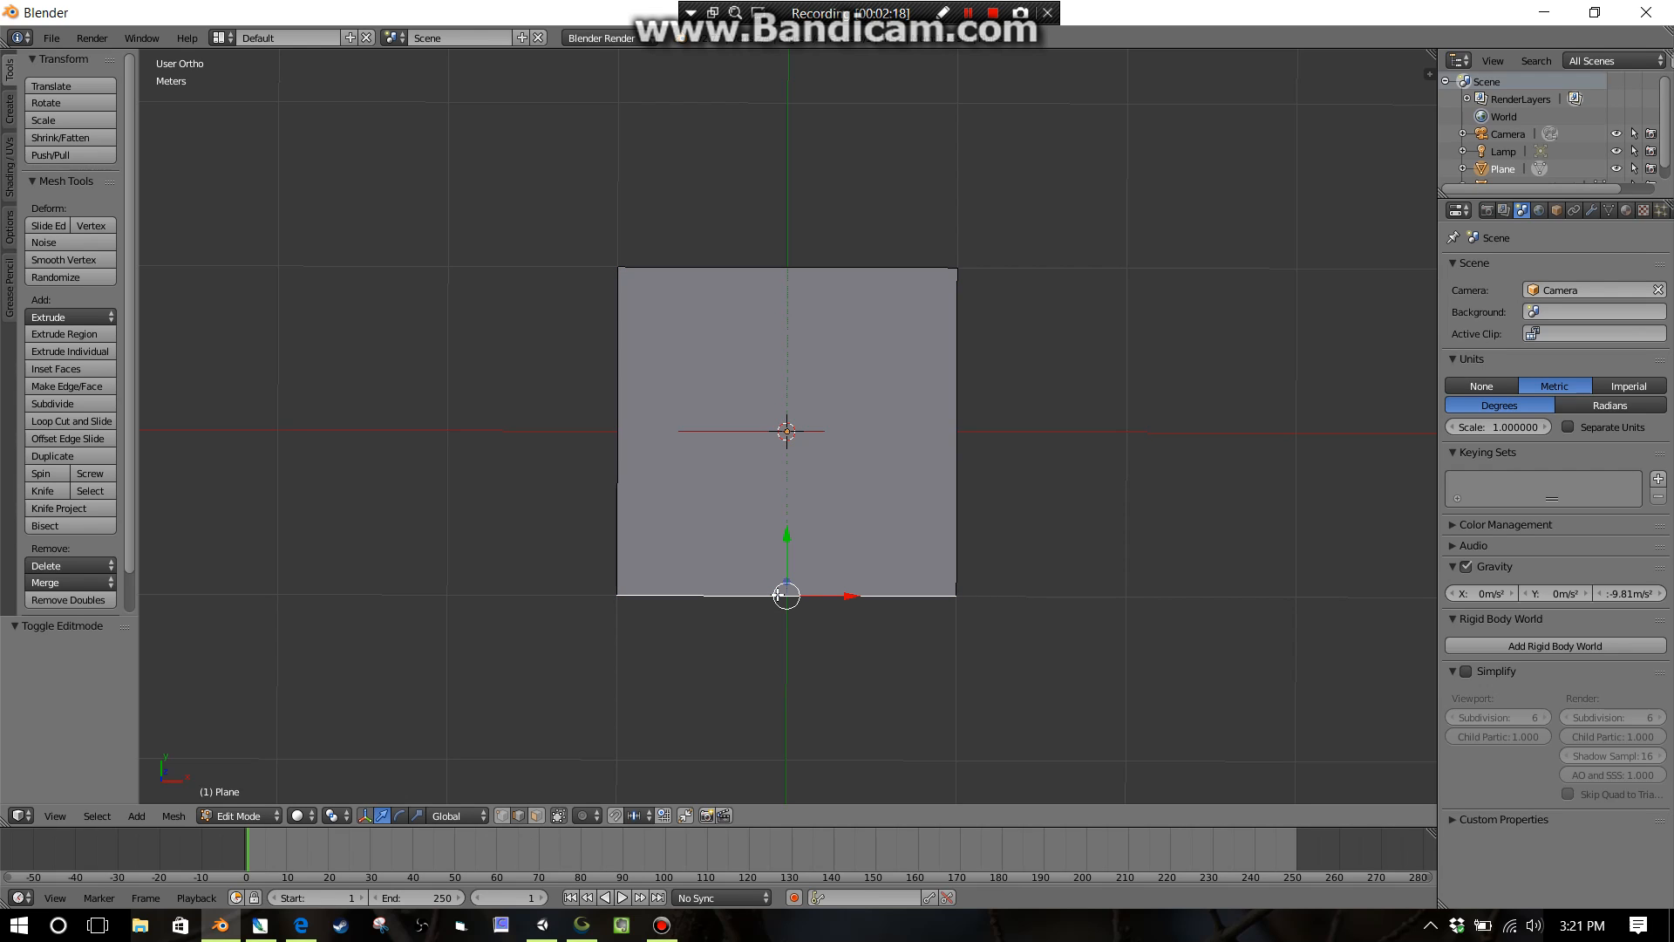
pyautogui.press('e')
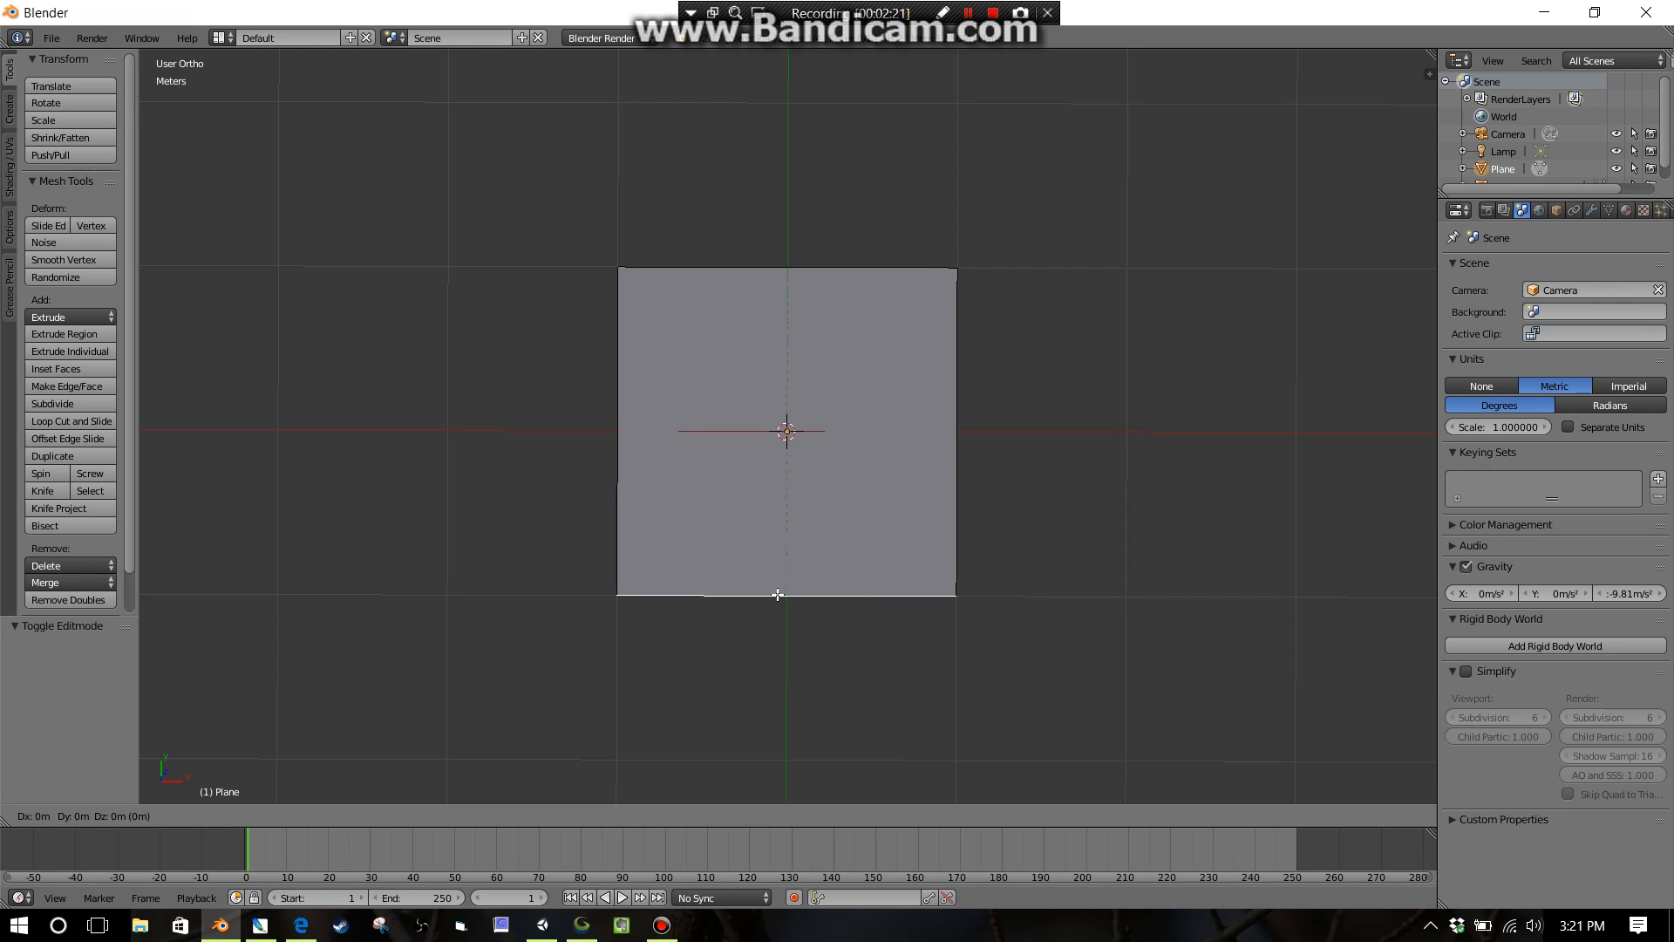
pyautogui.press('y')
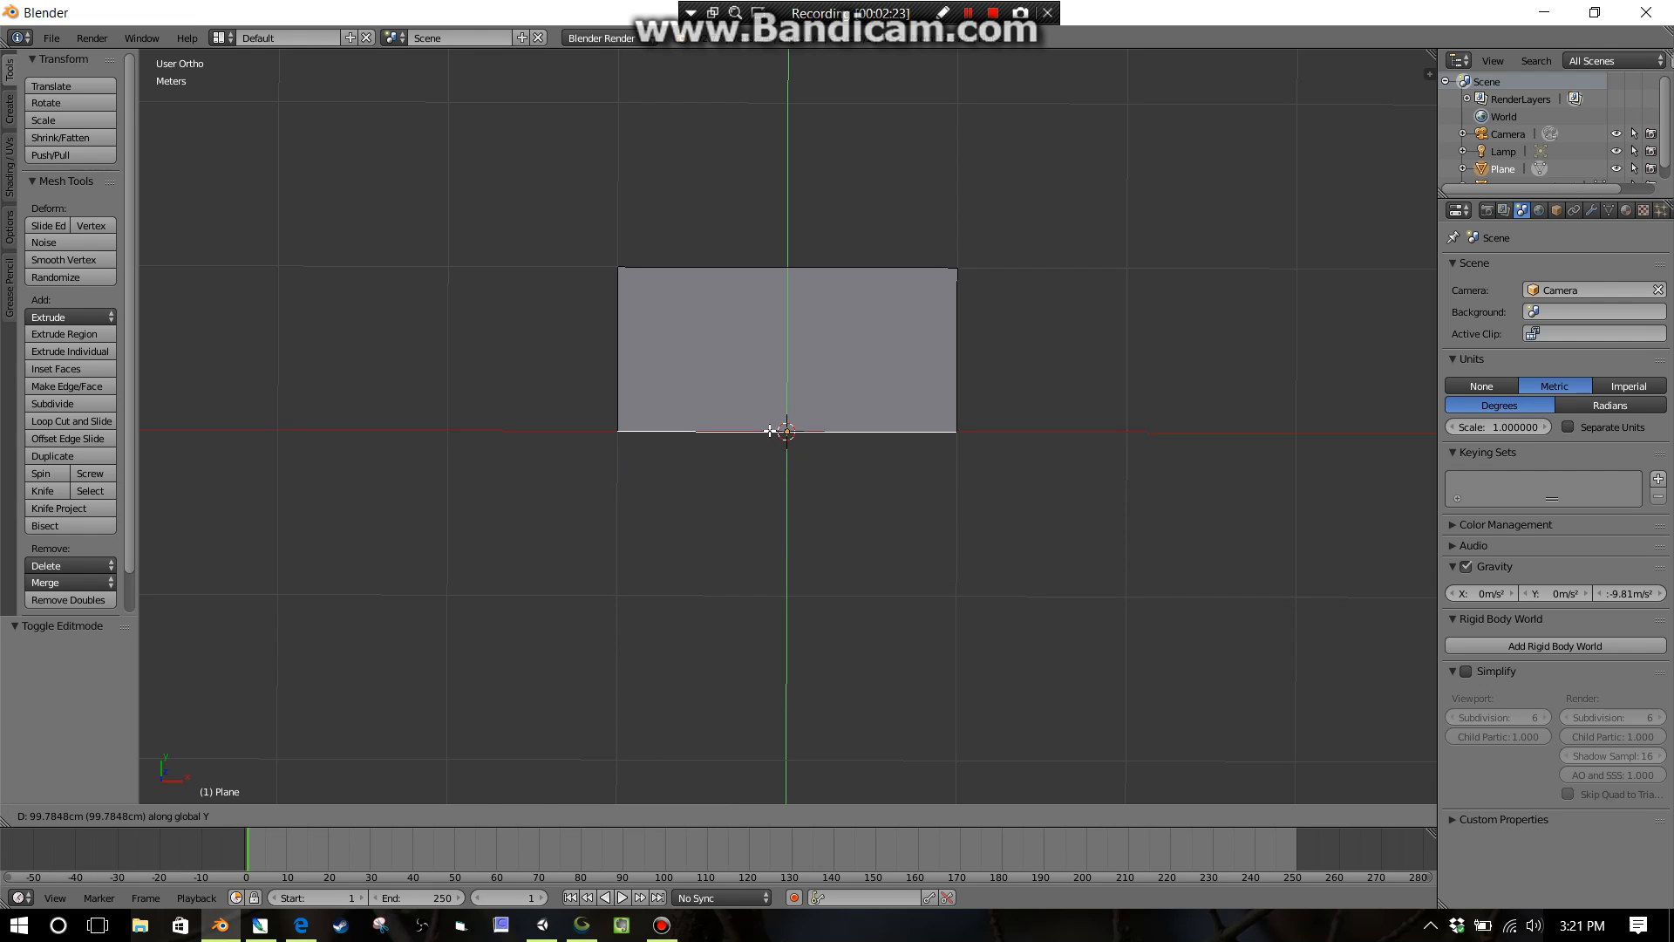
pyautogui.click(769, 430)
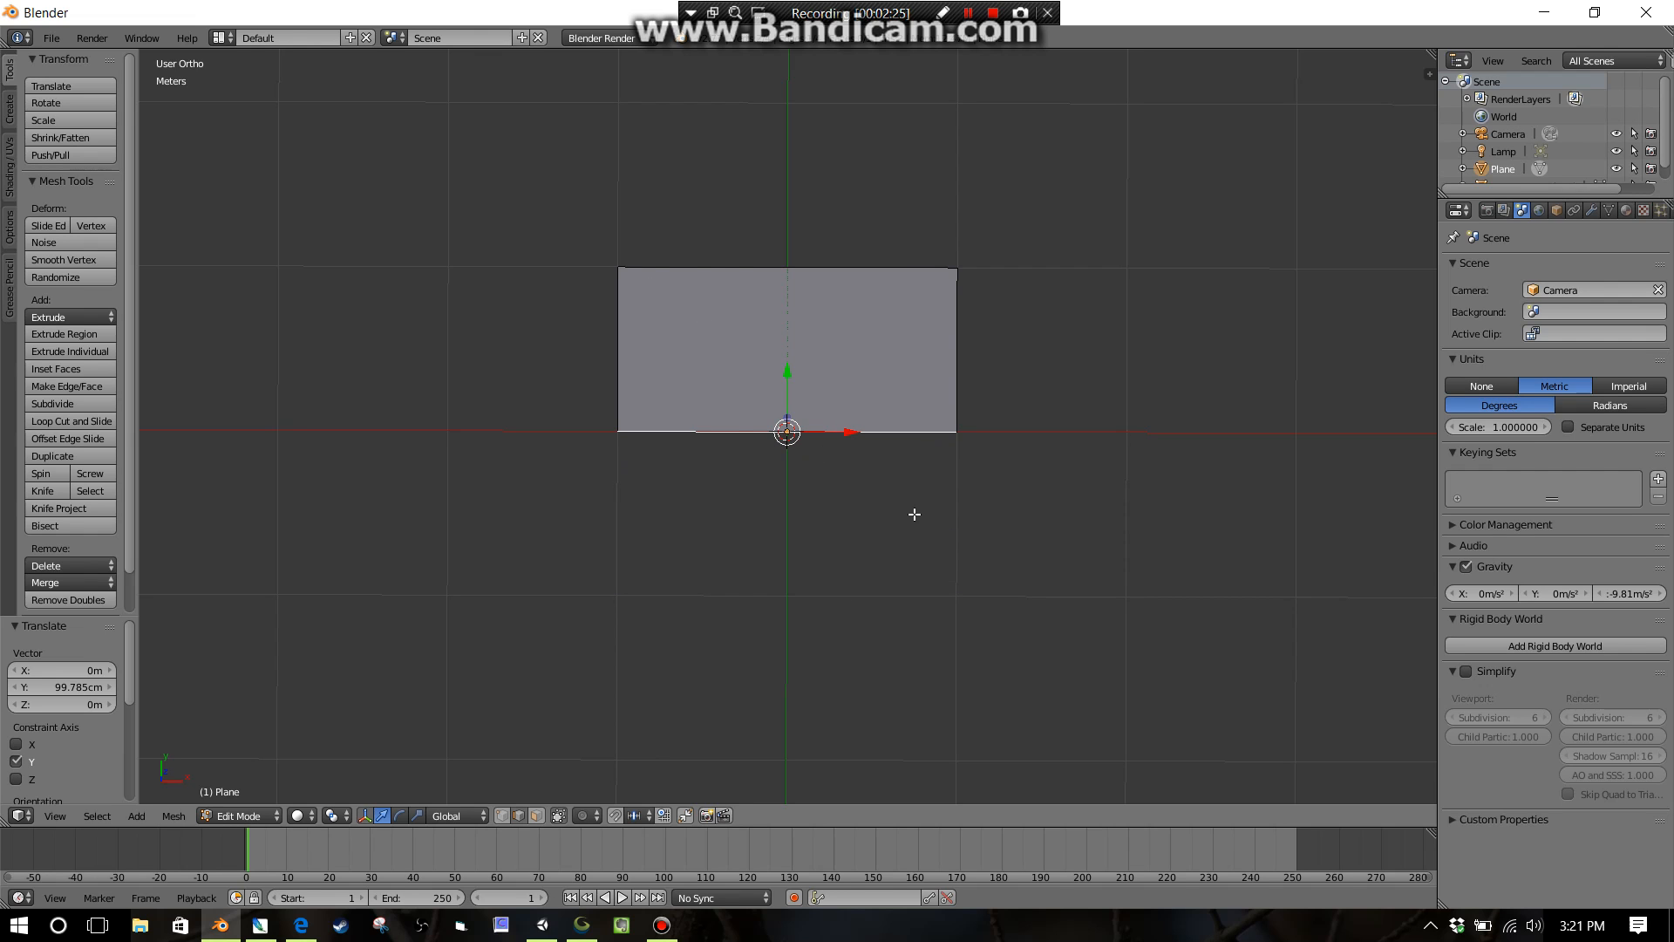
# Select the plane's entire mesh and inset its face by about 49 cm, leaving a thin strip along the middle.
pyautogui.moveTo(914, 515); pyautogui.dragTo(843, 515, button='middle')
pyautogui.scroll(3, 842, 515)
pyautogui.moveTo(945, 575); pyautogui.dragTo(979, 584, button='middle')
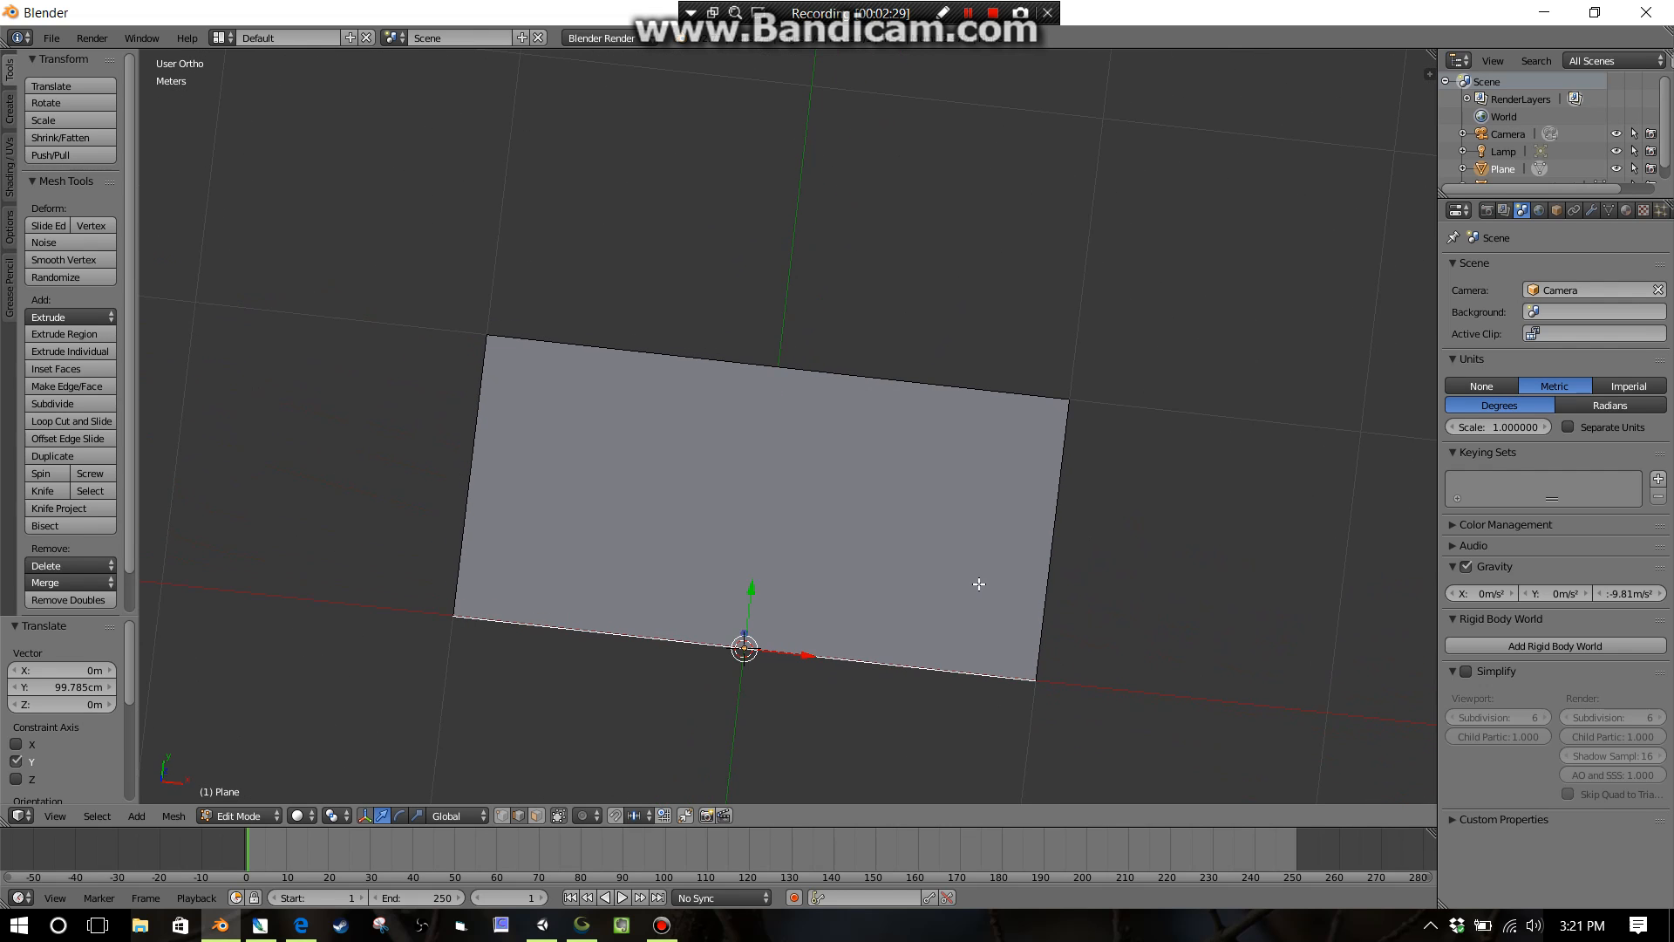
pyautogui.press('a')
pyautogui.press('a')
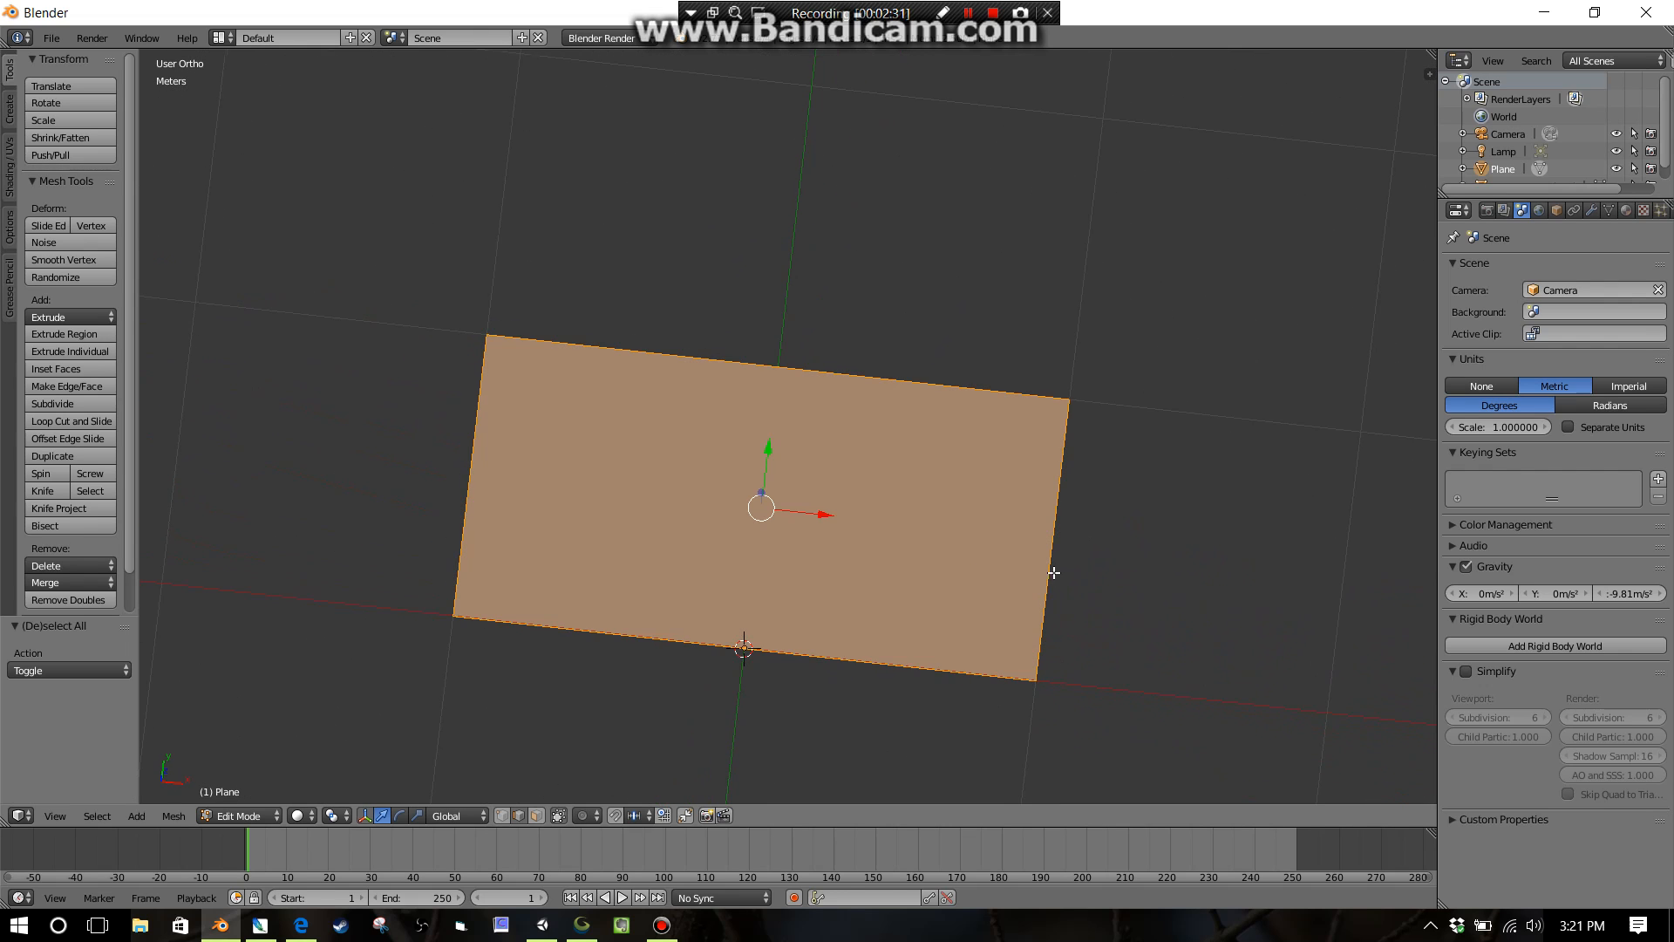
pyautogui.scroll(-4, 1053, 573)
pyautogui.moveTo(953, 579)
pyautogui.mouseDown(button='middle')
pyautogui.moveTo(941, 474)
pyautogui.moveTo(952, 586)
pyautogui.mouseUp(button='middle')
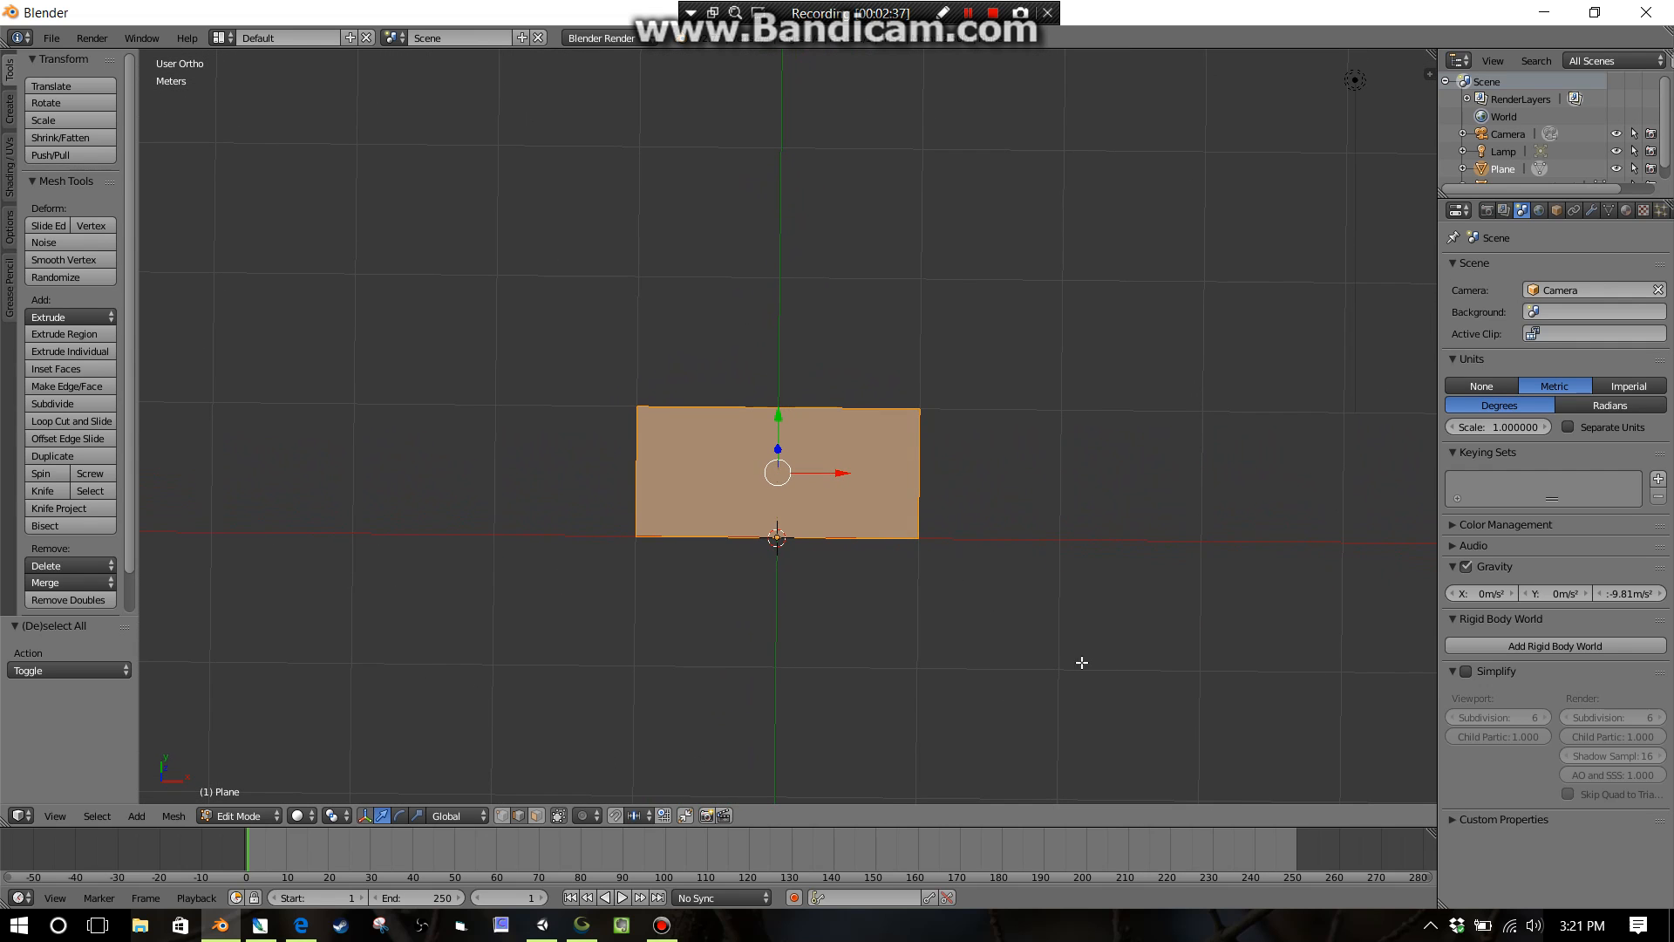
pyautogui.scroll(3, 1082, 663)
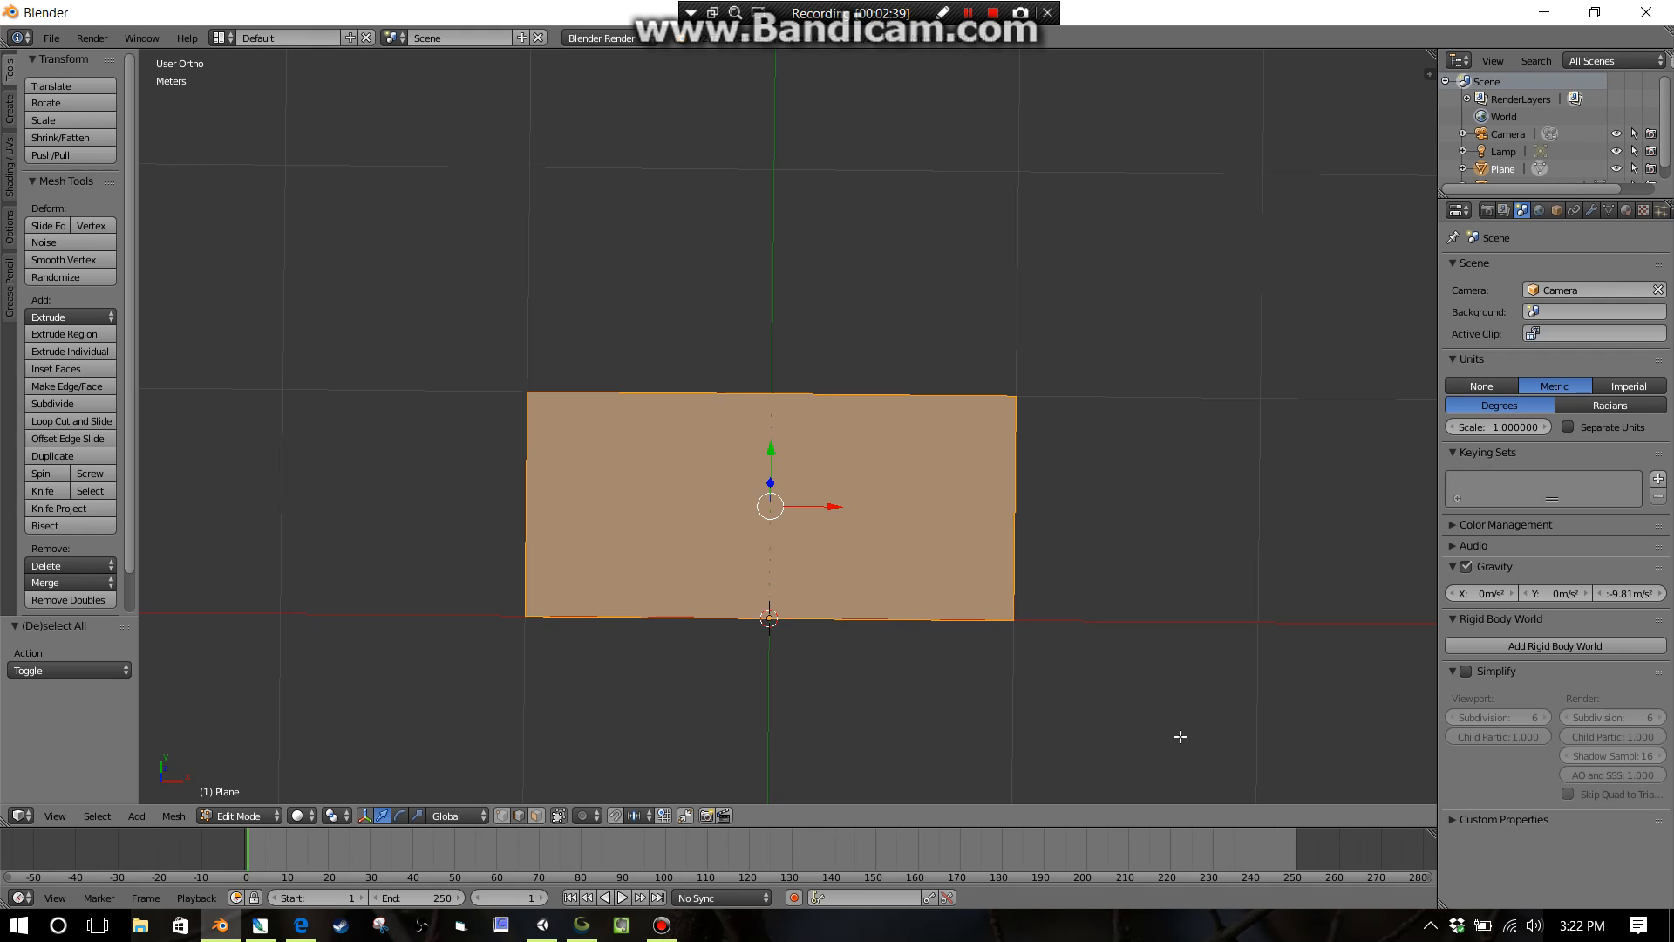
pyautogui.press('i')
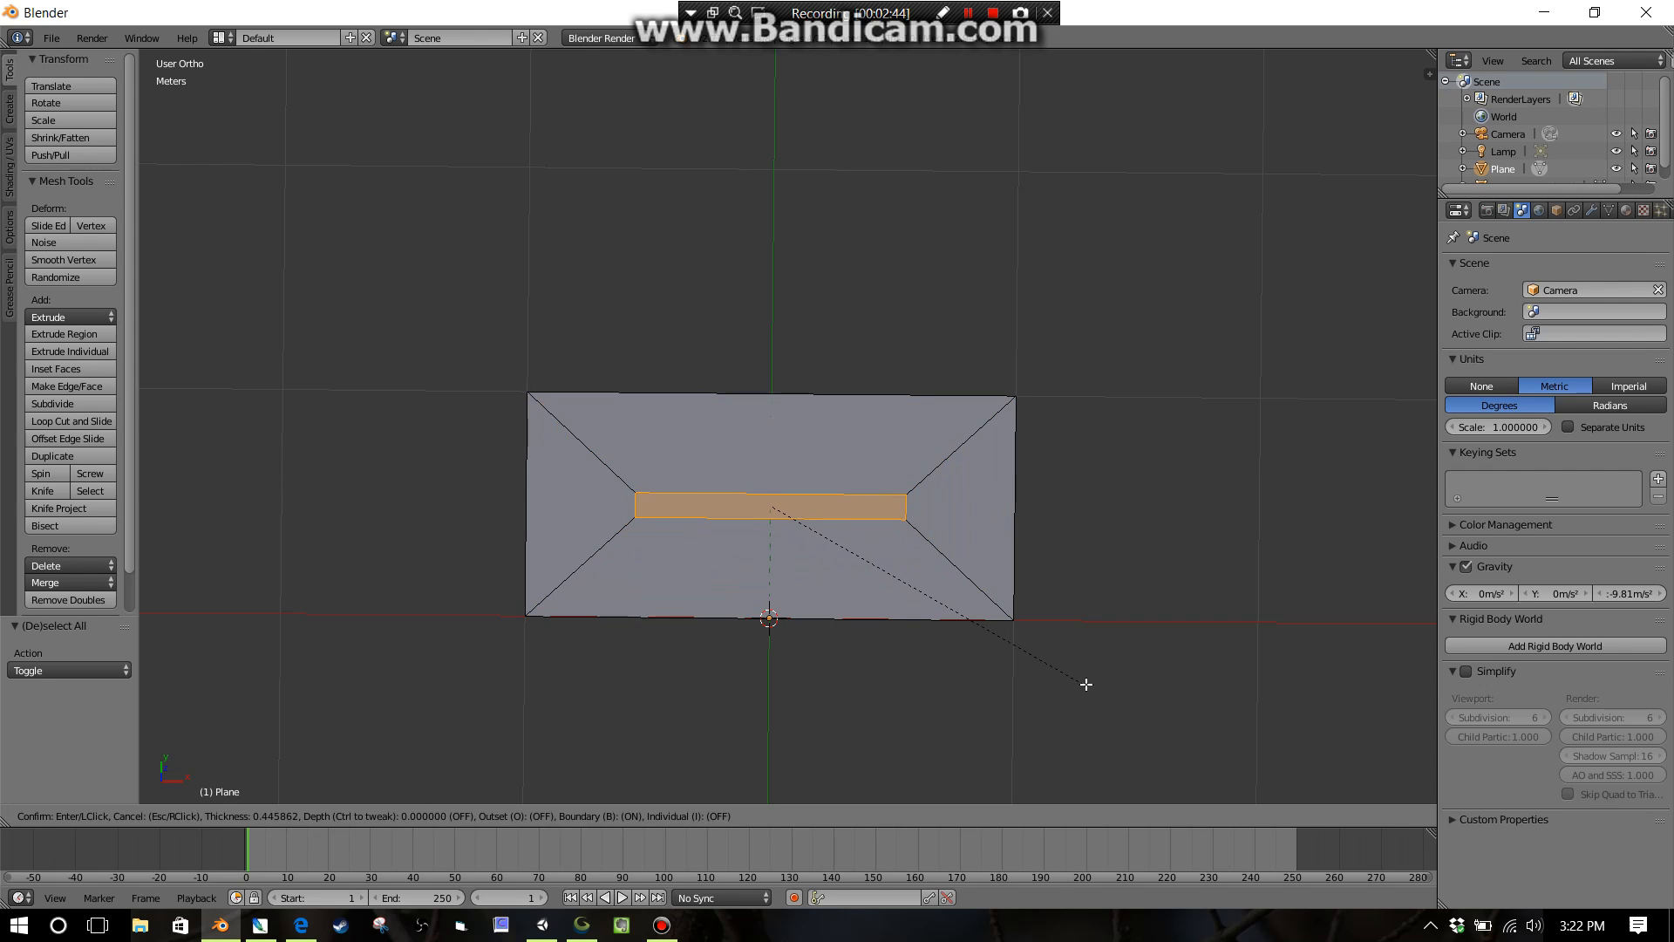
pyautogui.write('0')
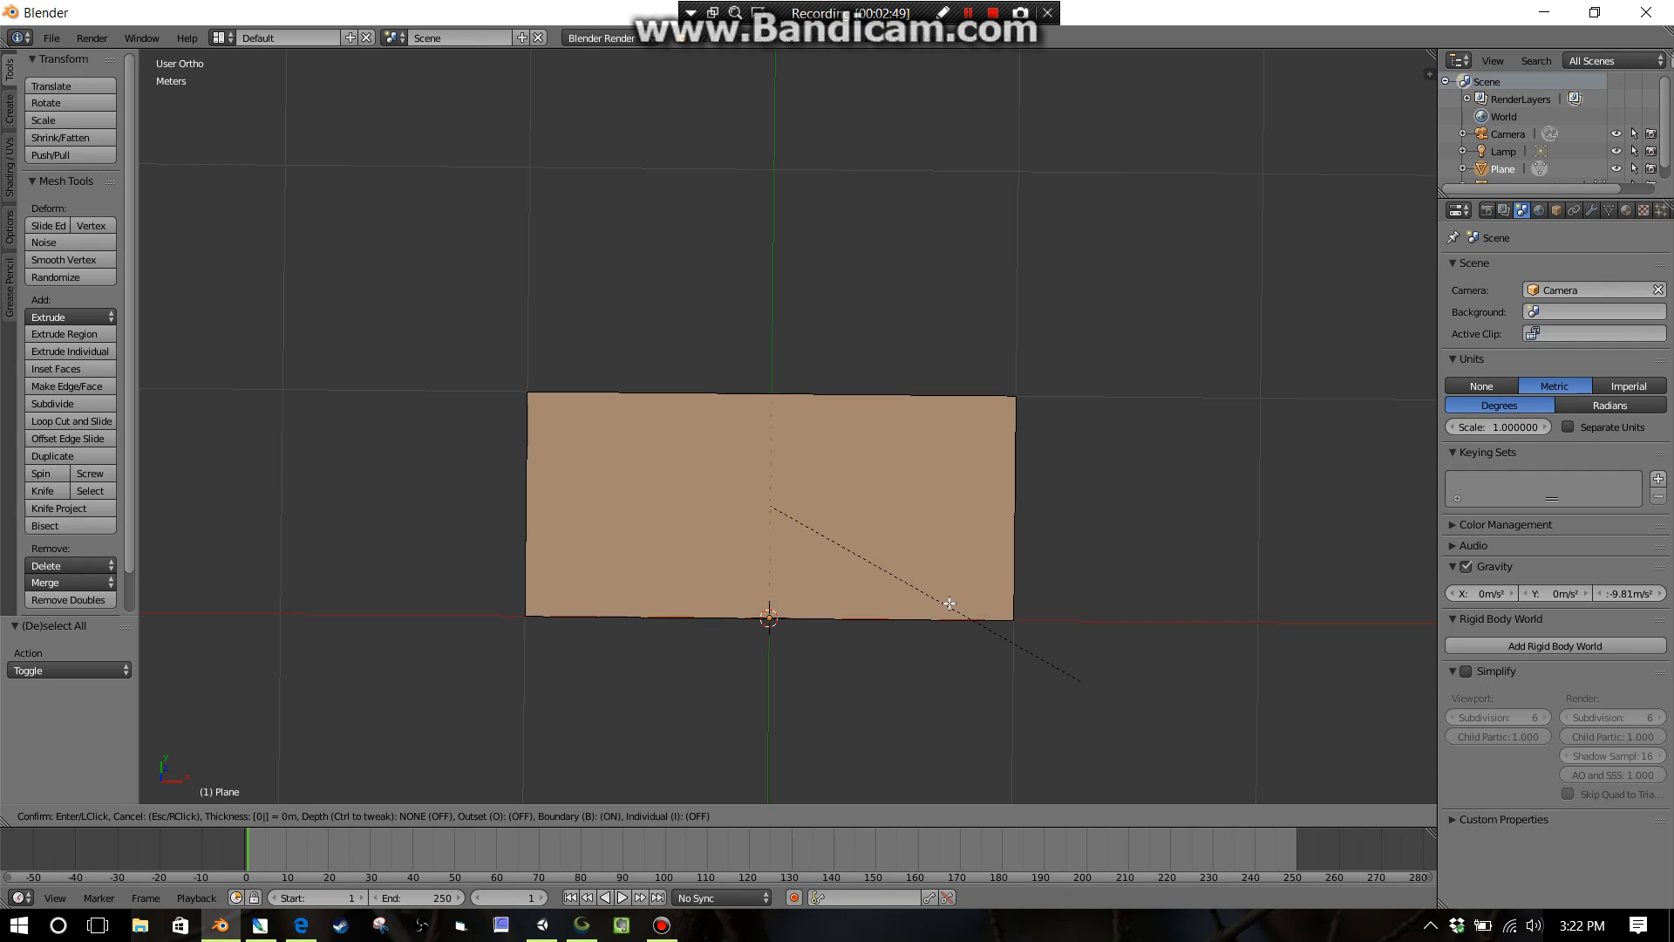
pyautogui.press('Return')
pyautogui.press('i')
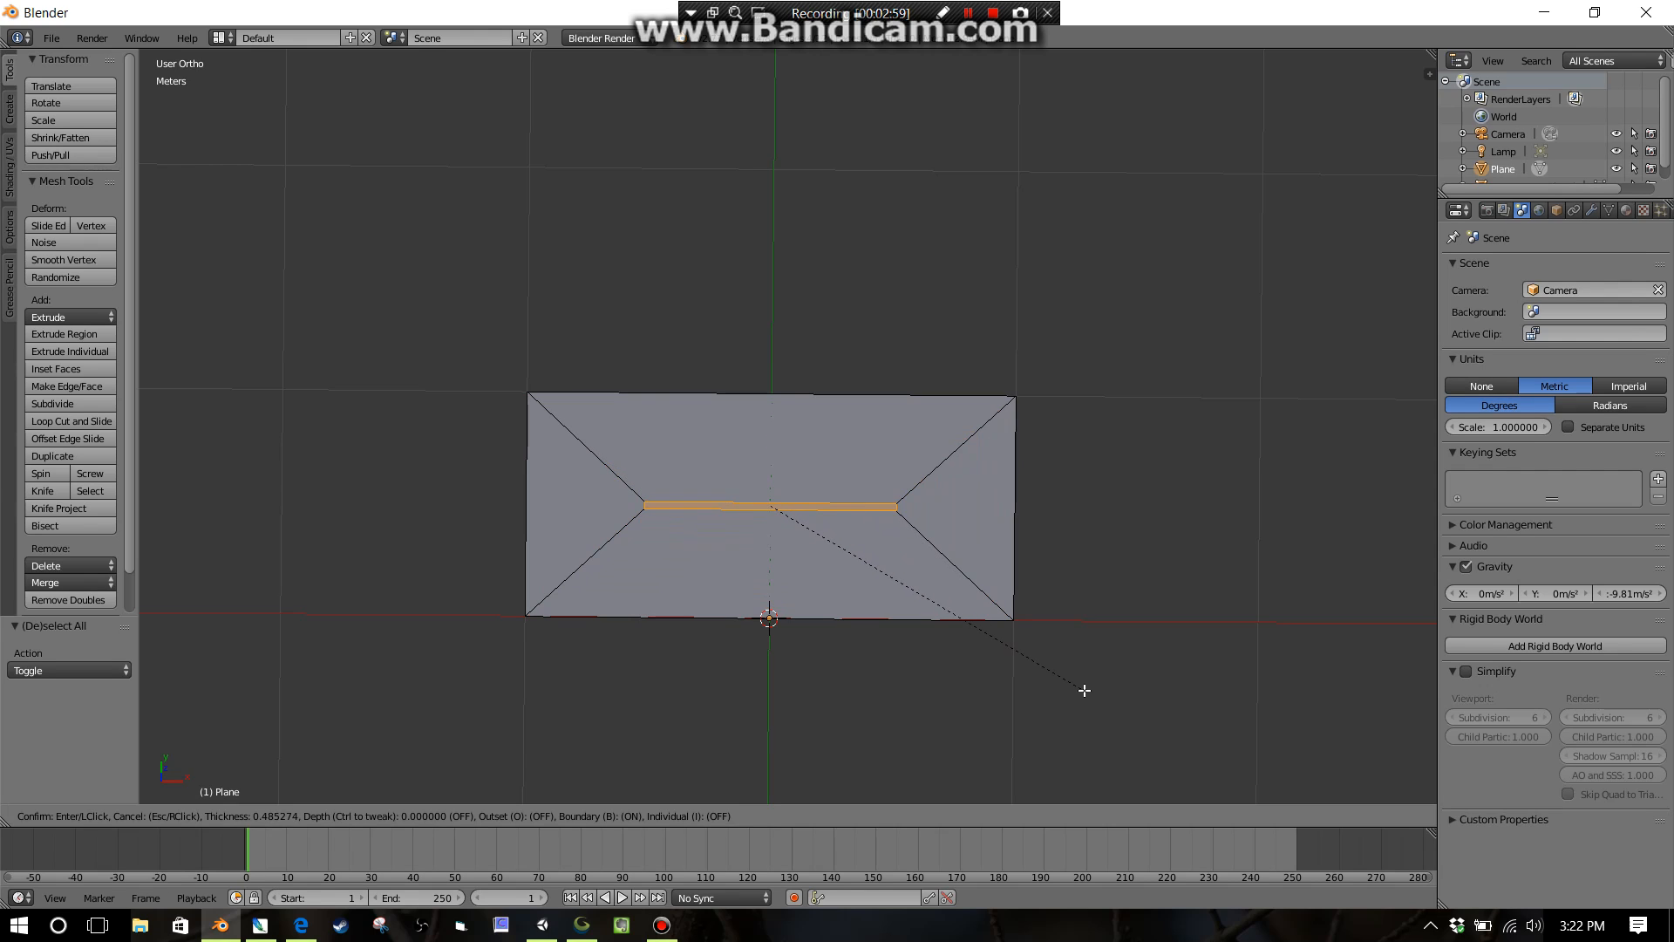
pyautogui.click(1083, 688)
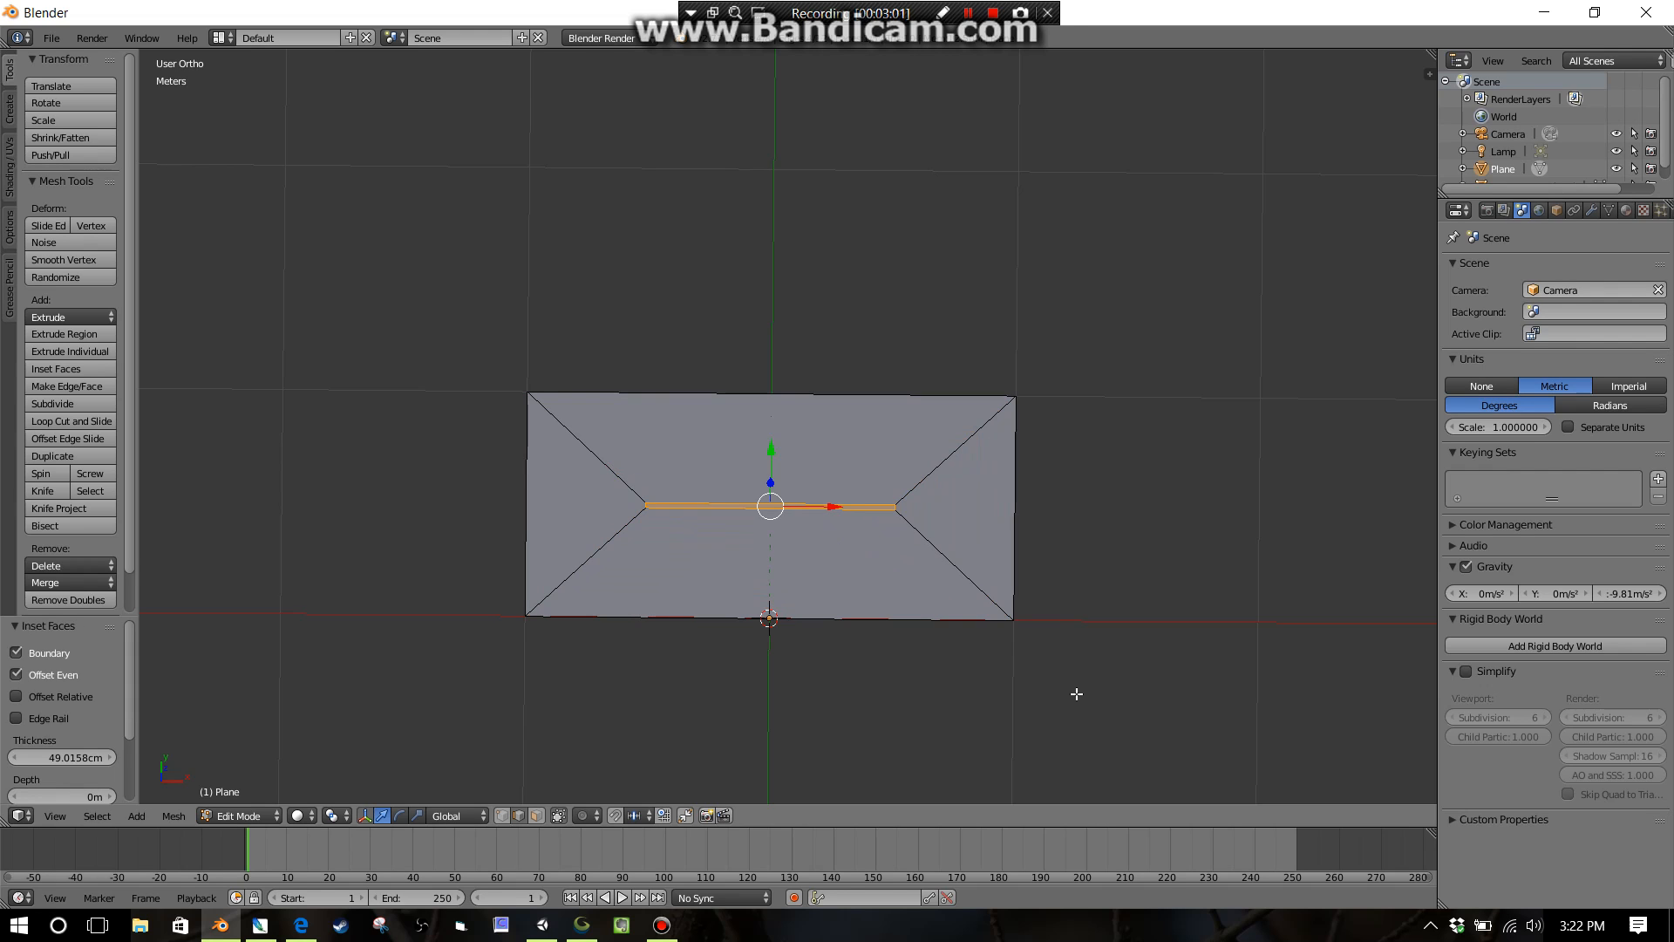
# Raise the thin inner strip about 30 cm along global Z to form the ridge of a hipped roof.
pyautogui.moveTo(1071, 693); pyautogui.dragTo(999, 610, button='middle')
pyautogui.scroll(2, 999, 610)
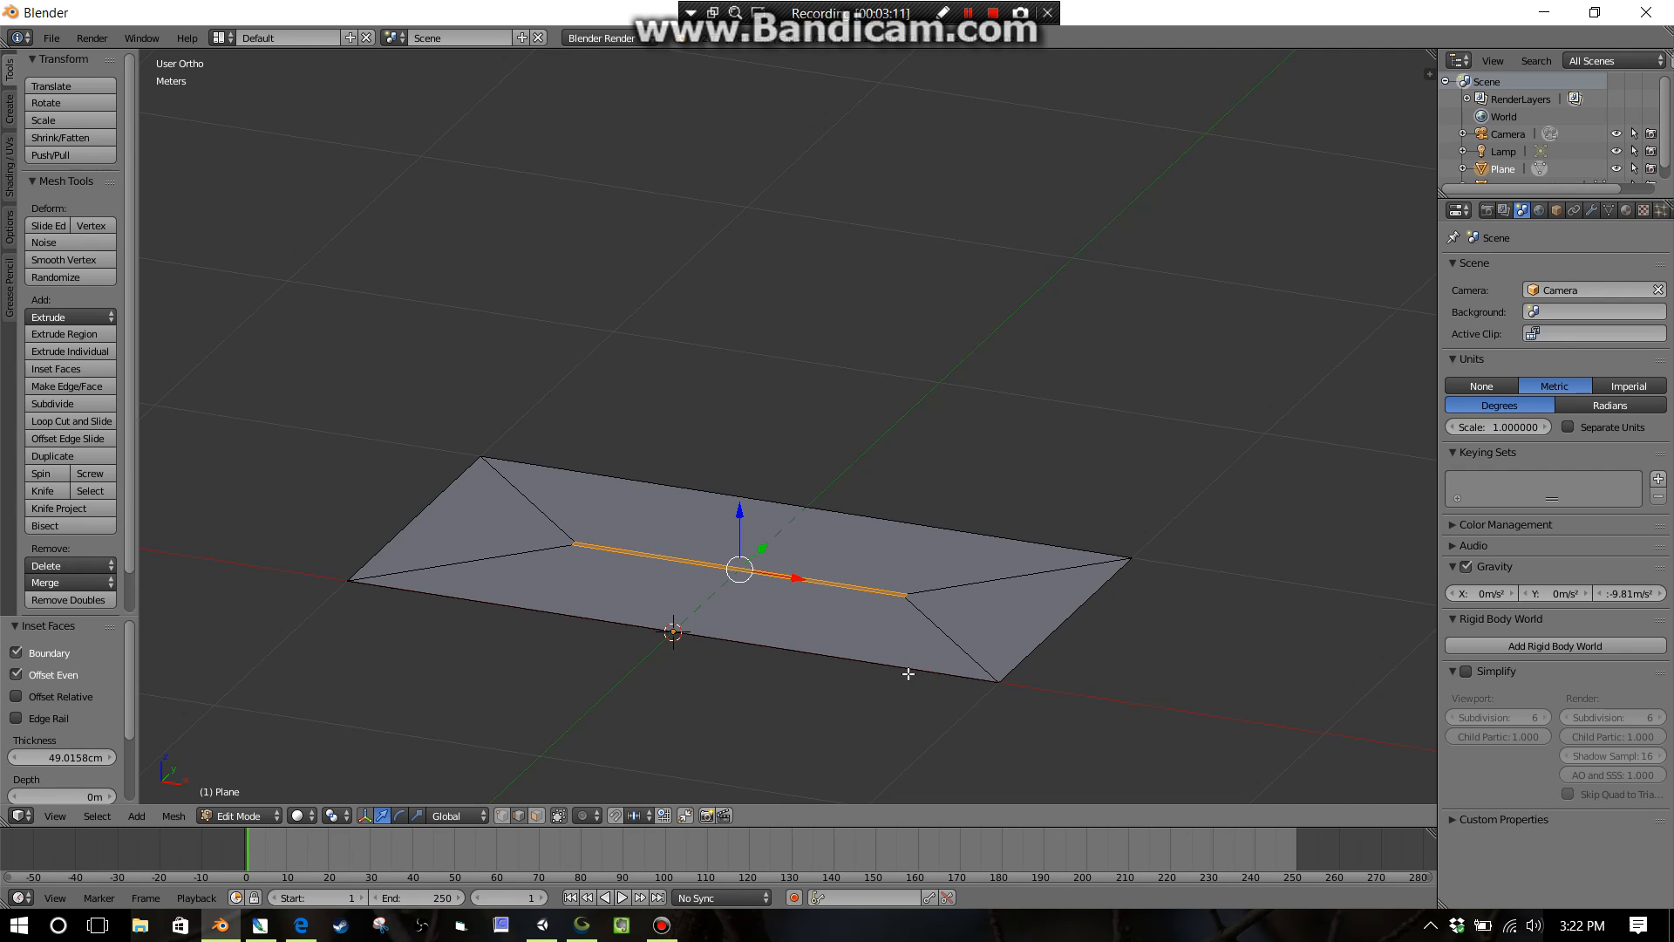
pyautogui.press('g')
pyautogui.press('z')
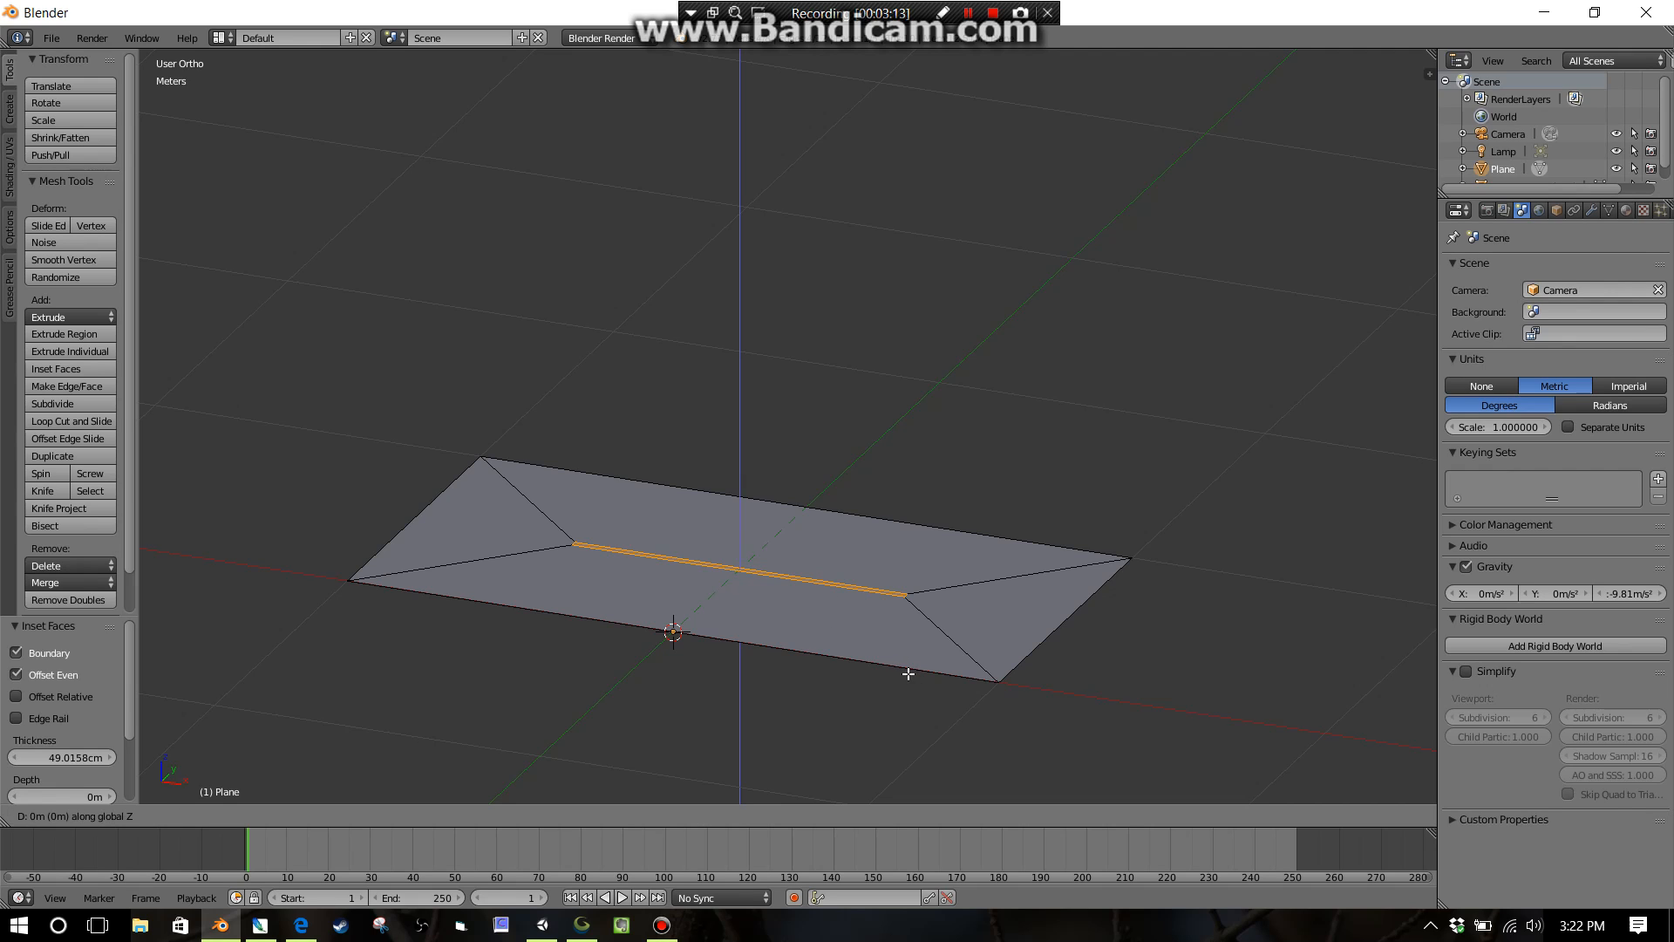
pyautogui.click(907, 577)
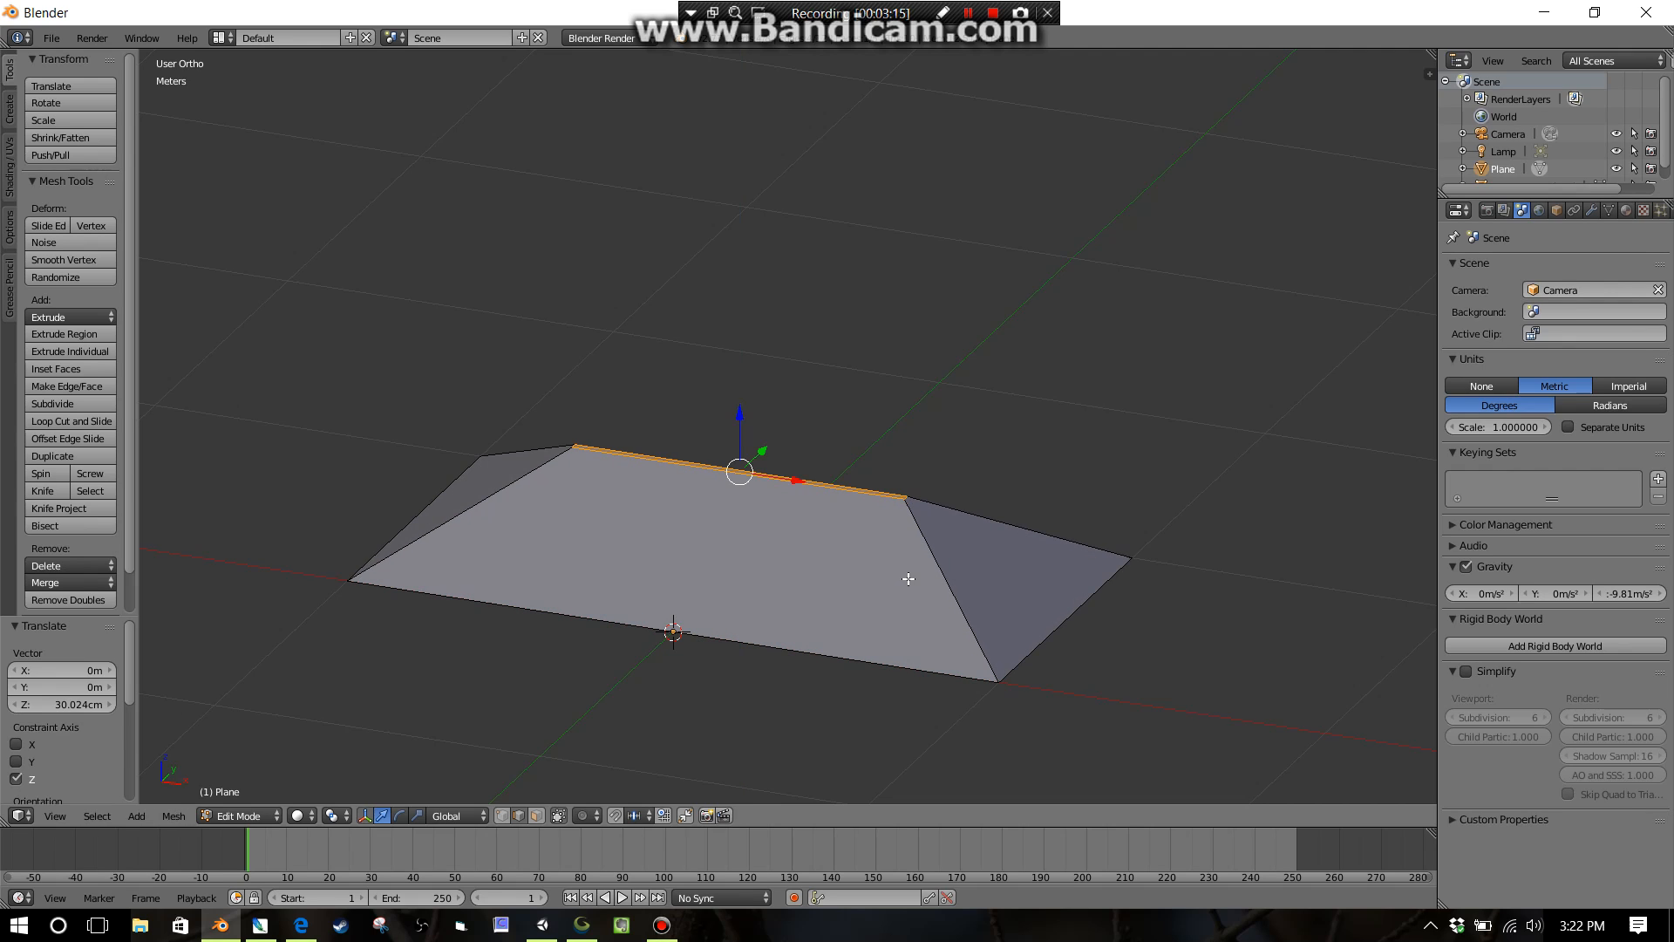
# Switch to vertex selection and select the four outer corner vertices around the roof's open base.
pyautogui.moveTo(907, 579); pyautogui.dragTo(1061, 395, button='middle')
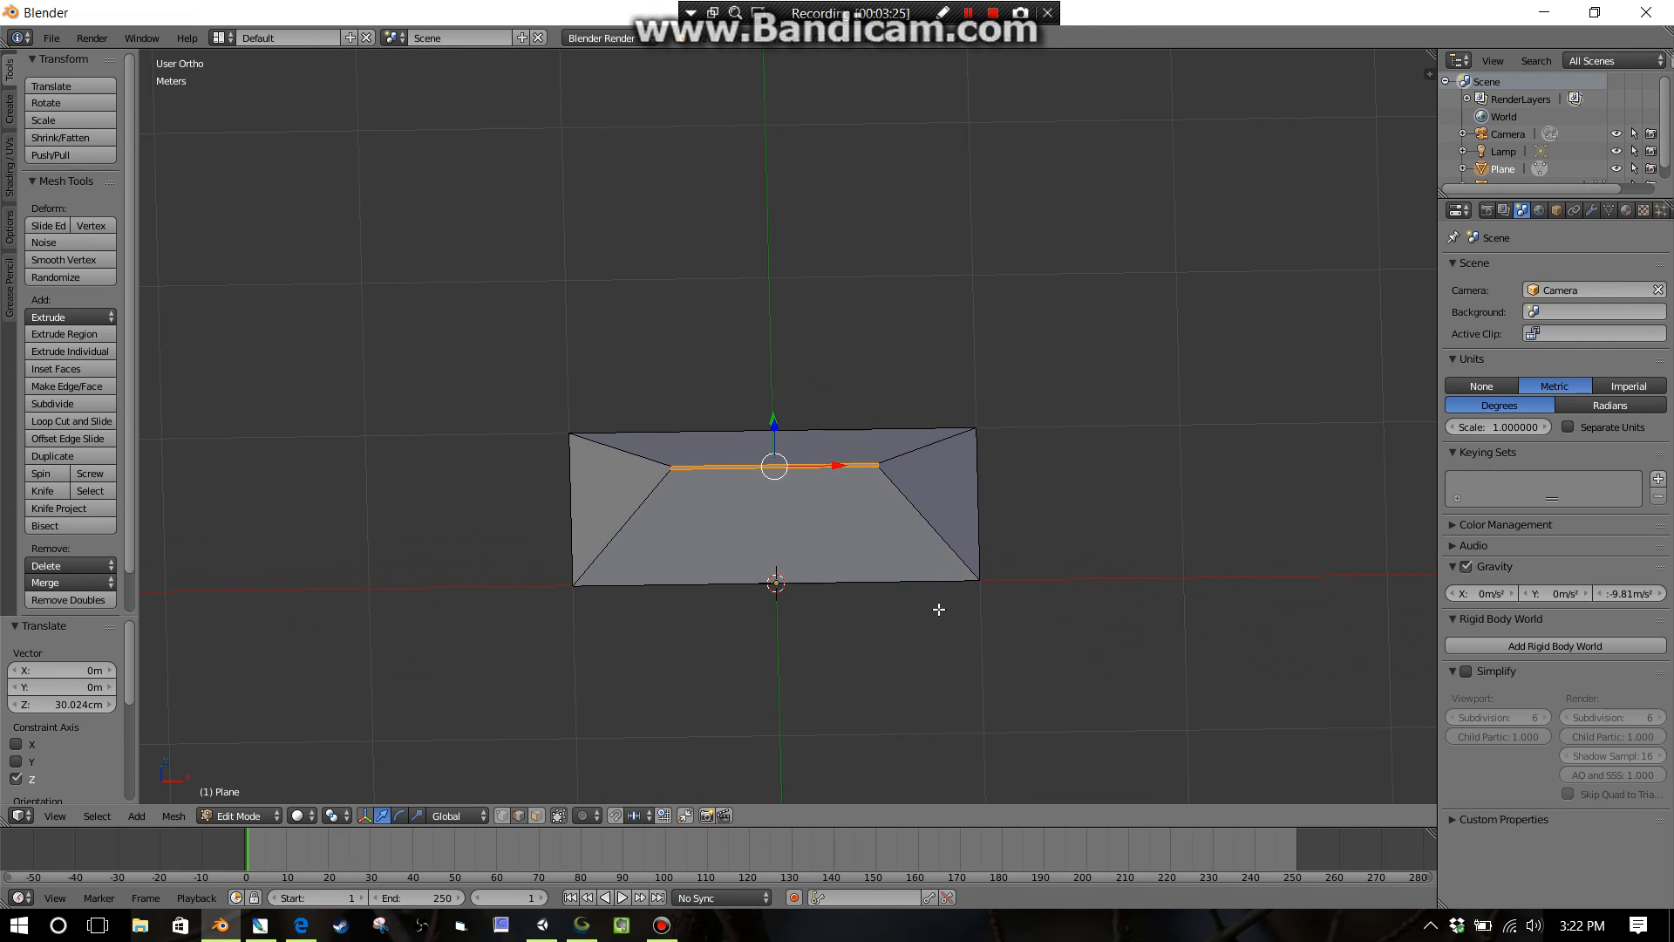
pyautogui.moveTo(915, 620)
pyautogui.mouseDown(button='middle')
pyautogui.moveTo(888, 419)
pyautogui.moveTo(907, 593)
pyautogui.mouseUp(button='middle')
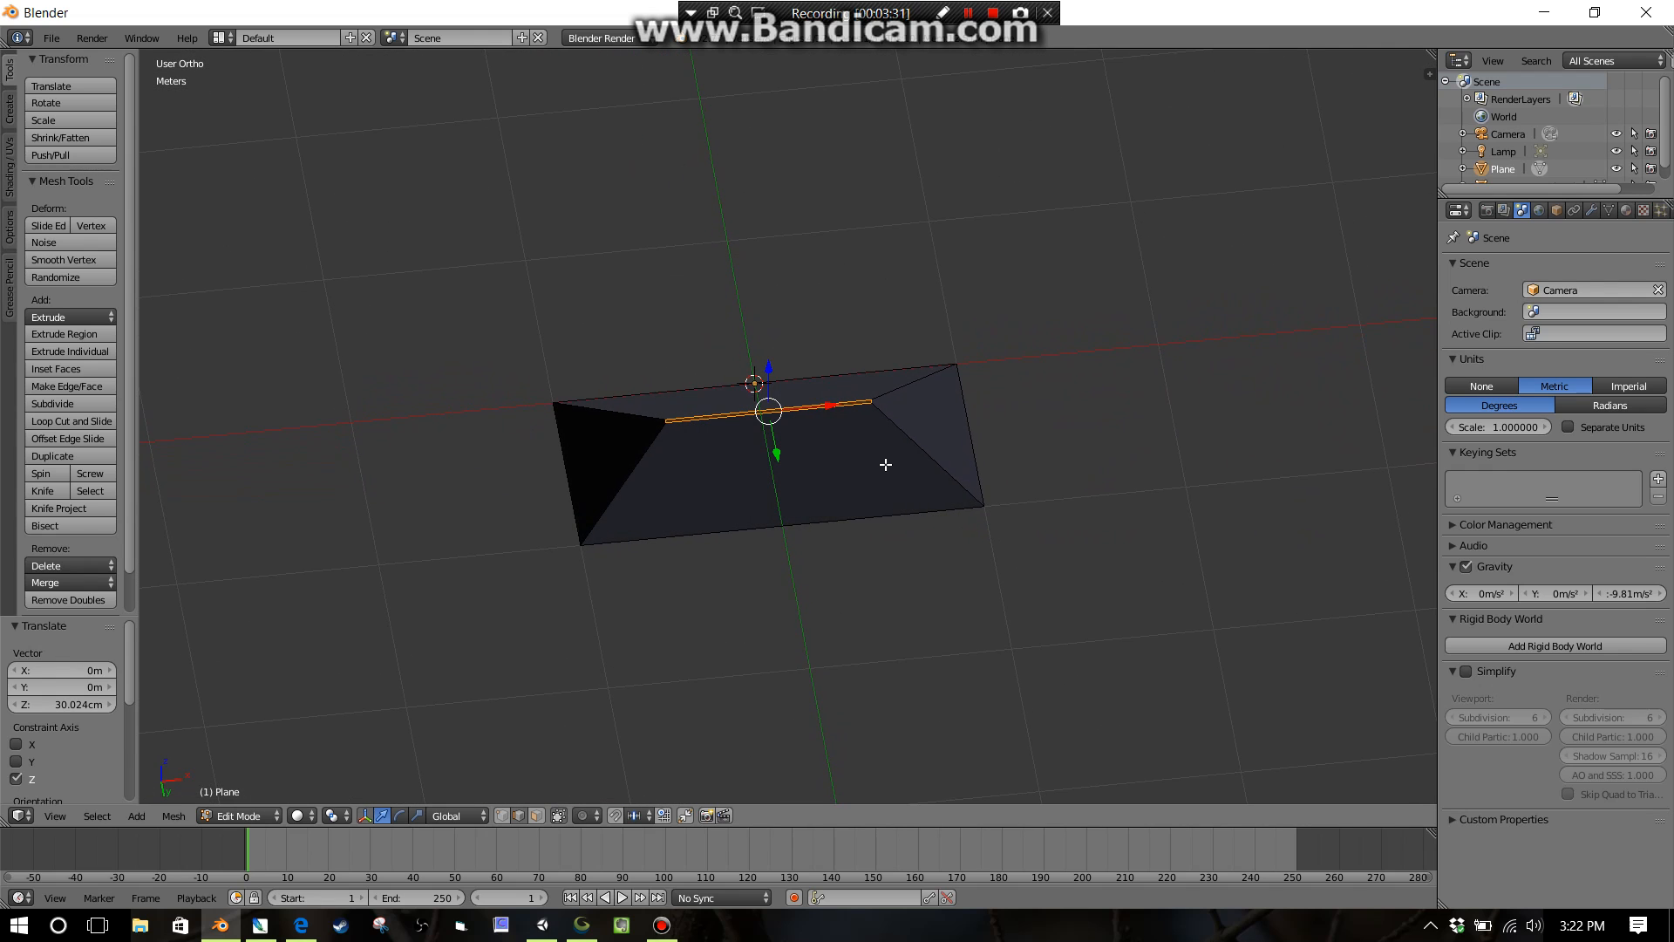
pyautogui.moveTo(785, 504); pyautogui.dragTo(803, 690, button='middle')
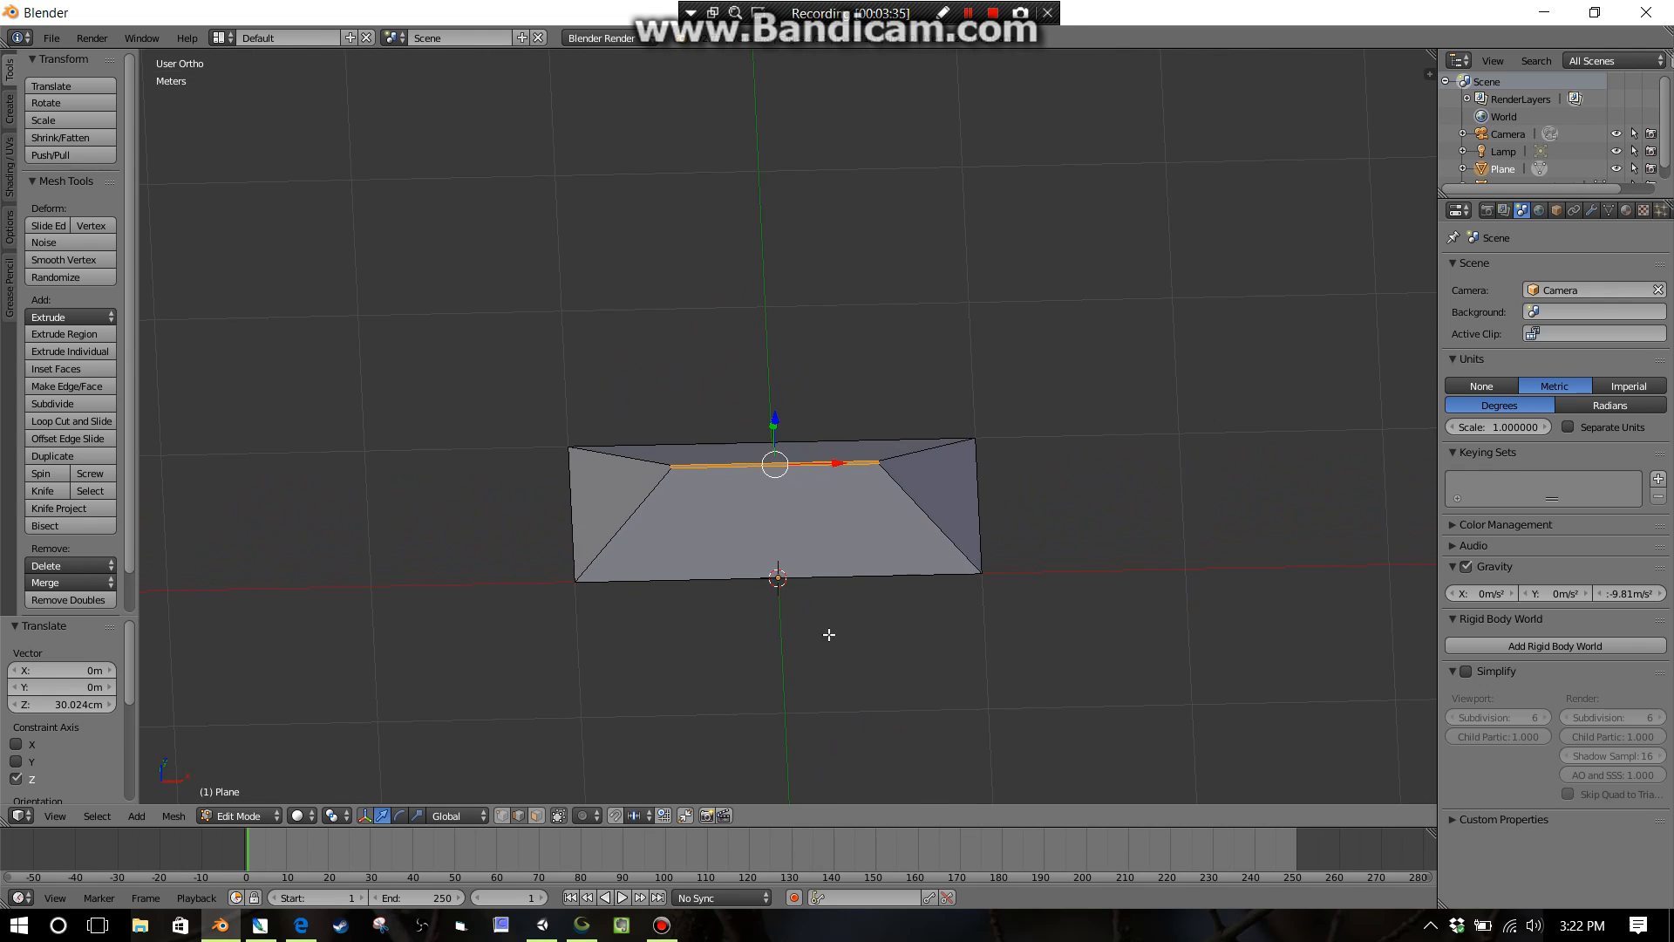
pyautogui.moveTo(828, 634); pyautogui.dragTo(819, 531, button='middle')
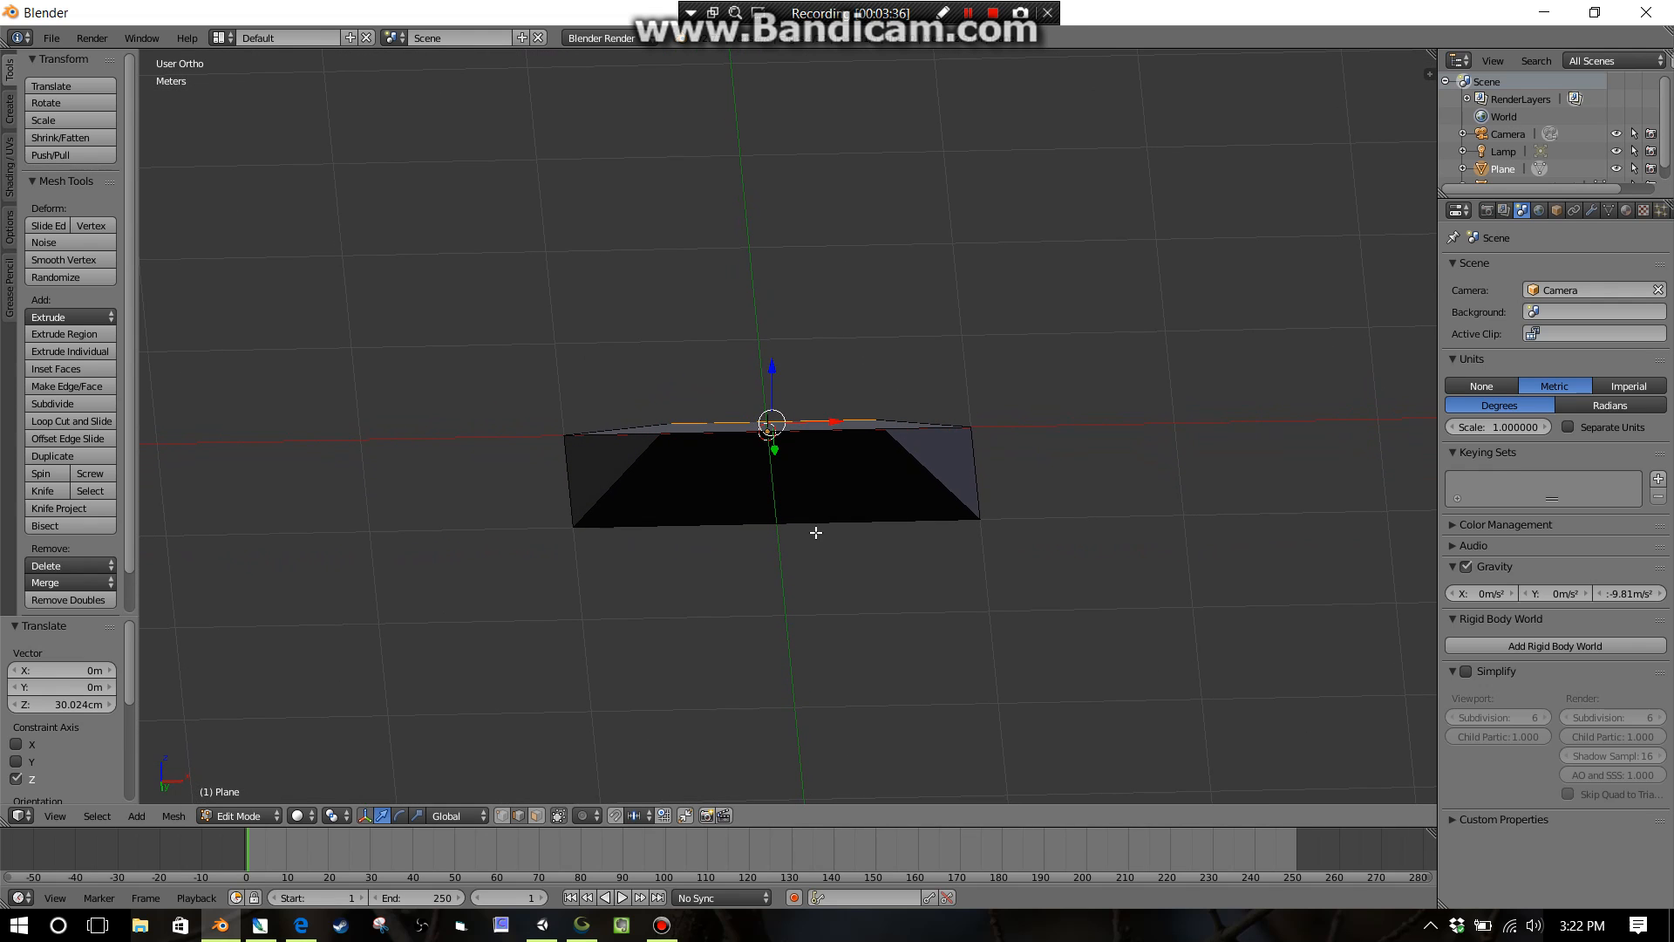
pyautogui.click(500, 820)
pyautogui.scroll(4, 564, 668)
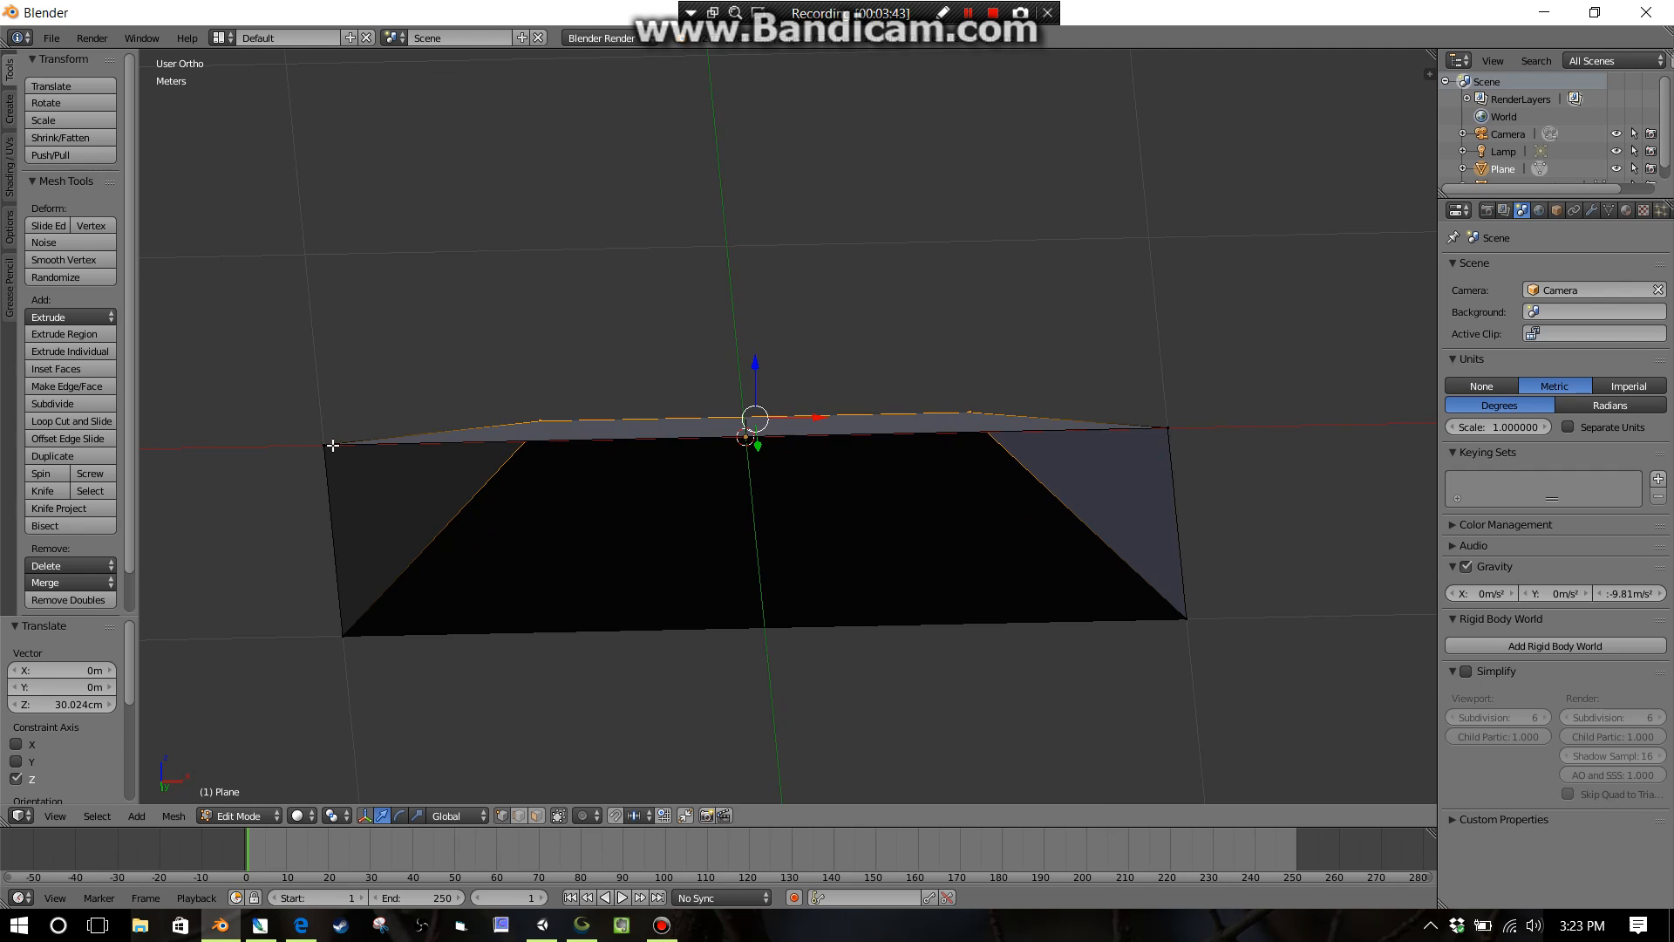
pyautogui.rightClick(332, 446)
pyautogui.keyDown('shift'); pyautogui.rightClick(1164, 430); pyautogui.keyUp('shift')
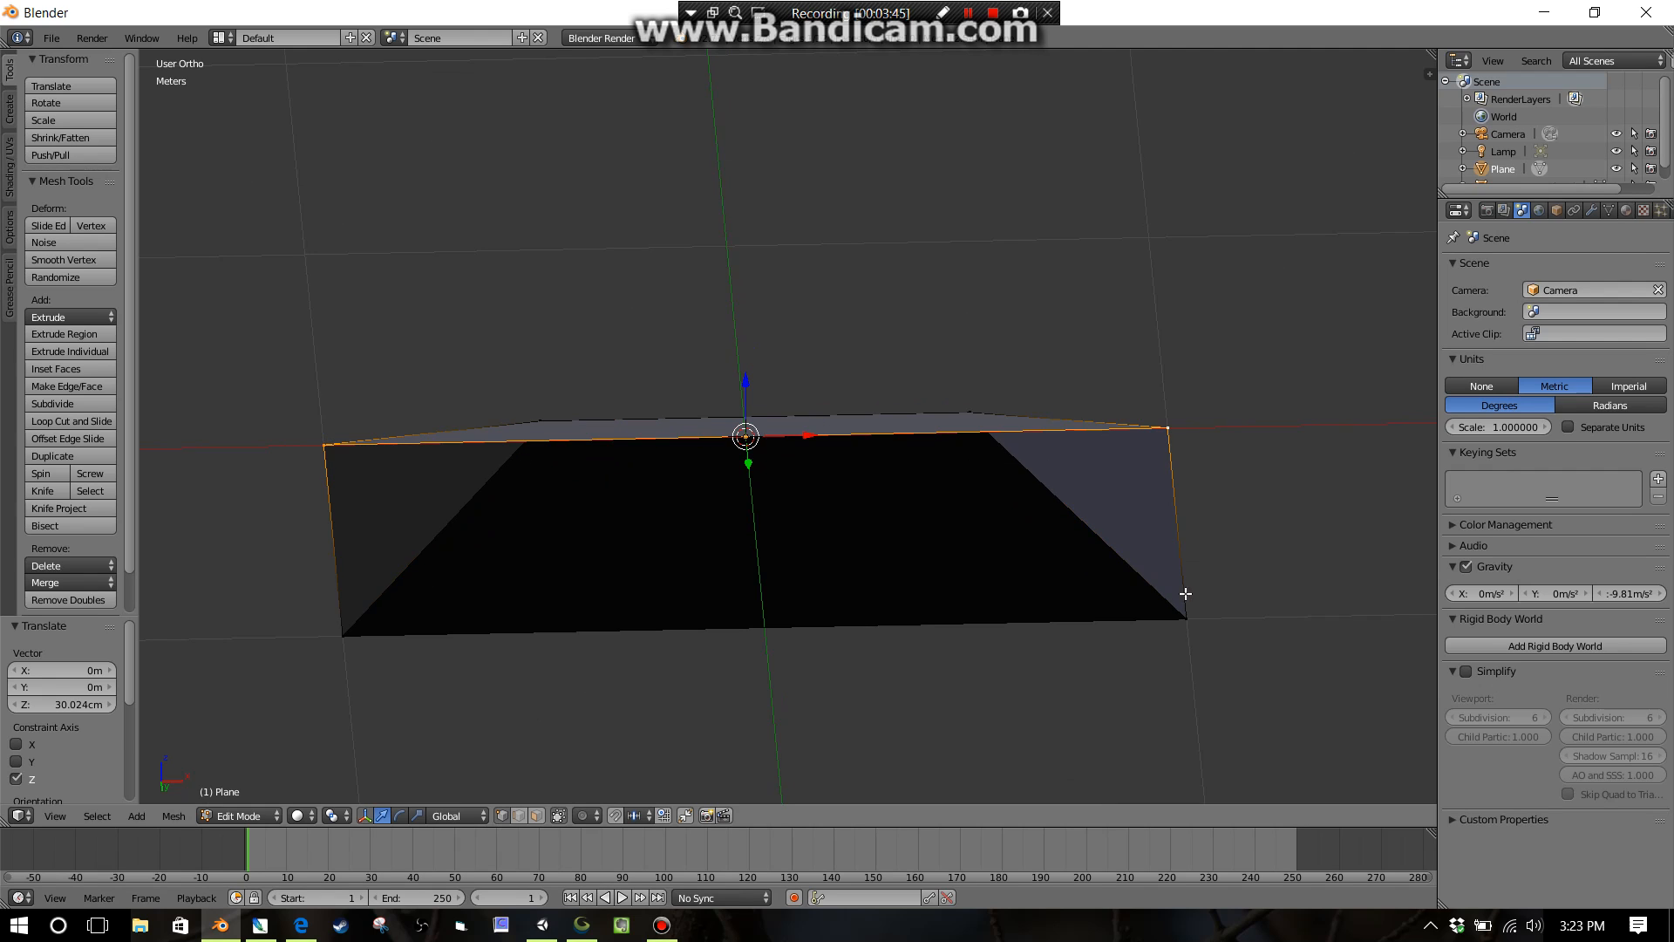
pyautogui.keyDown('shift'); pyautogui.rightClick(1184, 622); pyautogui.keyUp('shift')
pyautogui.keyDown('shift'); pyautogui.rightClick(342, 637); pyautogui.keyUp('shift')
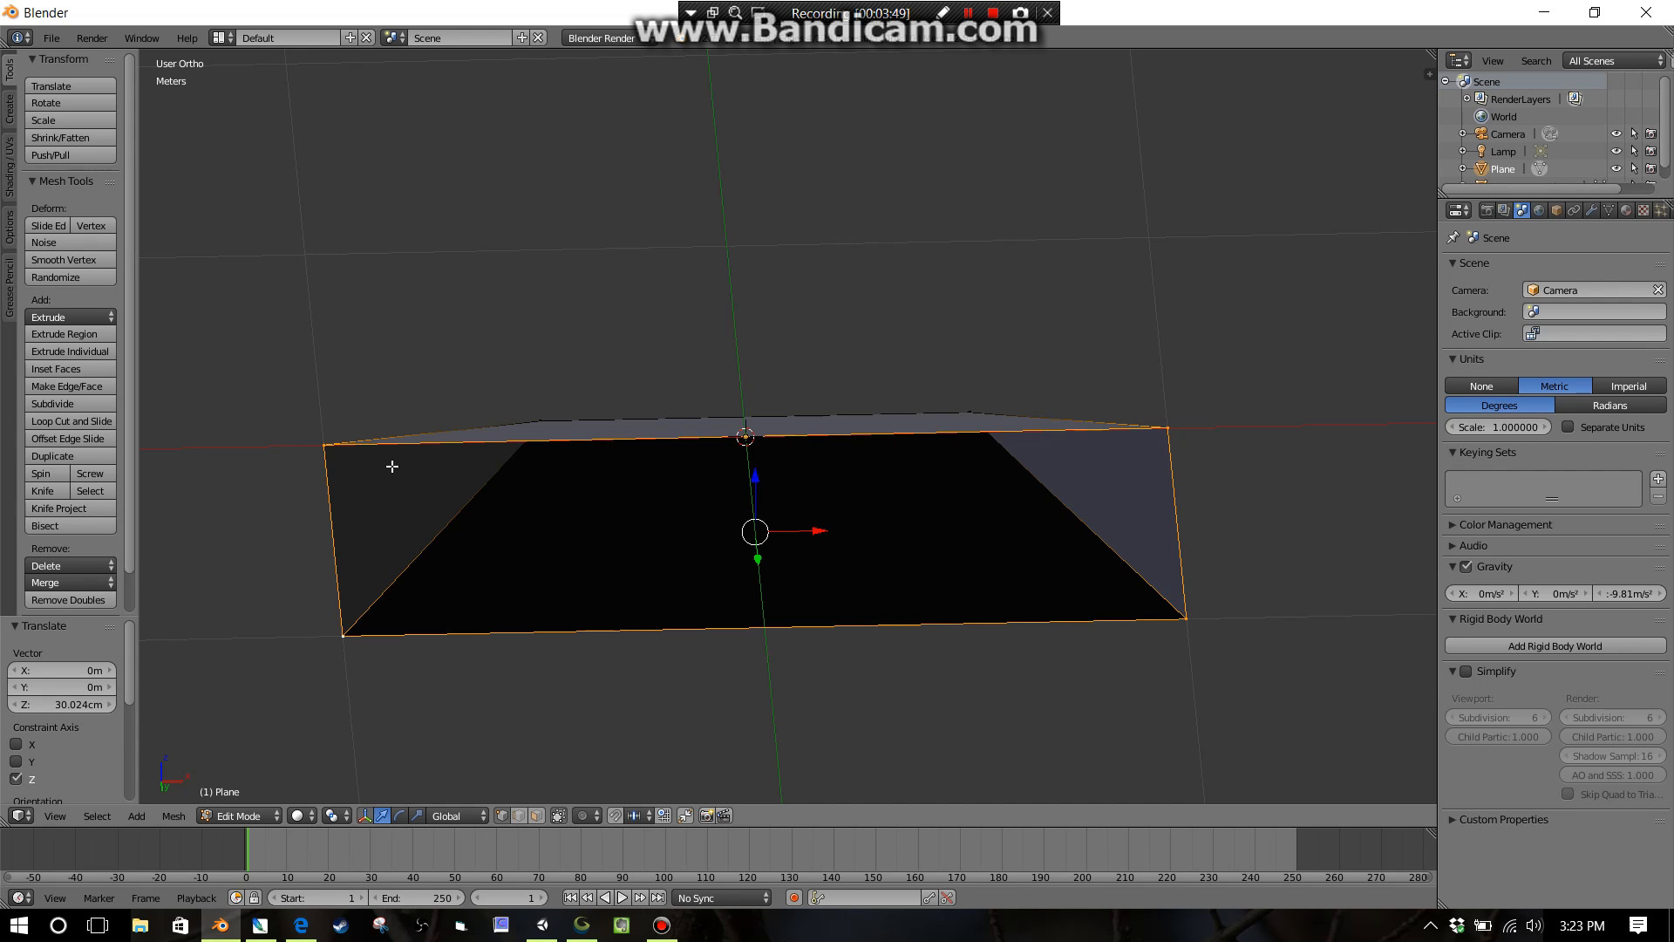
# Viewed from below, extrude the roof's base outline in place and scale it inward to about 0.939 to form the eaves.
pyautogui.moveTo(986, 563); pyautogui.dragTo(991, 490, button='middle')
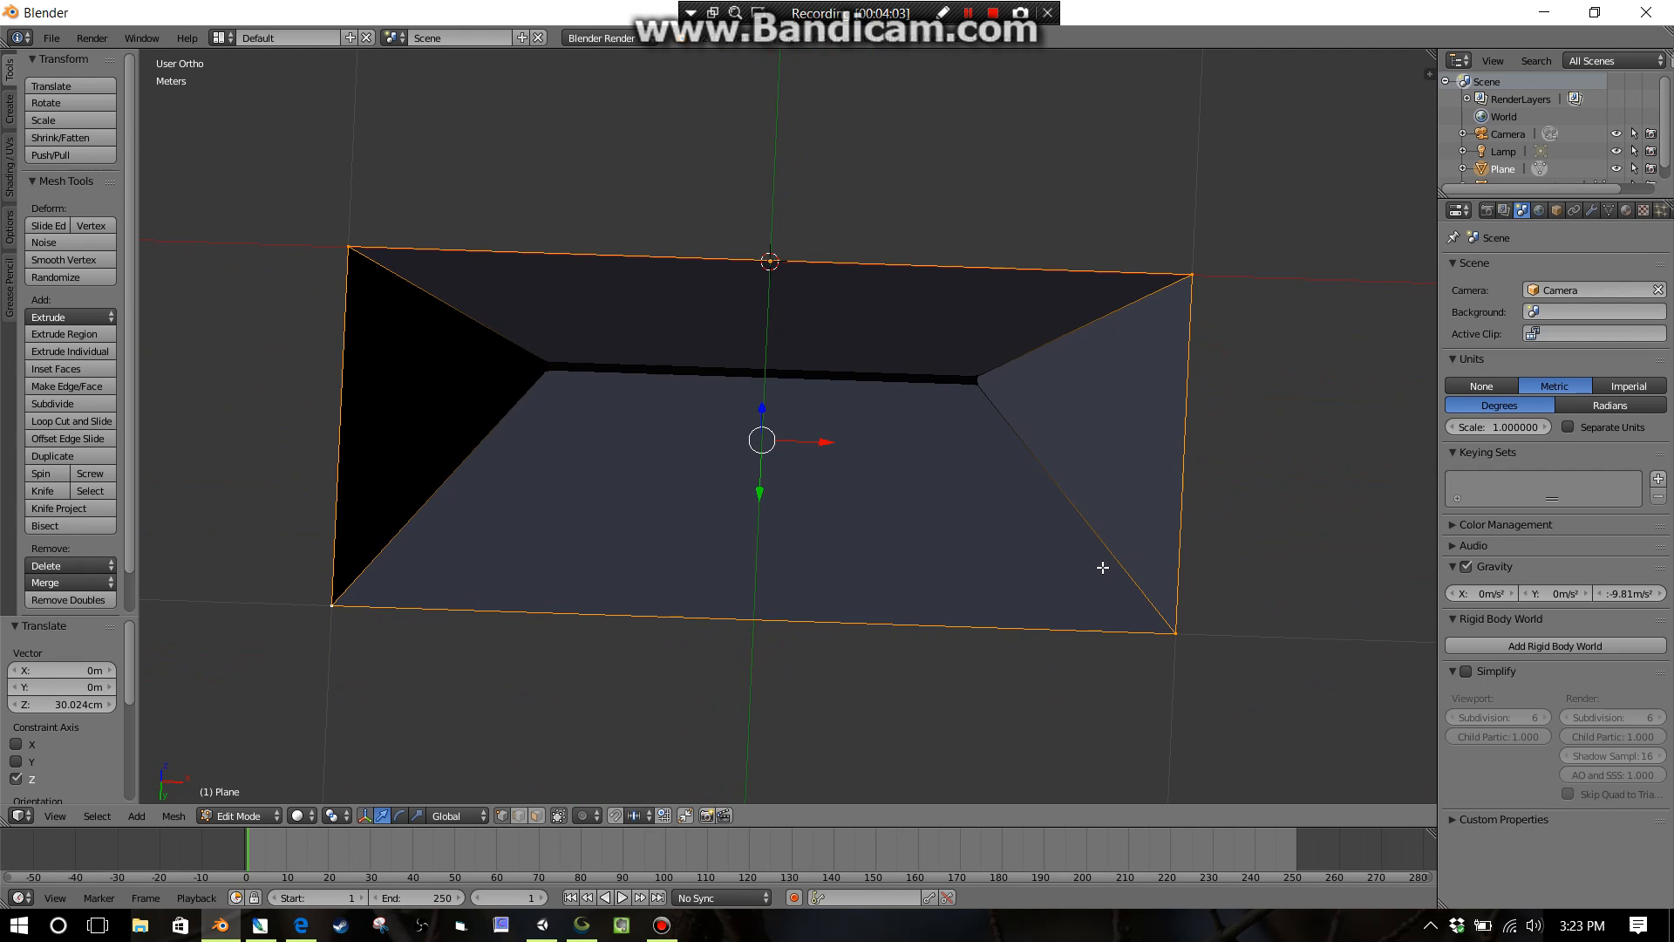
pyautogui.moveTo(1086, 568); pyautogui.dragTo(1069, 475, button='middle')
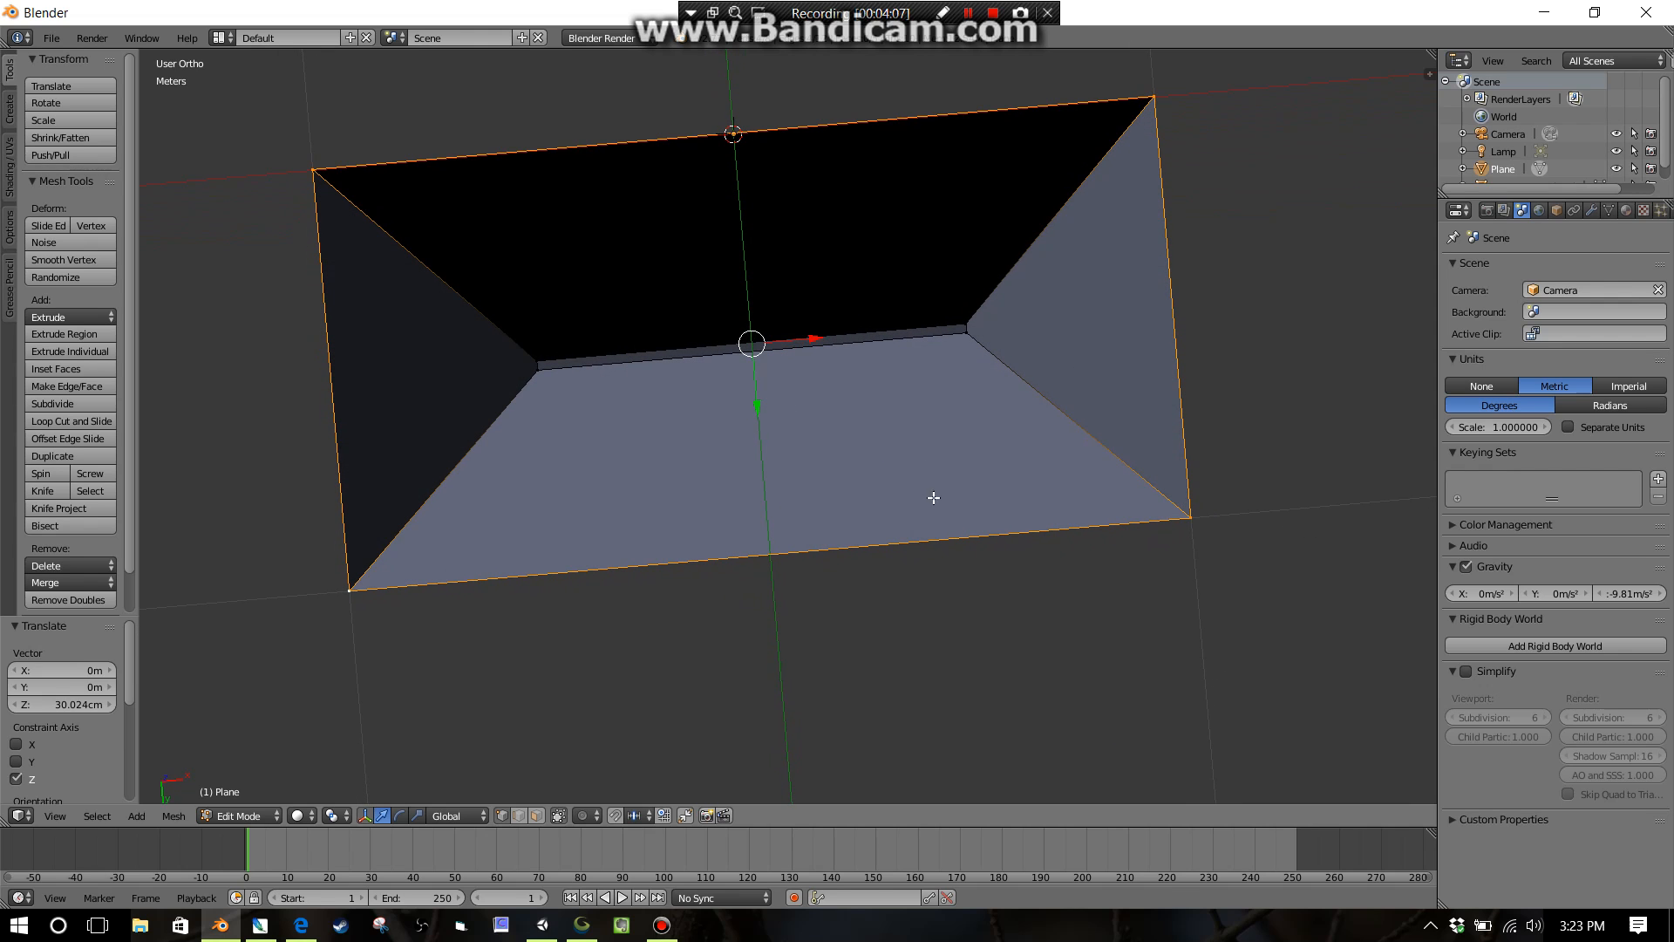
pyautogui.scroll(-4, 946, 506)
pyautogui.moveTo(960, 515); pyautogui.dragTo(938, 431, button='middle')
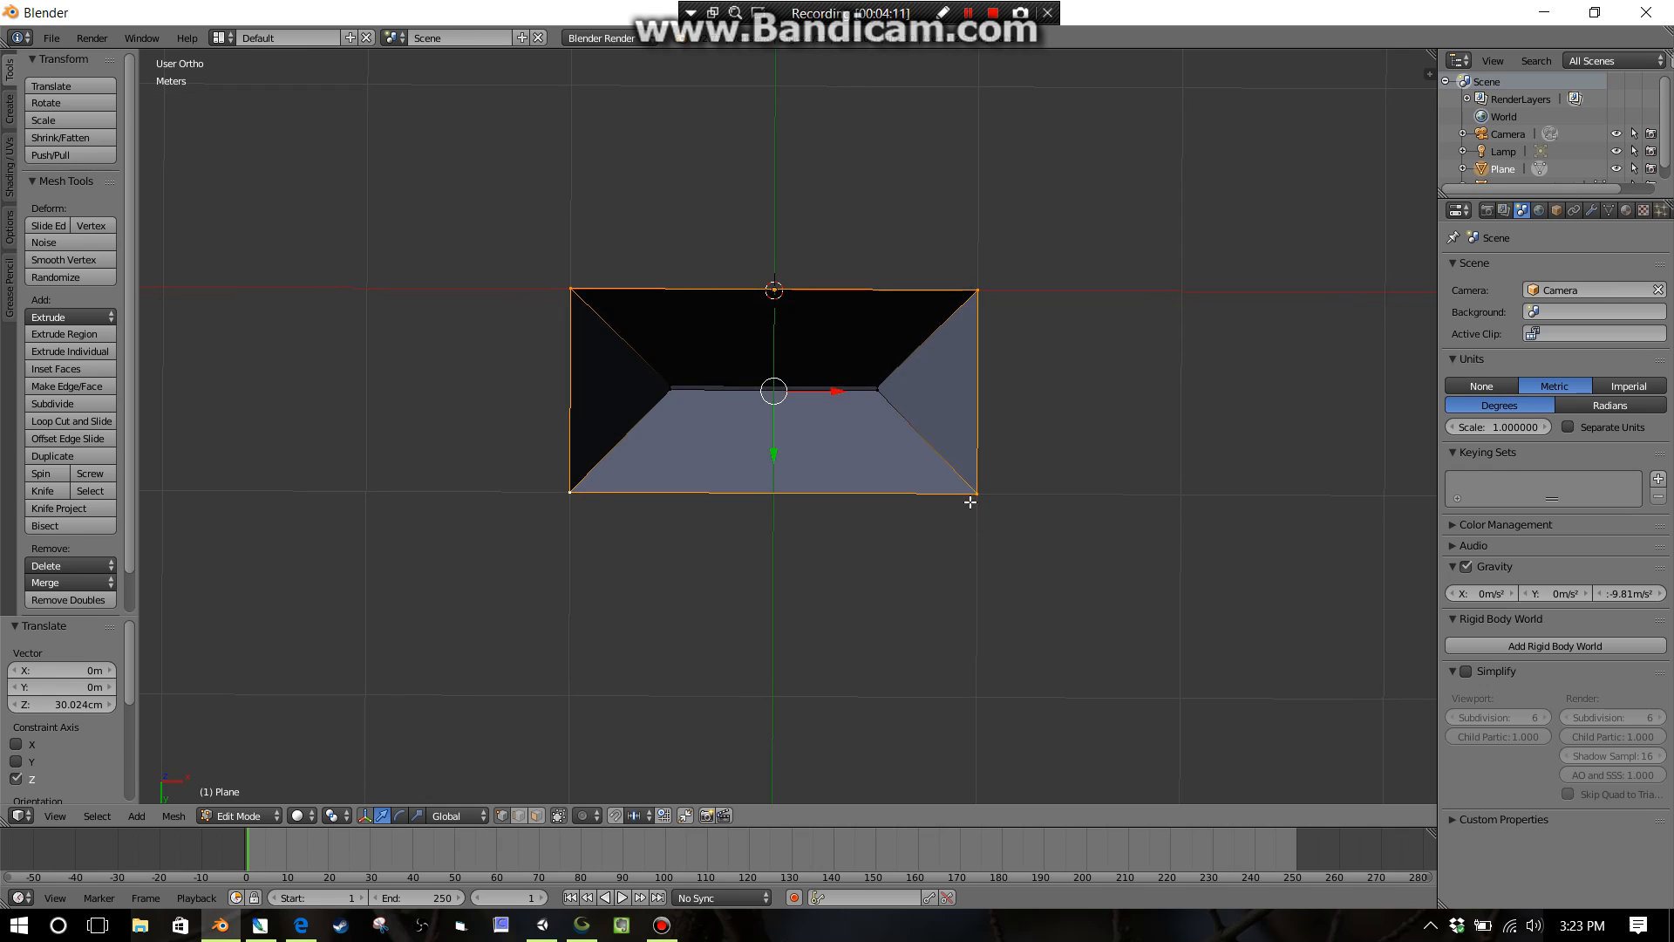
pyautogui.scroll(3, 975, 523)
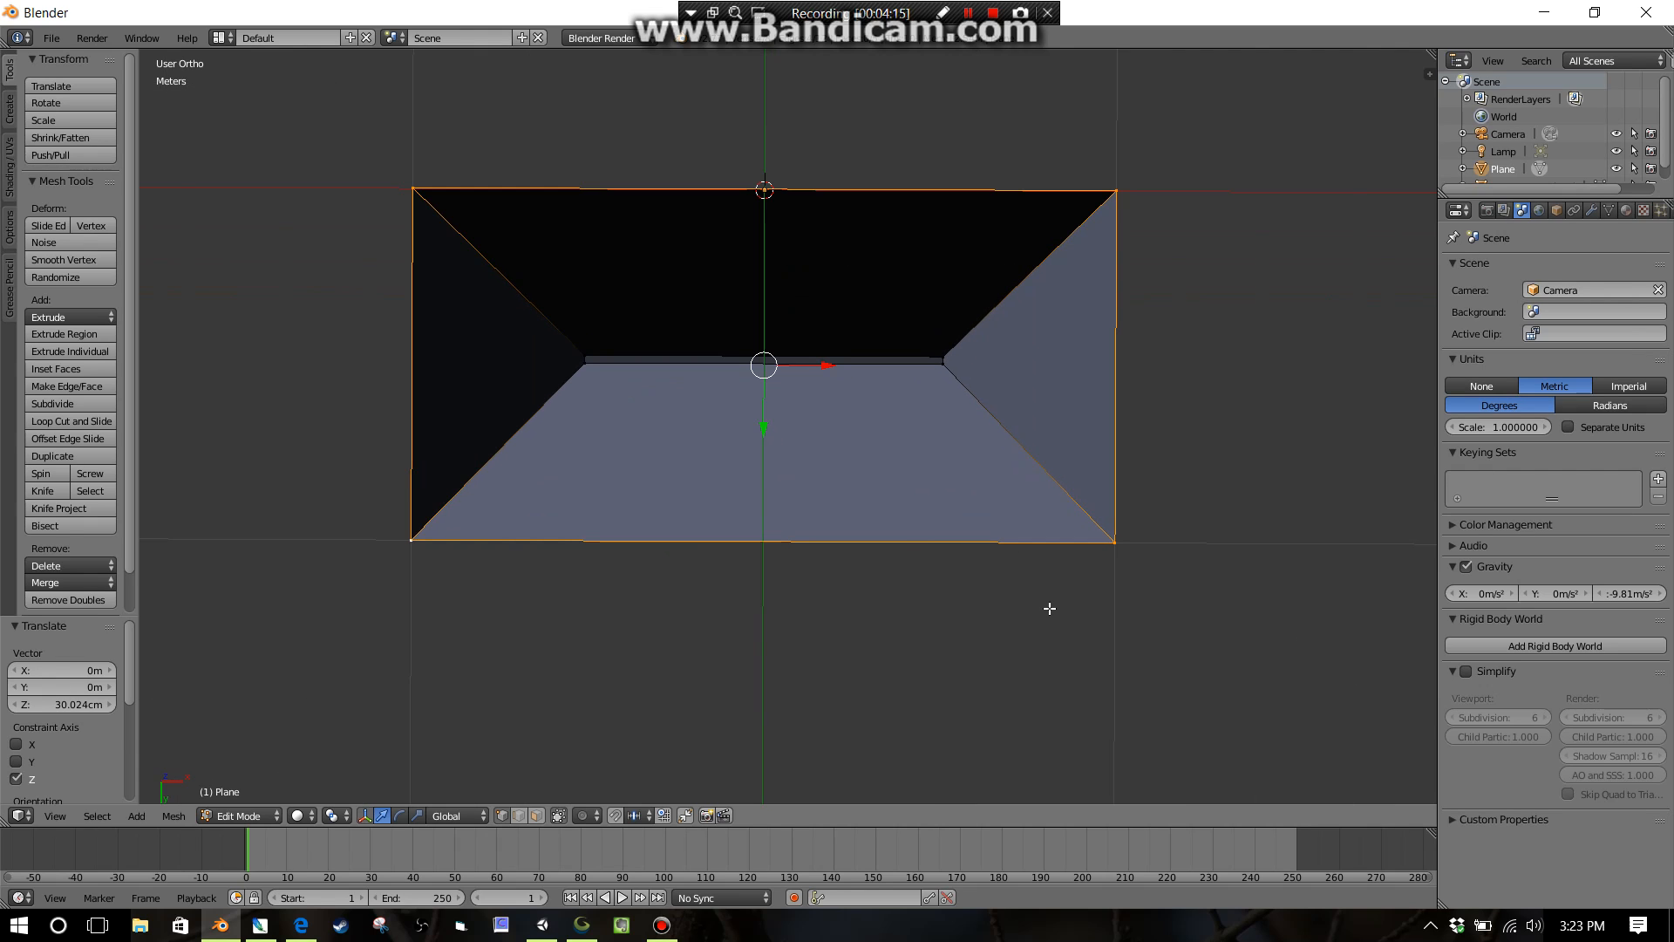
pyautogui.press('ctrl+KP_7')
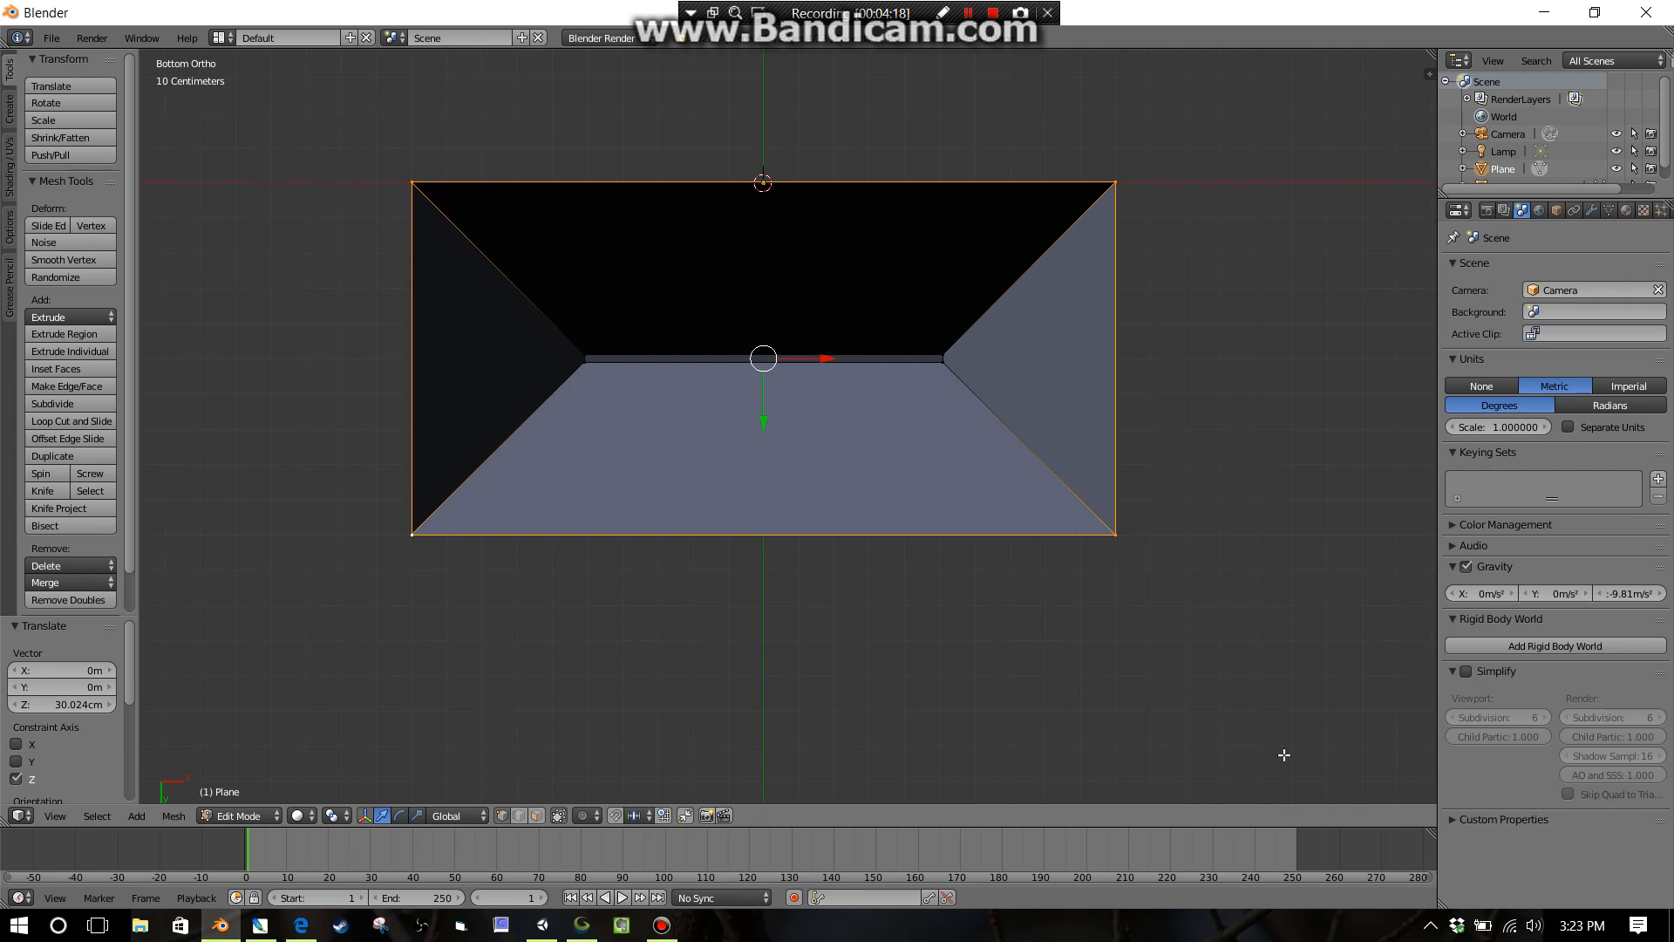
pyautogui.press('i')
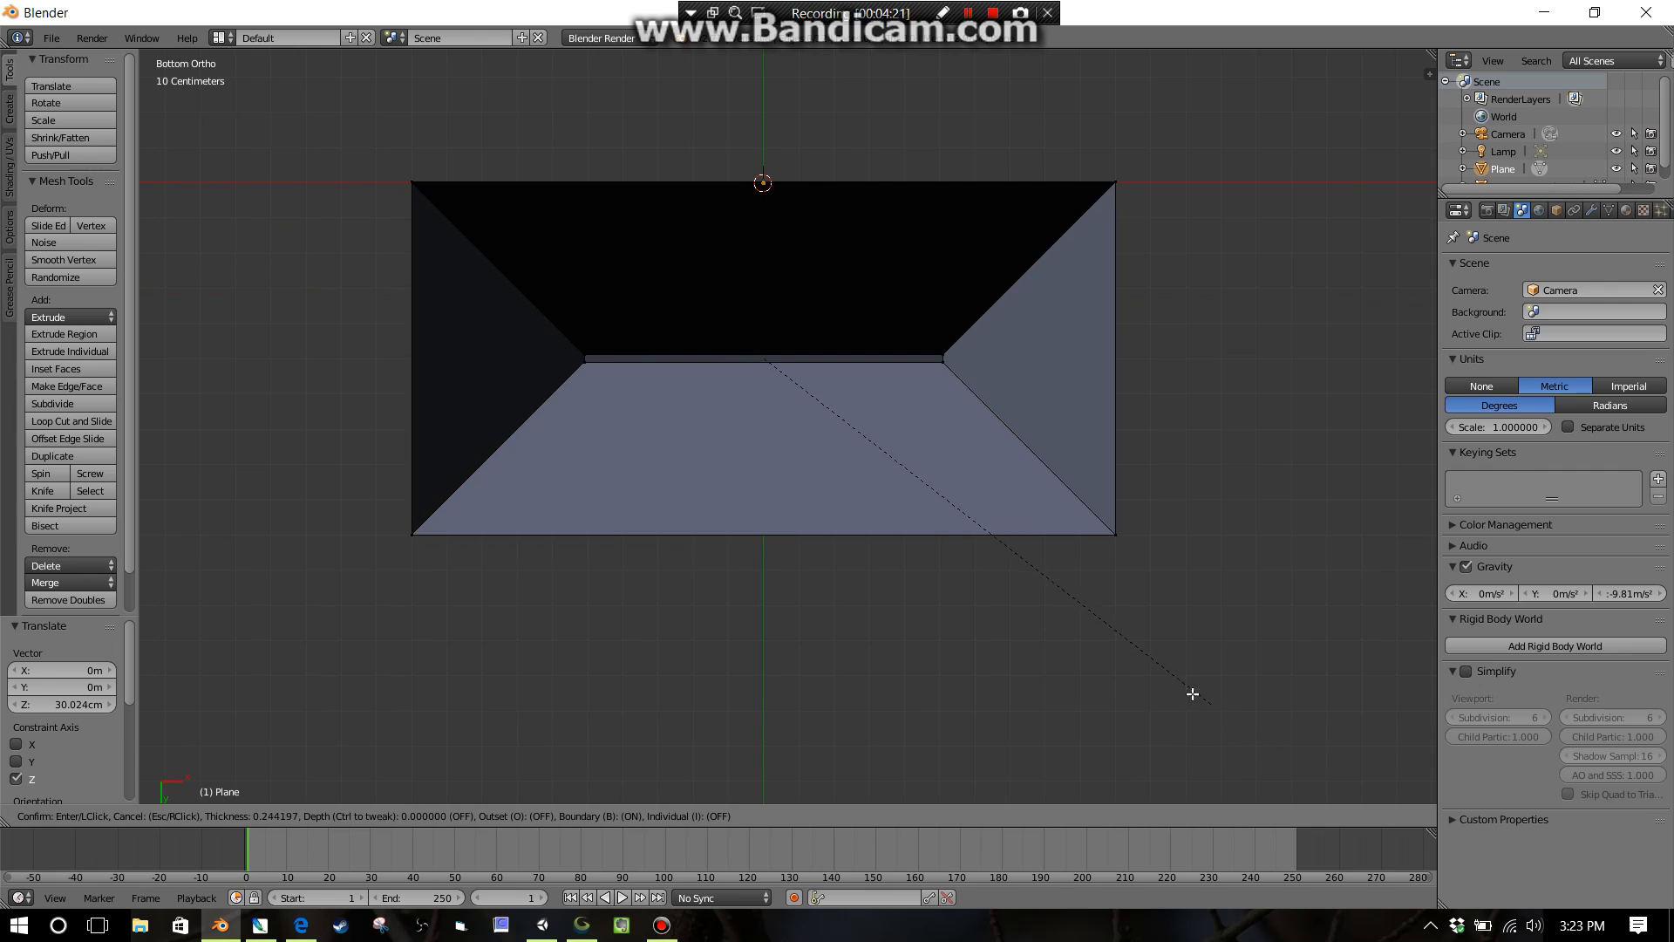
pyautogui.rightClick(1121, 620)
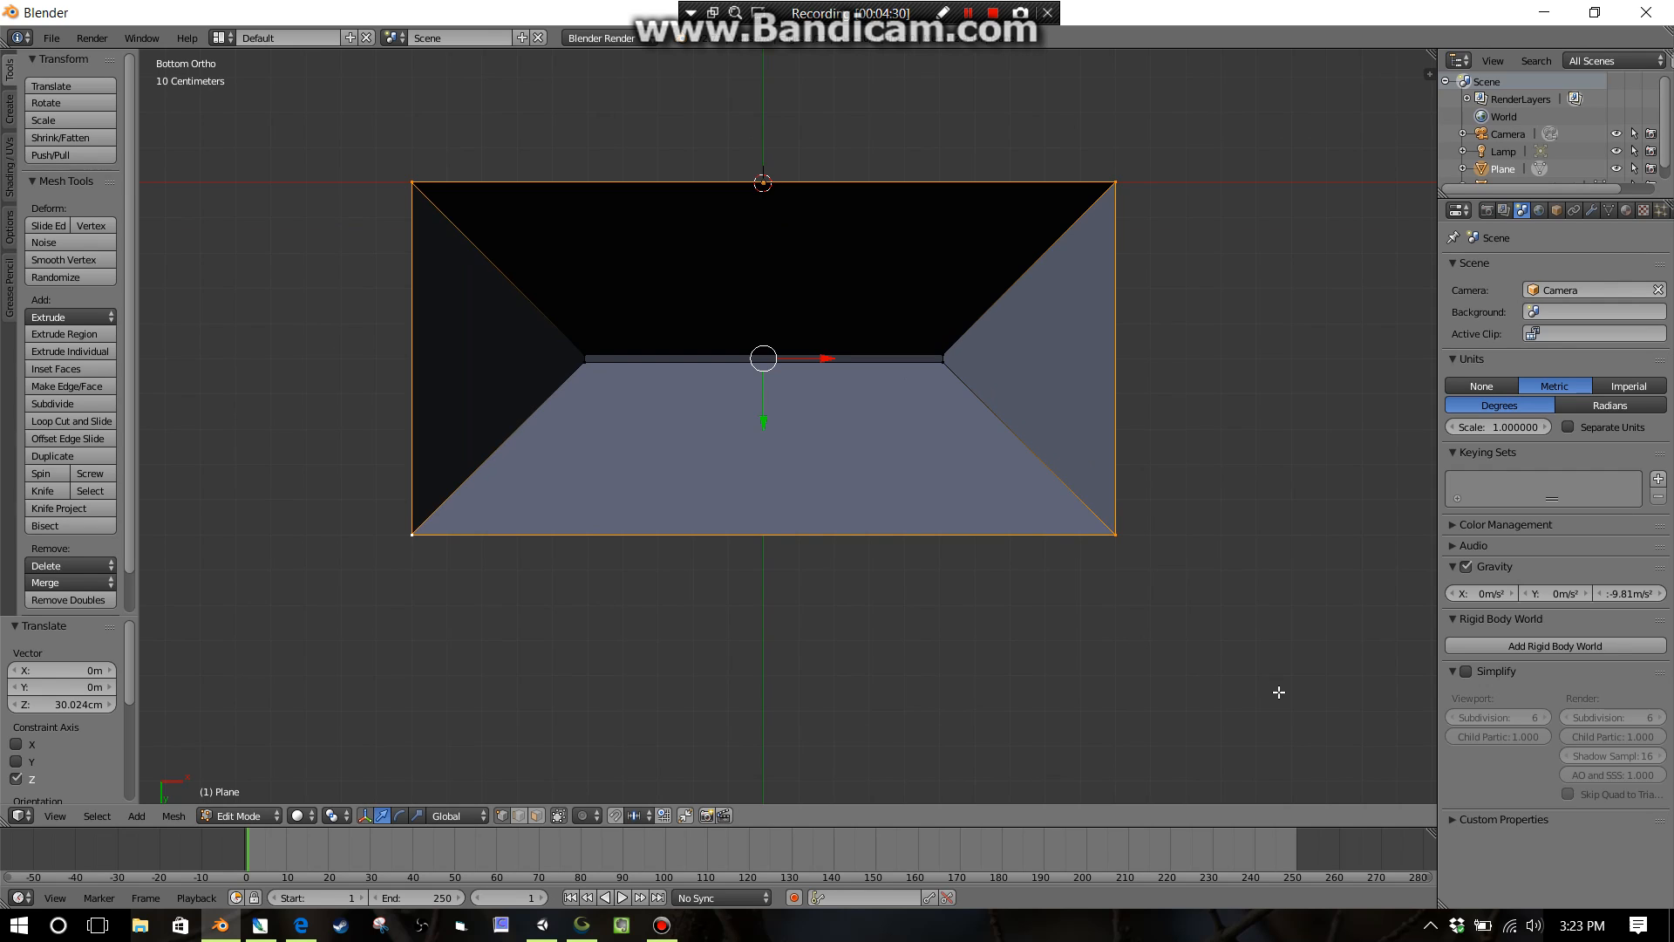
pyautogui.press('g')
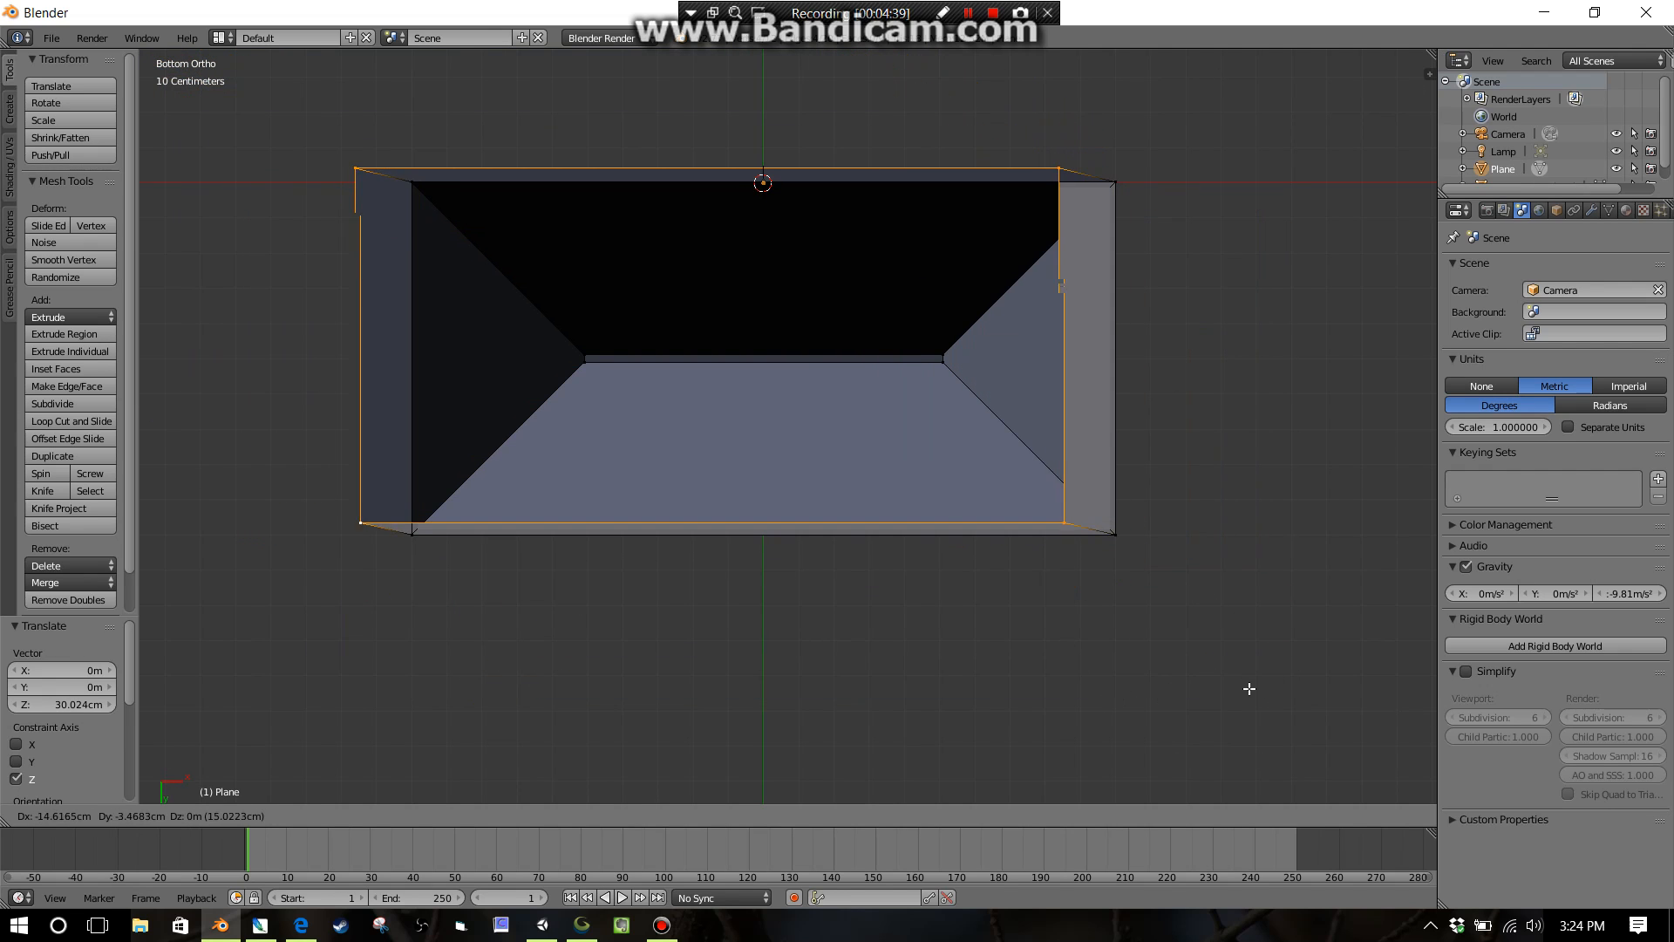
pyautogui.press('Escape')
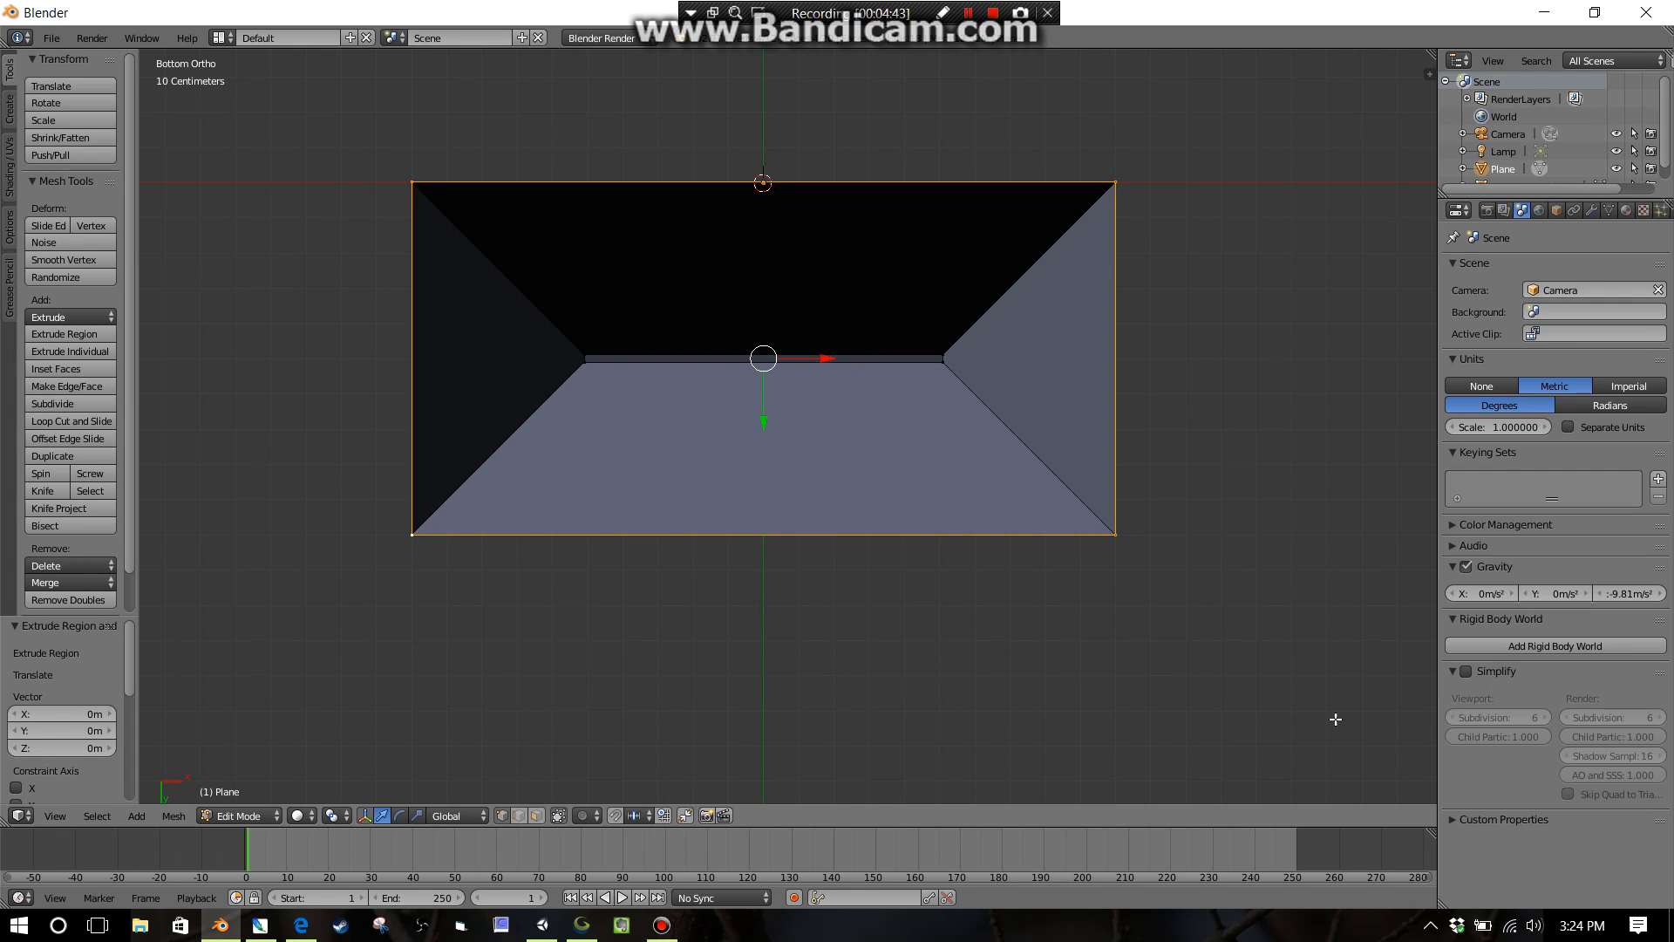
pyautogui.press('s')
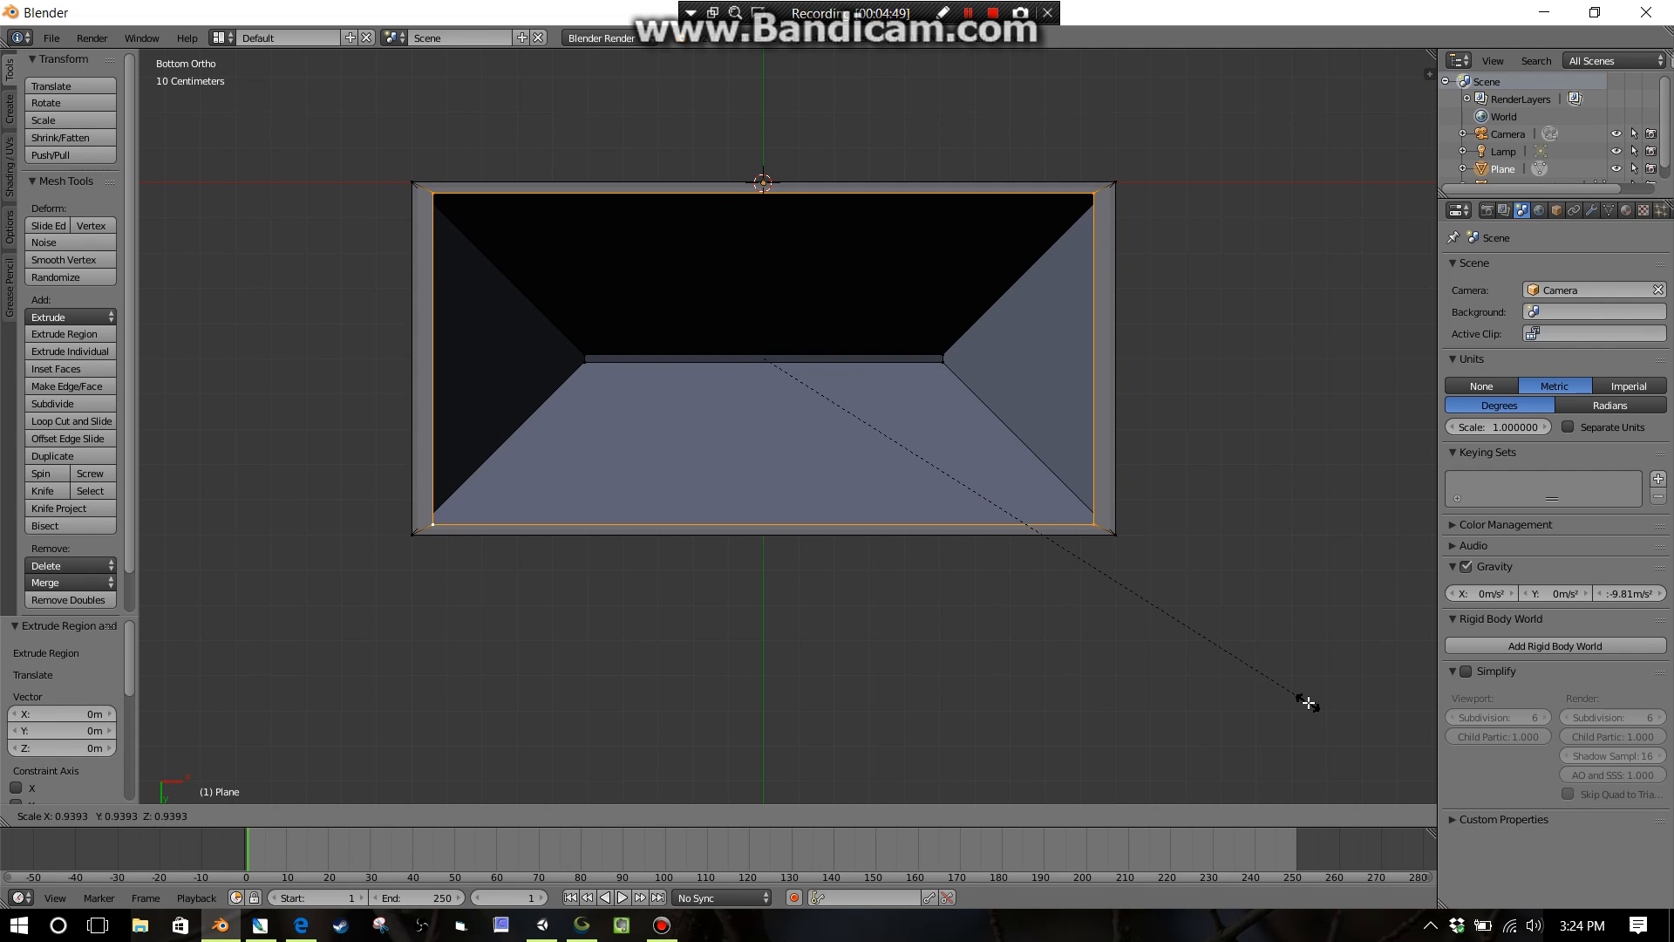
pyautogui.click(1307, 698)
# In the right view, extrude the inner eave outline about 40.6 cm down along global Z to form the walls.
pyautogui.moveTo(1151, 482); pyautogui.dragTo(1138, 667, button='middle')
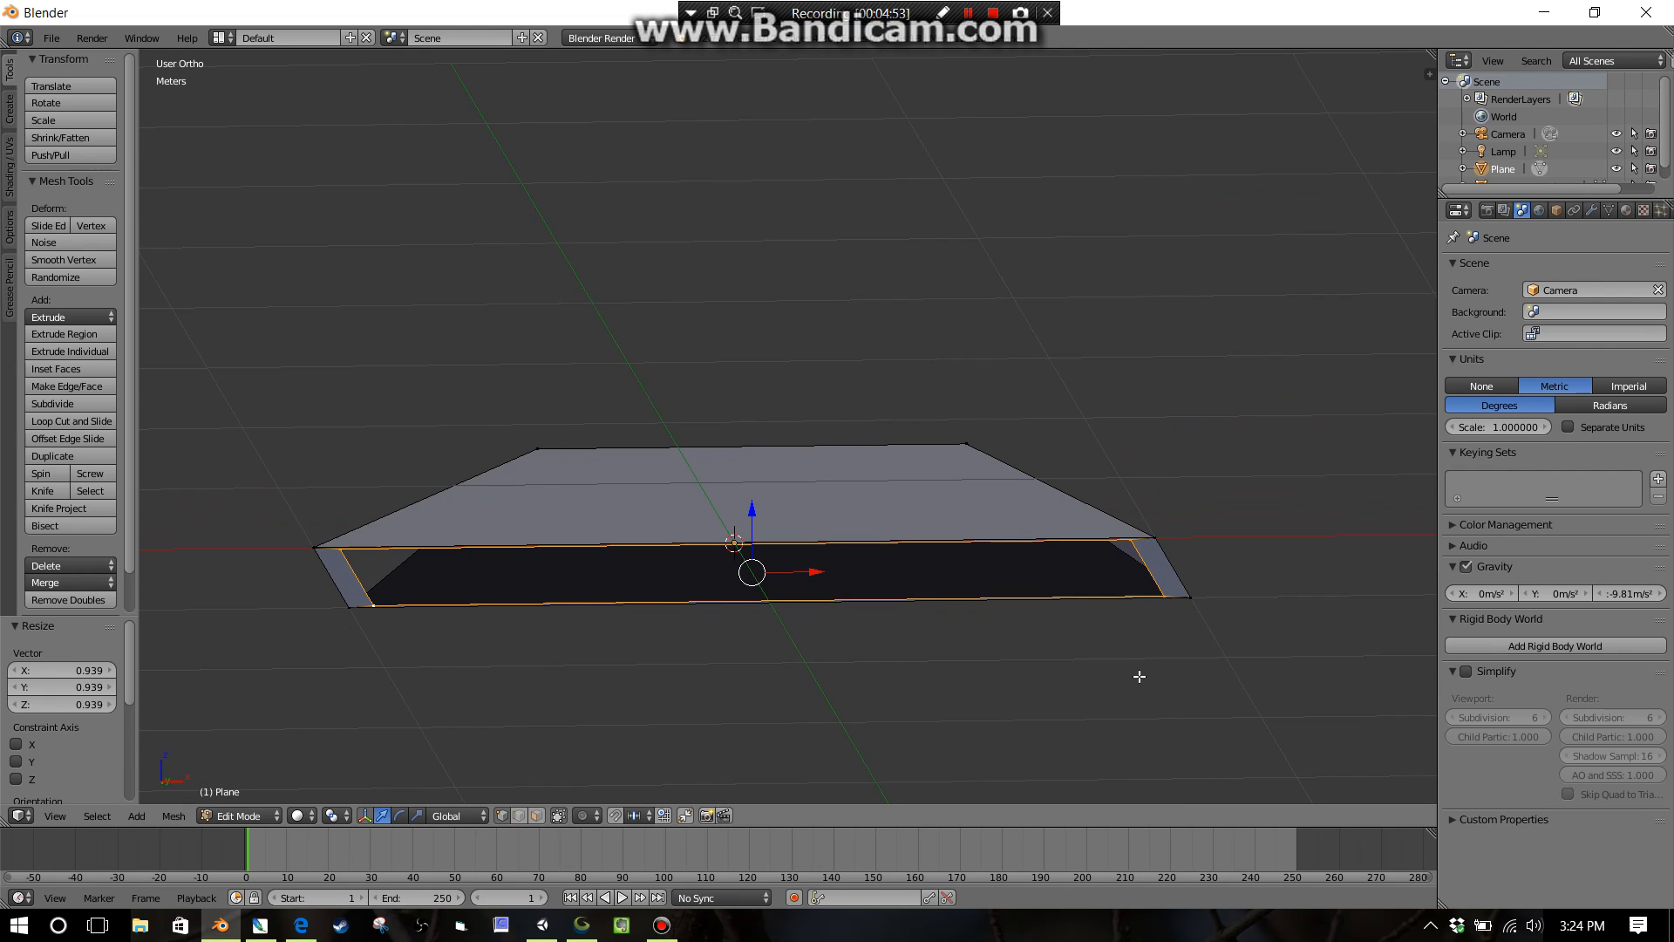
pyautogui.press('KP_3')
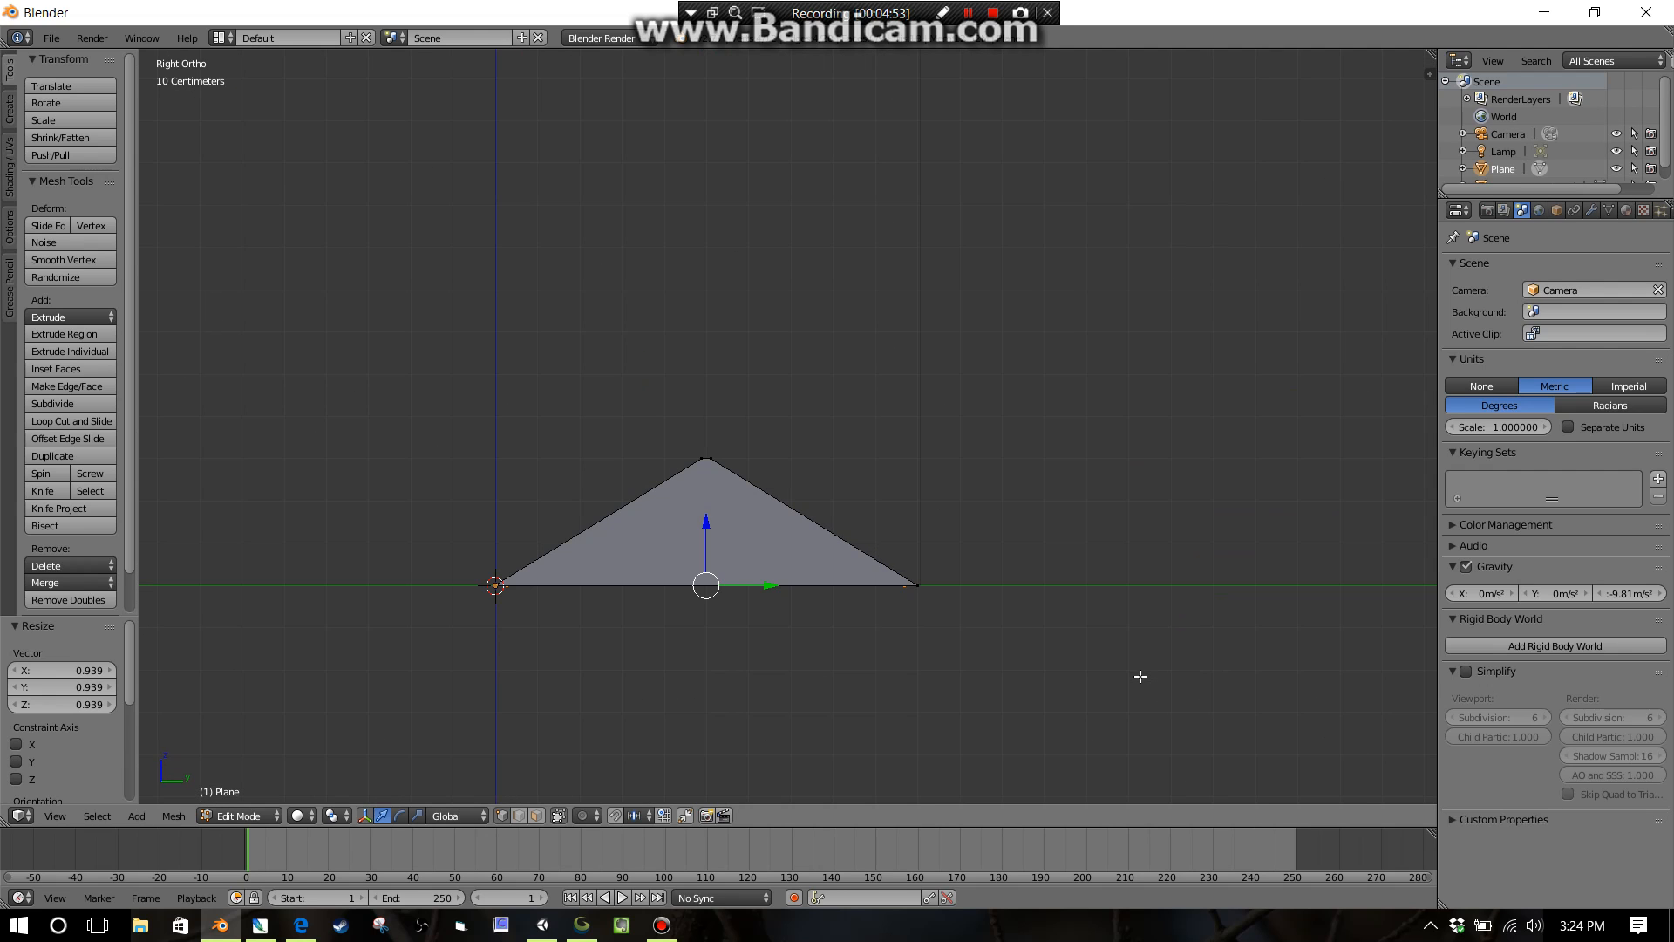
pyautogui.scroll(-2, 934, 644)
pyautogui.keyDown('shift'); pyautogui.moveTo(897, 576); pyautogui.dragTo(897, 422, button='middle'); pyautogui.keyUp('shift')
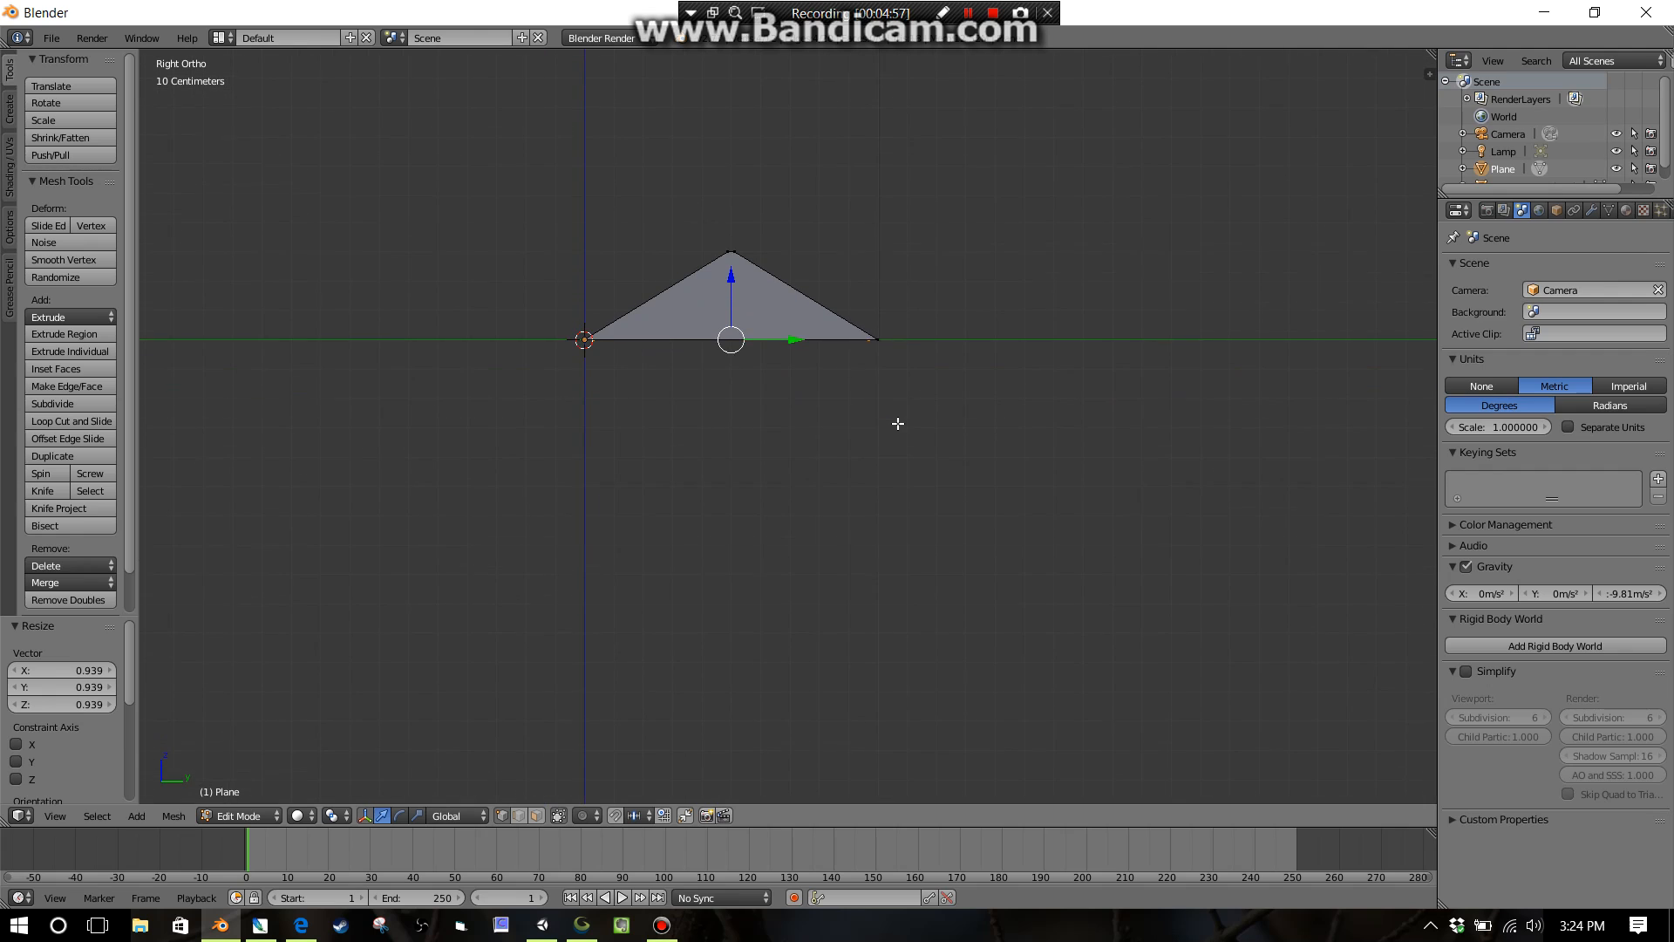
pyautogui.scroll(2, 904, 485)
pyautogui.scroll(1, 904, 485)
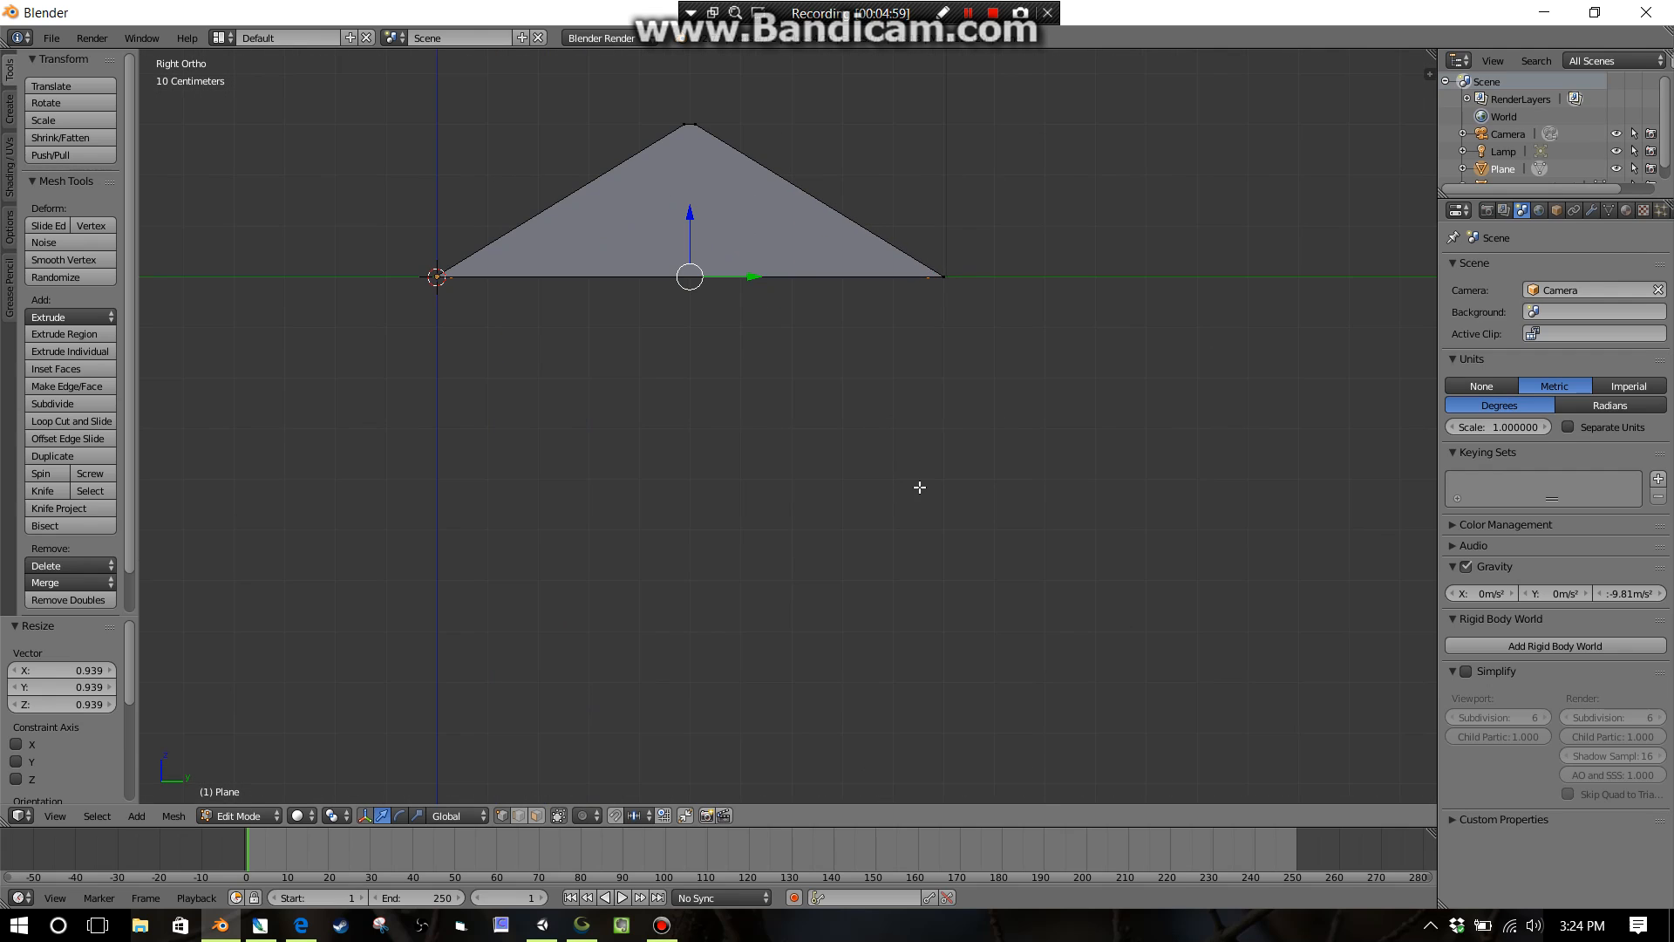
pyautogui.press('e')
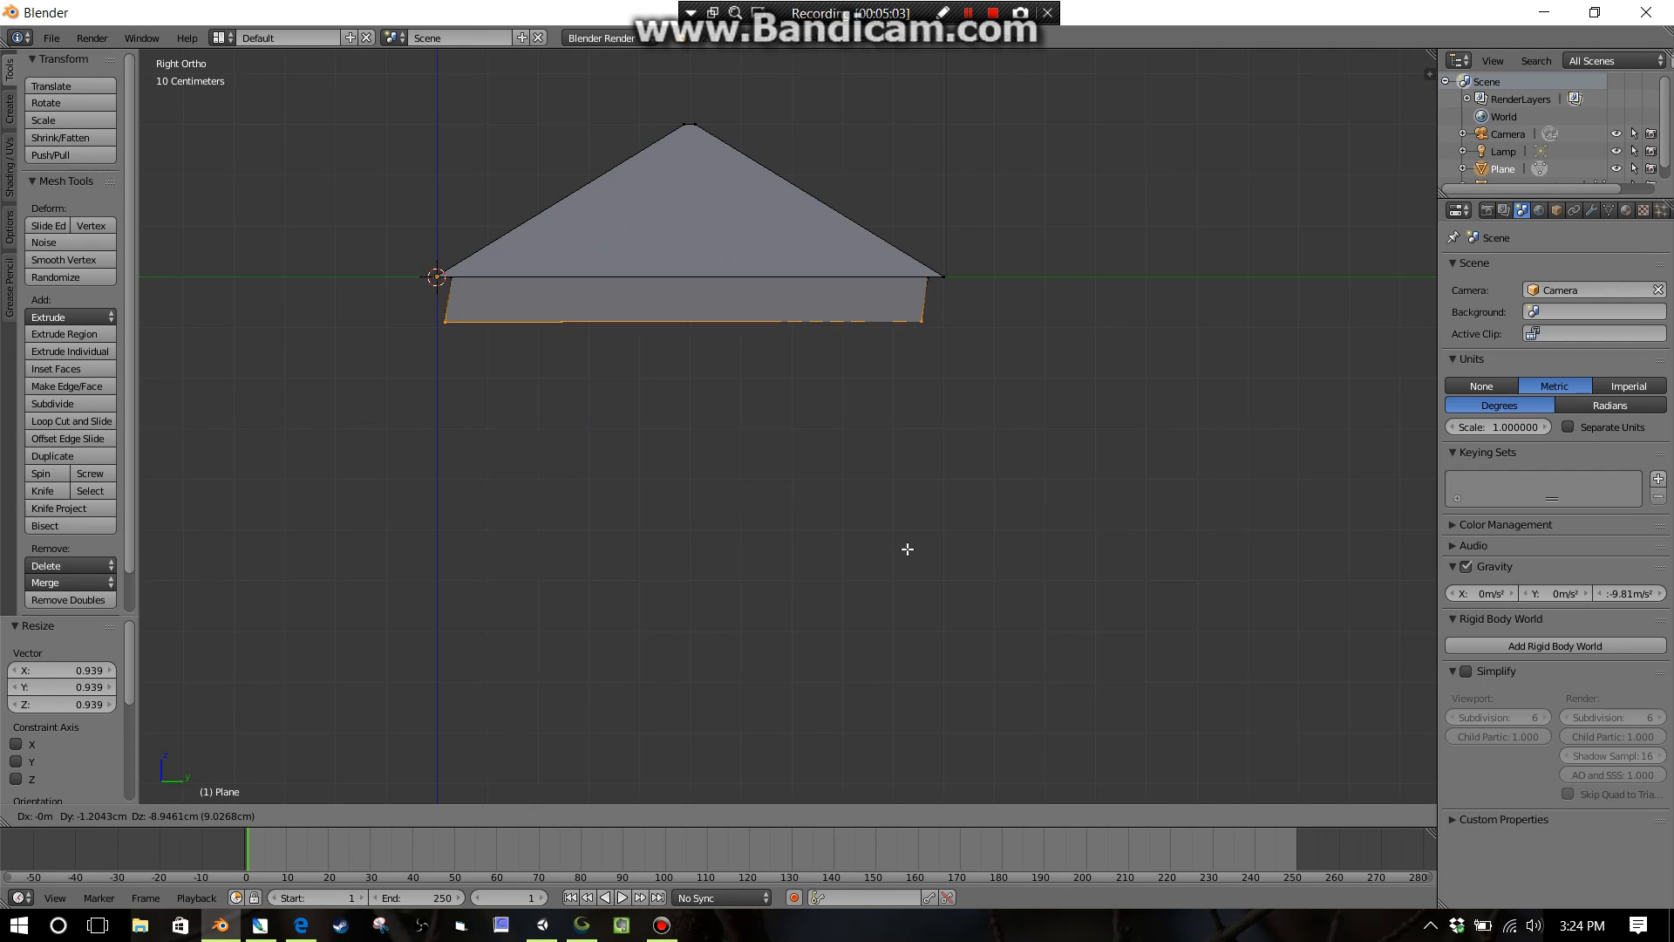
pyautogui.press('z')
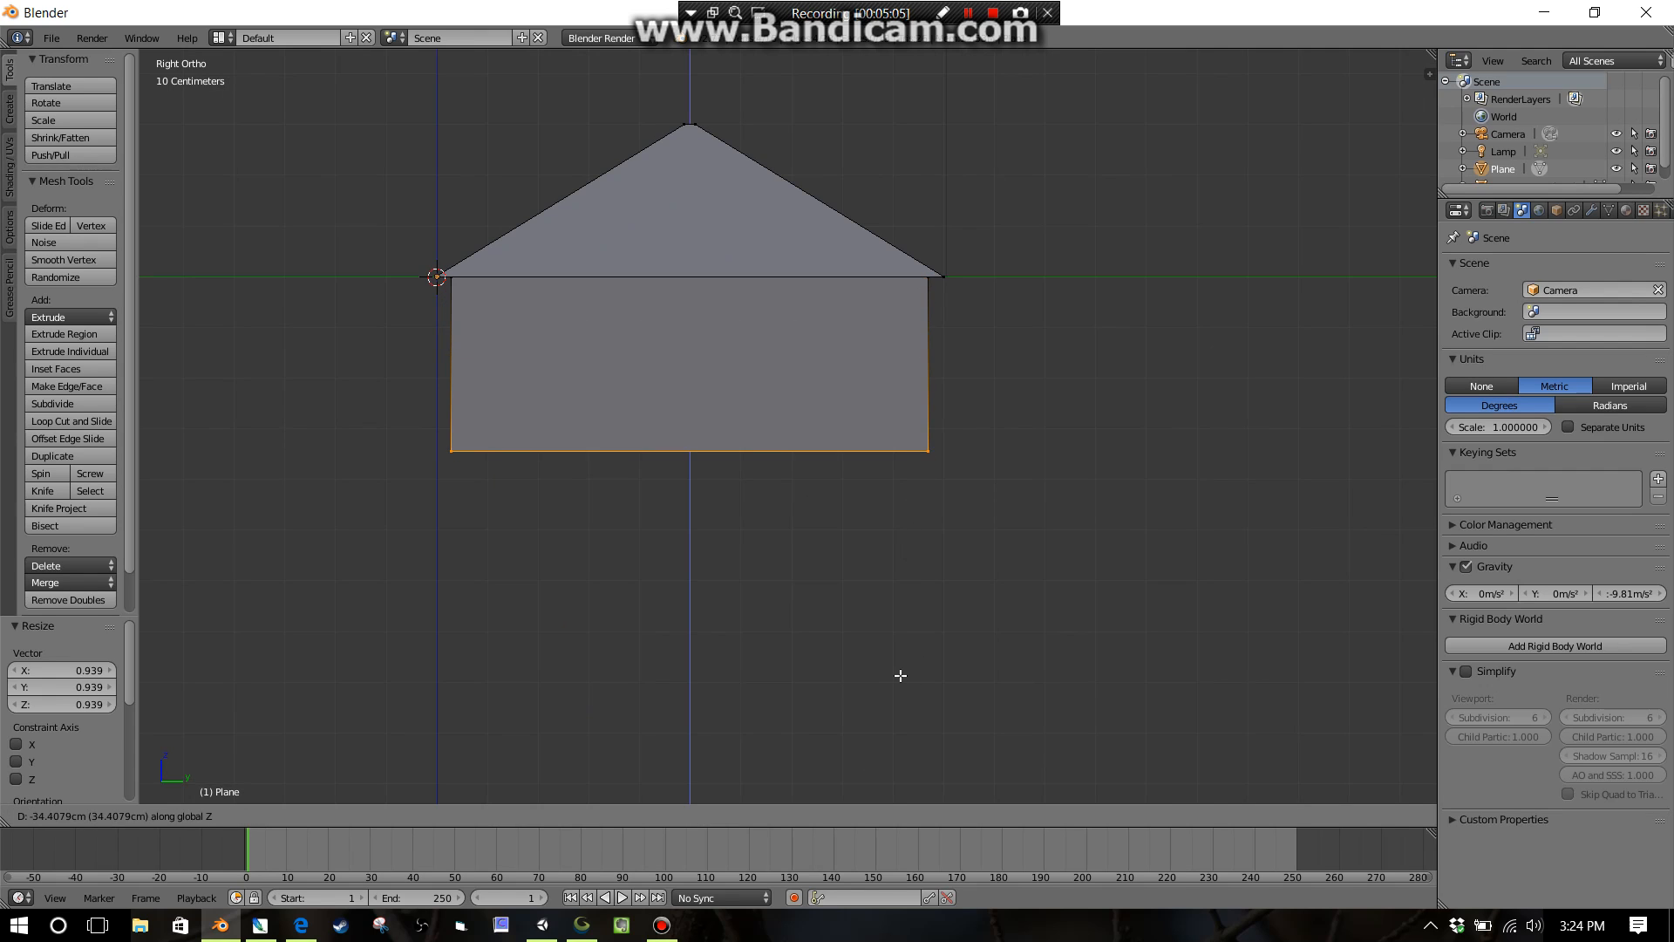
pyautogui.click(892, 703)
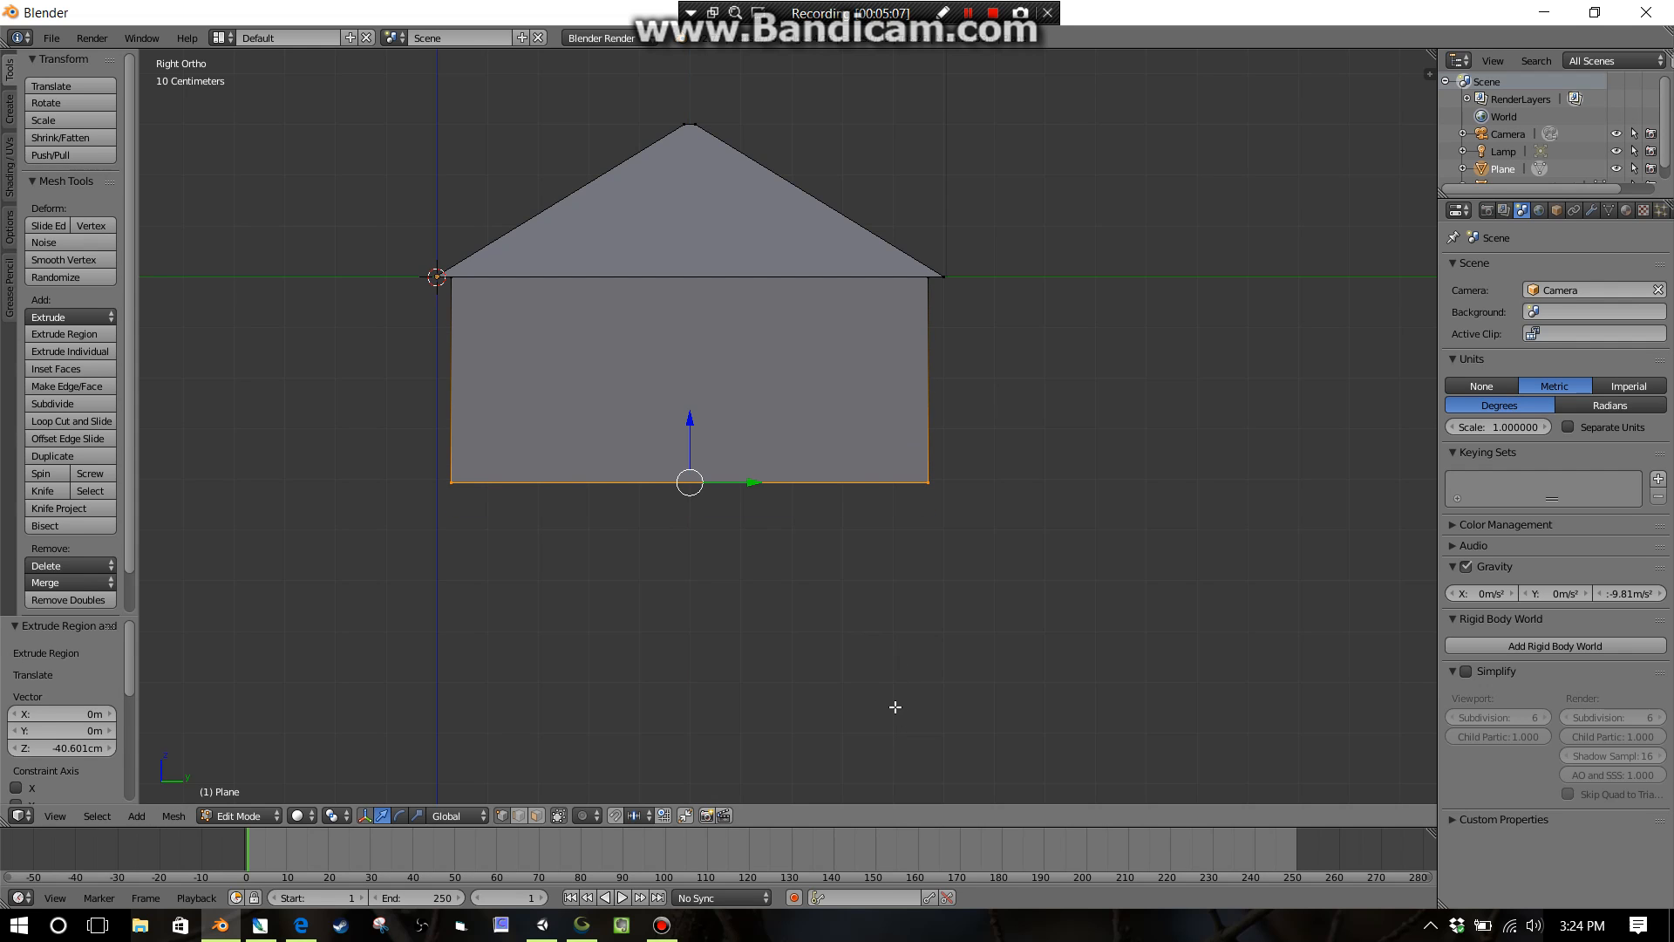
# Deselect the wall outline and switch to face selection.
pyautogui.moveTo(893, 703); pyautogui.dragTo(952, 459, button='middle')
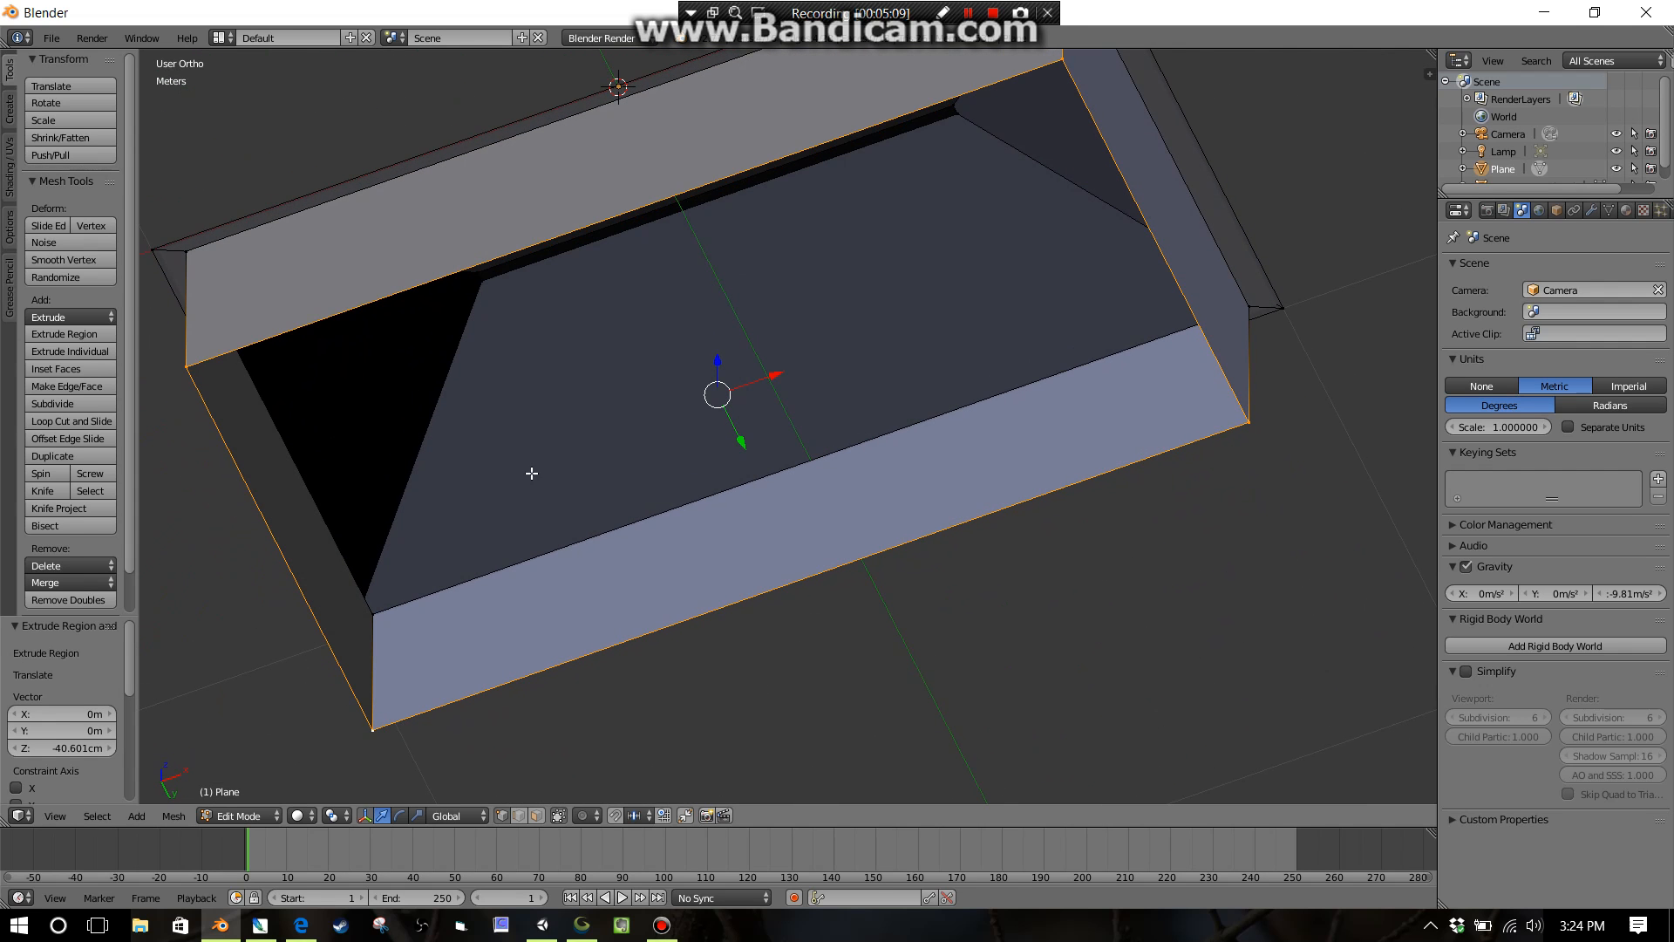
pyautogui.moveTo(598, 549); pyautogui.dragTo(844, 518, button='middle')
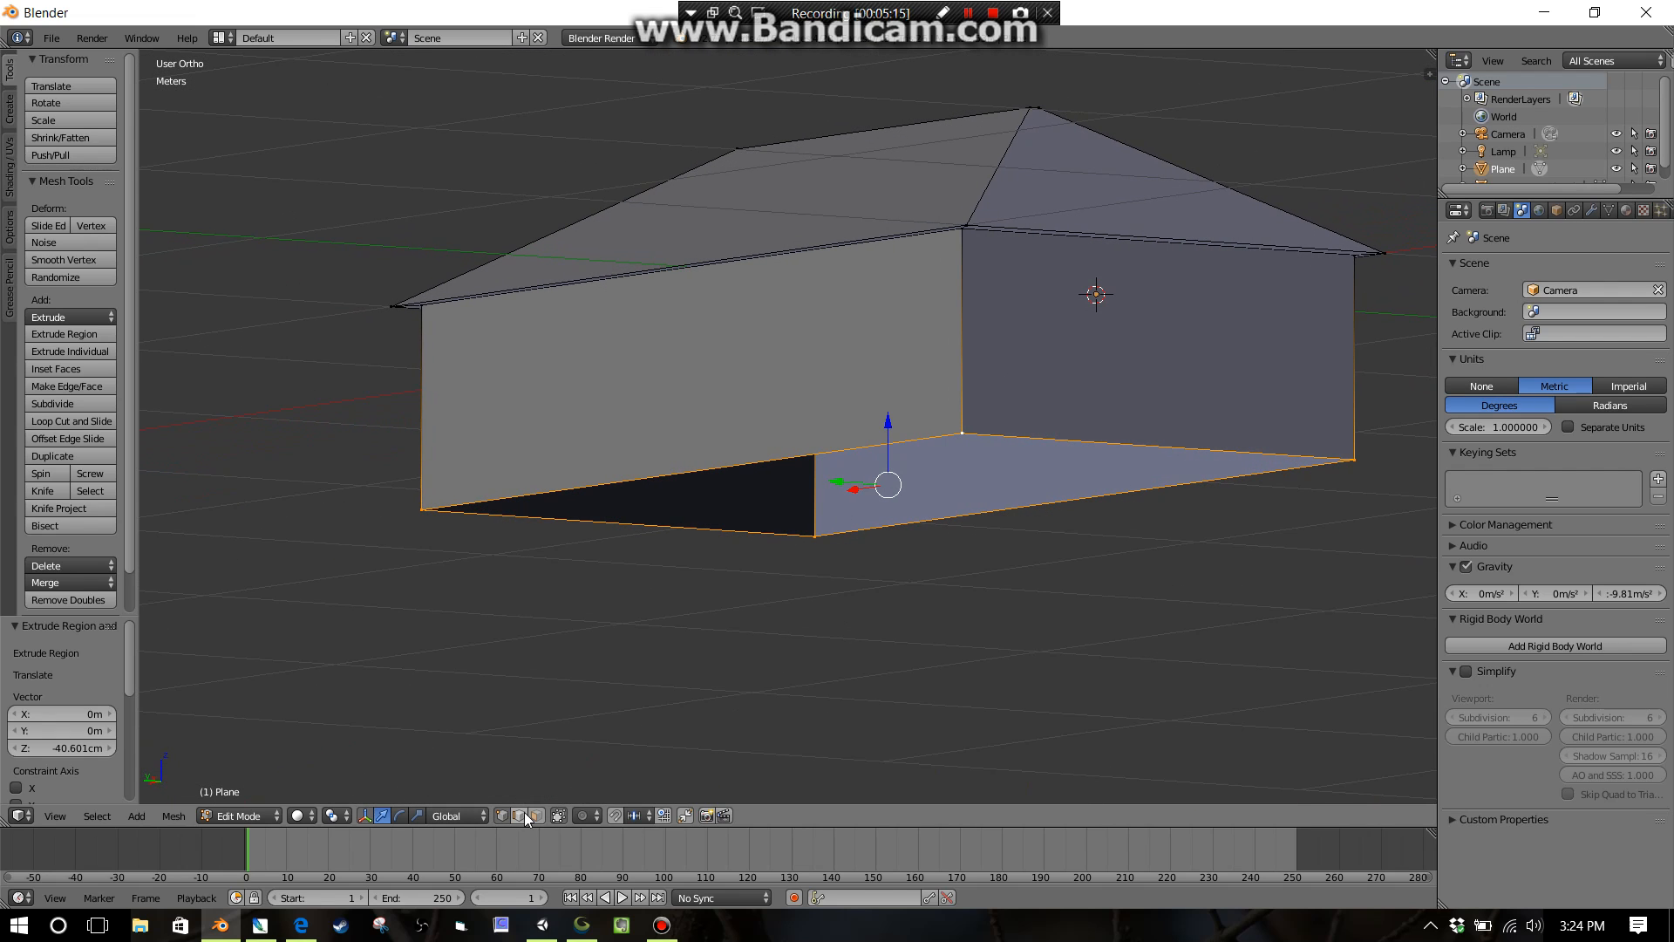
pyautogui.press('a')
pyautogui.moveTo(715, 455); pyautogui.dragTo(730, 401, button='middle')
pyautogui.moveTo(981, 448); pyautogui.dragTo(671, 455, button='middle')
pyautogui.scroll(2, 822, 477)
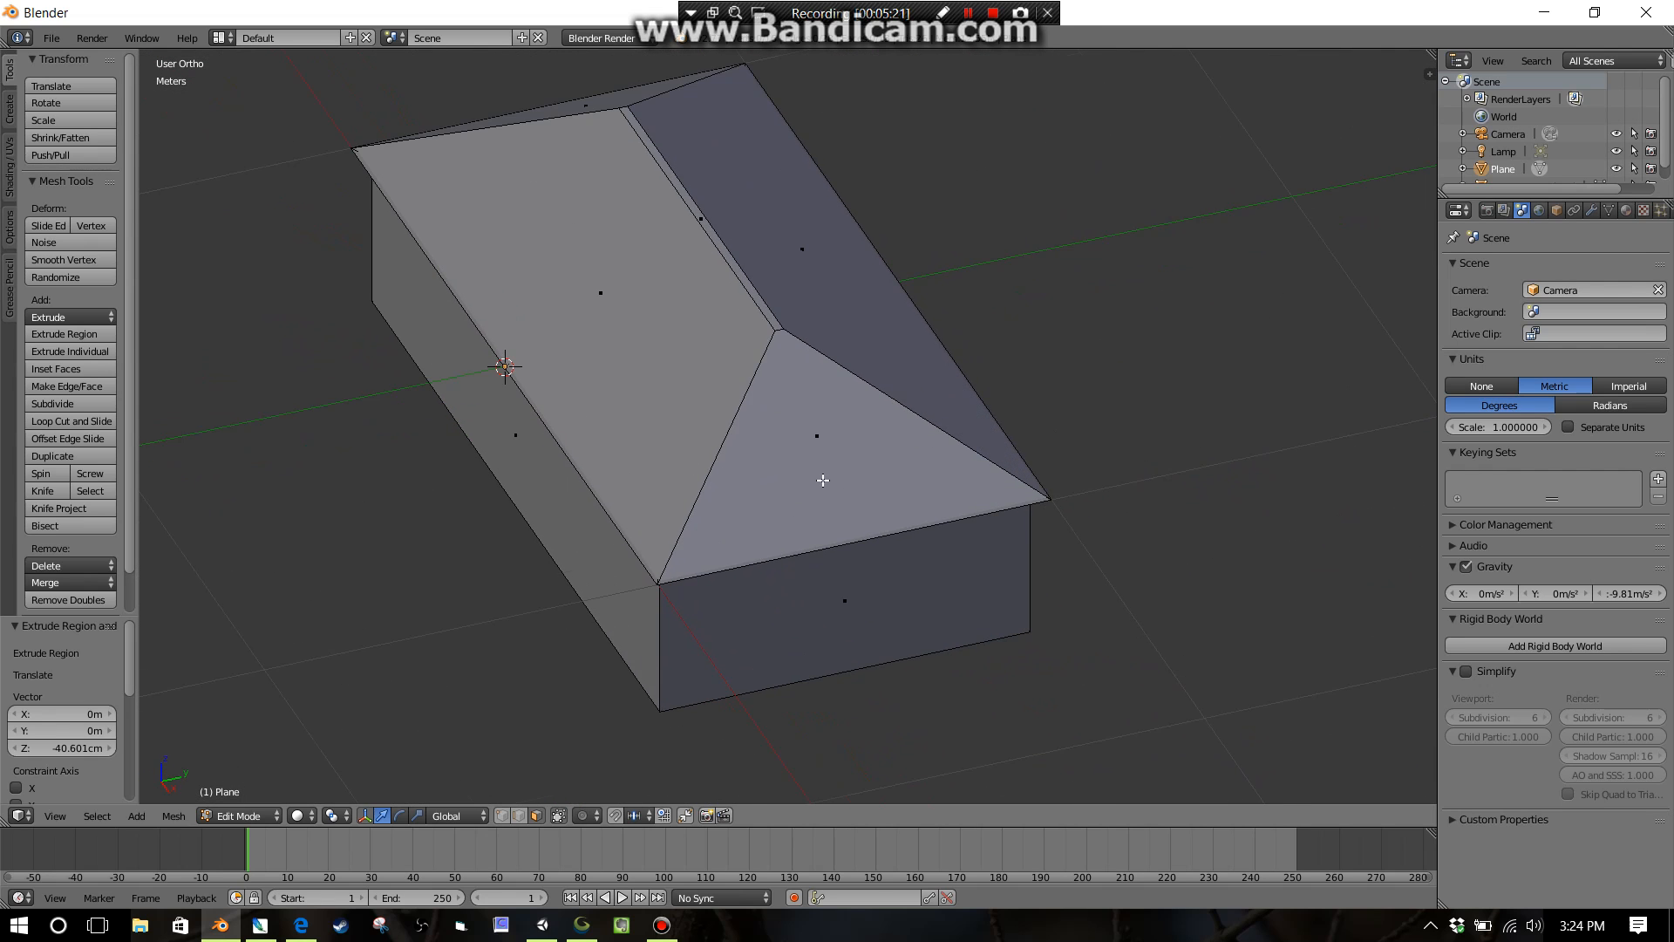
pyautogui.moveTo(753, 542); pyautogui.dragTo(840, 507, button='middle')
# Delete the face of the long front wall and restore it.
pyautogui.rightClick(591, 492)
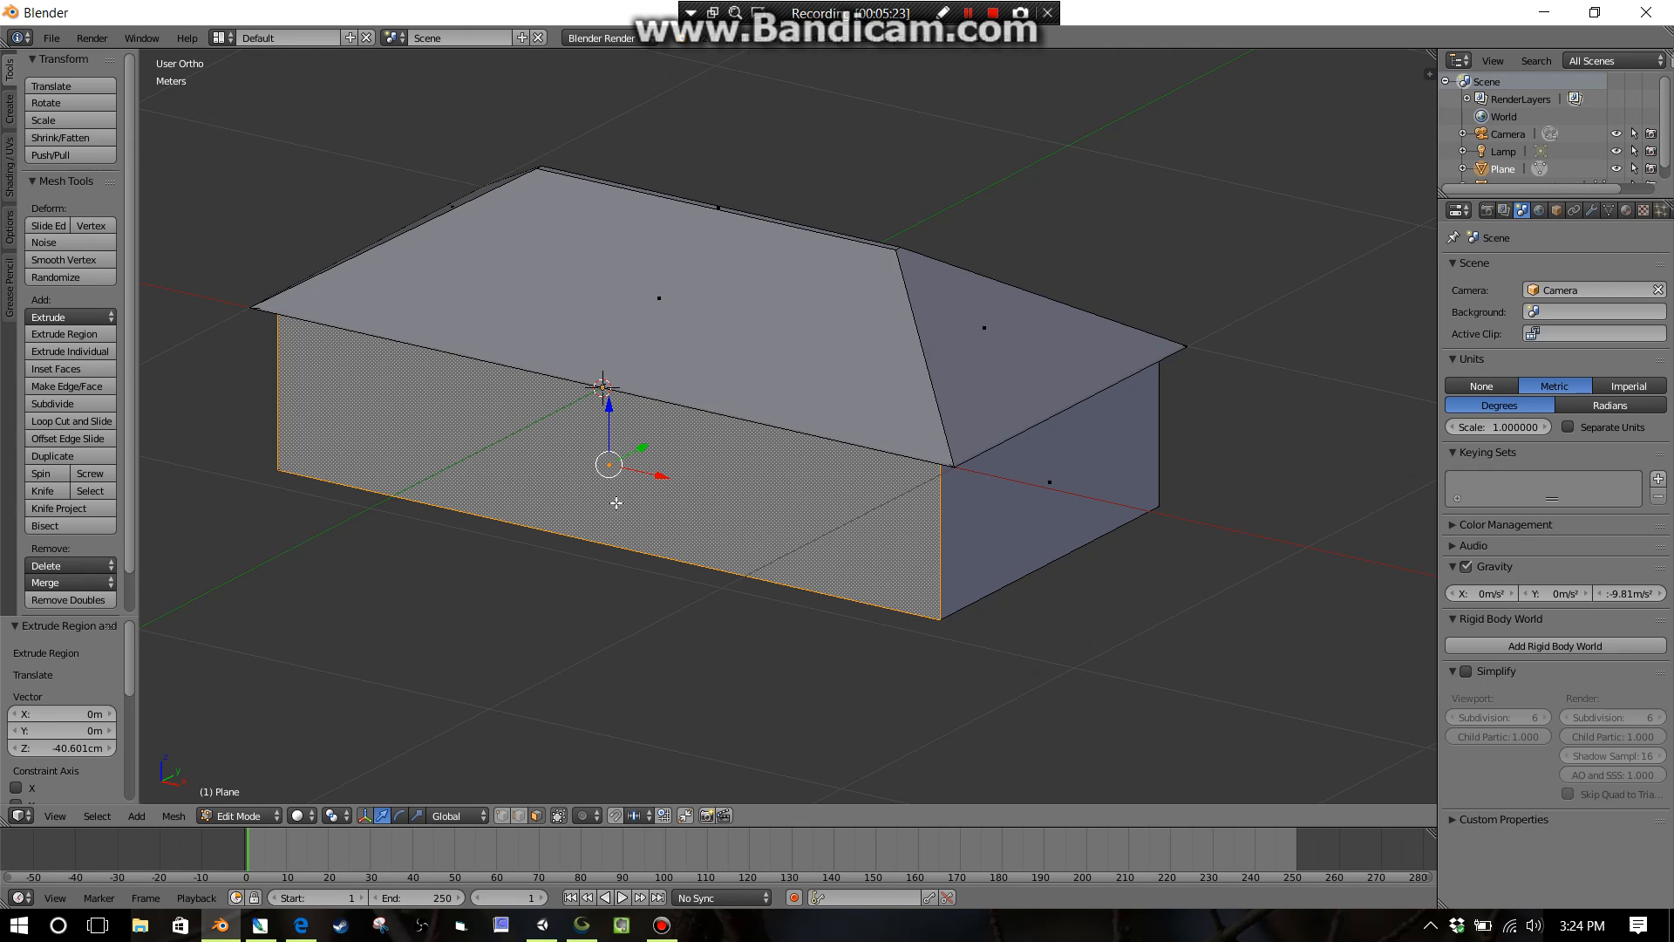
pyautogui.press('x')
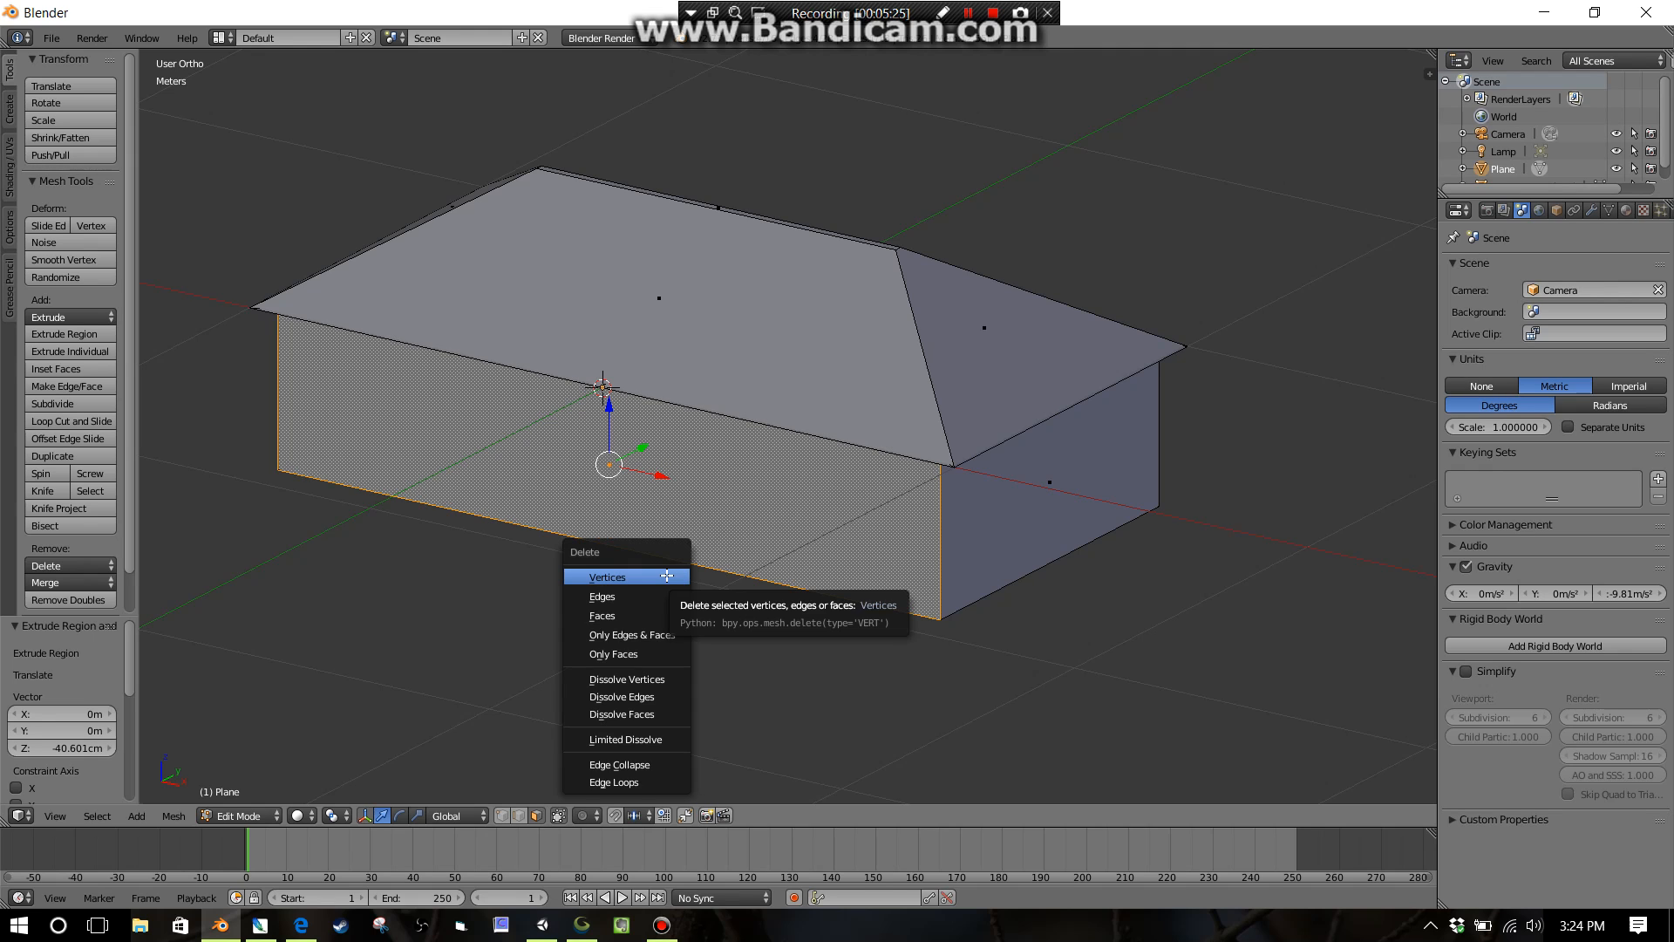
pyautogui.click(643, 615)
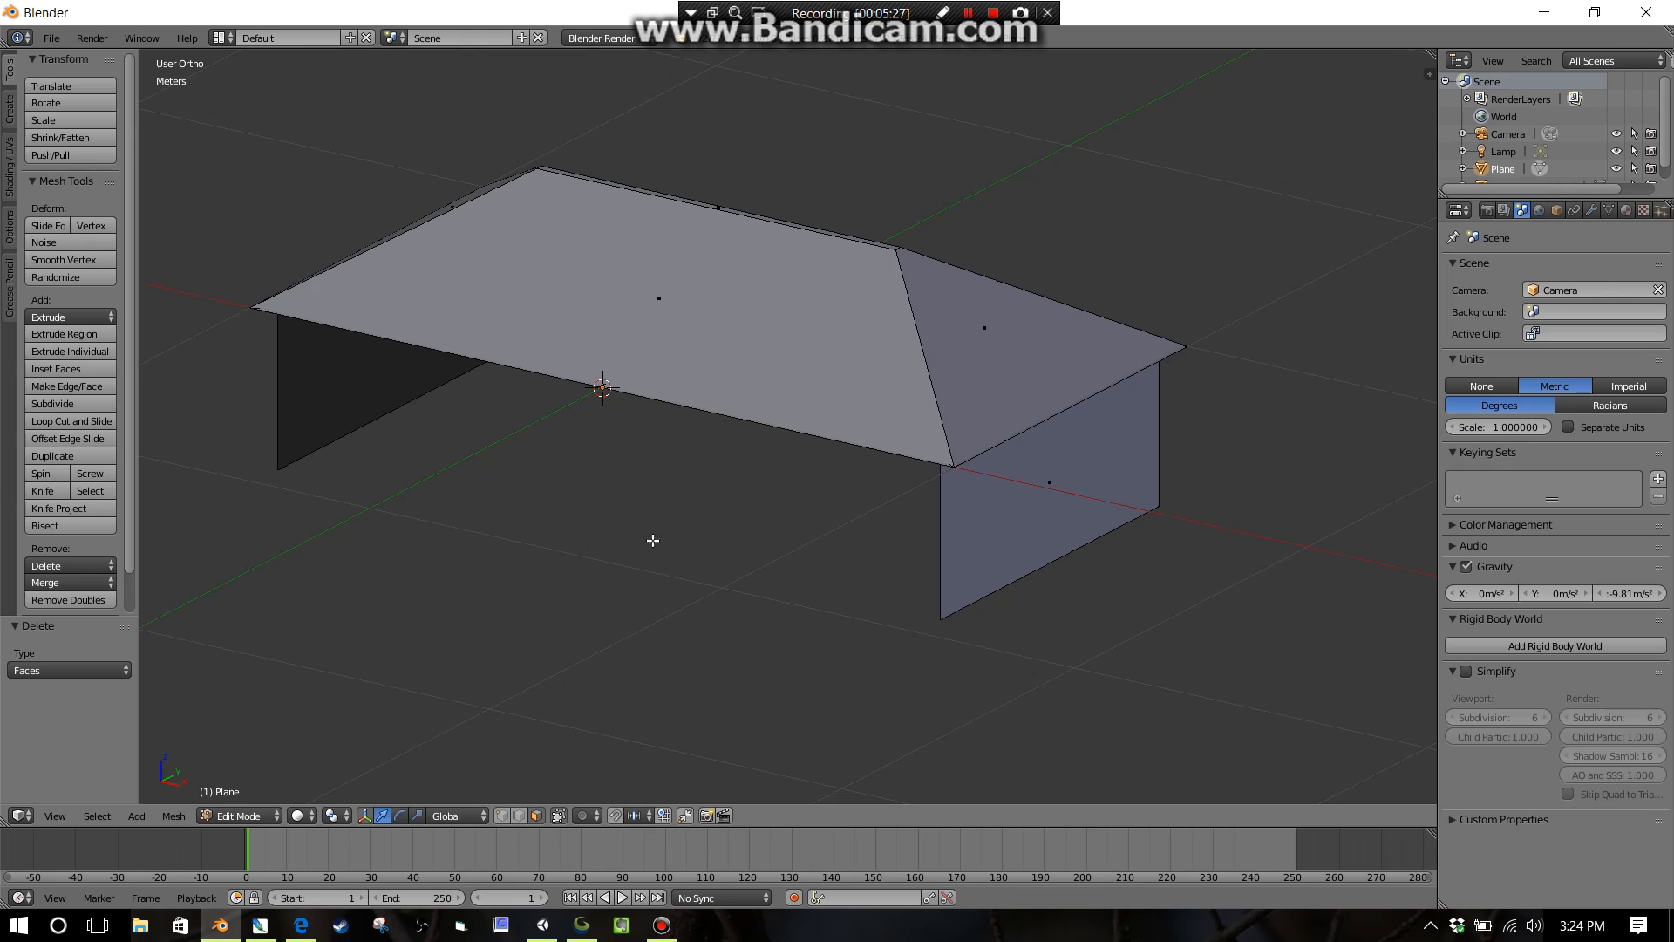
pyautogui.moveTo(653, 540); pyautogui.dragTo(743, 539, button='middle')
pyautogui.press('f')
# Examine the long front wall and the underside of the house from several angles.
pyautogui.scroll(3, 744, 538)
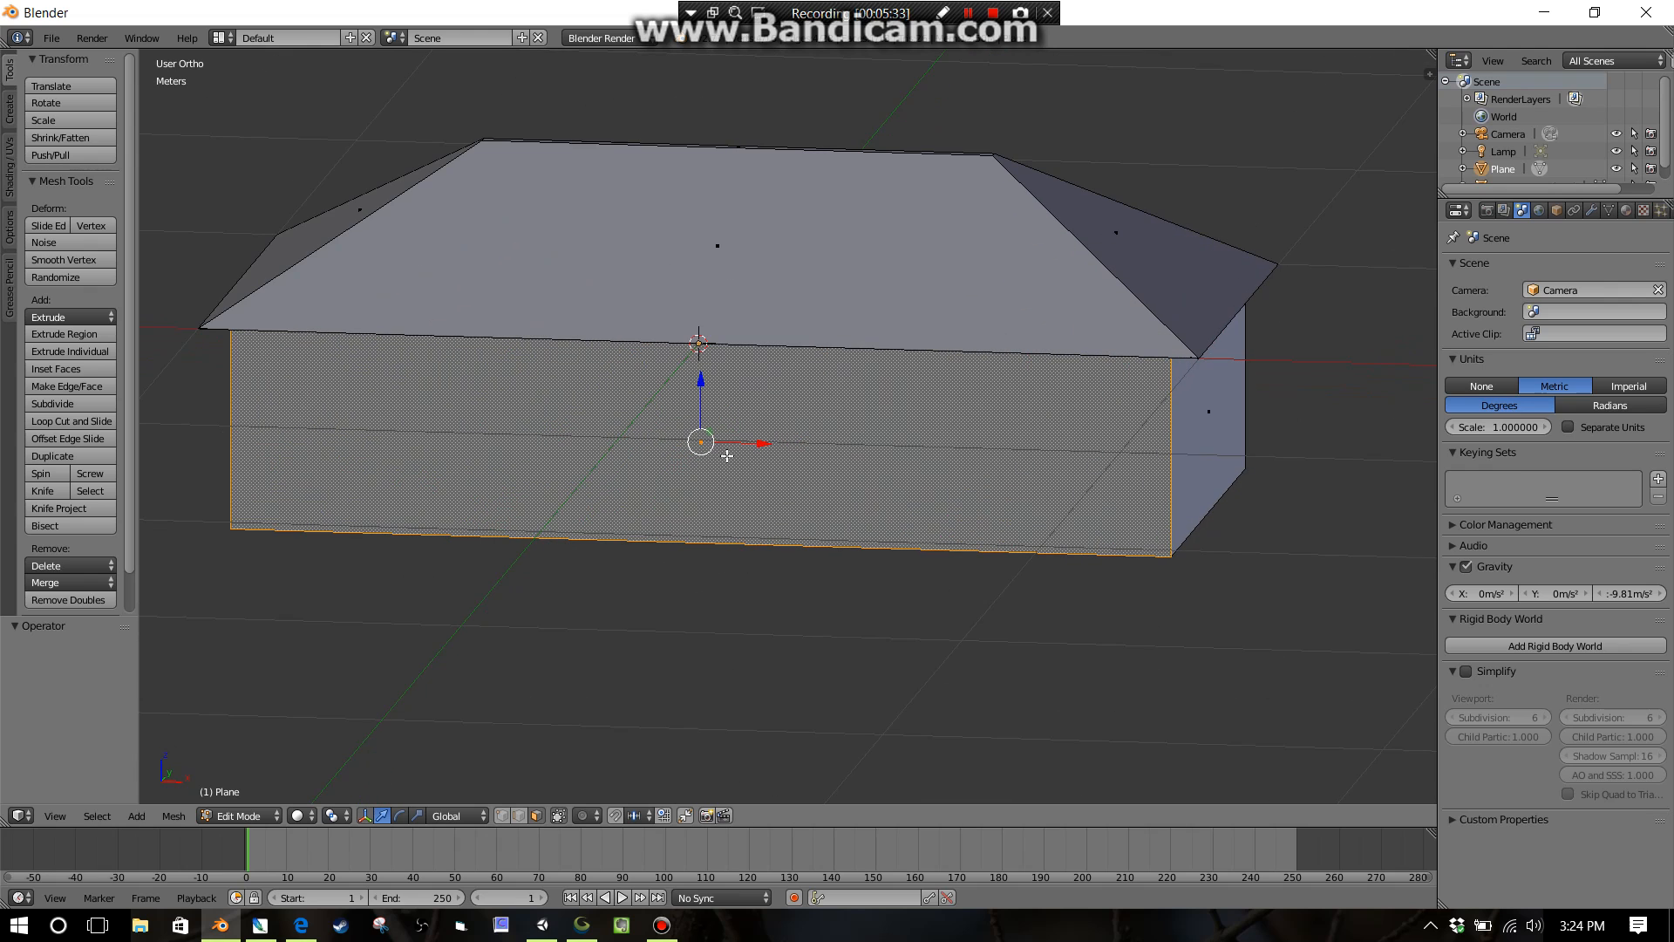
pyautogui.moveTo(925, 591); pyautogui.dragTo(930, 512, button='middle')
pyautogui.scroll(-2, 908, 516)
pyautogui.scroll(4, 882, 512)
pyautogui.scroll(1, 822, 515)
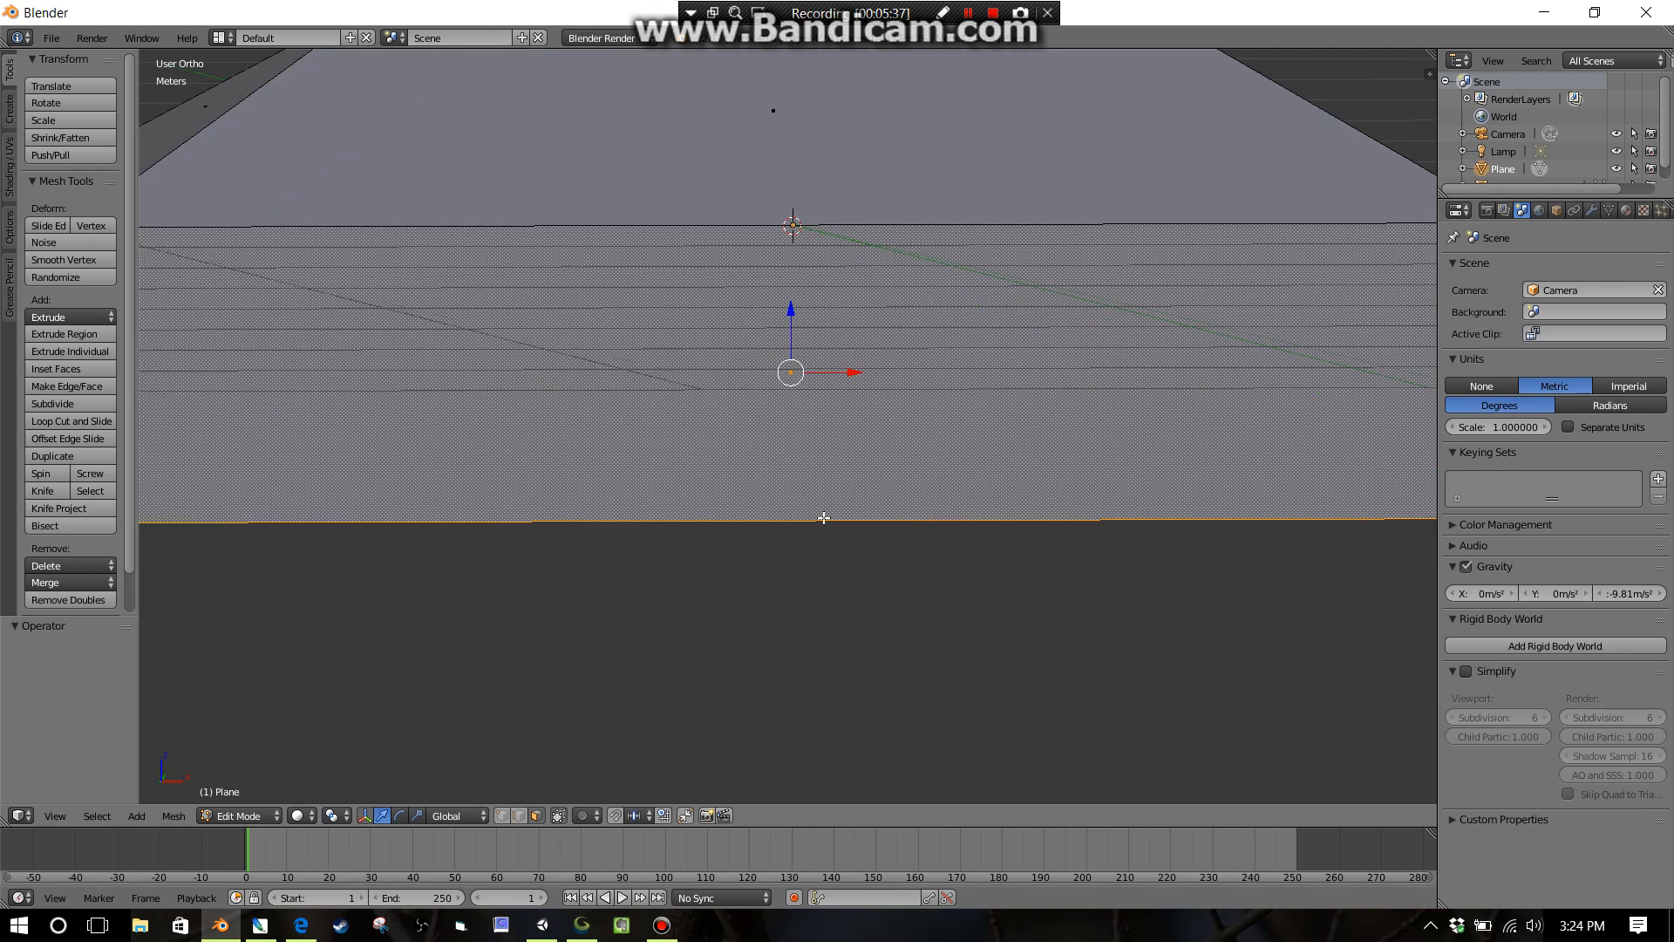
pyautogui.moveTo(822, 516); pyautogui.dragTo(811, 498, button='middle')
pyautogui.scroll(-2, 440, 393)
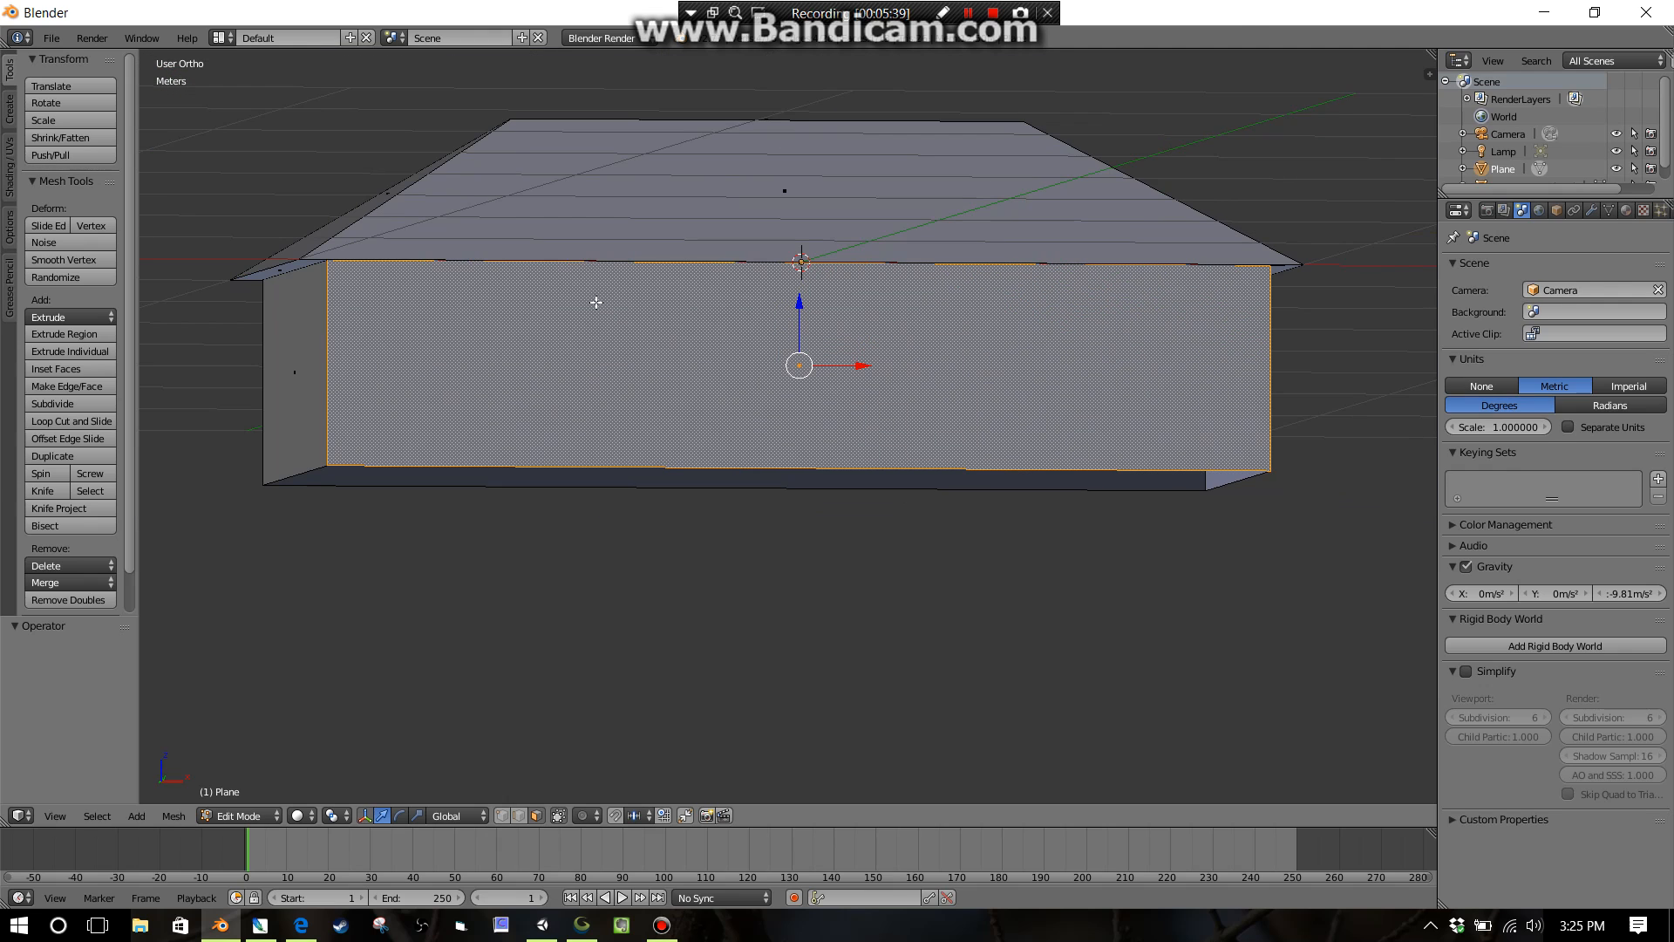
pyautogui.moveTo(1139, 468); pyautogui.dragTo(1113, 446, button='middle')
pyautogui.moveTo(957, 446); pyautogui.dragTo(934, 473, button='middle')
# Subdivide the long front wall face with 5 cuts and clear the selection.
pyautogui.press('w')
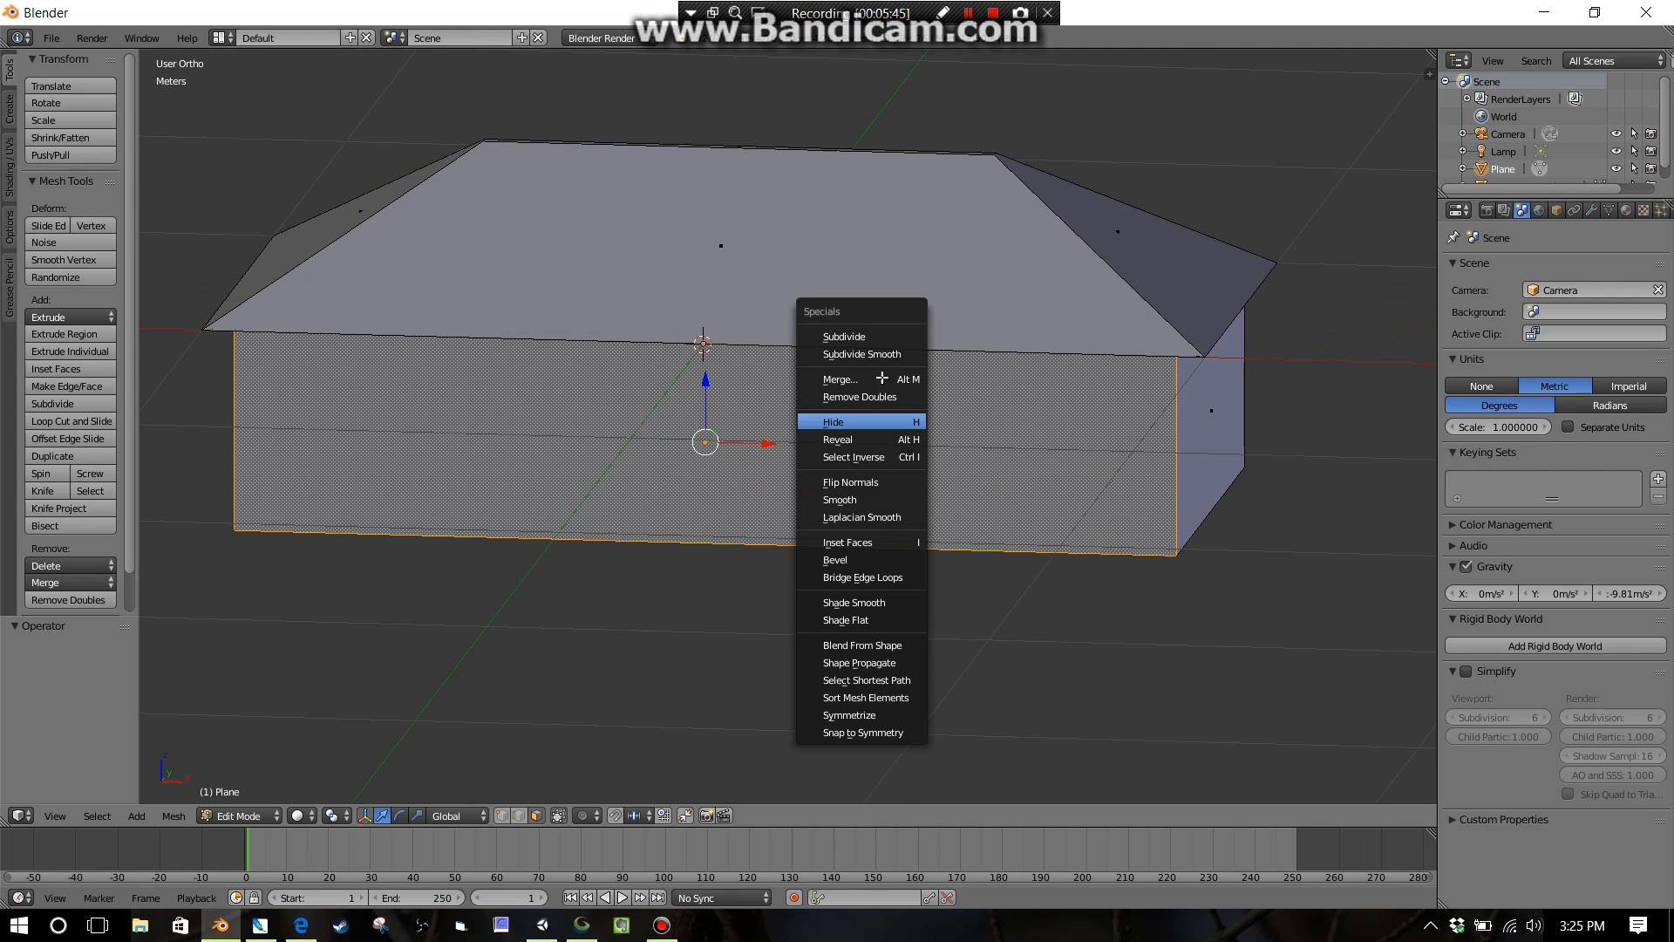
pyautogui.click(875, 340)
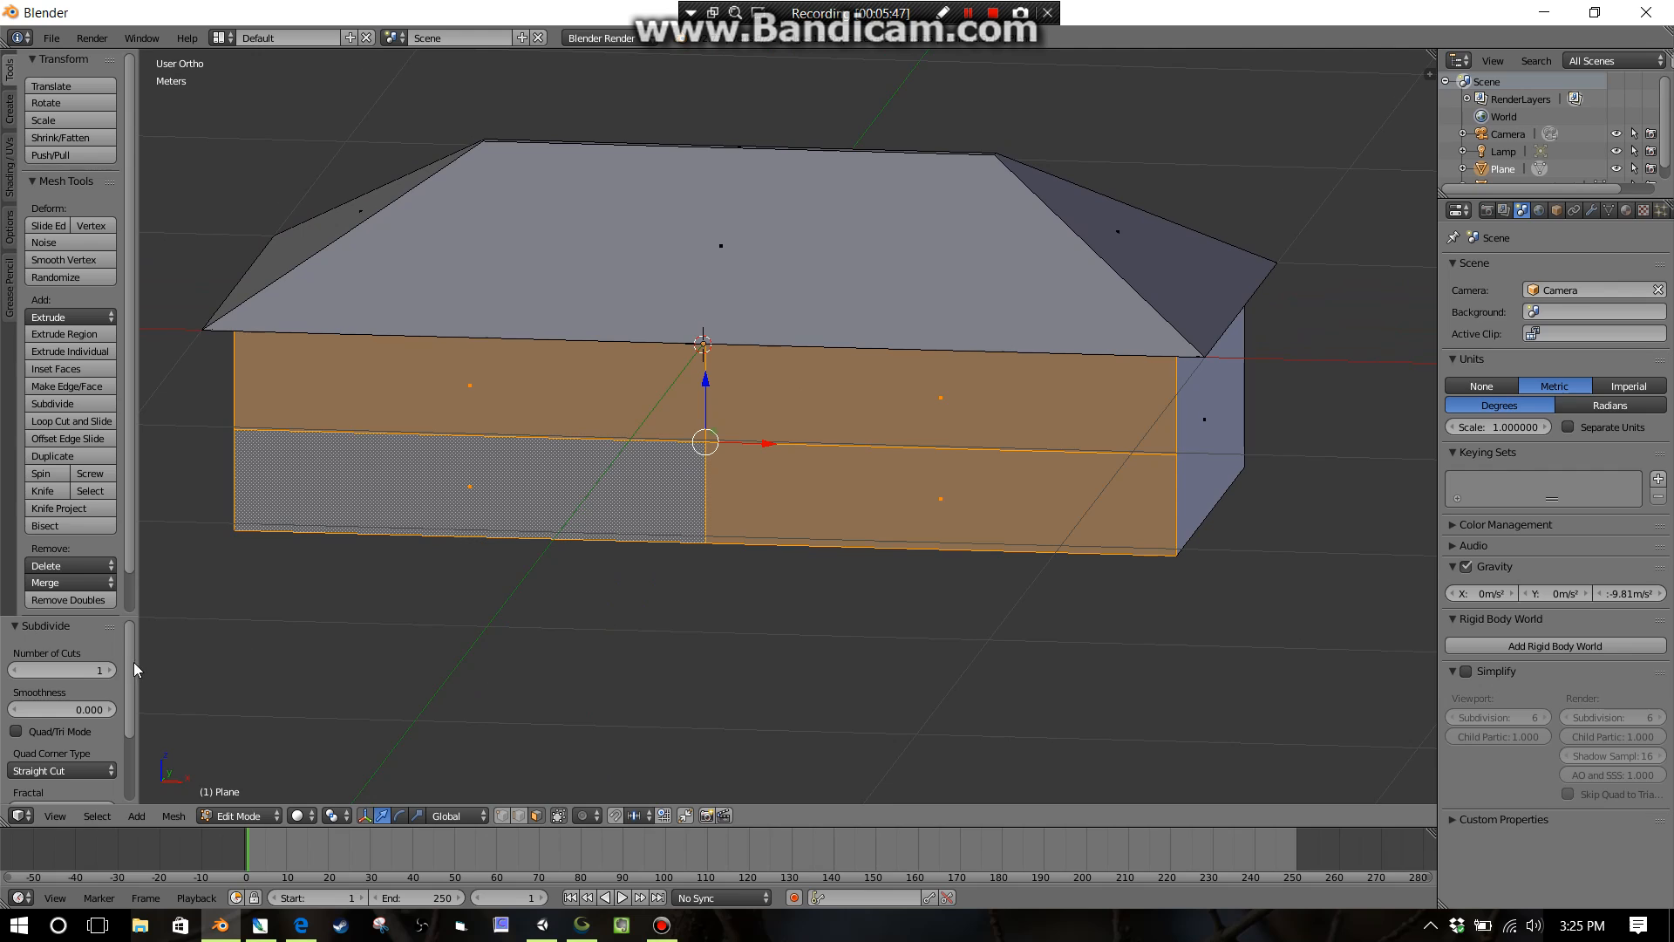
pyautogui.click(108, 671)
pyautogui.click(108, 670)
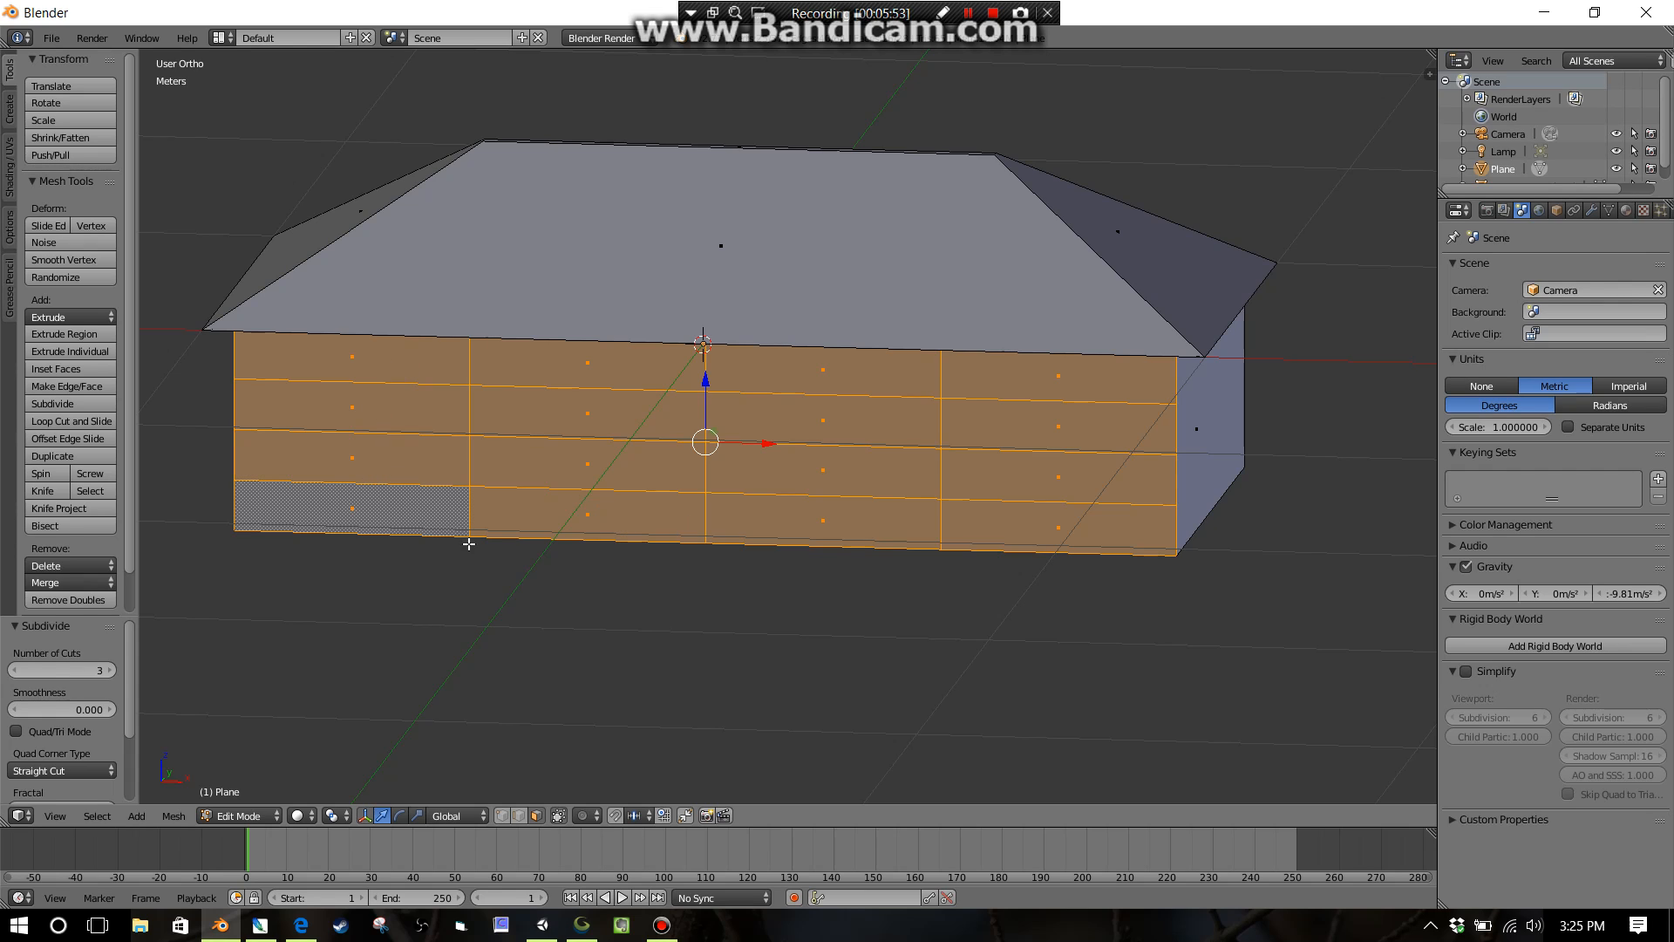
pyautogui.click(108, 670)
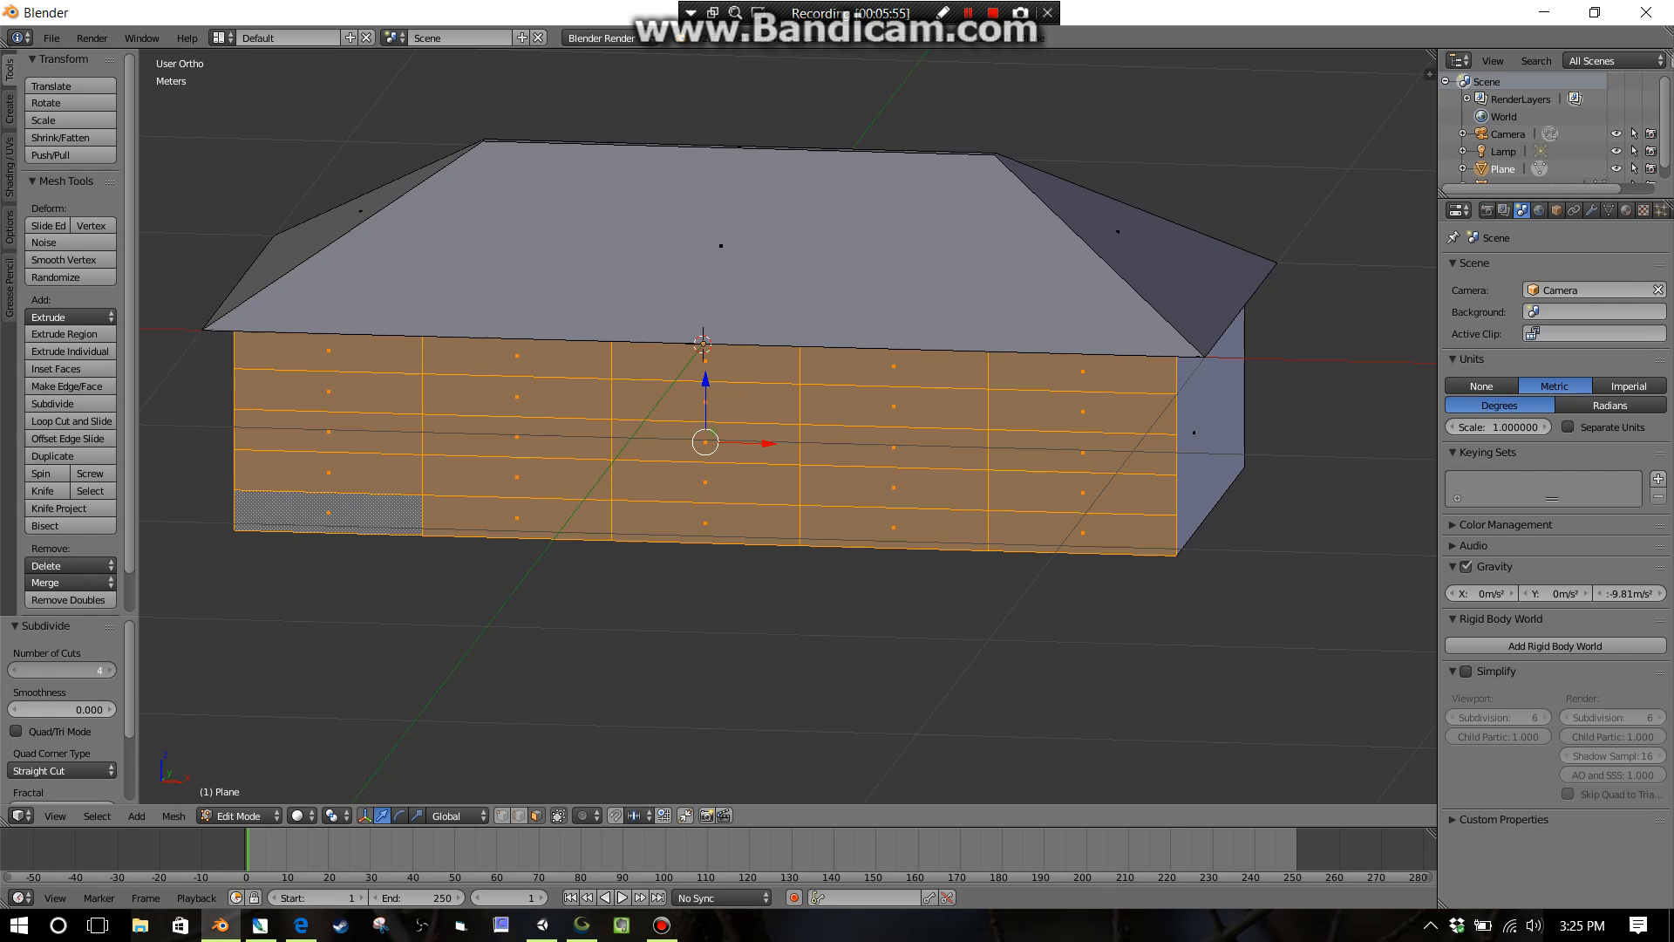
pyautogui.click(109, 672)
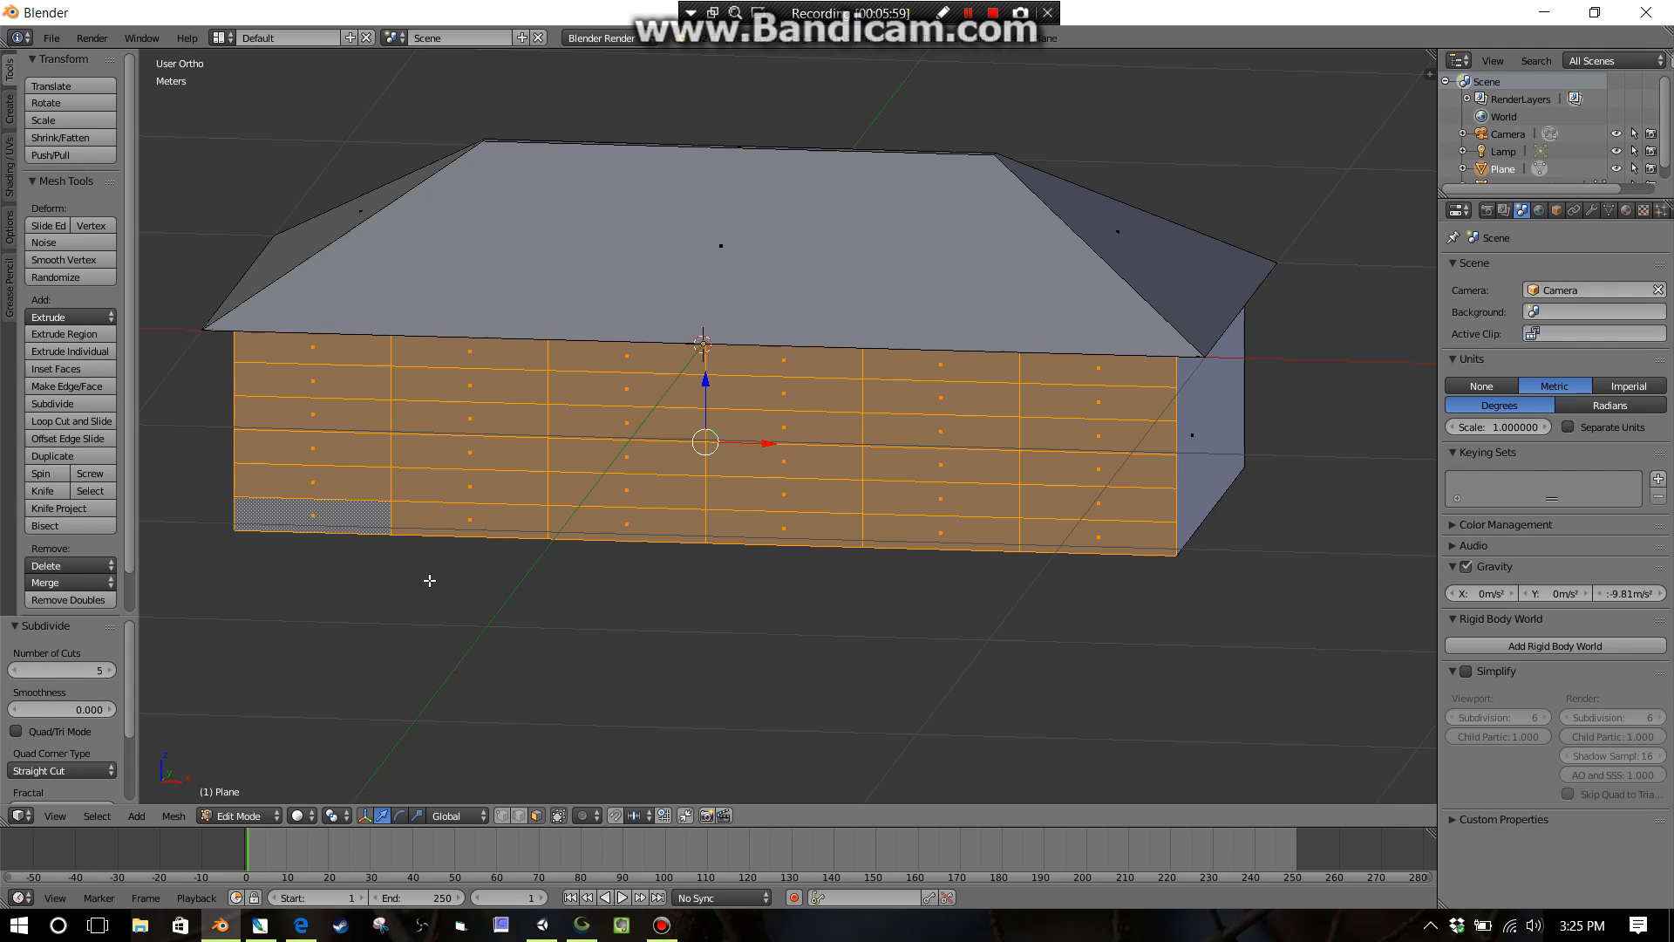
pyautogui.press('a')
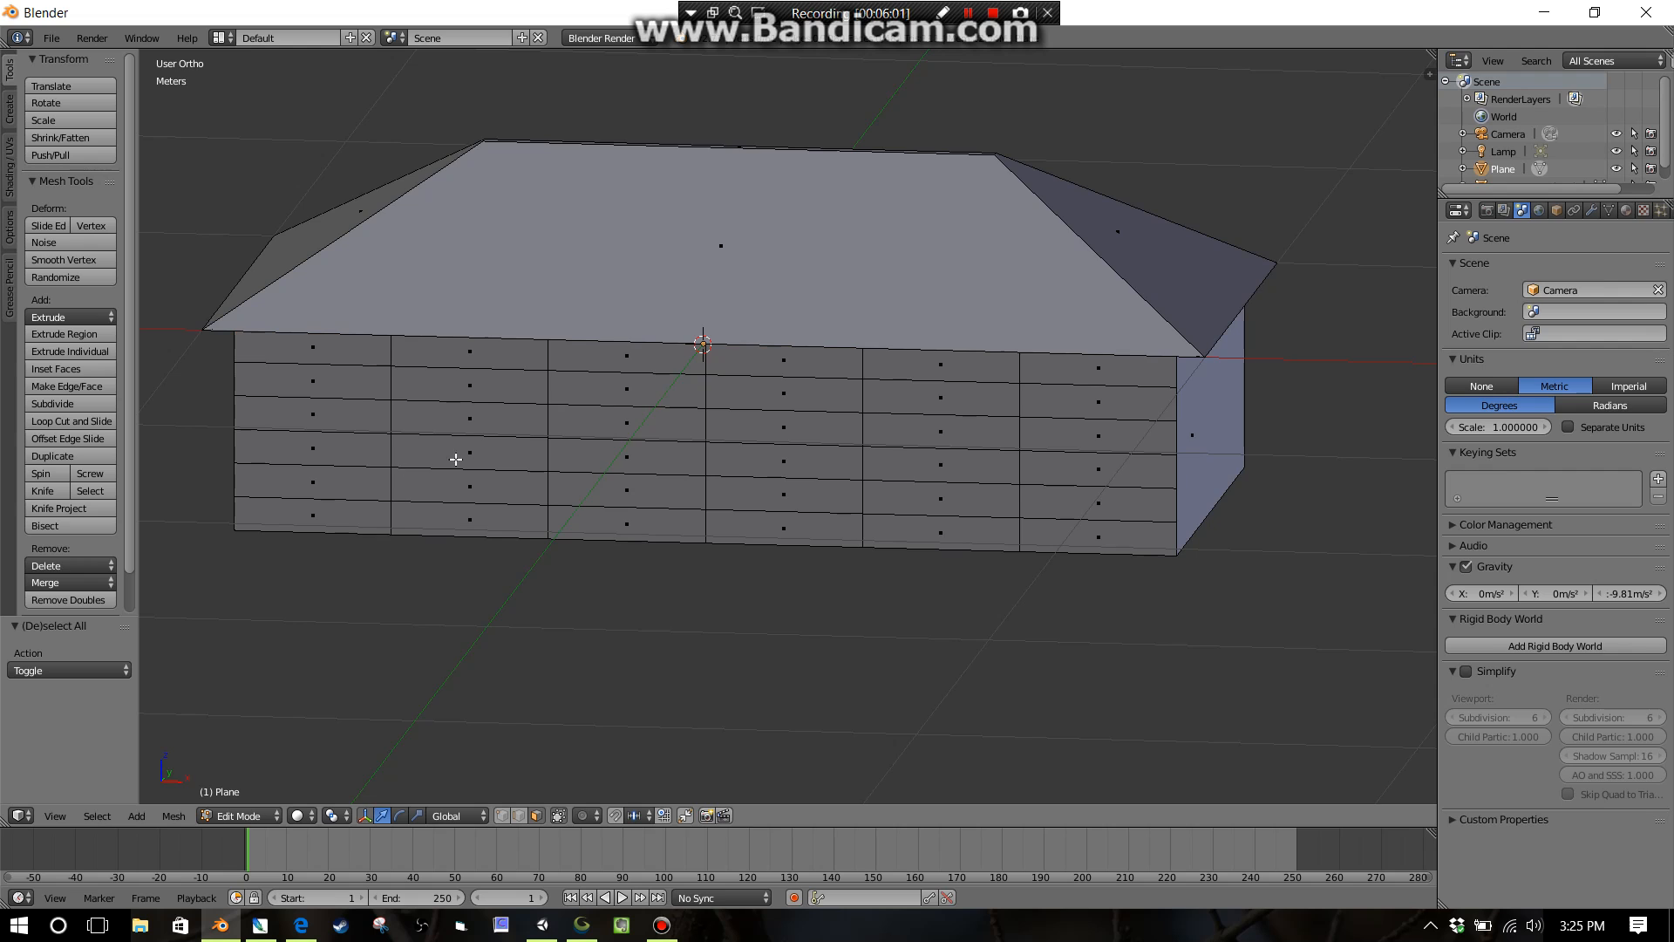
# Merge the six stacked faces in the wall's leftmost column into one full-height face.
pyautogui.keyDown('shift'); pyautogui.moveTo(470, 456); pyautogui.dragTo(713, 453, button='middle'); pyautogui.keyUp('shift')
pyautogui.scroll(2, 490, 439)
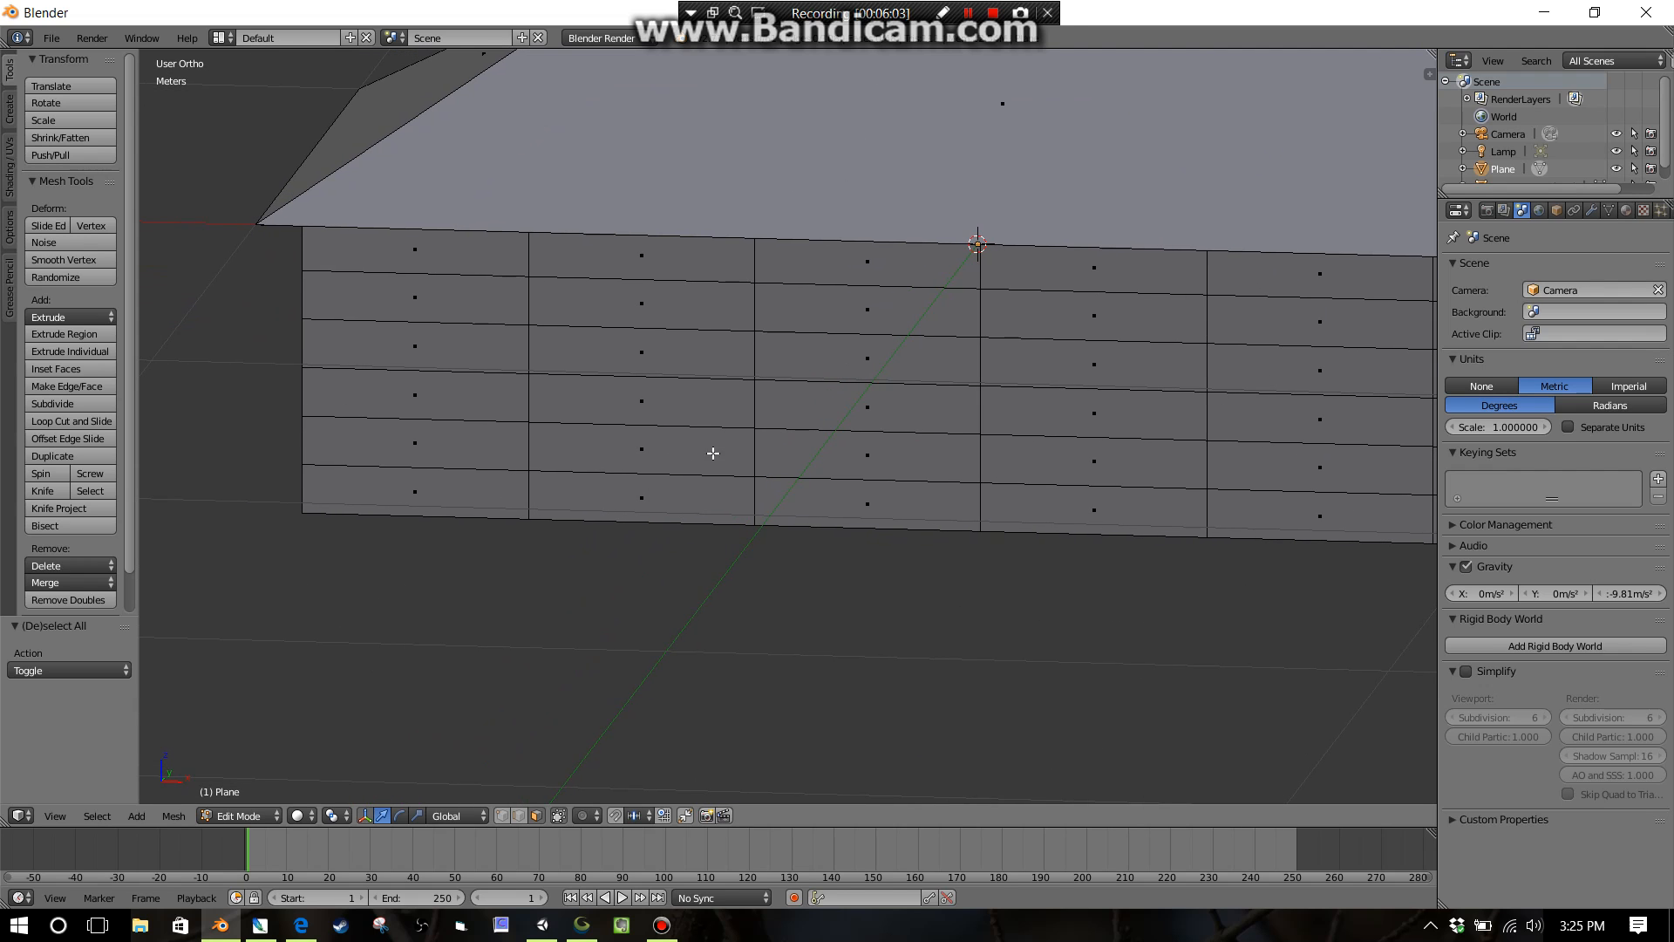
pyautogui.rightClick(416, 248)
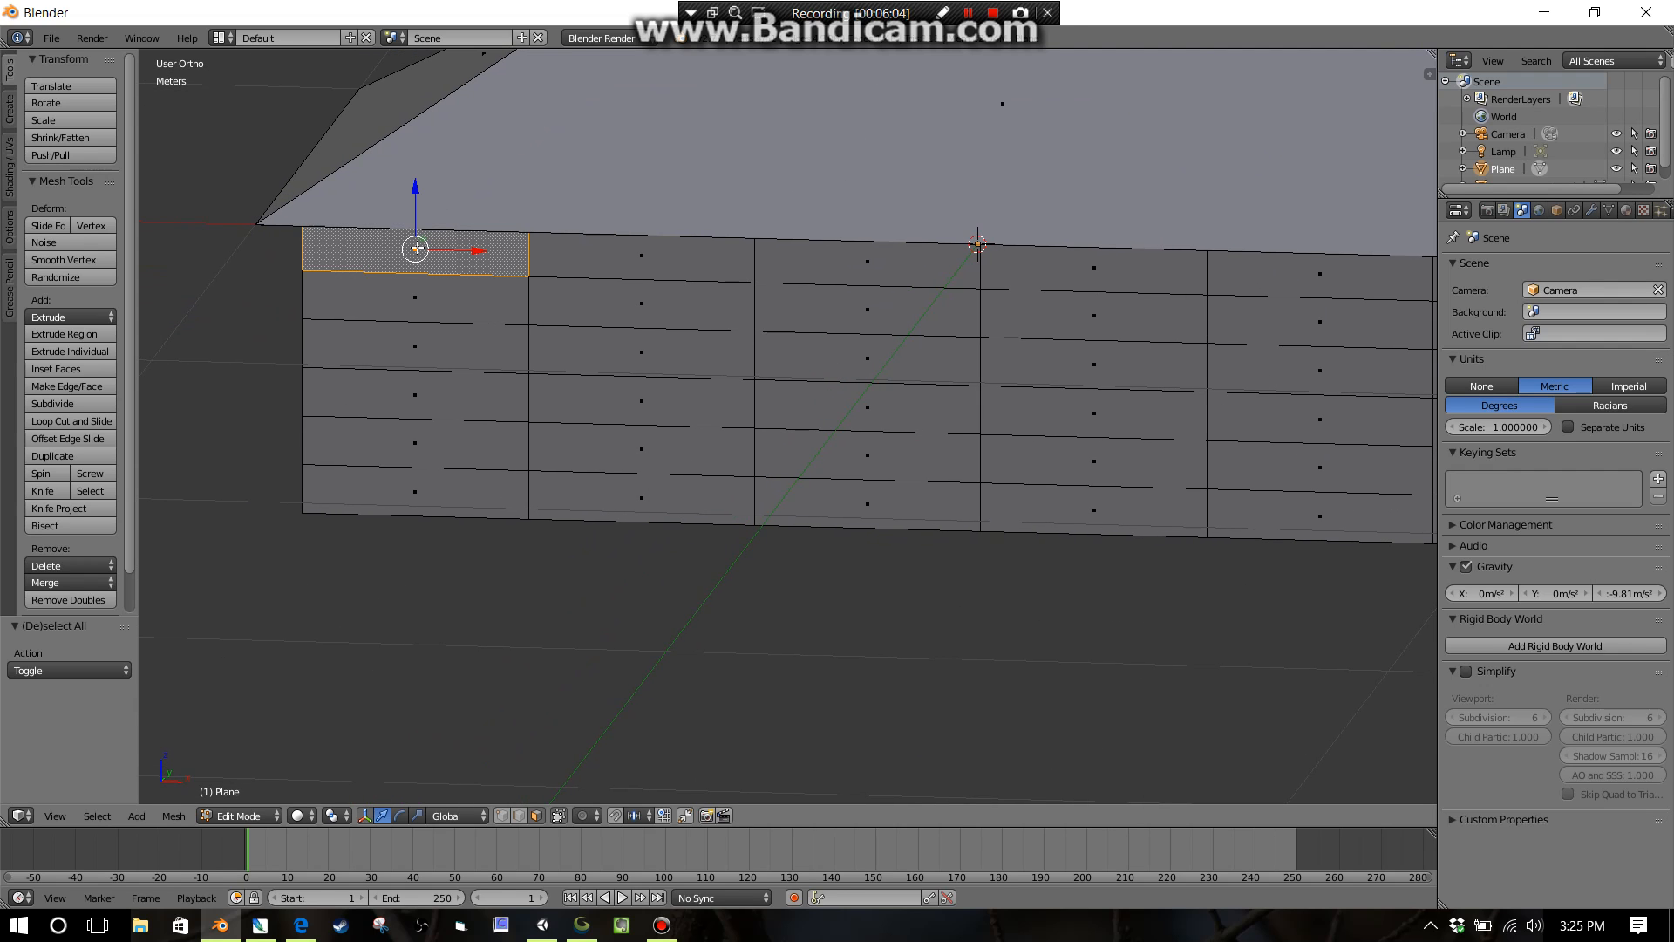
pyautogui.keyDown('shift'); pyautogui.rightClick(418, 299); pyautogui.keyUp('shift')
pyautogui.keyDown('shift'); pyautogui.rightClick(424, 346); pyautogui.keyUp('shift')
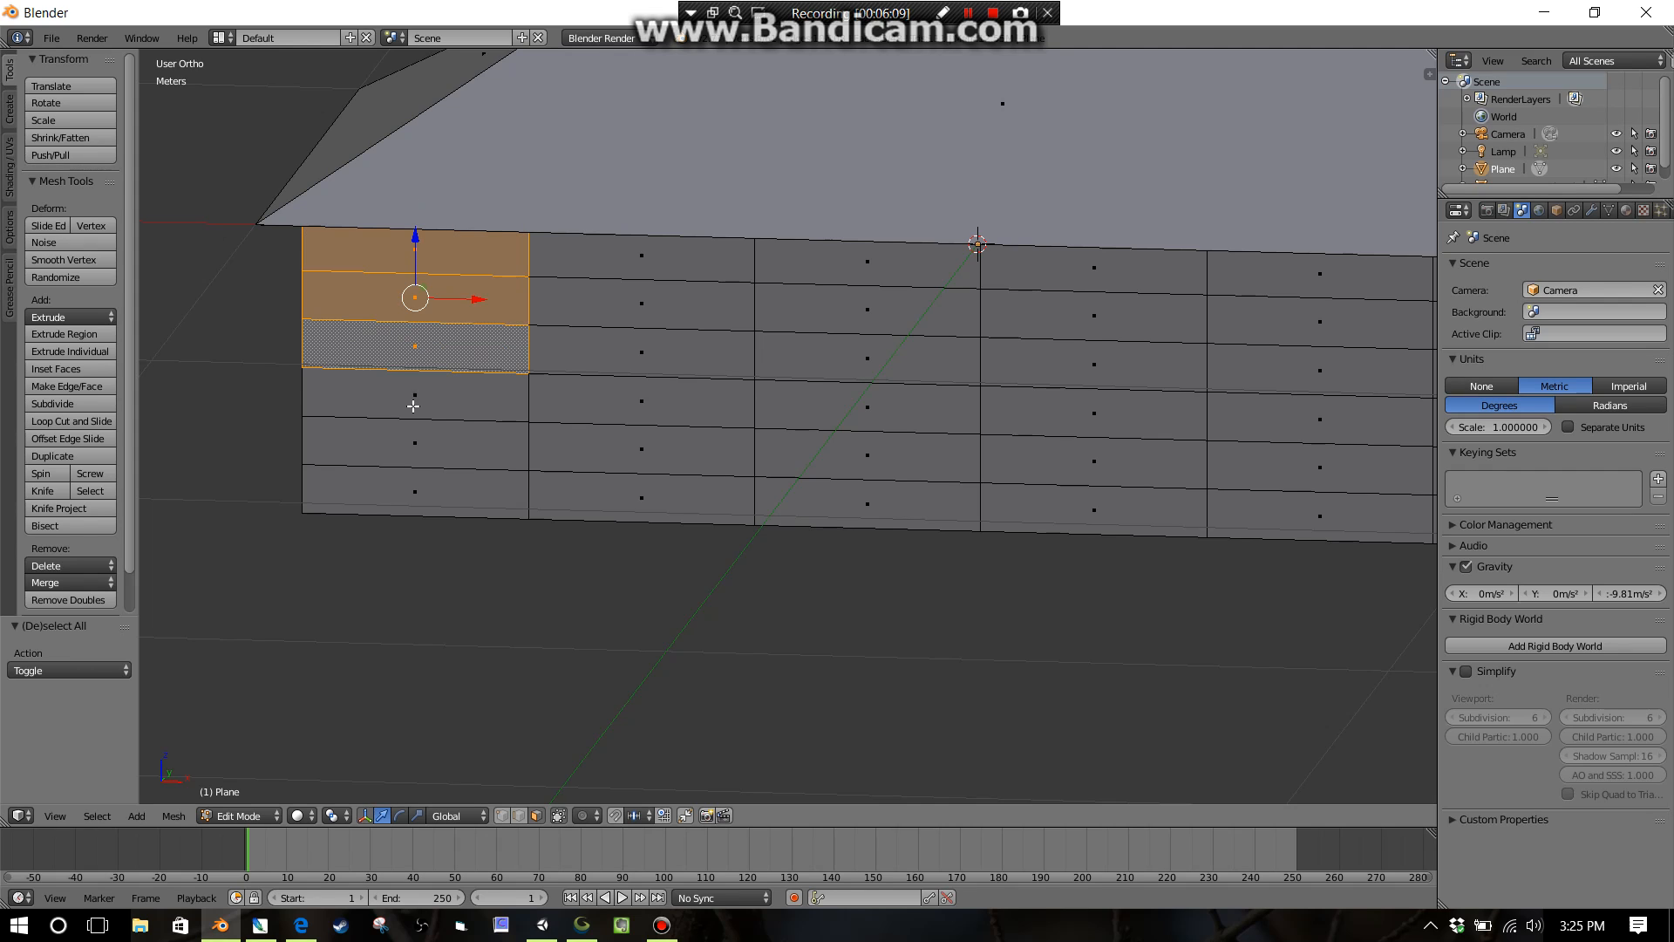
pyautogui.keyDown('shift'); pyautogui.rightClick(414, 397); pyautogui.keyUp('shift')
pyautogui.keyDown('shift'); pyautogui.rightClick(424, 445); pyautogui.keyUp('shift')
pyautogui.keyDown('shift'); pyautogui.rightClick(422, 486); pyautogui.keyUp('shift')
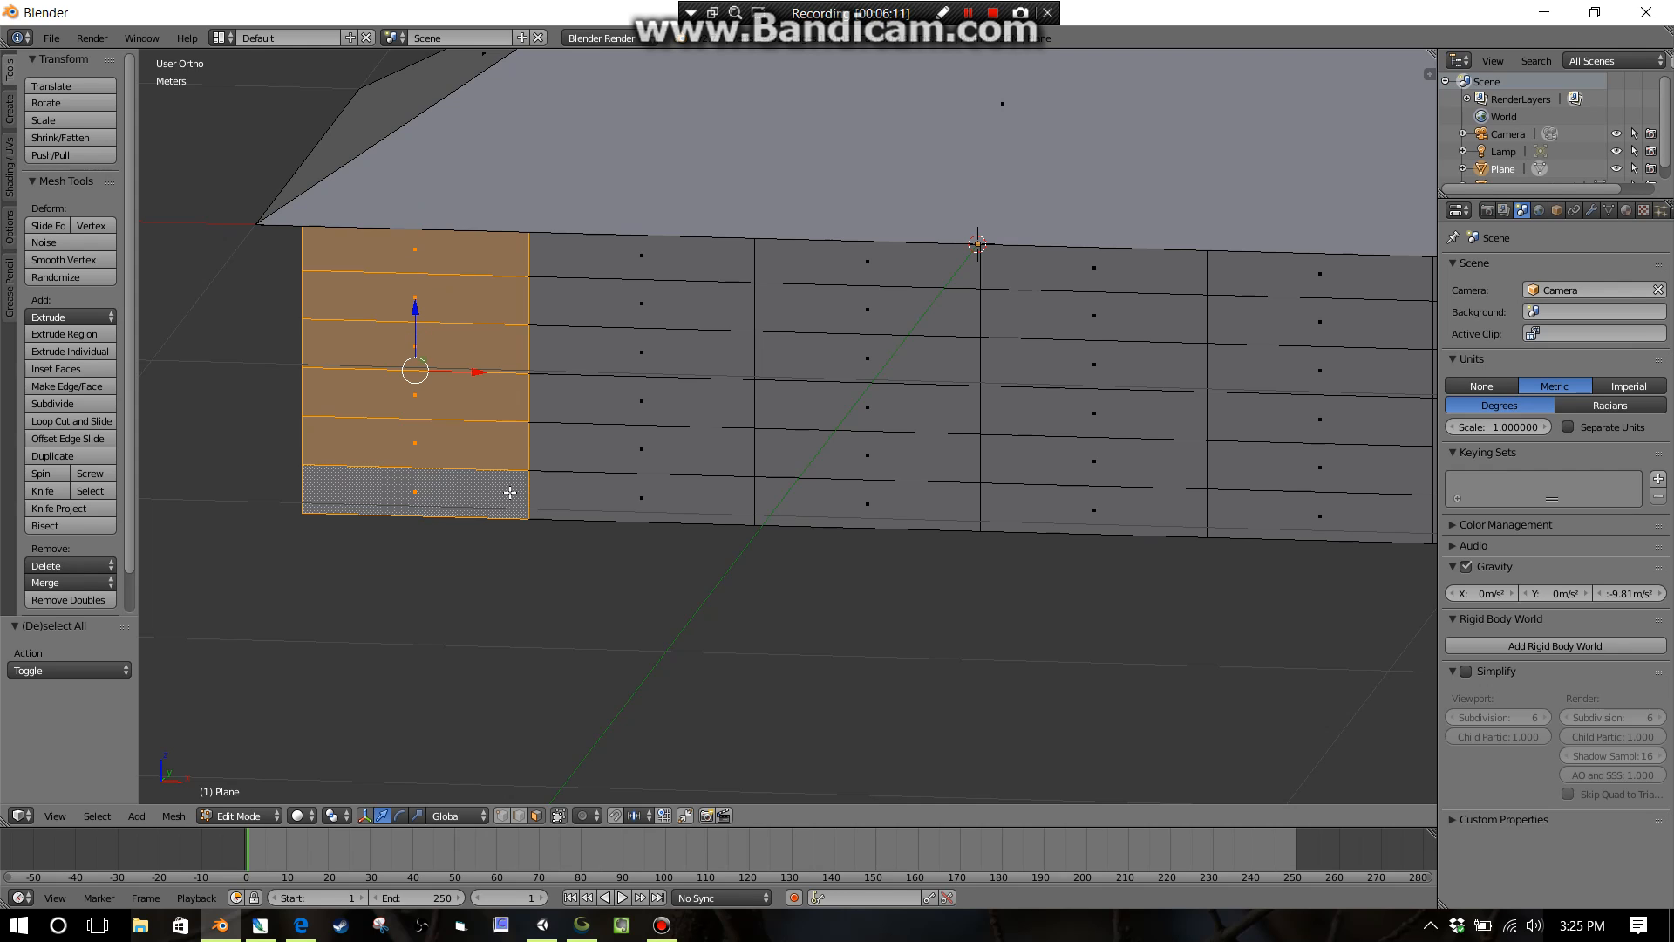
pyautogui.press('f')
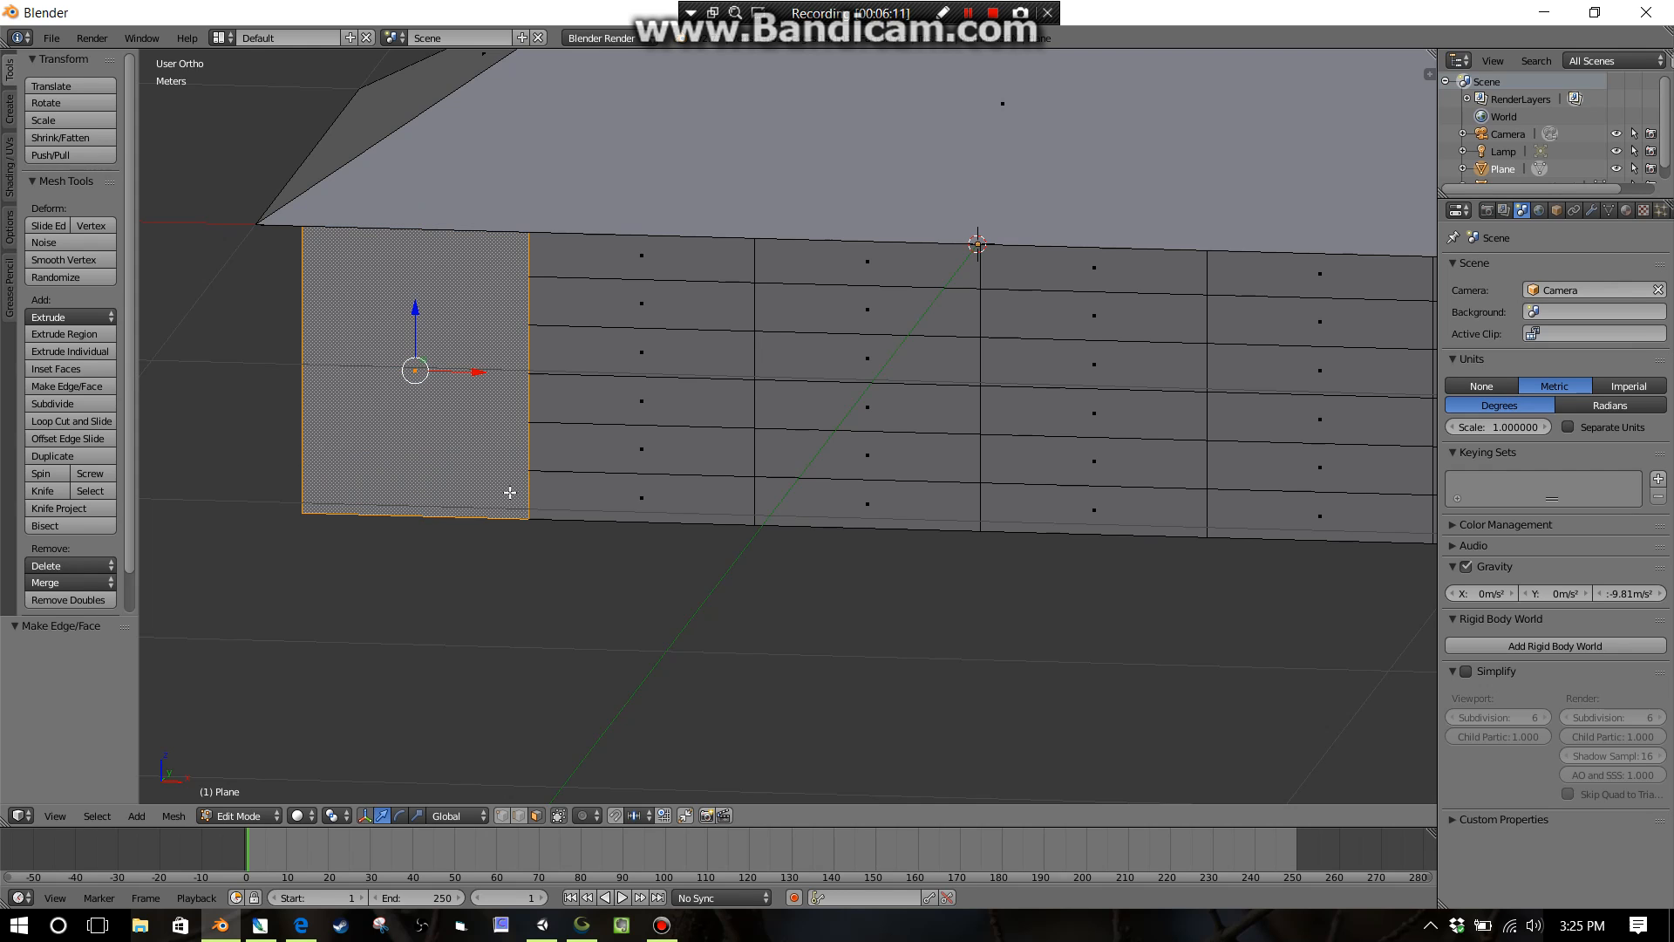
# Merge the six stacked faces in the wall's second column from the left into one full-height face.
pyautogui.rightClick(584, 273)
pyautogui.keyDown('shift'); pyautogui.rightClick(586, 303); pyautogui.keyUp('shift')
pyautogui.keyDown('shift'); pyautogui.rightClick(599, 358); pyautogui.keyUp('shift')
pyautogui.keyDown('shift'); pyautogui.rightClick(602, 401); pyautogui.keyUp('shift')
pyautogui.keyDown('shift'); pyautogui.rightClick(608, 445); pyautogui.keyUp('shift')
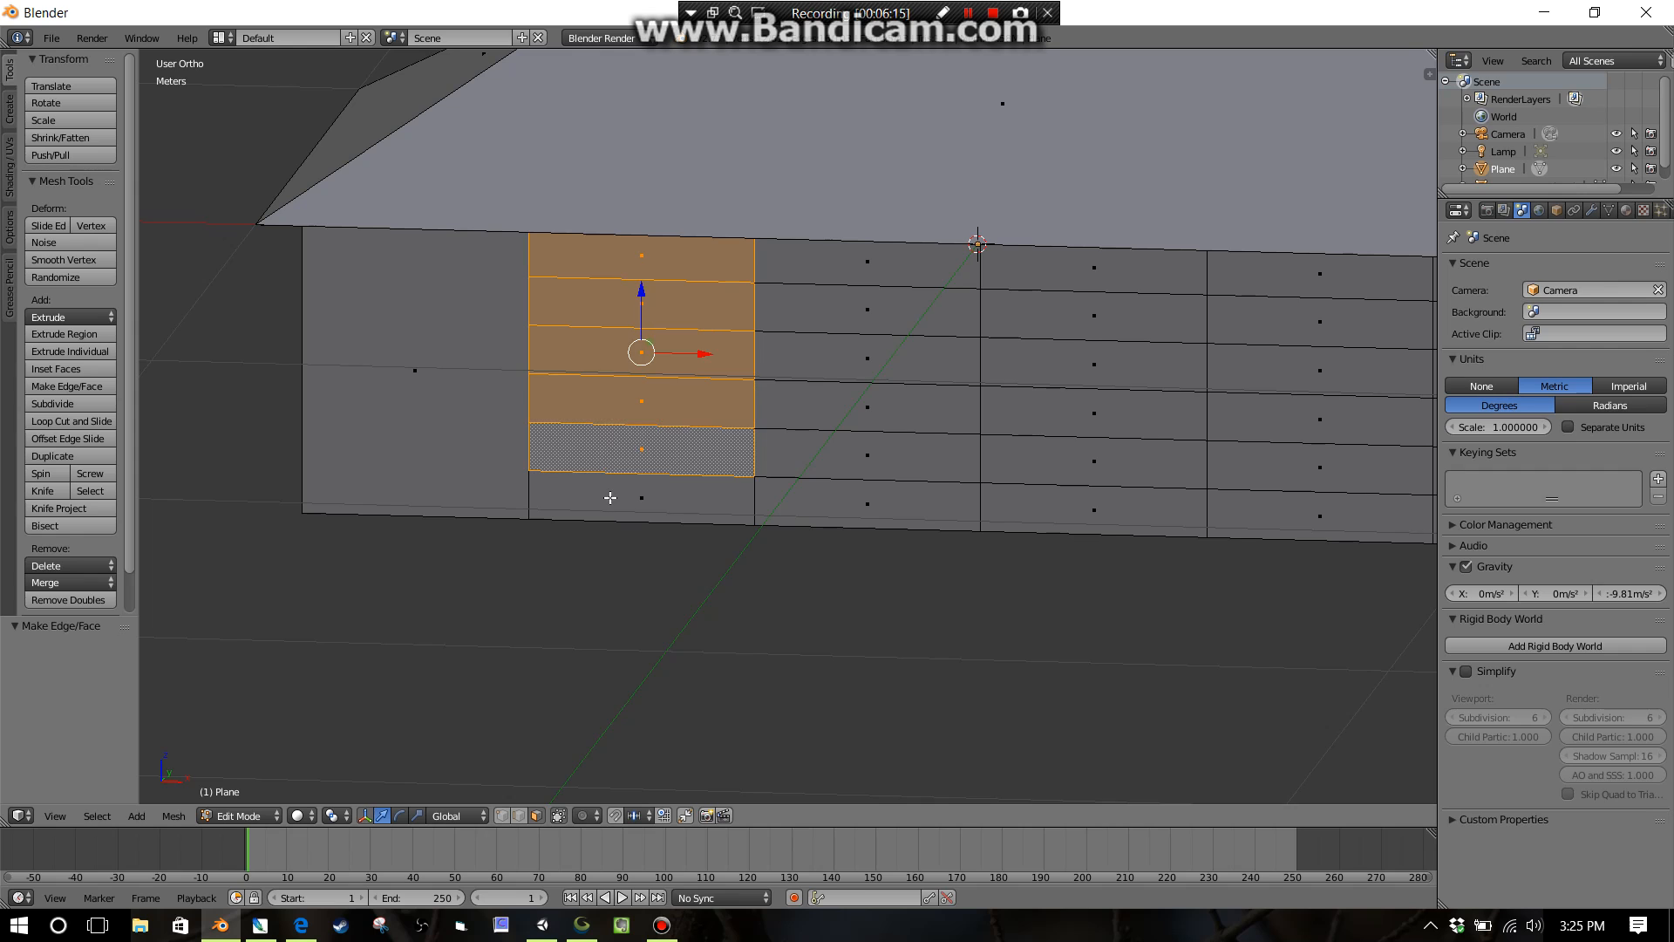
pyautogui.keyDown('shift'); pyautogui.rightClick(610, 498); pyautogui.keyUp('shift')
pyautogui.press('f')
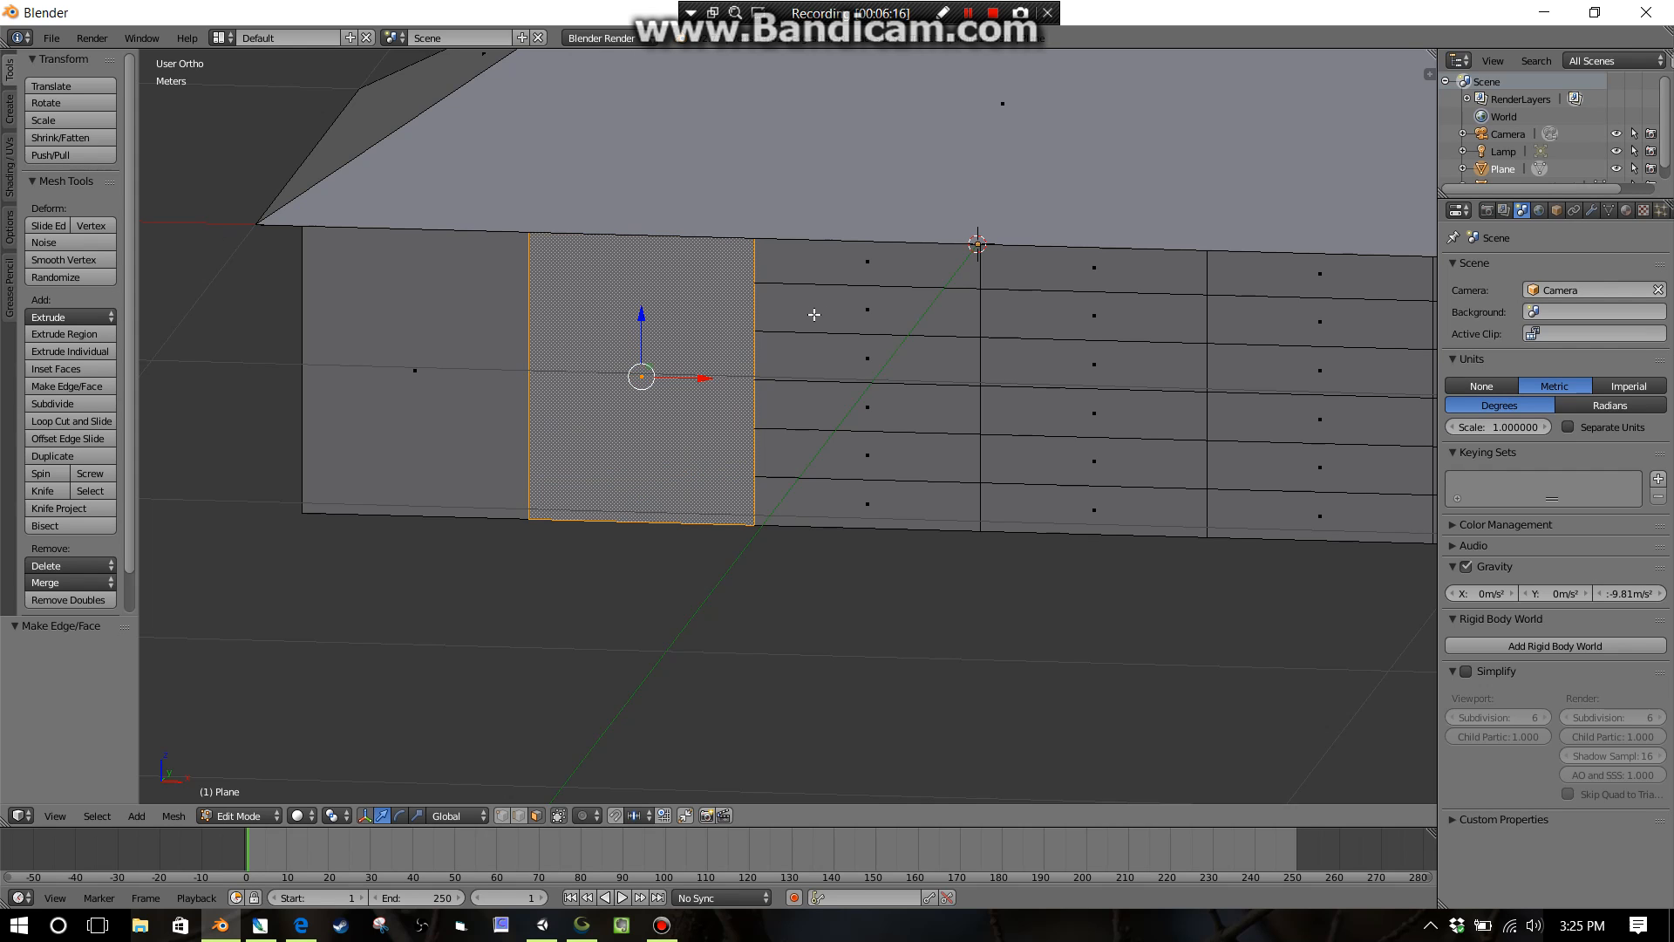
# Merge the six stacked faces in the wall's third column from the left into one full-height face.
pyautogui.rightClick(828, 262)
pyautogui.keyDown('shift'); pyautogui.rightClick(839, 312); pyautogui.keyUp('shift')
pyautogui.keyDown('shift'); pyautogui.rightClick(843, 361); pyautogui.keyUp('shift')
pyautogui.keyDown('shift'); pyautogui.rightClick(844, 412); pyautogui.keyUp('shift')
pyautogui.keyDown('shift'); pyautogui.rightClick(852, 457); pyautogui.keyUp('shift')
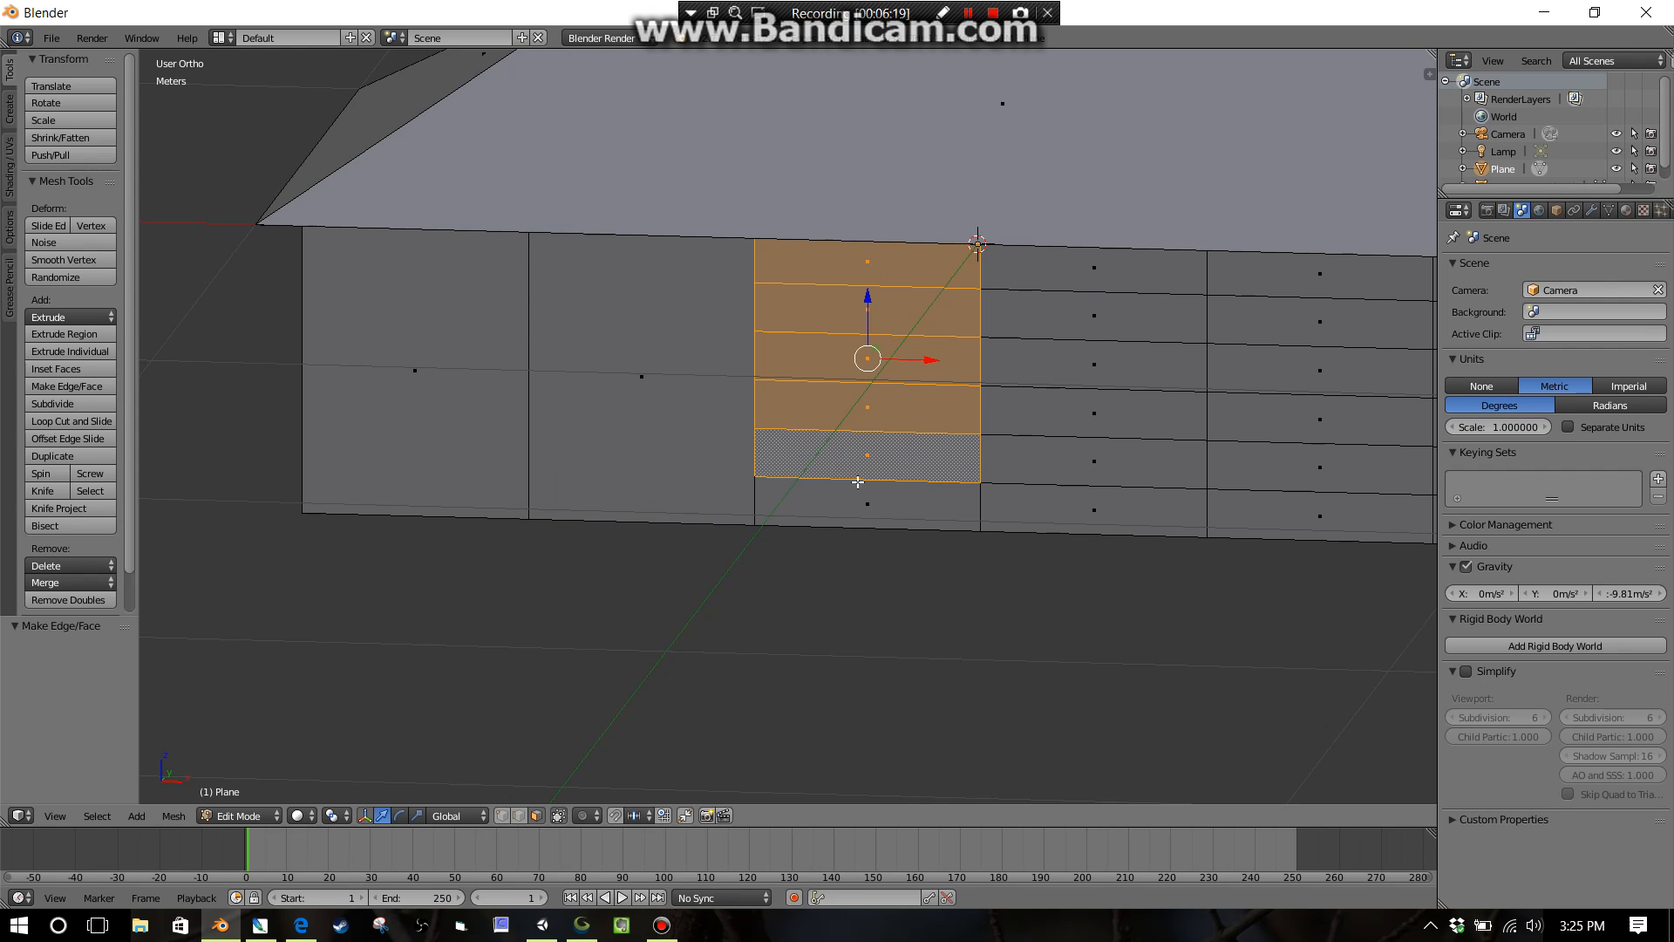
pyautogui.keyDown('shift'); pyautogui.rightClick(854, 505); pyautogui.keyUp('shift')
pyautogui.press('f')
# Merge the six stacked faces in the wall's fourth column from the left into one full-height face.
pyautogui.rightClick(1119, 264)
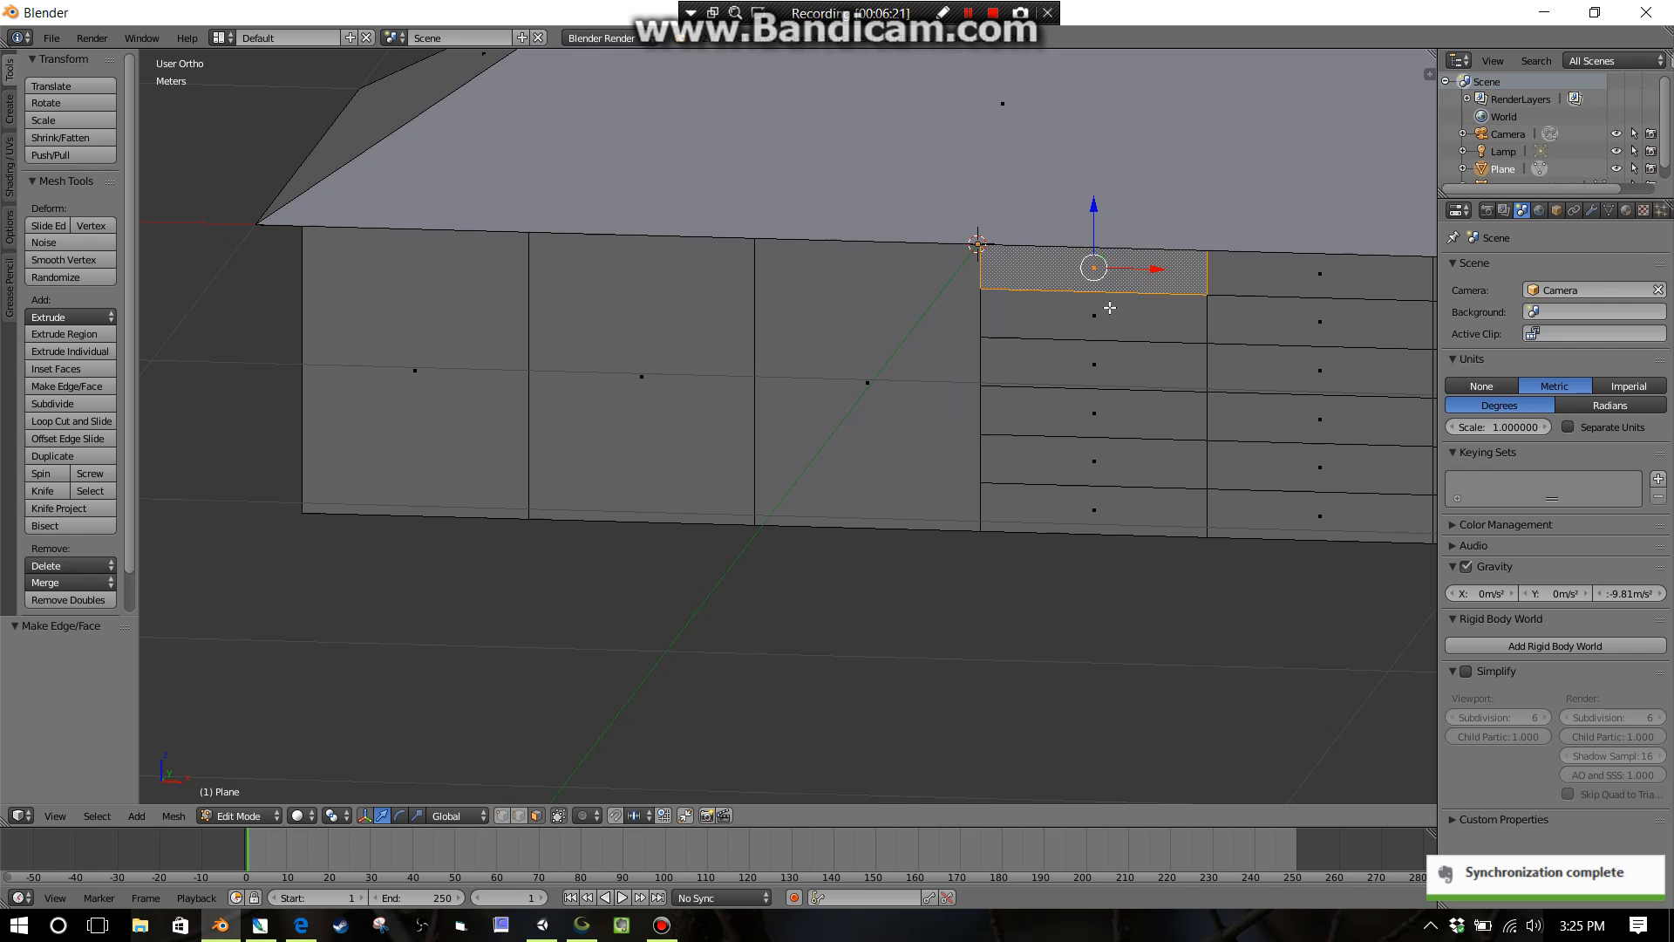
pyautogui.keyDown('shift'); pyautogui.rightClick(1103, 324); pyautogui.keyUp('shift')
pyautogui.keyDown('shift'); pyautogui.rightClick(1108, 366); pyautogui.keyUp('shift')
pyautogui.keyDown('shift'); pyautogui.rightClick(1104, 424); pyautogui.keyUp('shift')
pyautogui.keyDown('shift'); pyautogui.rightClick(1100, 469); pyautogui.keyUp('shift')
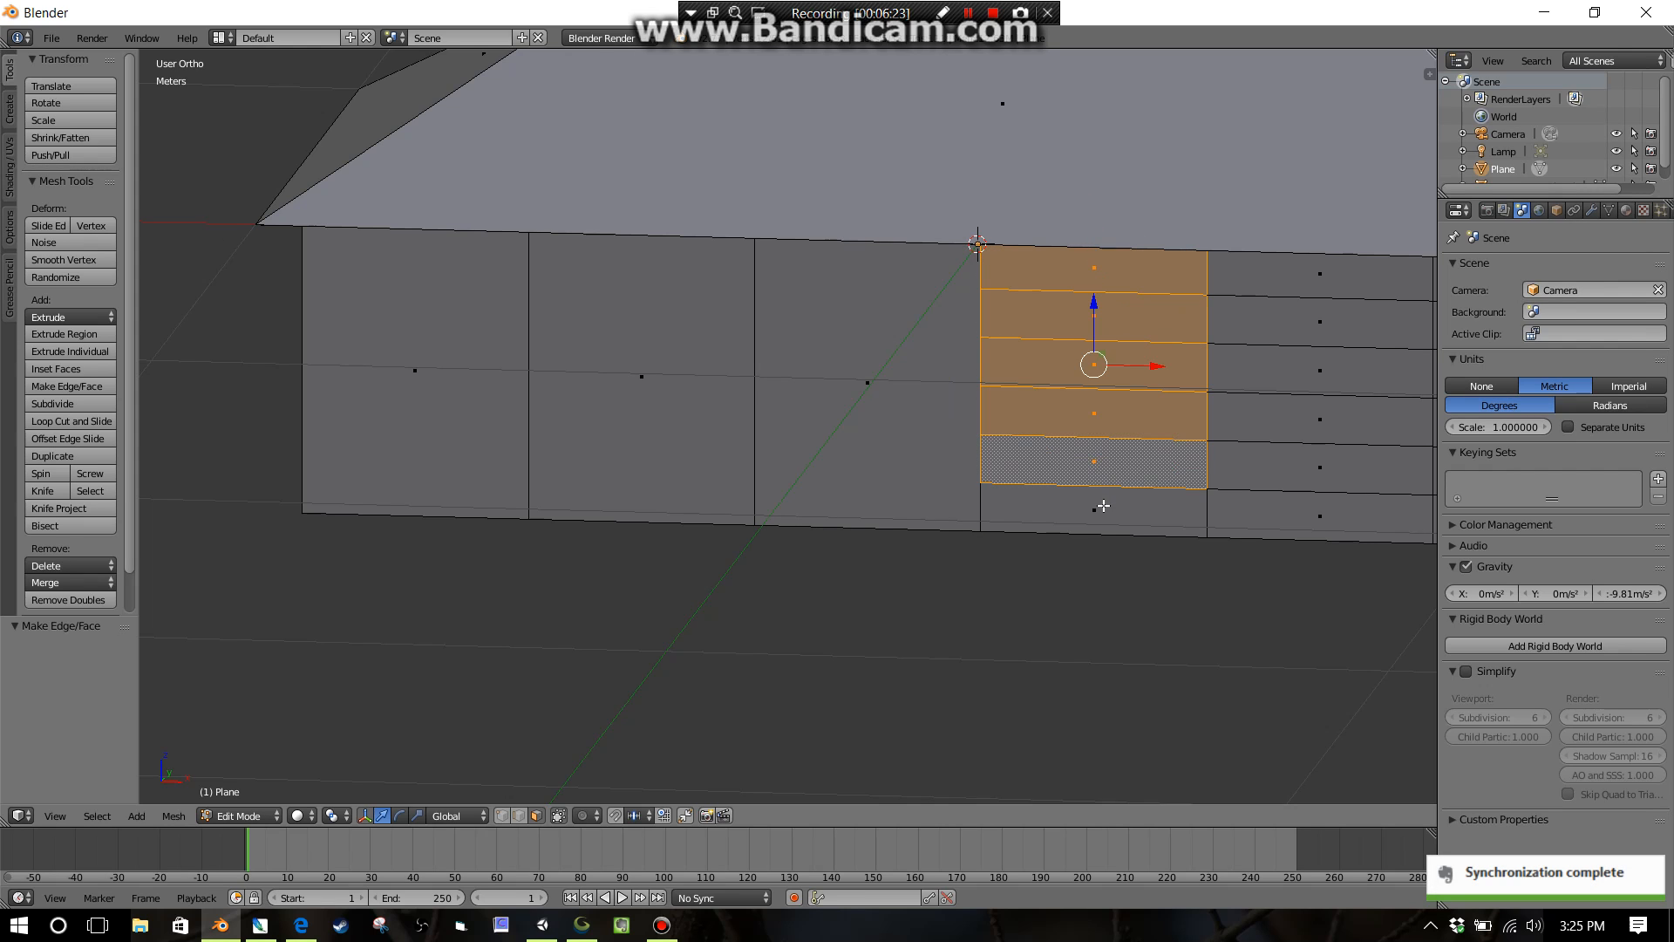
pyautogui.keyDown('shift'); pyautogui.rightClick(1103, 506); pyautogui.keyUp('shift')
pyautogui.press('f')
# Merge the six stacked faces in the wall's fifth column from the left into one full-height face.
pyautogui.keyDown('shift'); pyautogui.moveTo(1110, 485); pyautogui.dragTo(791, 453, button='middle'); pyautogui.keyUp('shift')
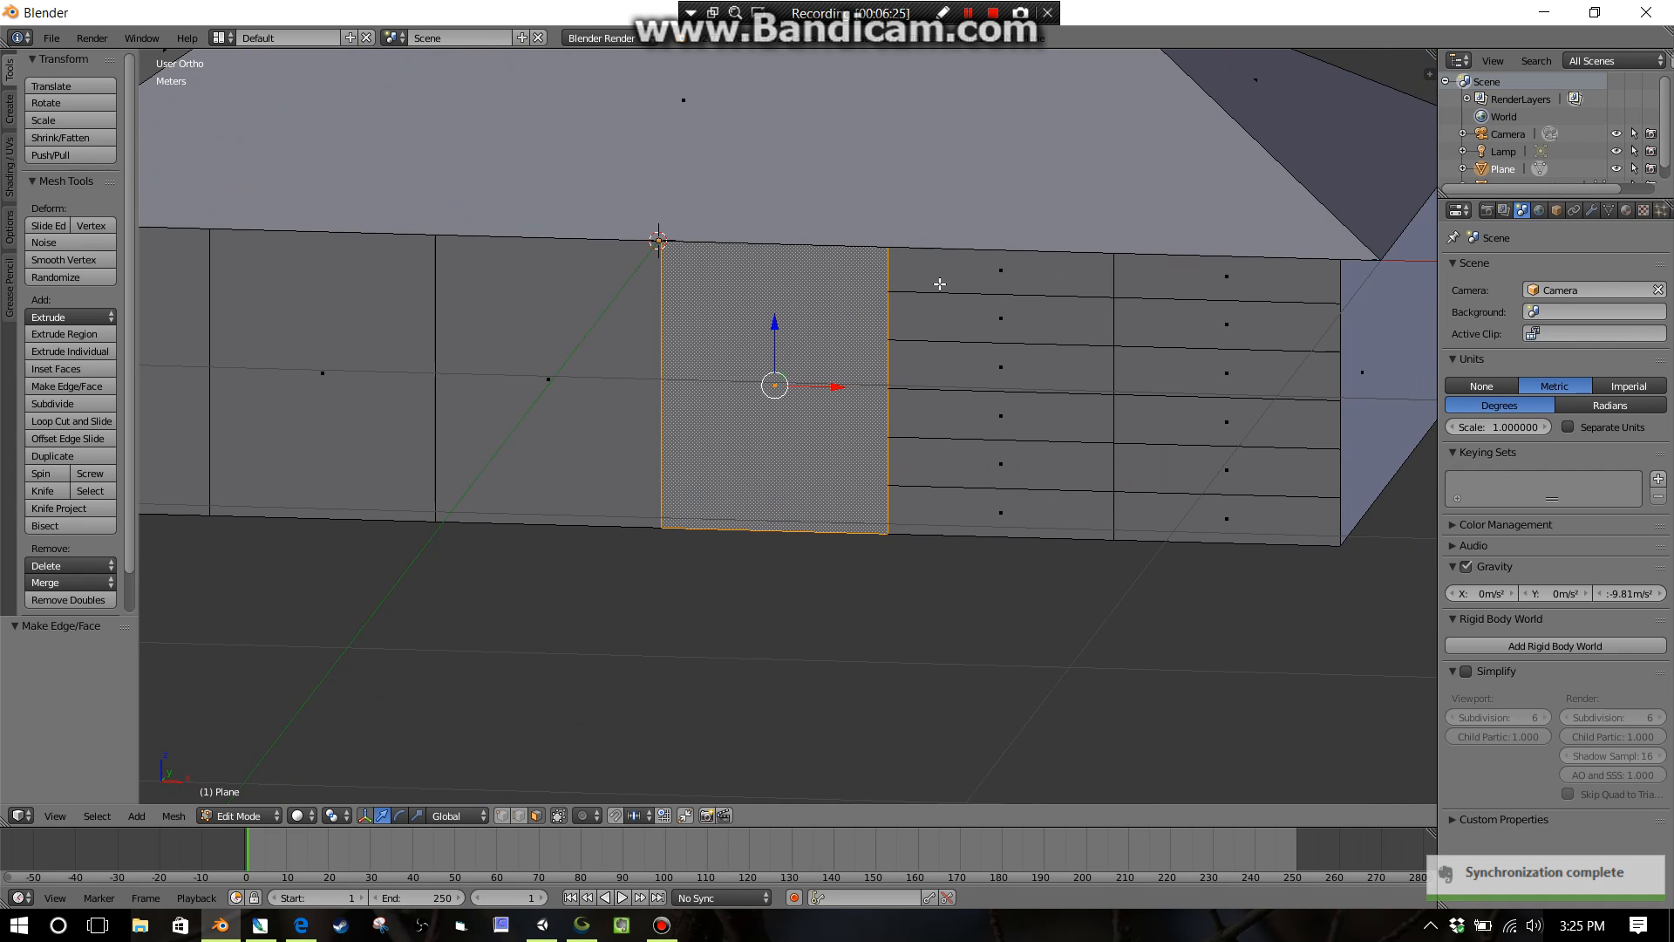
pyautogui.rightClick(939, 284)
pyautogui.keyDown('shift'); pyautogui.rightClick(1043, 329); pyautogui.keyUp('shift')
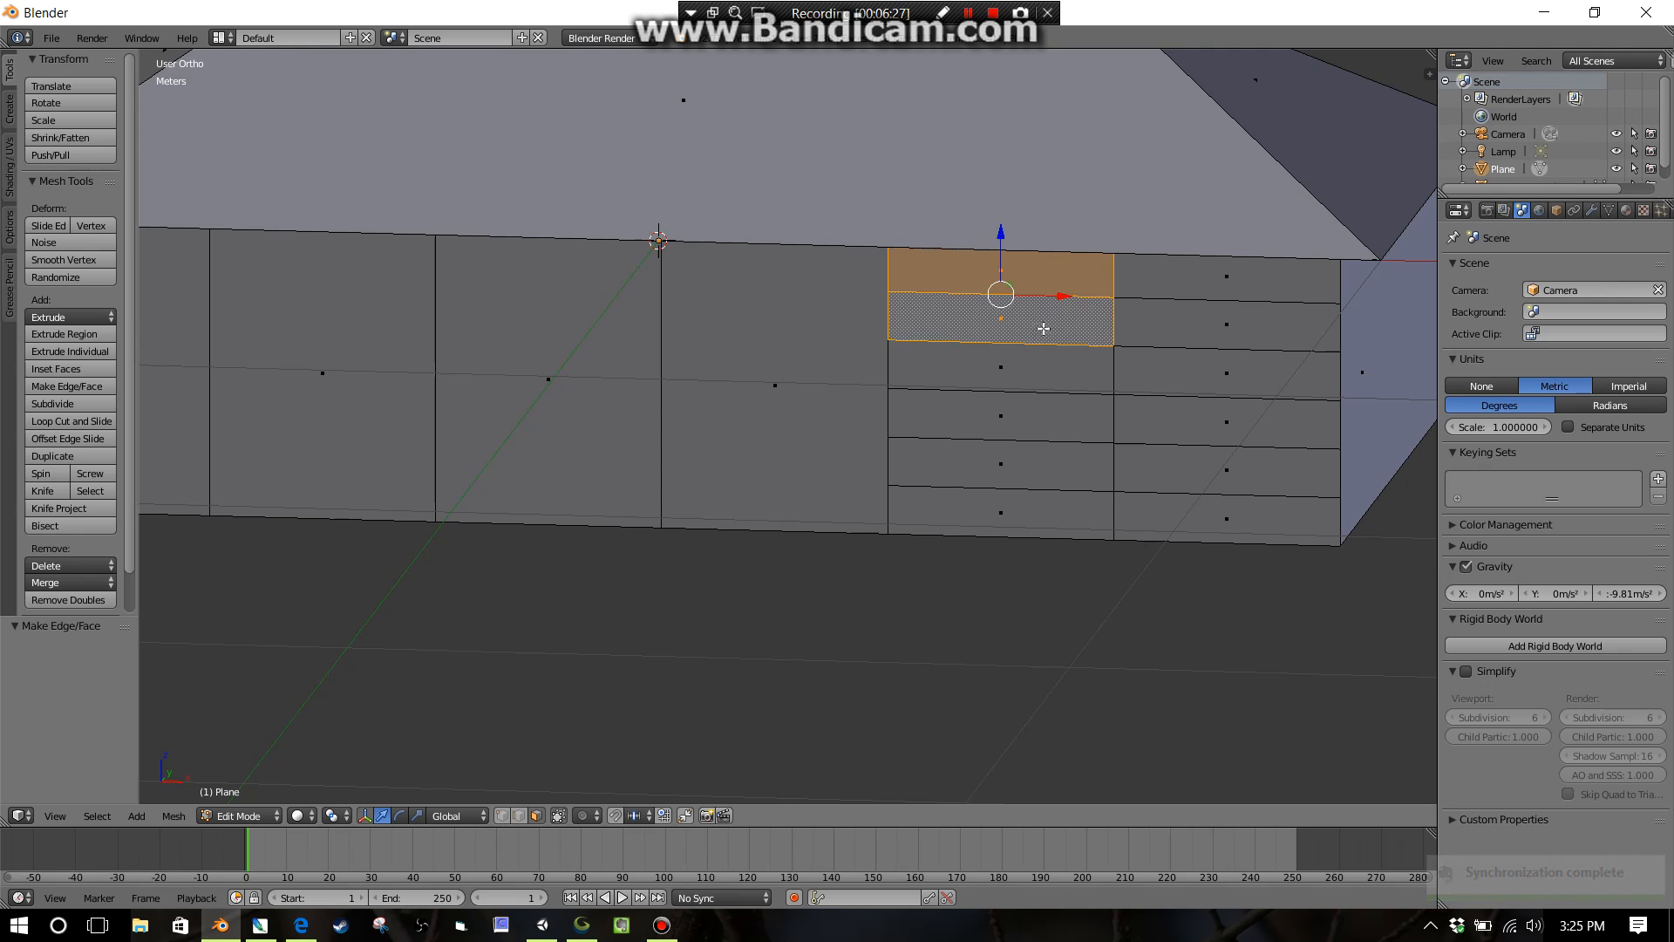
pyautogui.keyDown('shift'); pyautogui.rightClick(1044, 383); pyautogui.keyUp('shift')
pyautogui.keyDown('shift'); pyautogui.rightClick(1044, 421); pyautogui.keyUp('shift')
pyautogui.keyDown('shift'); pyautogui.rightClick(1036, 466); pyautogui.keyUp('shift')
pyautogui.keyDown('shift'); pyautogui.rightClick(1030, 510); pyautogui.keyUp('shift')
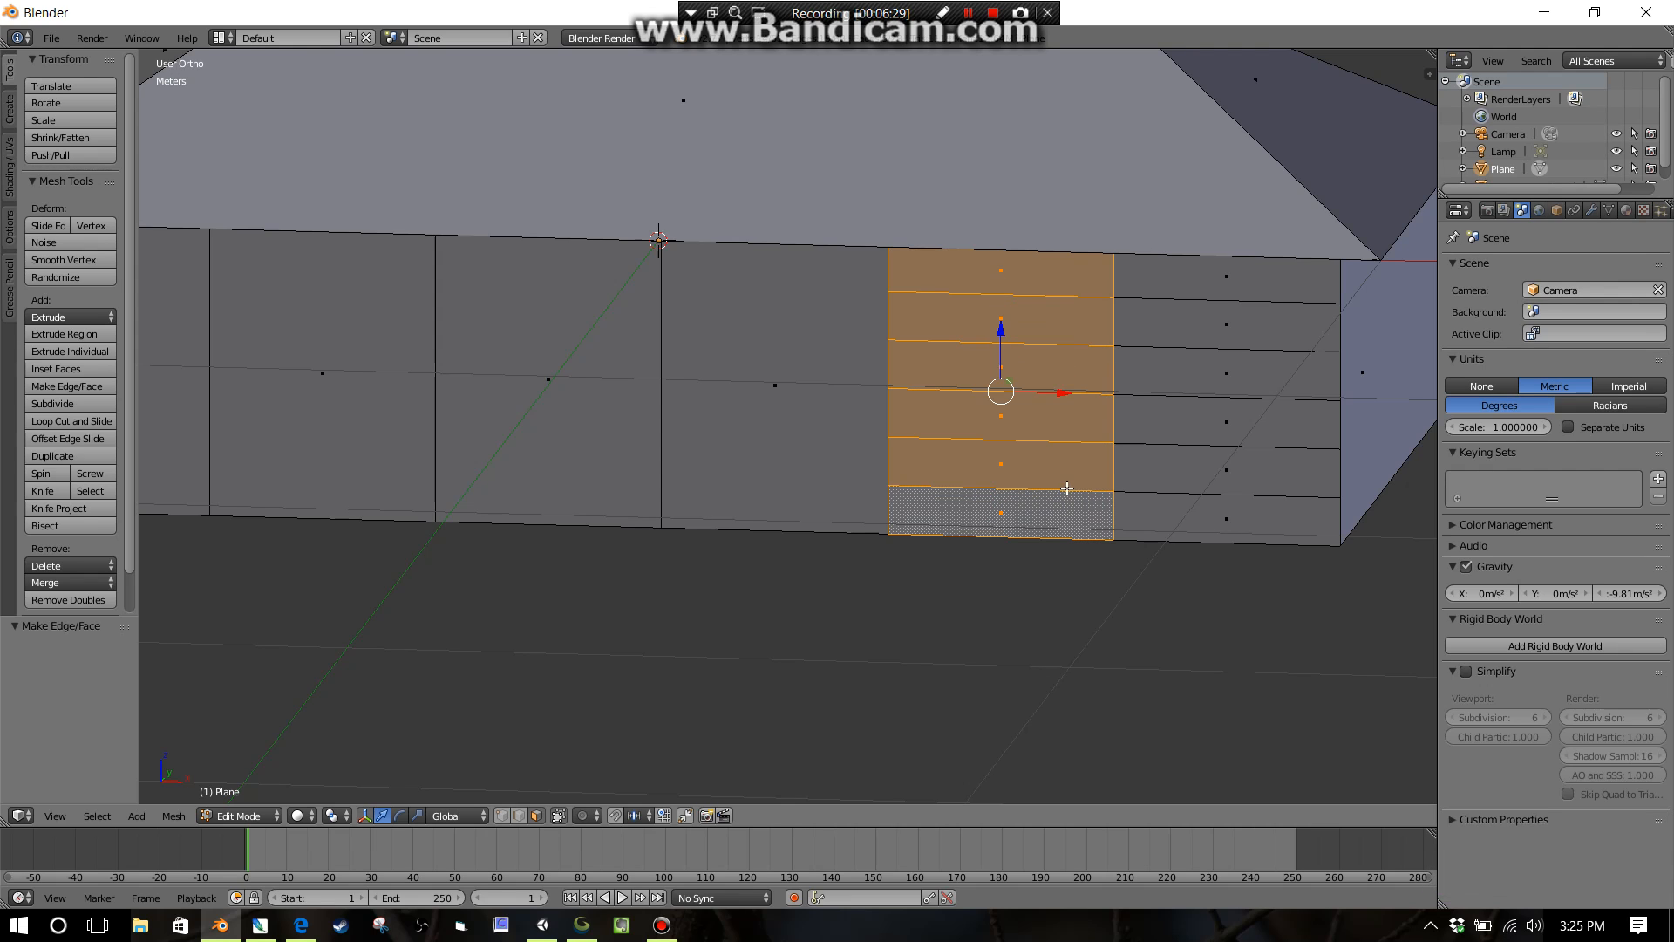
pyautogui.press('f')
# Merge the six stacked faces in the wall's rightmost column into one full-height face.
pyautogui.rightClick(1197, 282)
pyautogui.keyDown('shift'); pyautogui.rightClick(1192, 327); pyautogui.keyUp('shift')
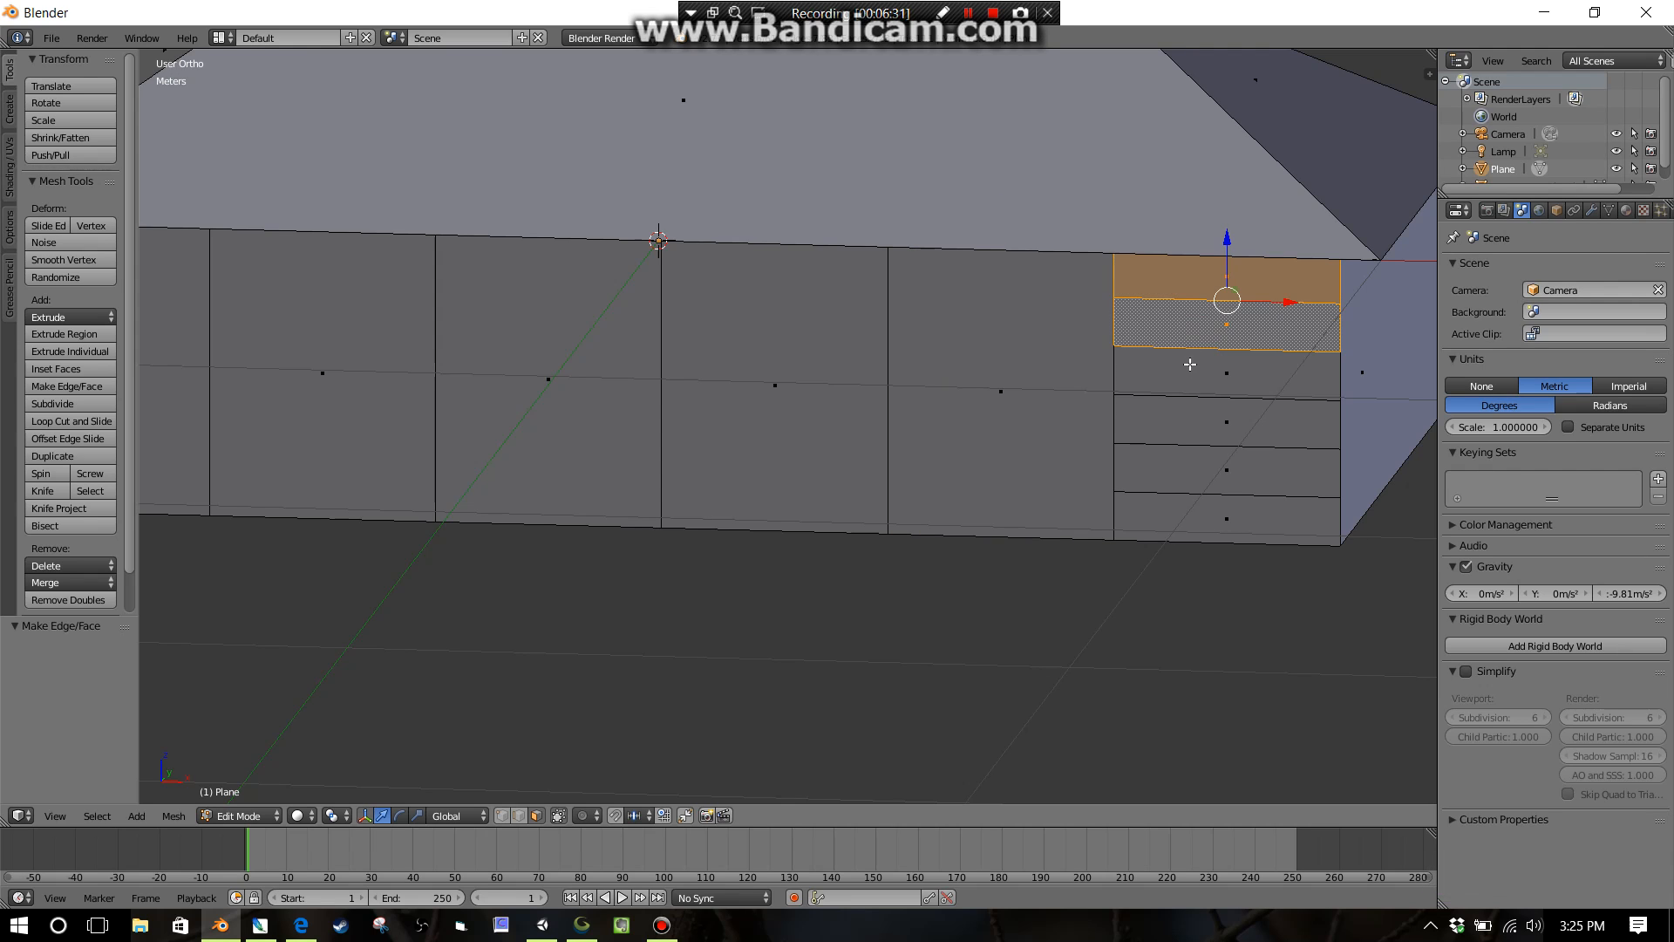
pyautogui.keyDown('shift'); pyautogui.rightClick(1190, 366); pyautogui.keyUp('shift')
pyautogui.keyDown('shift'); pyautogui.rightClick(1194, 416); pyautogui.keyUp('shift')
pyautogui.keyDown('shift'); pyautogui.rightClick(1192, 468); pyautogui.keyUp('shift')
pyautogui.keyDown('shift'); pyautogui.rightClick(1187, 516); pyautogui.keyUp('shift')
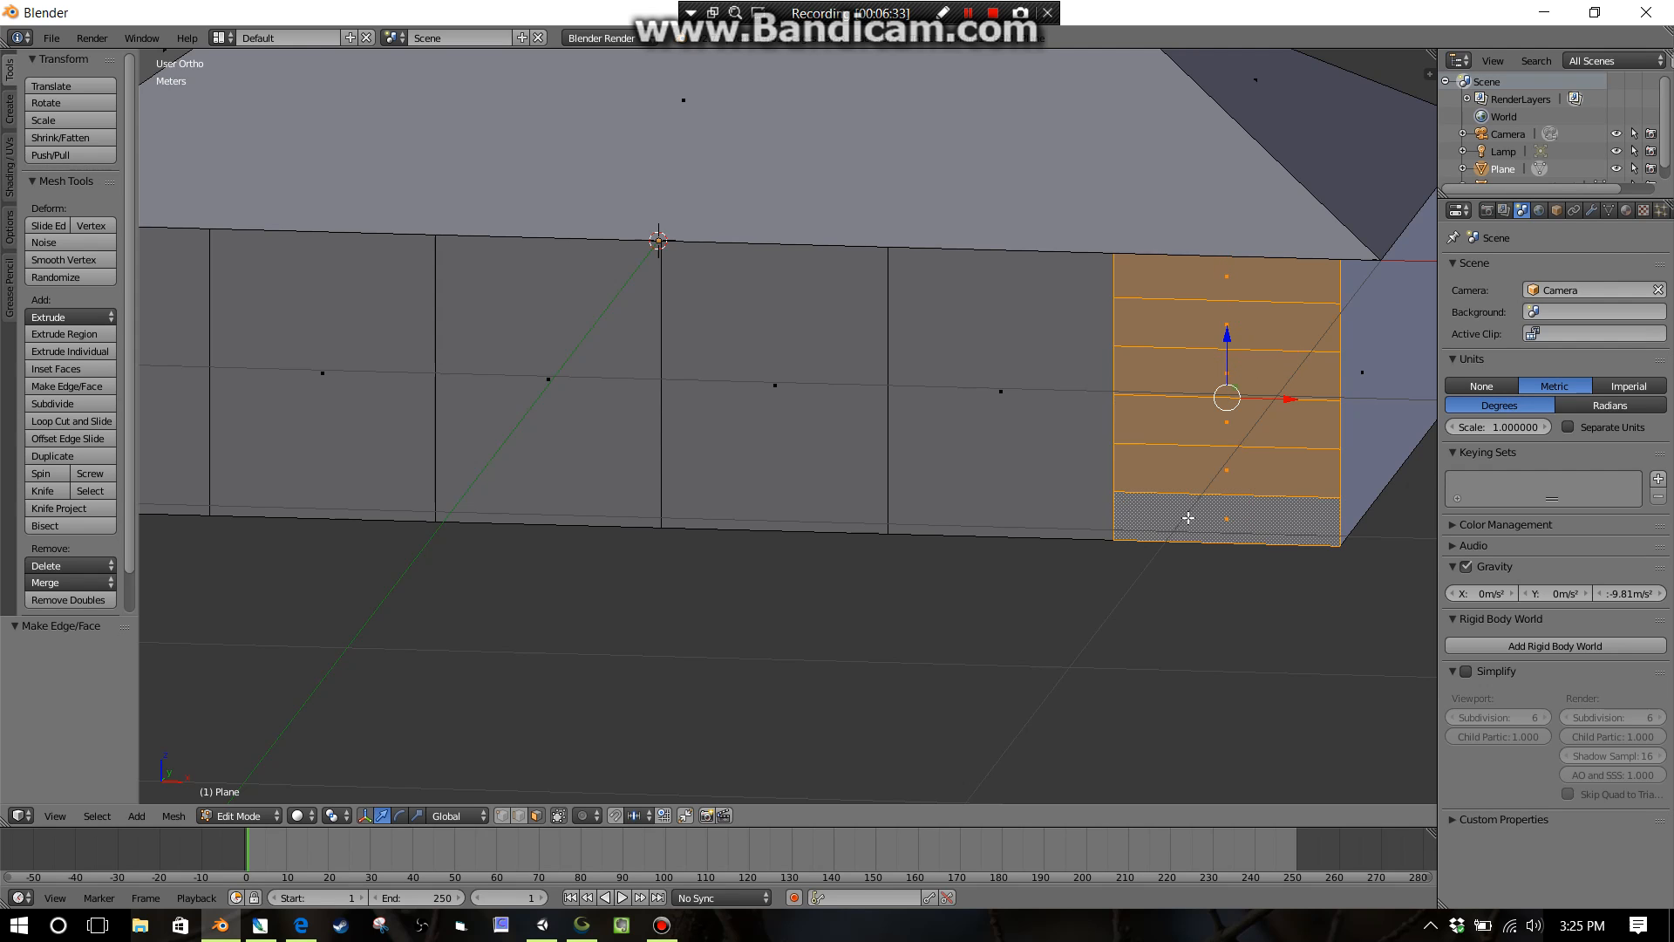
pyautogui.press('f')
# Switch to vertex selection and select the five intermediate vertices on the wall's central vertical edge.
pyautogui.scroll(5, 431, 386)
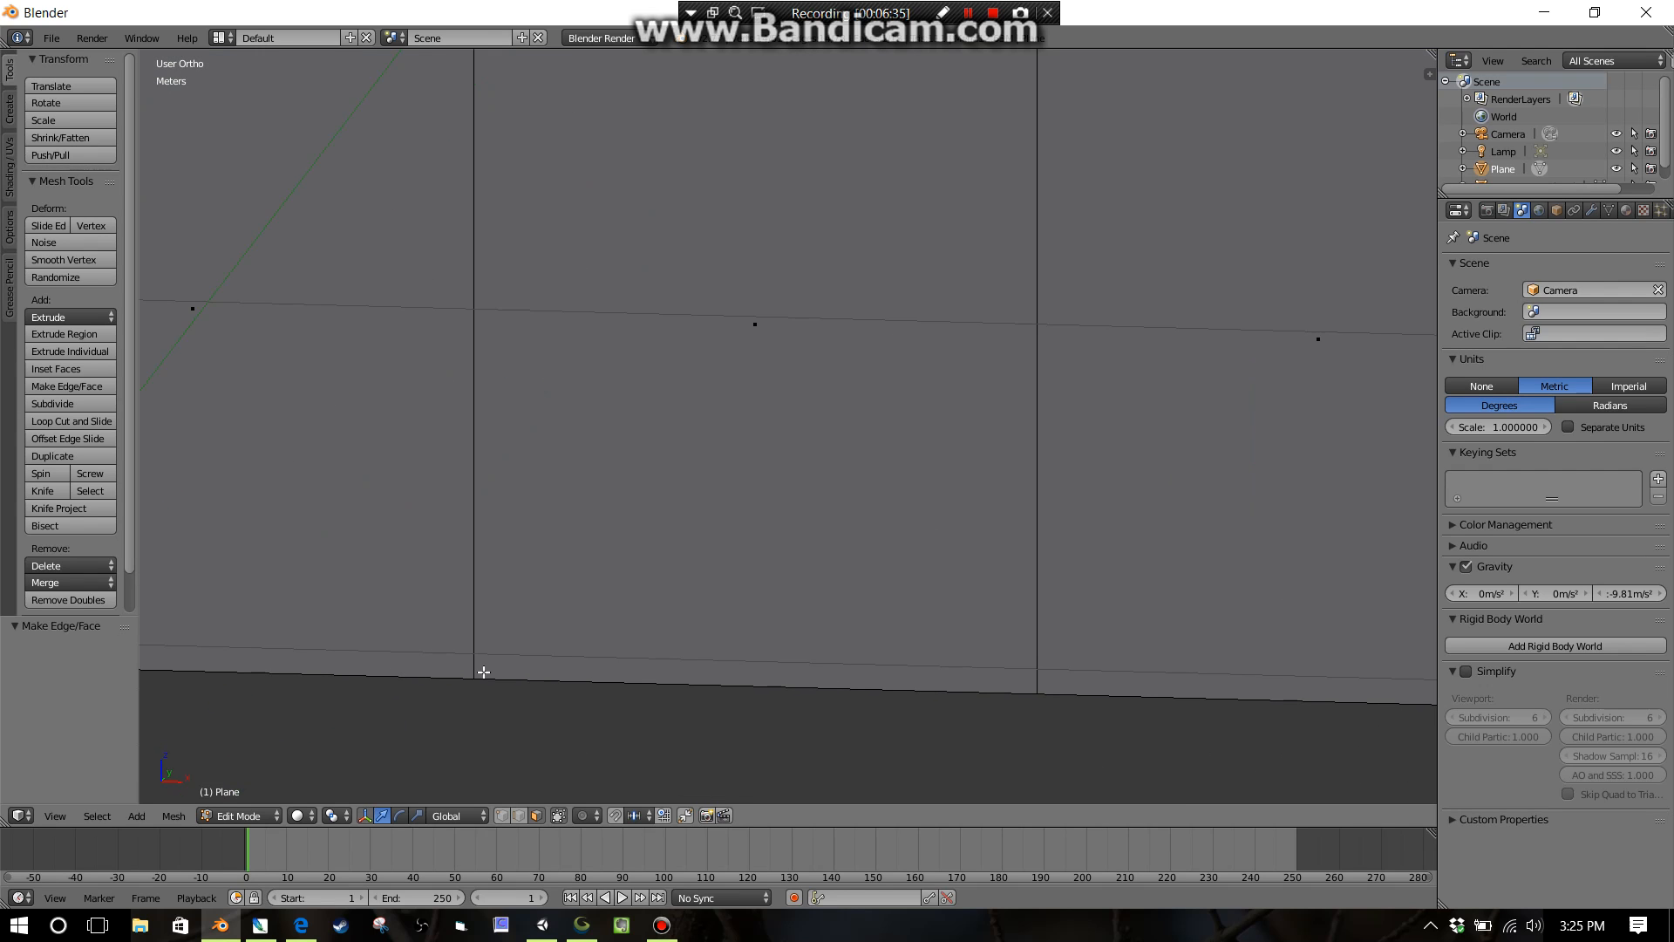
pyautogui.click(500, 816)
pyautogui.rightClick(473, 558)
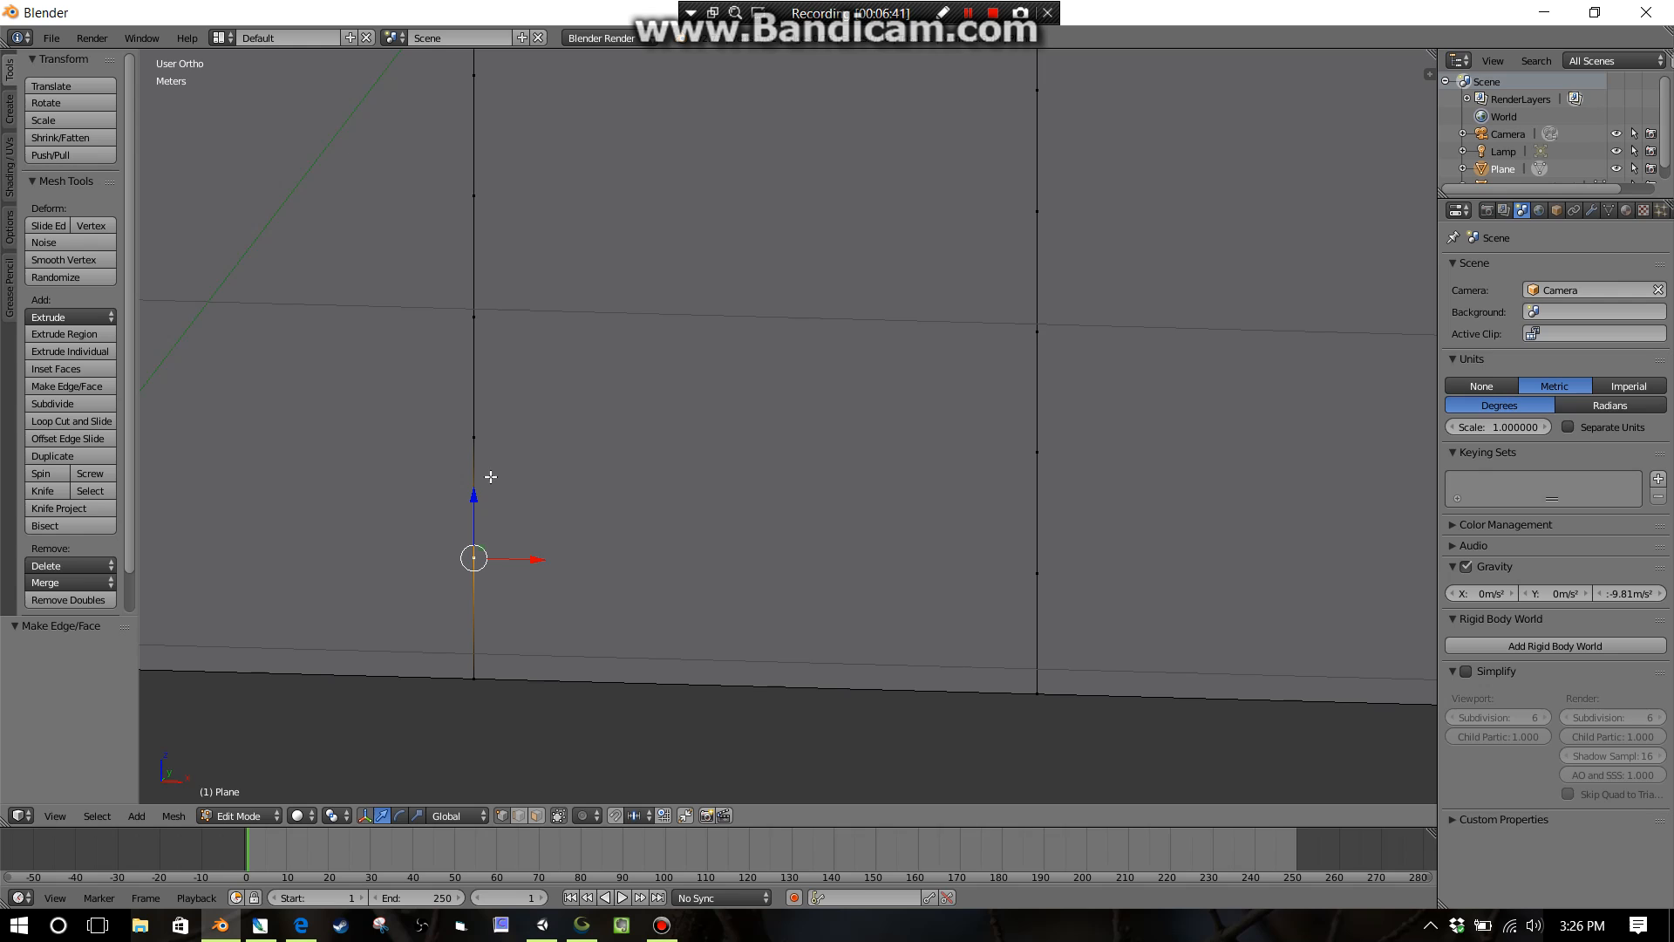
pyautogui.keyDown('shift'); pyautogui.rightClick(478, 437); pyautogui.keyUp('shift')
pyautogui.keyDown('shift'); pyautogui.rightClick(474, 312); pyautogui.keyUp('shift')
pyautogui.keyDown('shift'); pyautogui.rightClick(476, 197); pyautogui.keyUp('shift')
pyautogui.keyDown('shift'); pyautogui.rightClick(476, 77); pyautogui.keyUp('shift')
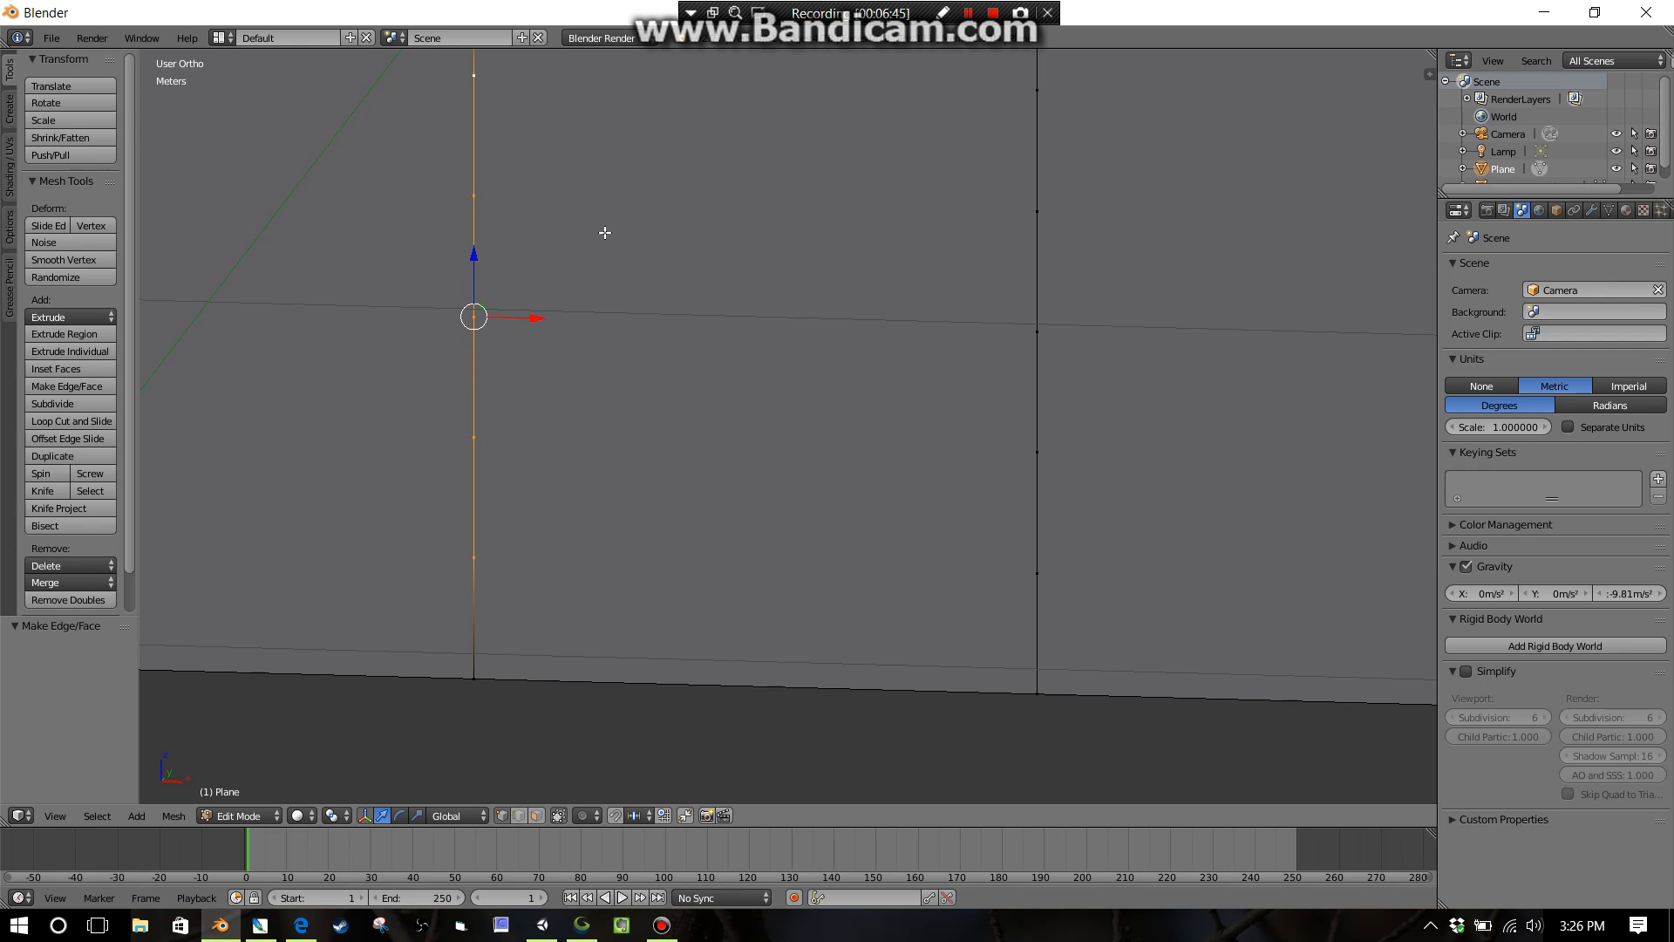
# Add the five intermediate vertices on the vertical edge right of the wall's centre to the selection and dissolve all ten selected vertices.
pyautogui.keyDown('shift'); pyautogui.moveTo(605, 233); pyautogui.dragTo(676, 318, button='middle'); pyautogui.keyUp('shift')
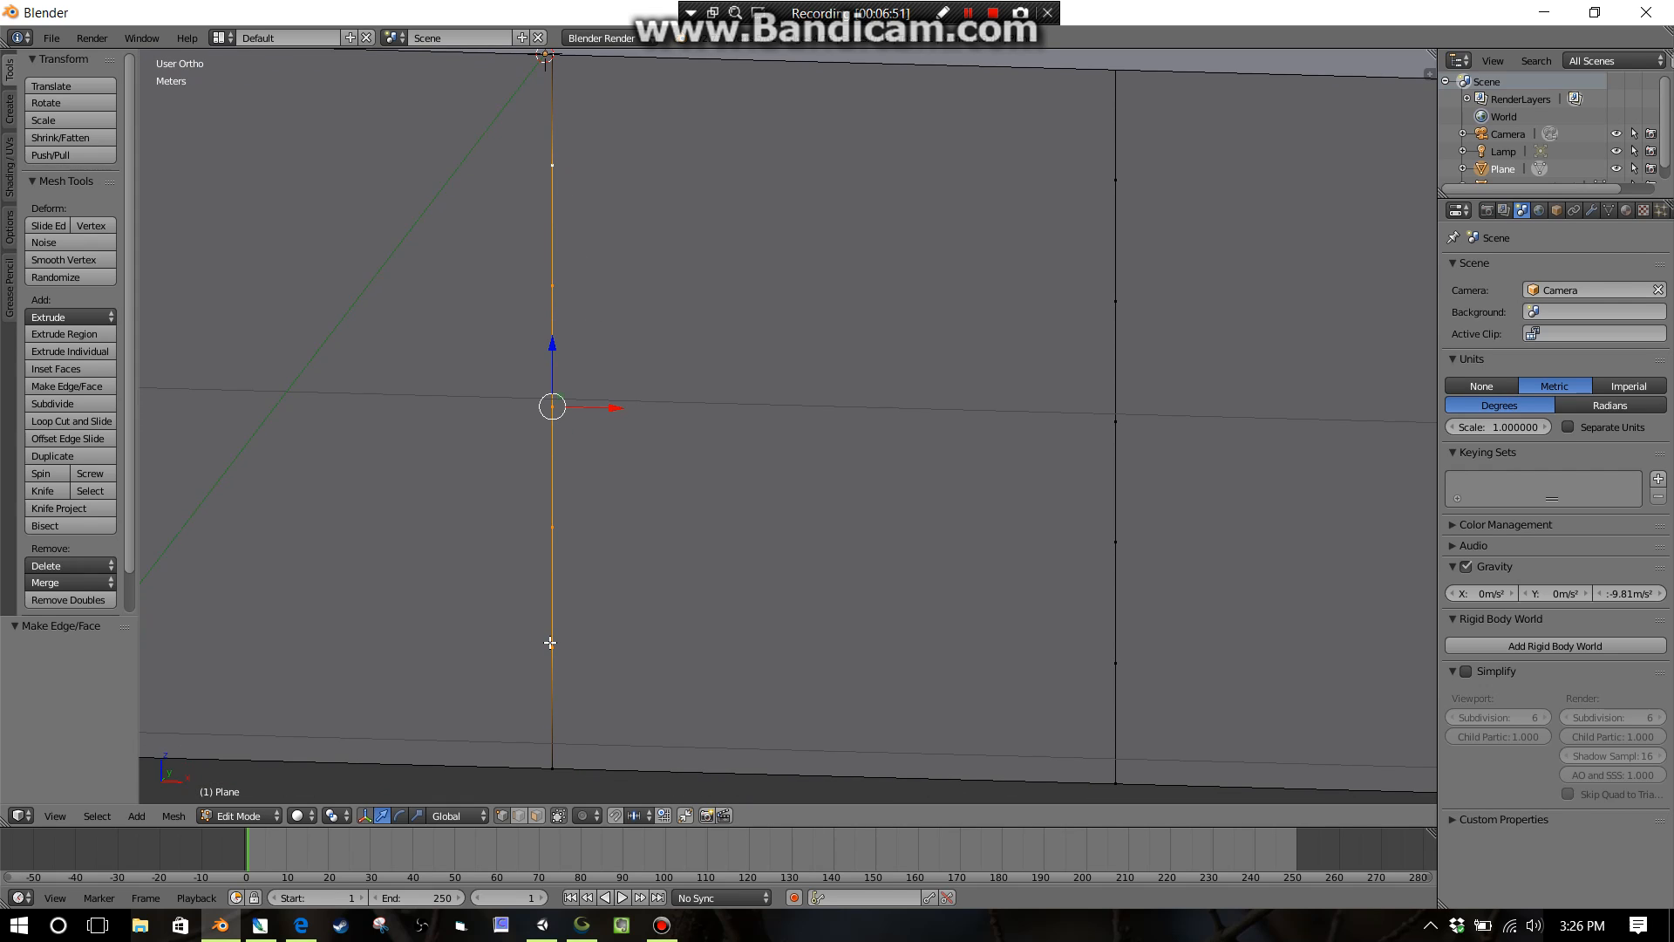
pyautogui.keyDown('shift'); pyautogui.rightClick(1118, 668); pyautogui.keyUp('shift')
pyautogui.keyDown('shift'); pyautogui.rightClick(1108, 523); pyautogui.keyUp('shift')
pyautogui.keyDown('shift'); pyautogui.rightClick(1110, 415); pyautogui.keyUp('shift')
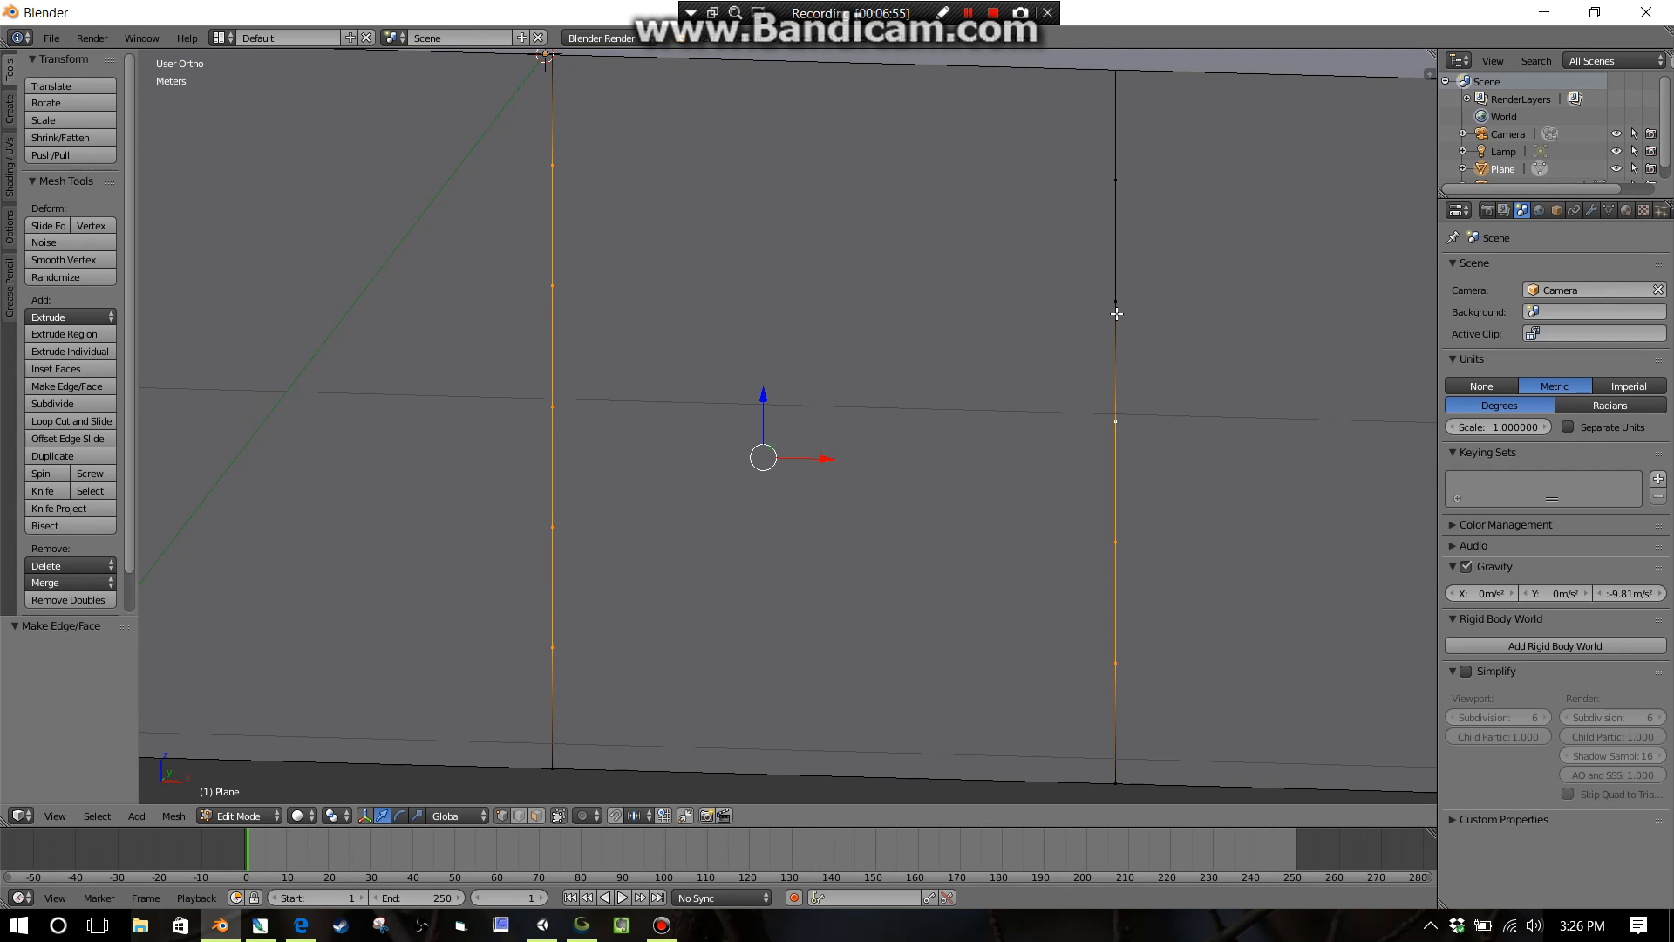
pyautogui.keyDown('shift'); pyautogui.rightClick(1114, 312); pyautogui.keyUp('shift')
pyautogui.keyDown('shift'); pyautogui.rightClick(1111, 182); pyautogui.keyUp('shift')
pyautogui.press('x')
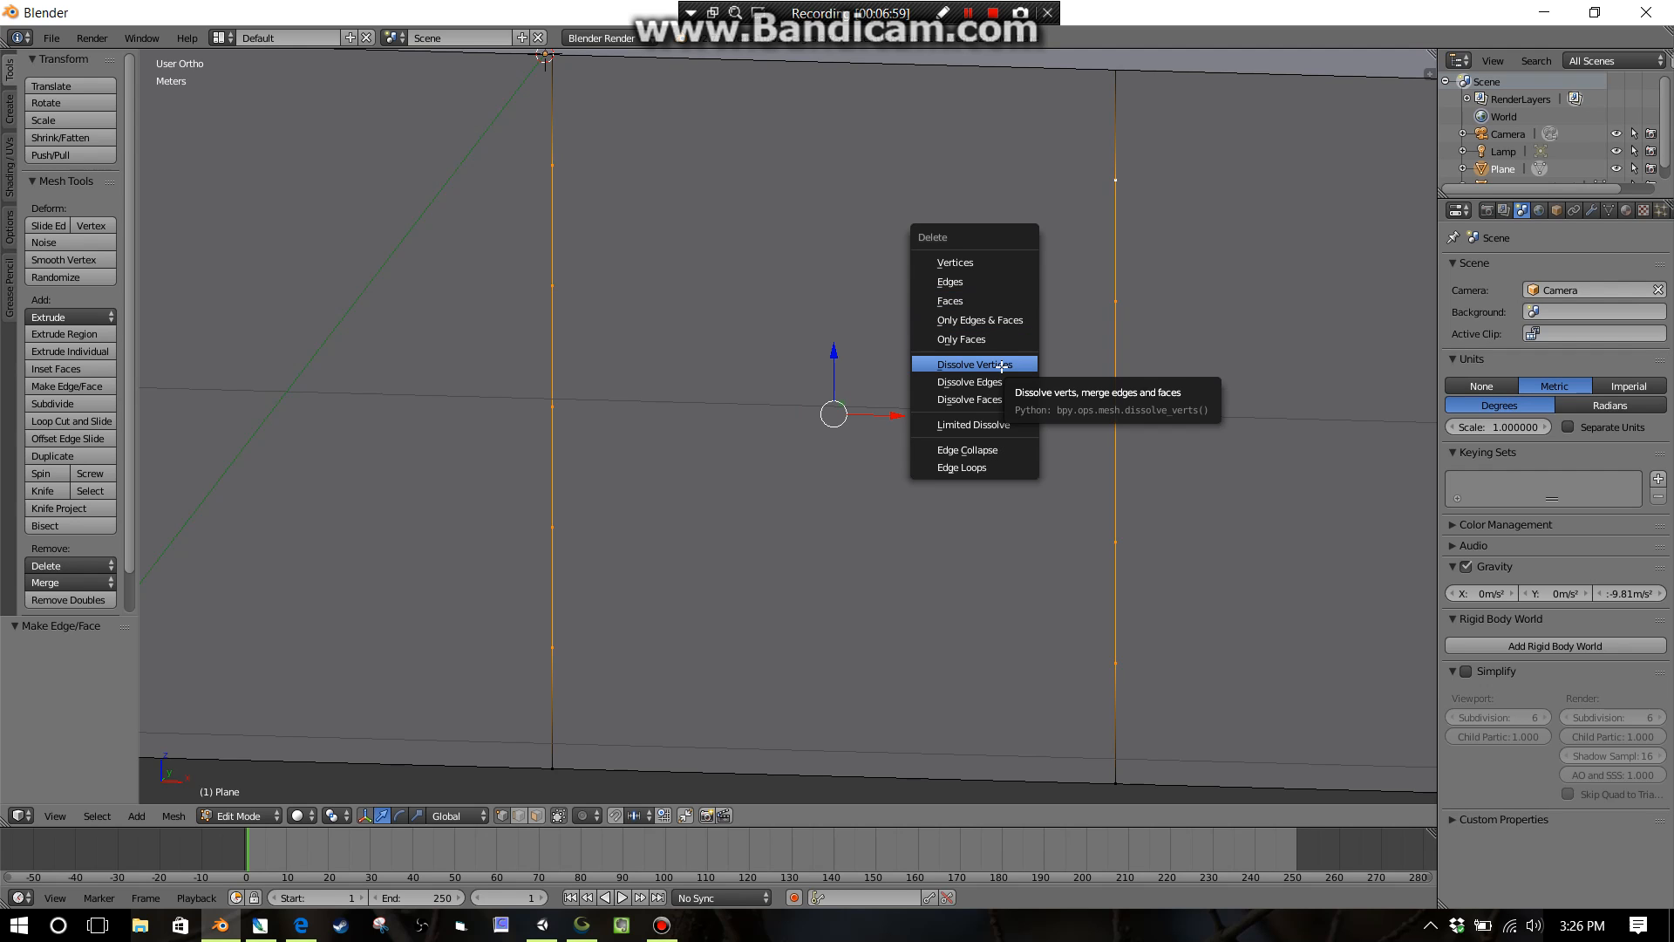
pyautogui.click(1001, 366)
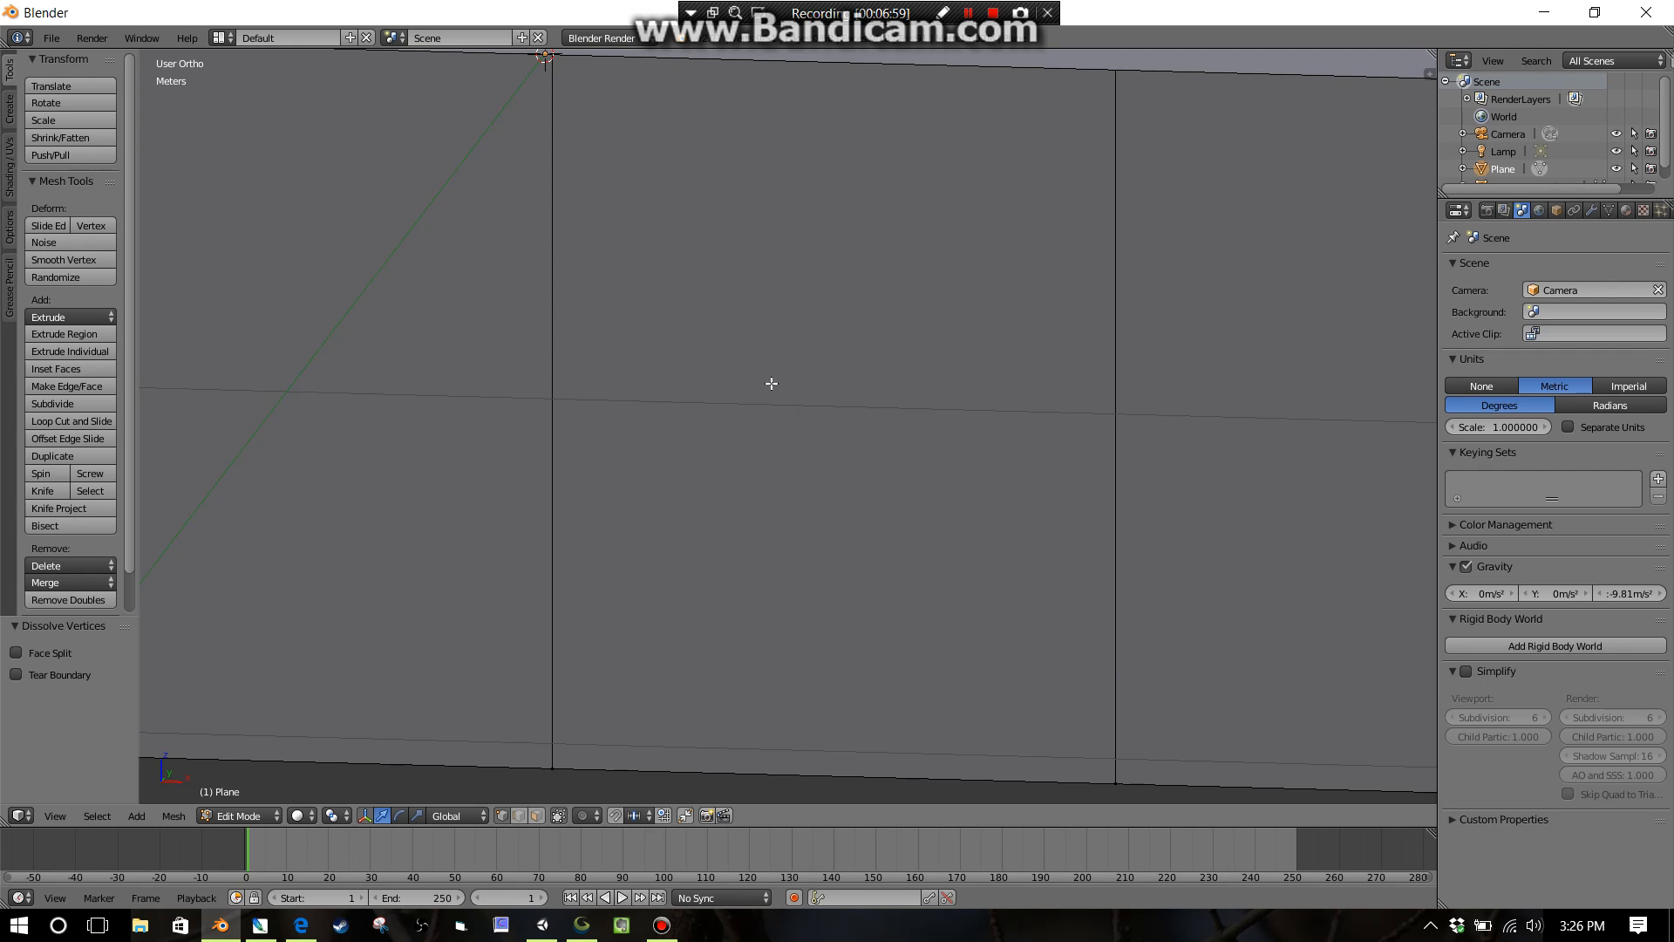
# Circle-select the intermediate vertices on the wall's rightmost dividing edge and right corner edge, and dissolve them.
pyautogui.scroll(-3, 817, 434)
pyautogui.keyDown('shift'); pyautogui.moveTo(1133, 467); pyautogui.dragTo(758, 448, button='middle'); pyautogui.keyUp('shift')
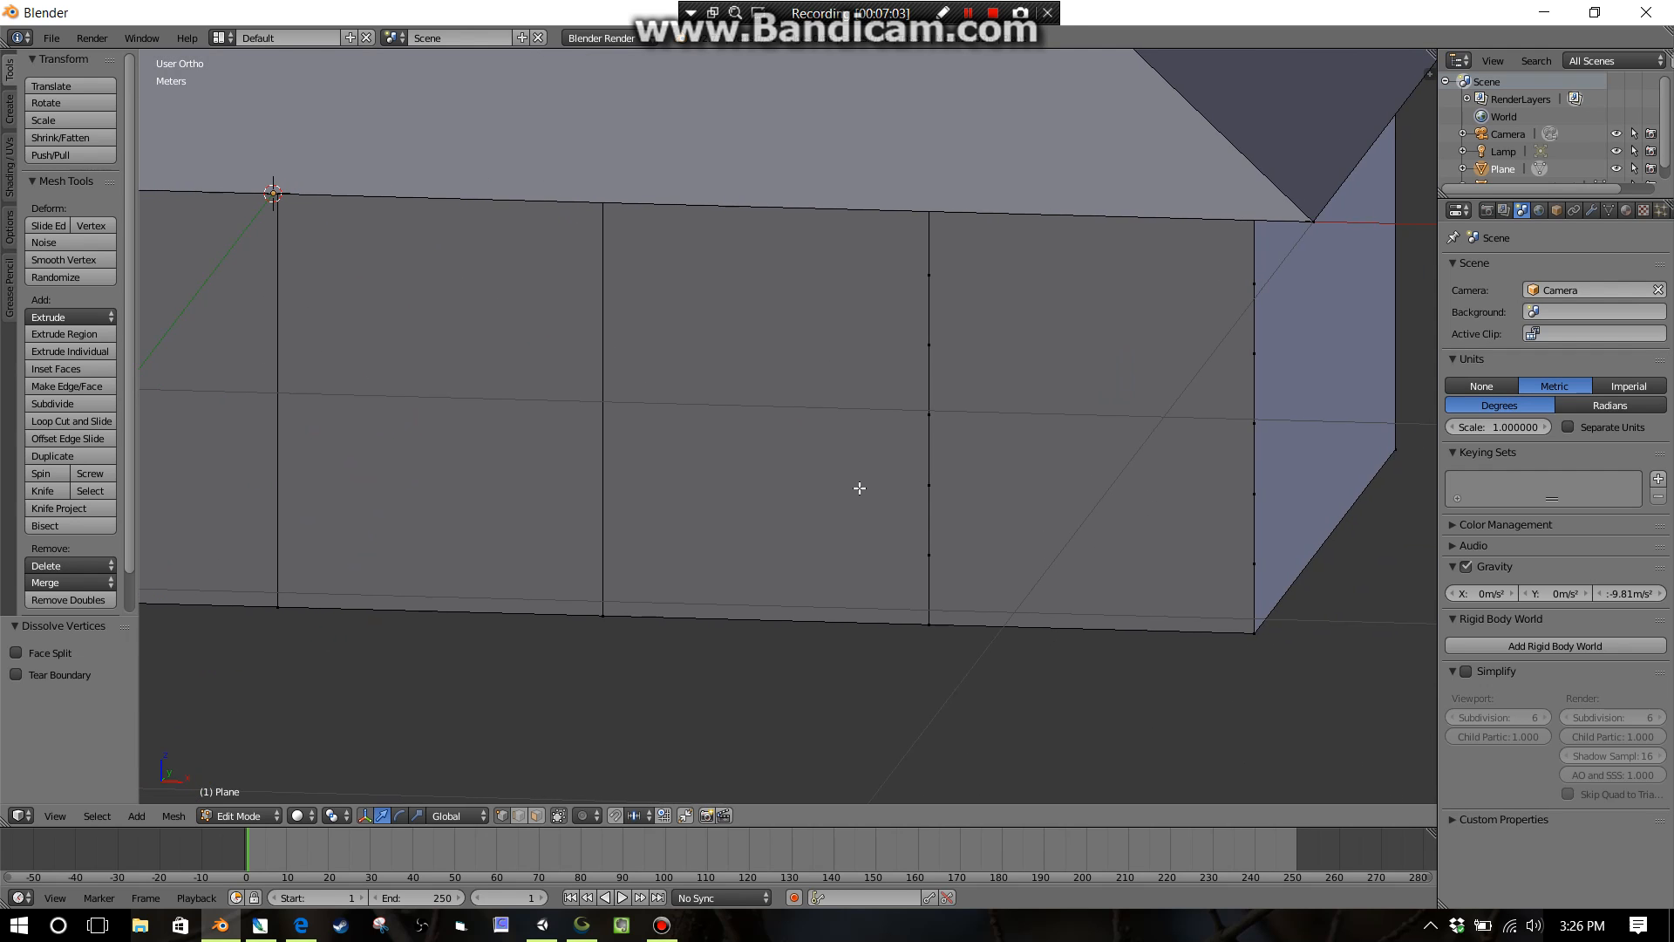
pyautogui.scroll(2, 860, 489)
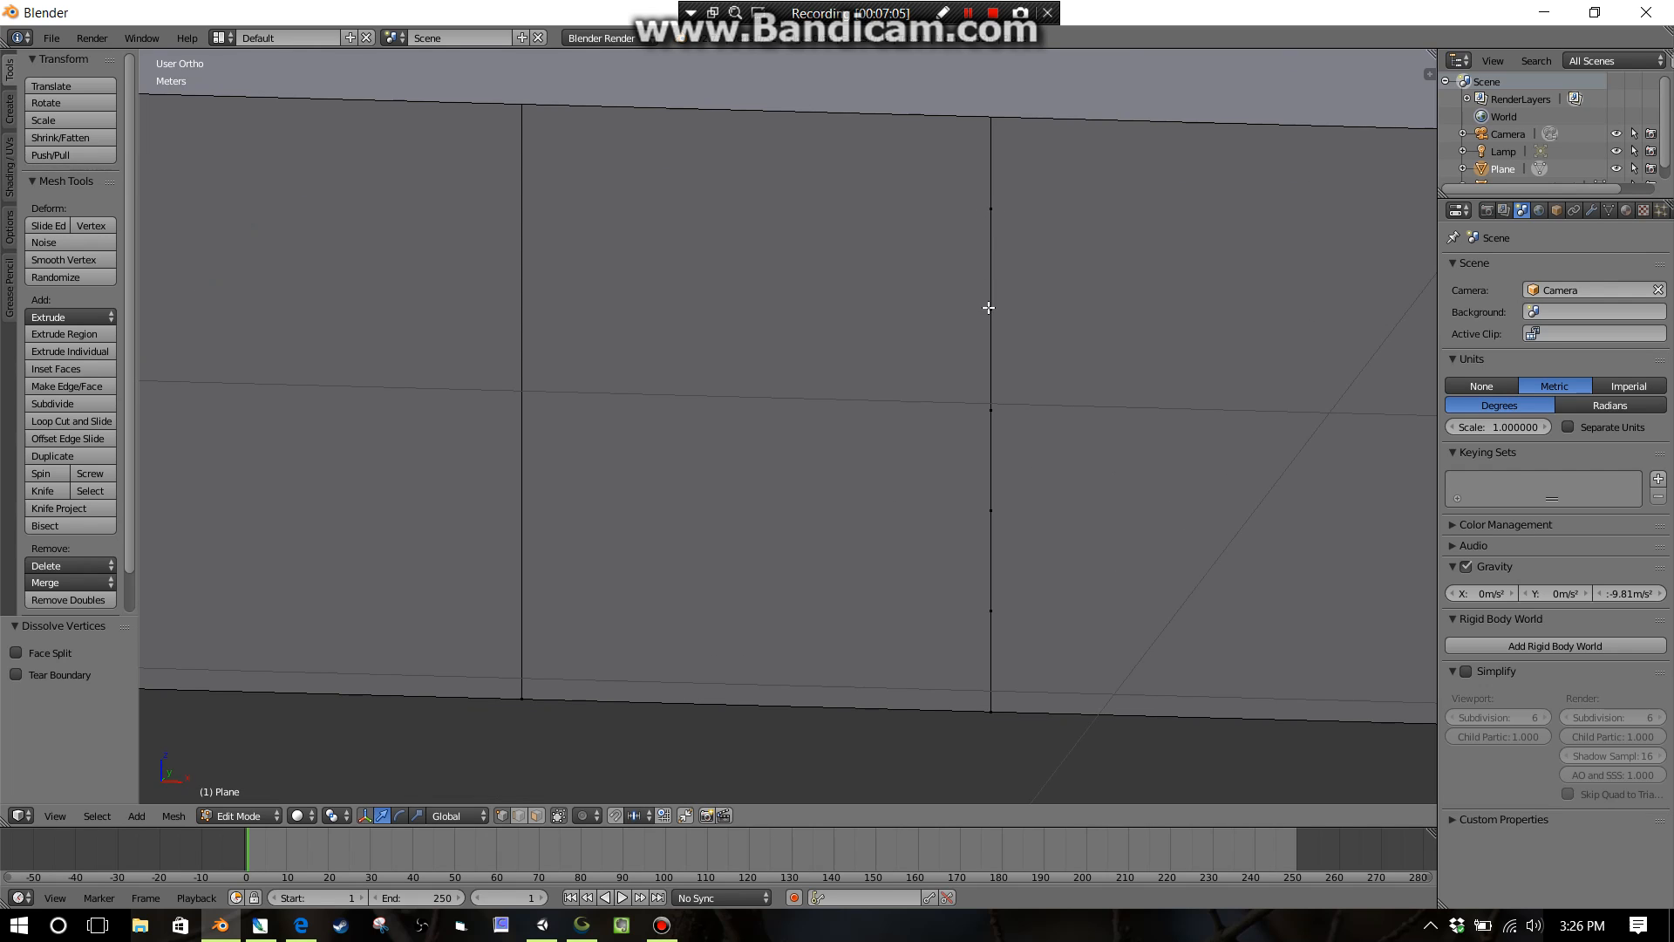
pyautogui.scroll(-1, 1042, 442)
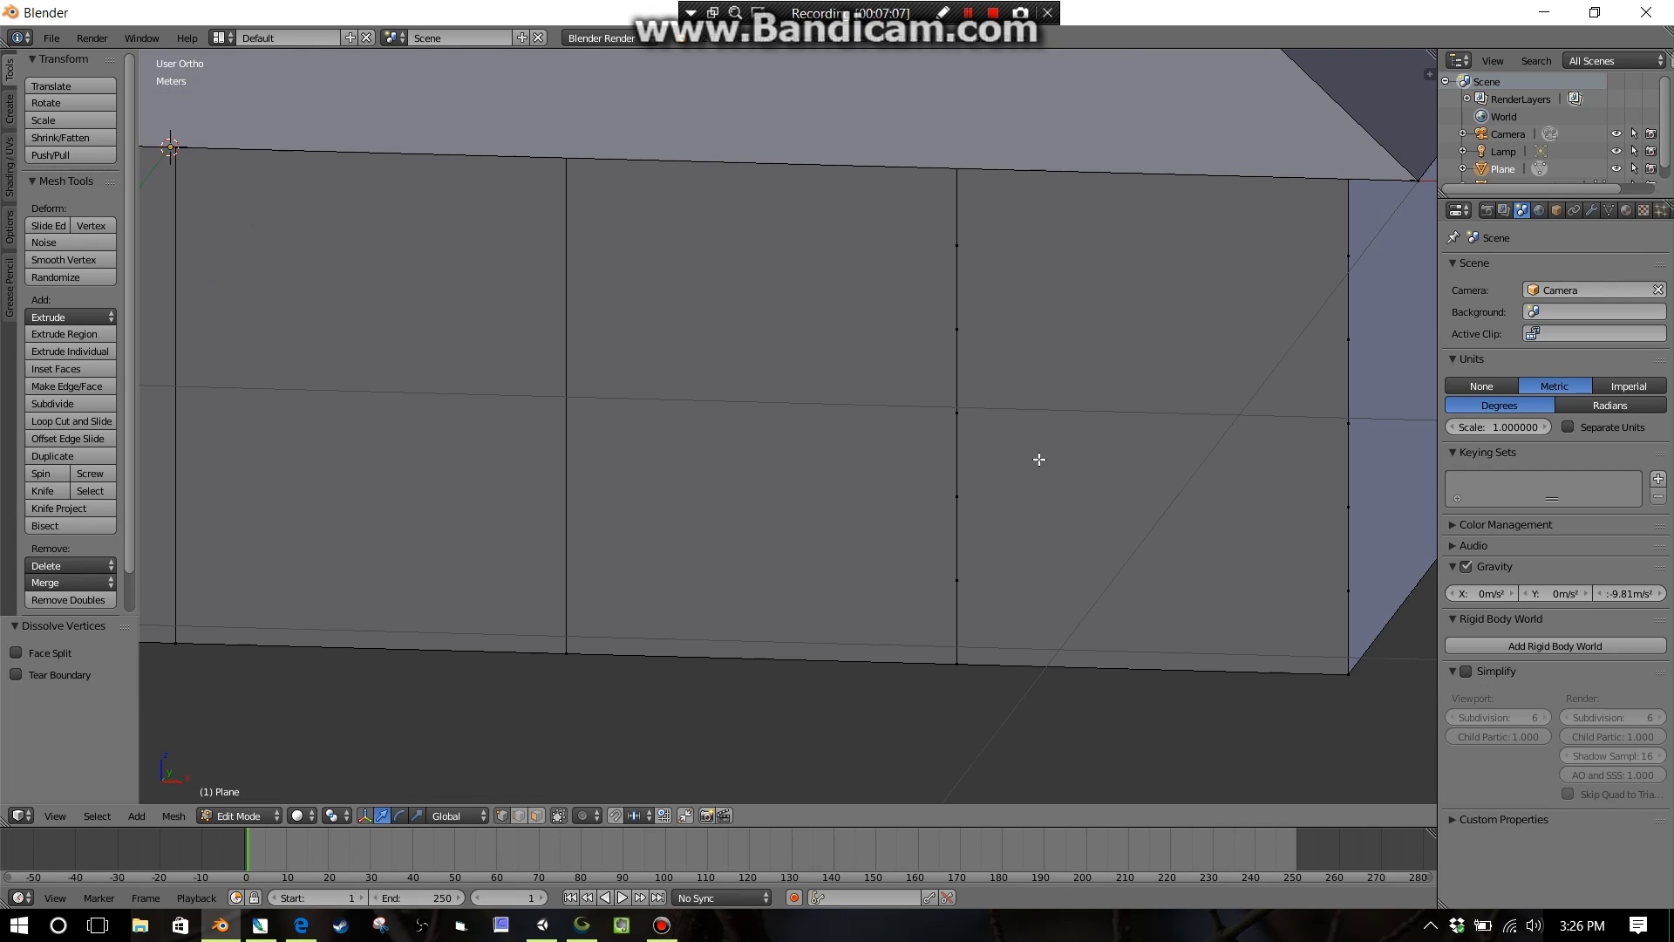
pyautogui.keyDown('shift'); pyautogui.moveTo(1038, 460); pyautogui.dragTo(871, 467, button='middle'); pyautogui.keyUp('shift')
pyautogui.scroll(1, 873, 469)
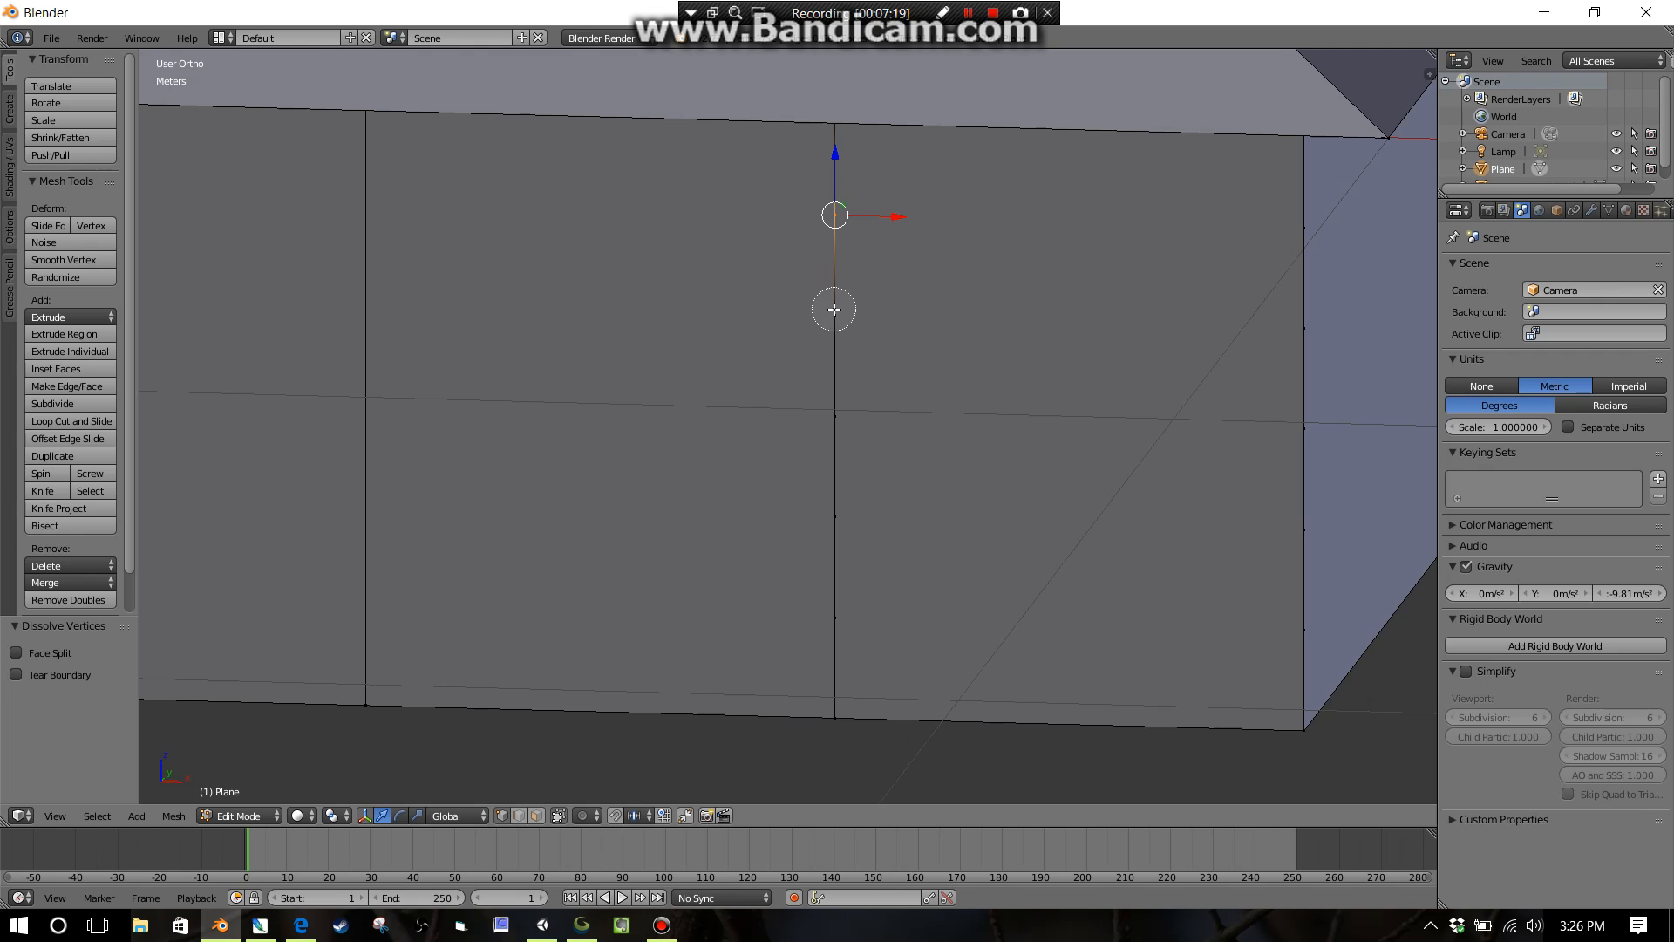
pyautogui.moveTo(829, 306); pyautogui.dragTo(844, 624)
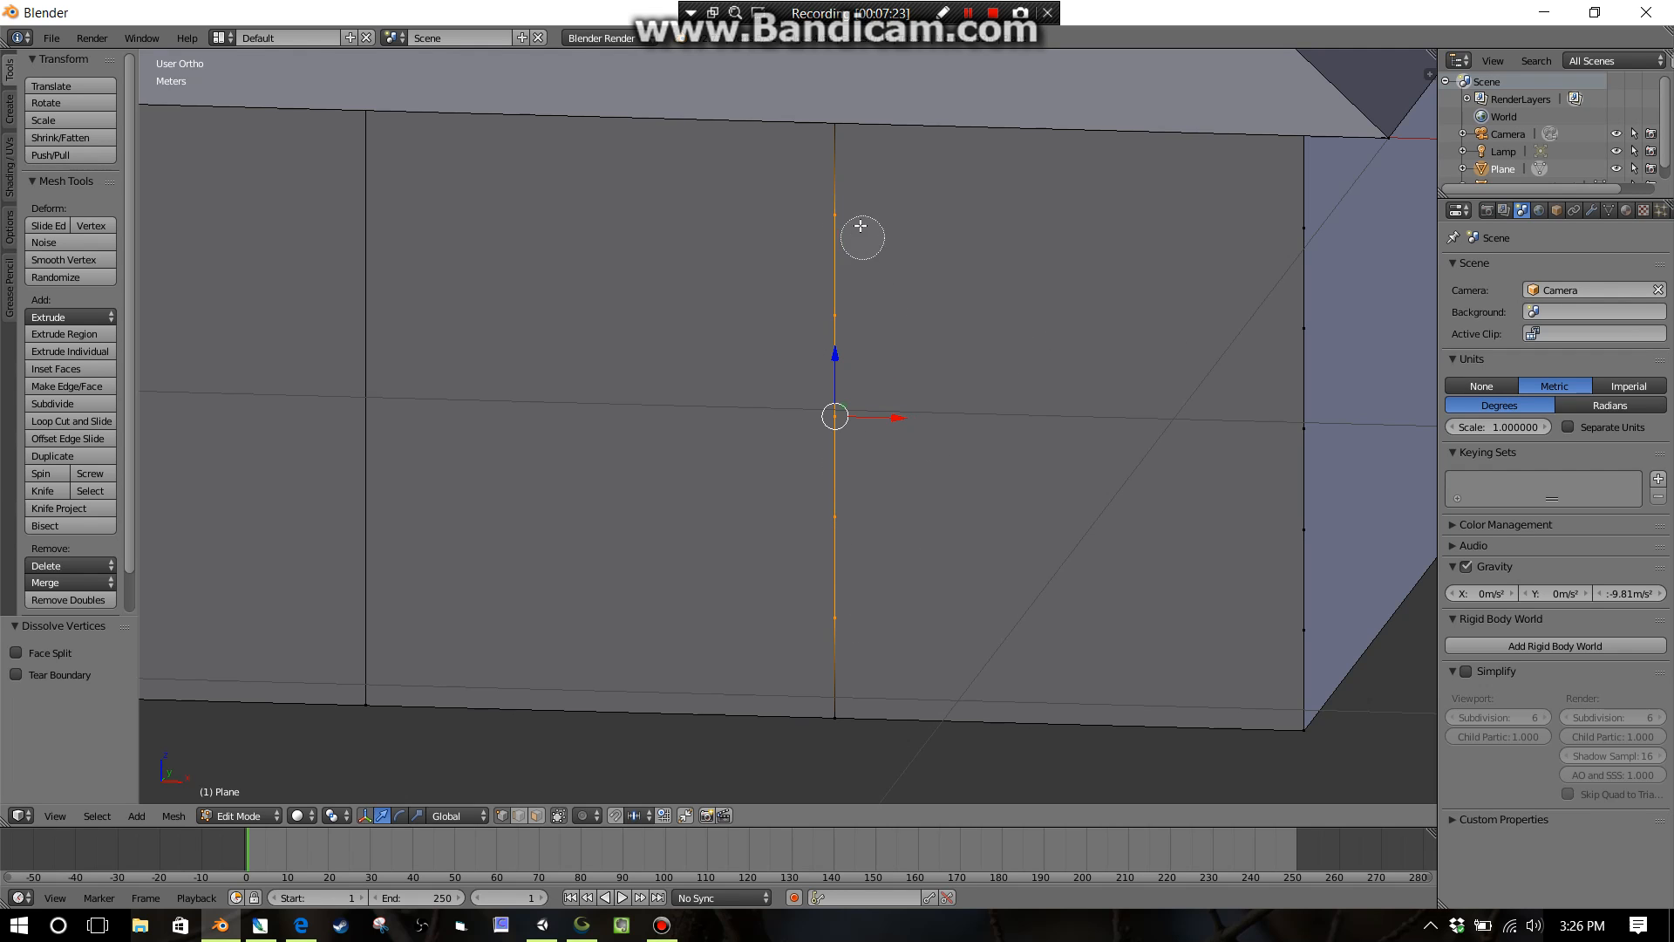
pyautogui.click(1302, 235)
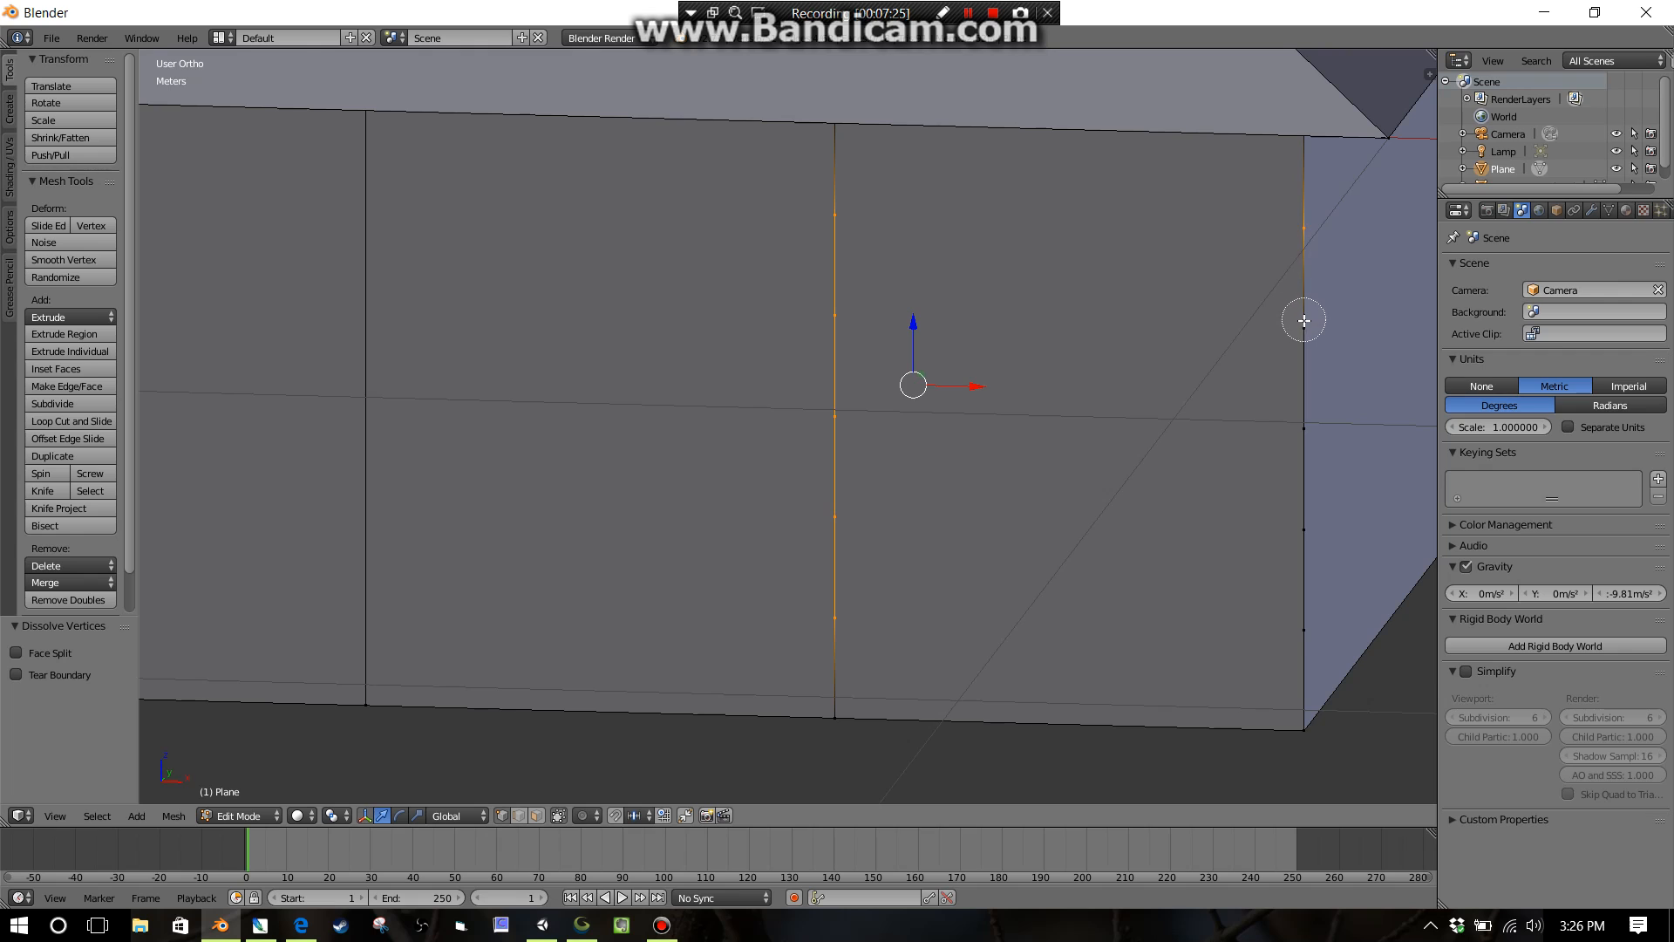
pyautogui.moveTo(1304, 320); pyautogui.dragTo(1299, 636)
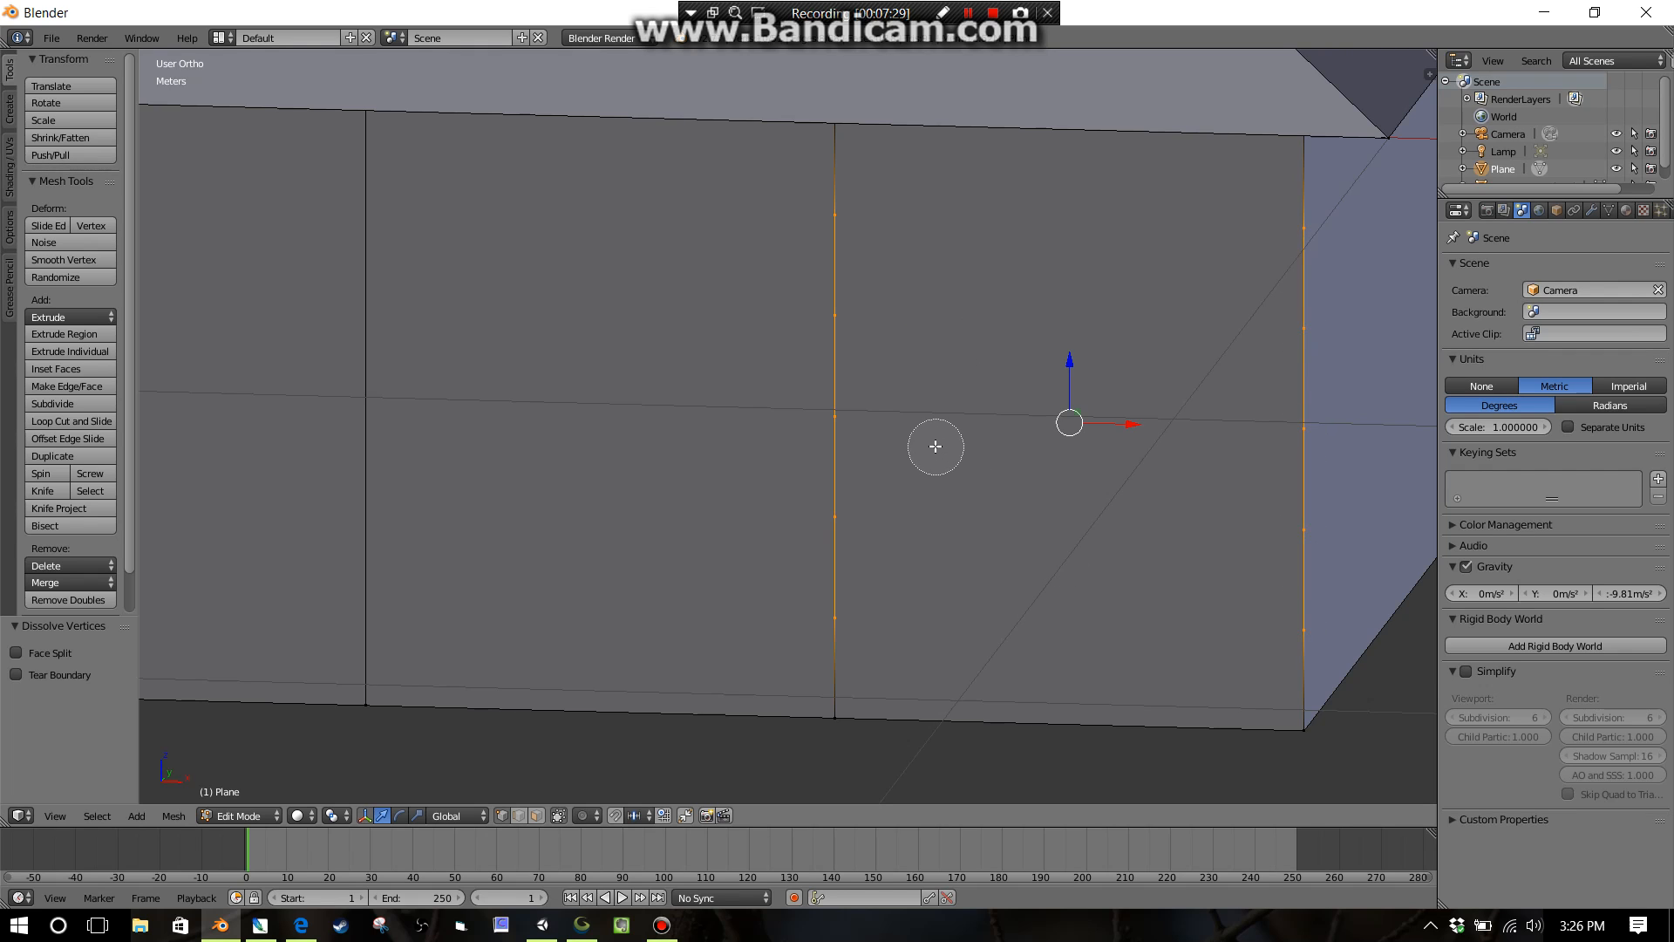
pyautogui.scroll(-20, 924, 447)
pyautogui.scroll(7, 619, 422)
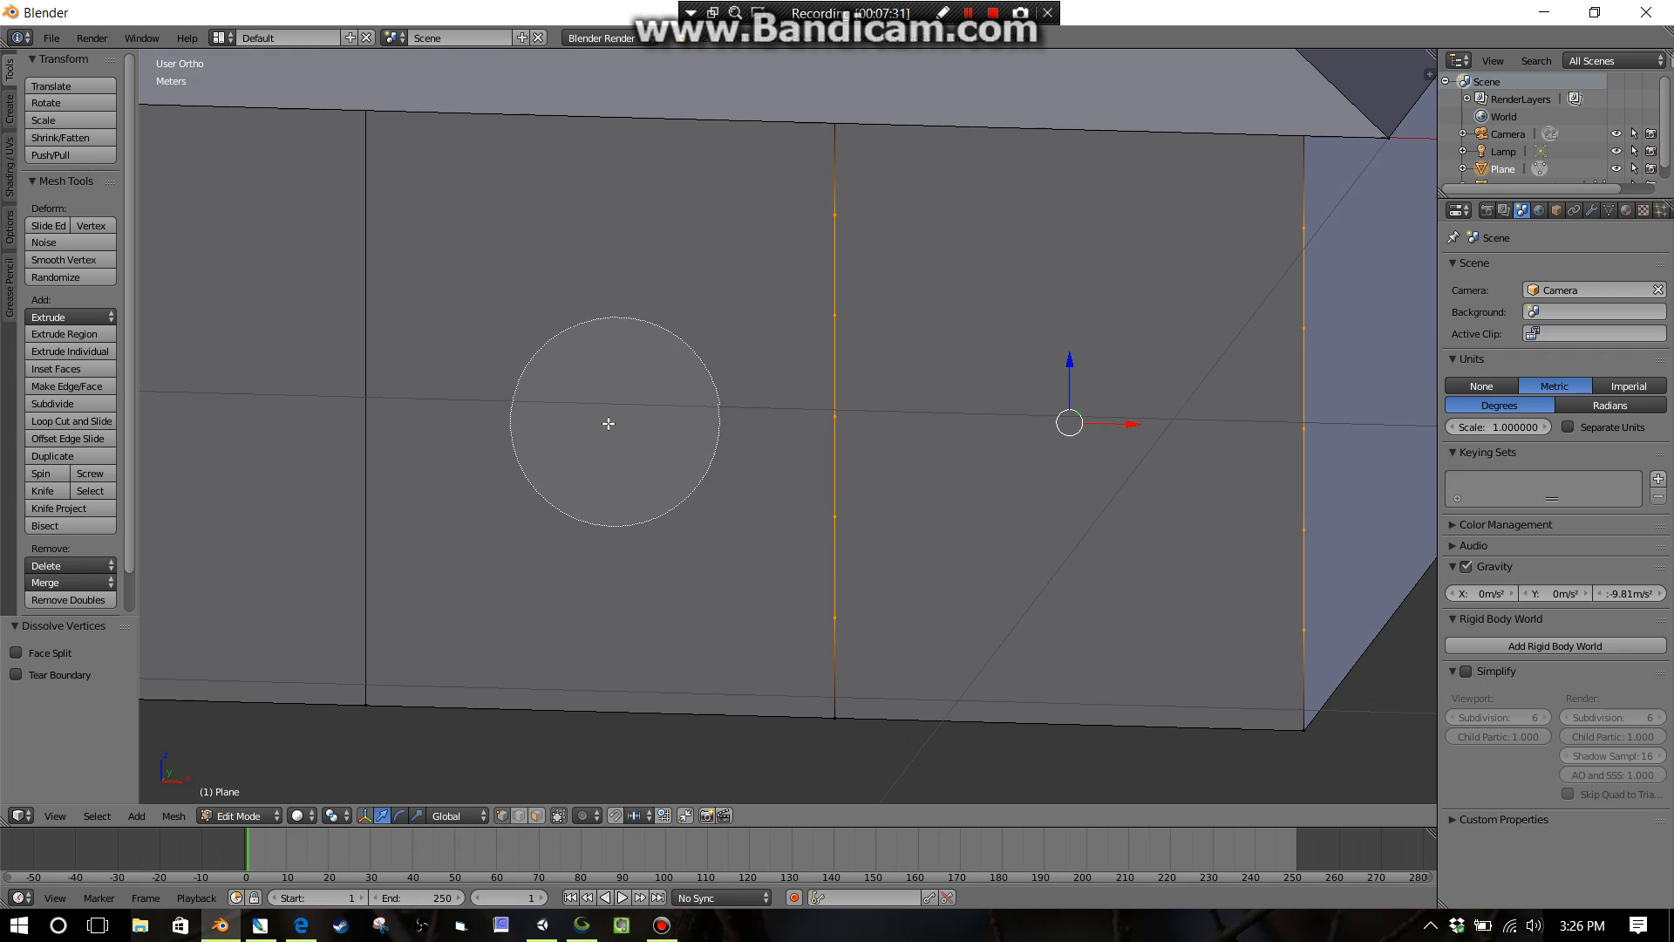
pyautogui.scroll(8, 609, 423)
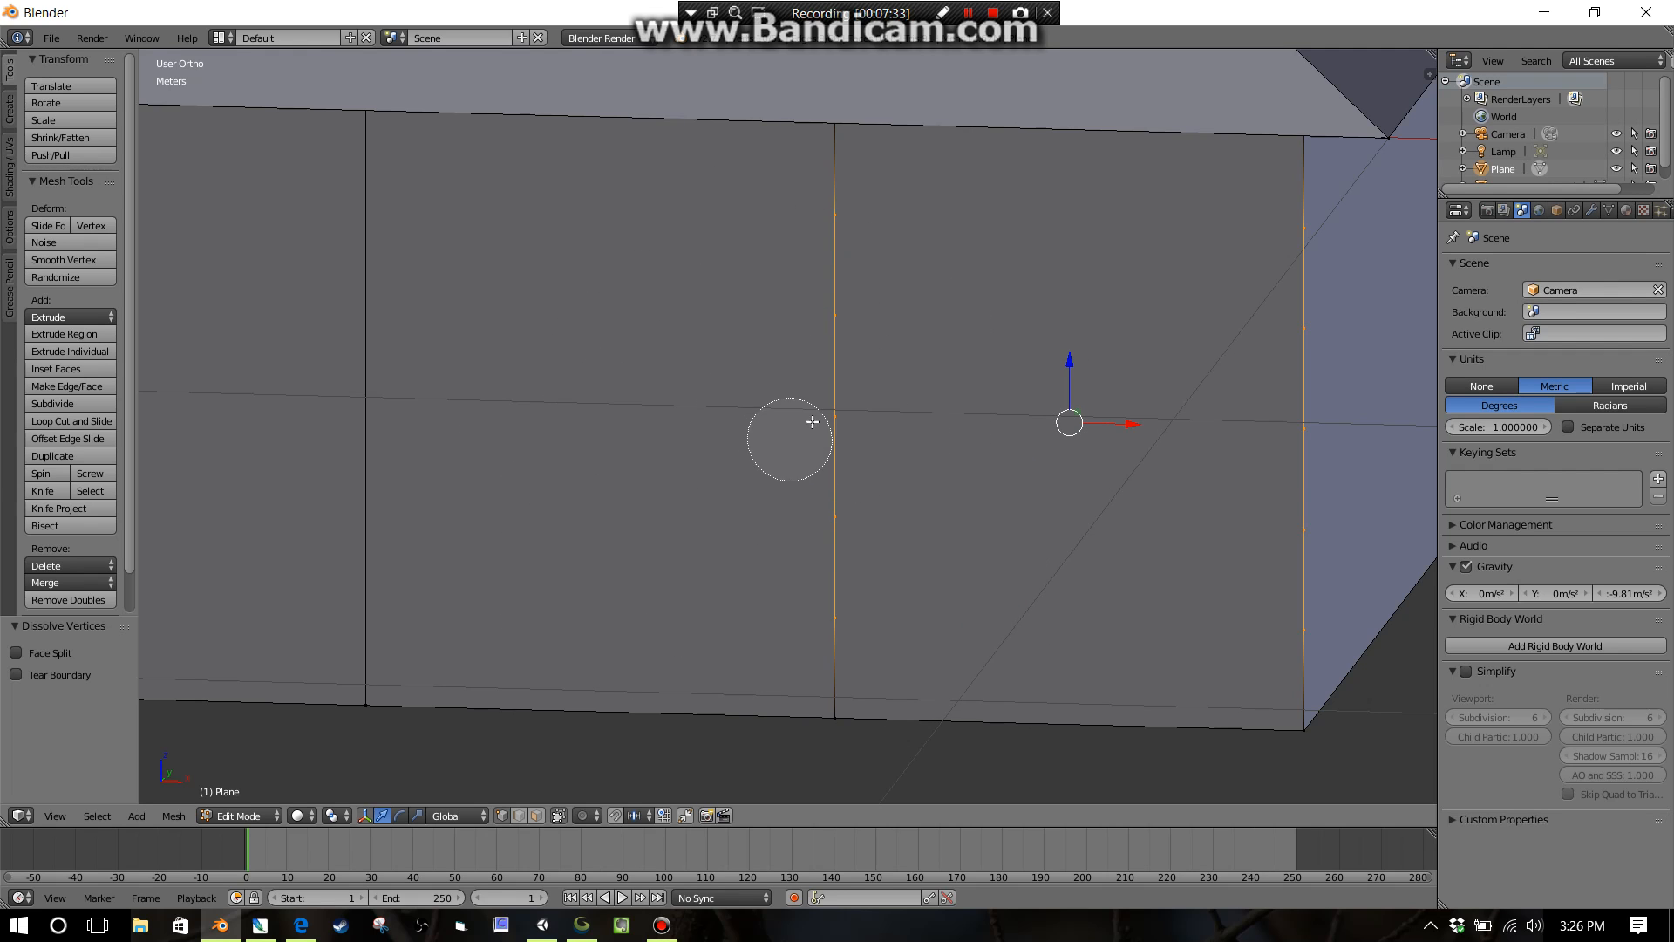
pyautogui.scroll(-2, 837, 422)
pyautogui.scroll(2, 905, 371)
pyautogui.press('x')
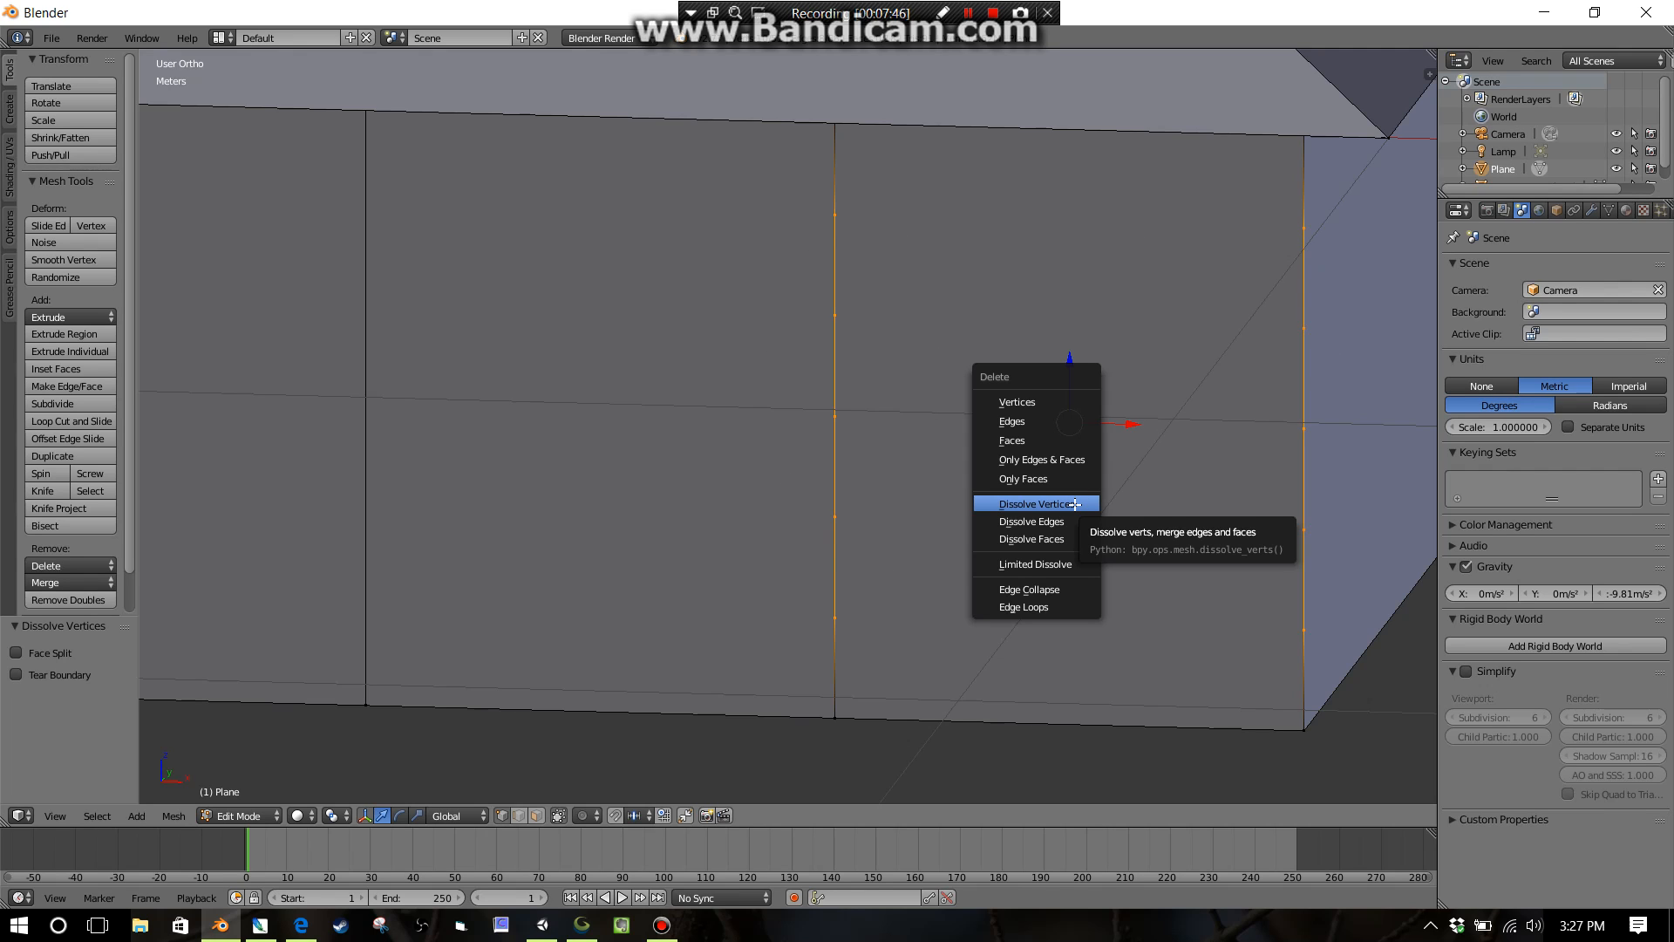
pyautogui.click(1075, 504)
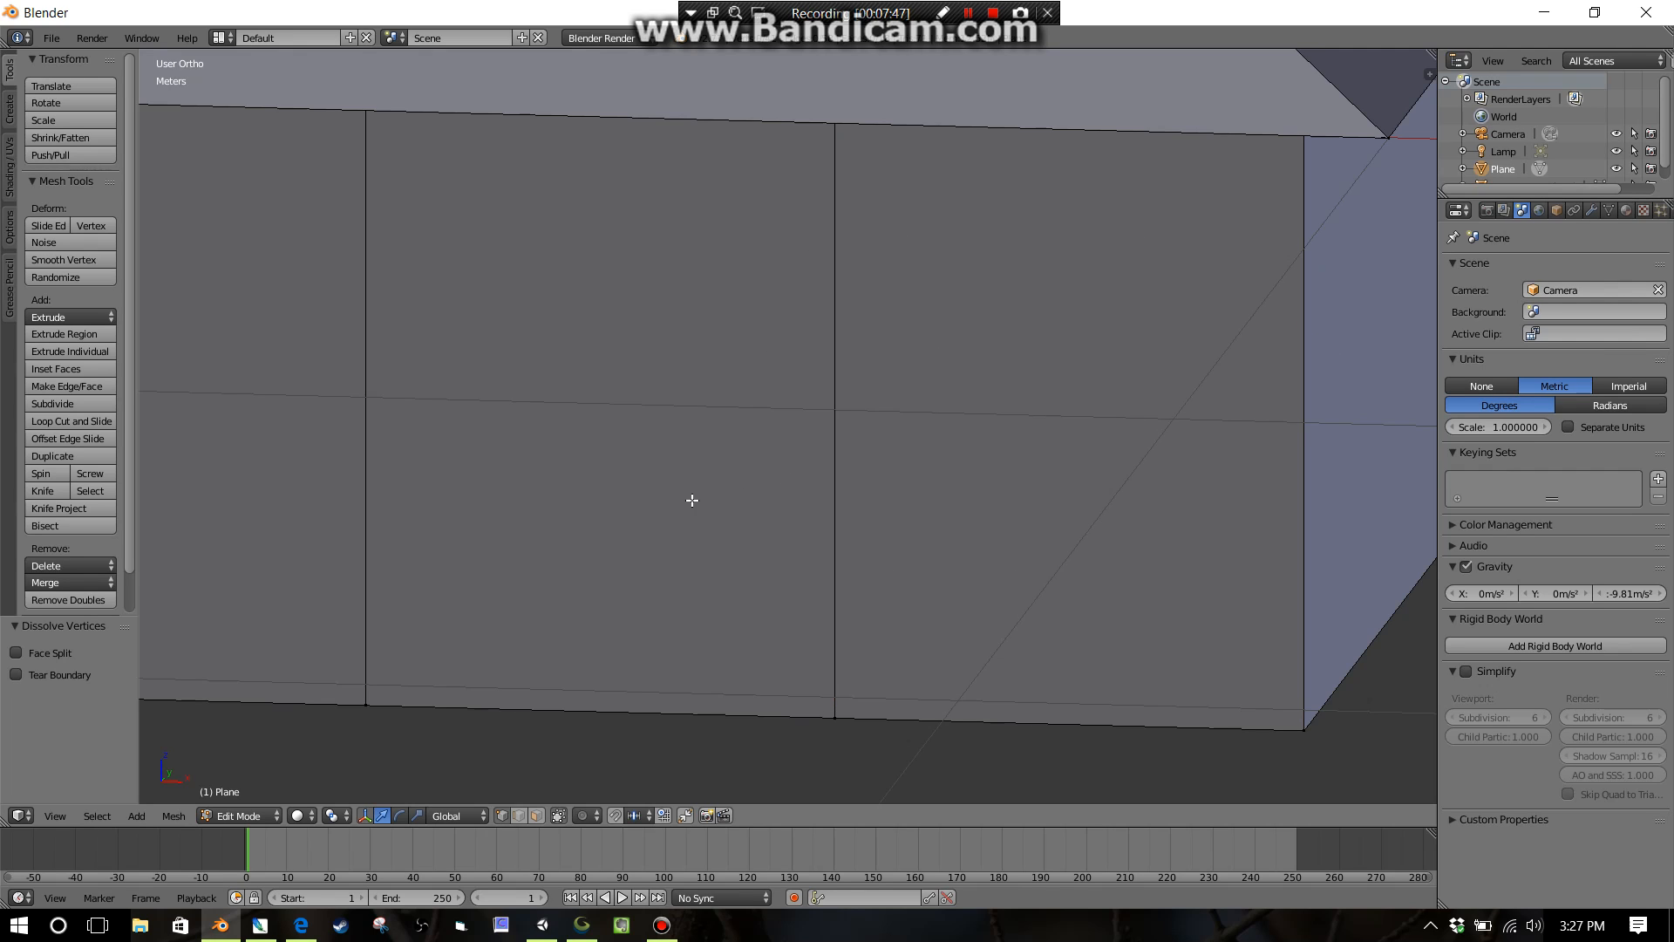
# Circle-select the five intermediate vertices on each of the two dividing edges in the wall's left half.
pyautogui.keyDown('shift'); pyautogui.moveTo(602, 493); pyautogui.dragTo(1299, 490, button='middle'); pyautogui.keyUp('shift')
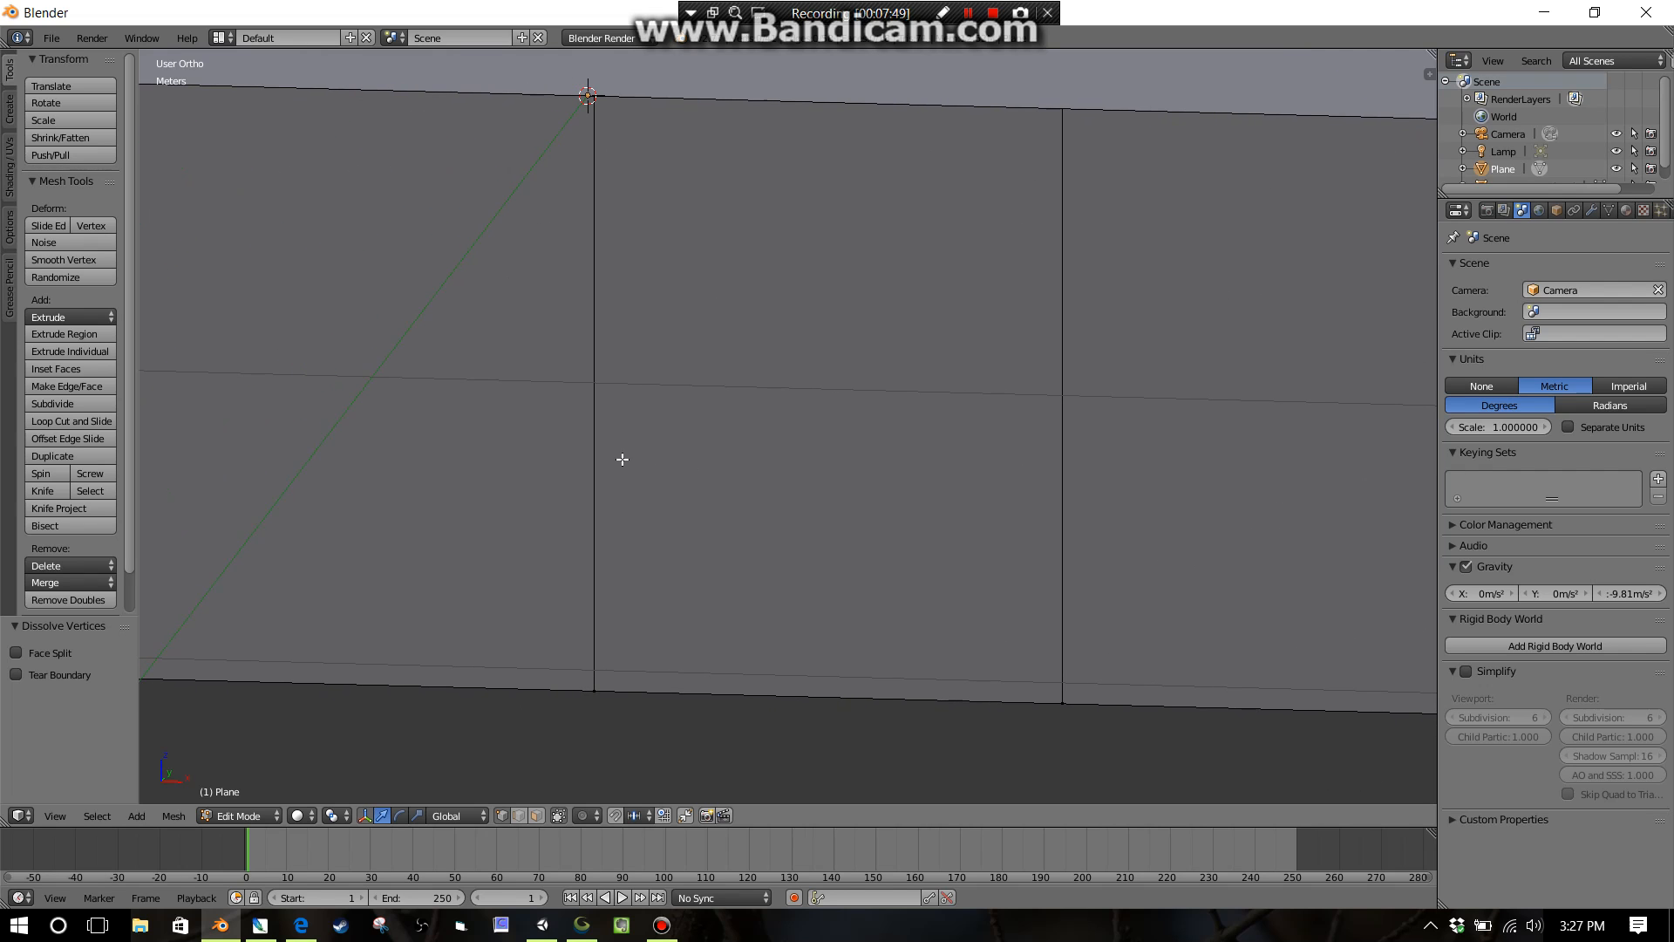
pyautogui.keyDown('shift'); pyautogui.moveTo(453, 448); pyautogui.dragTo(1046, 486, button='middle'); pyautogui.keyUp('shift')
pyautogui.scroll(-4, 902, 487)
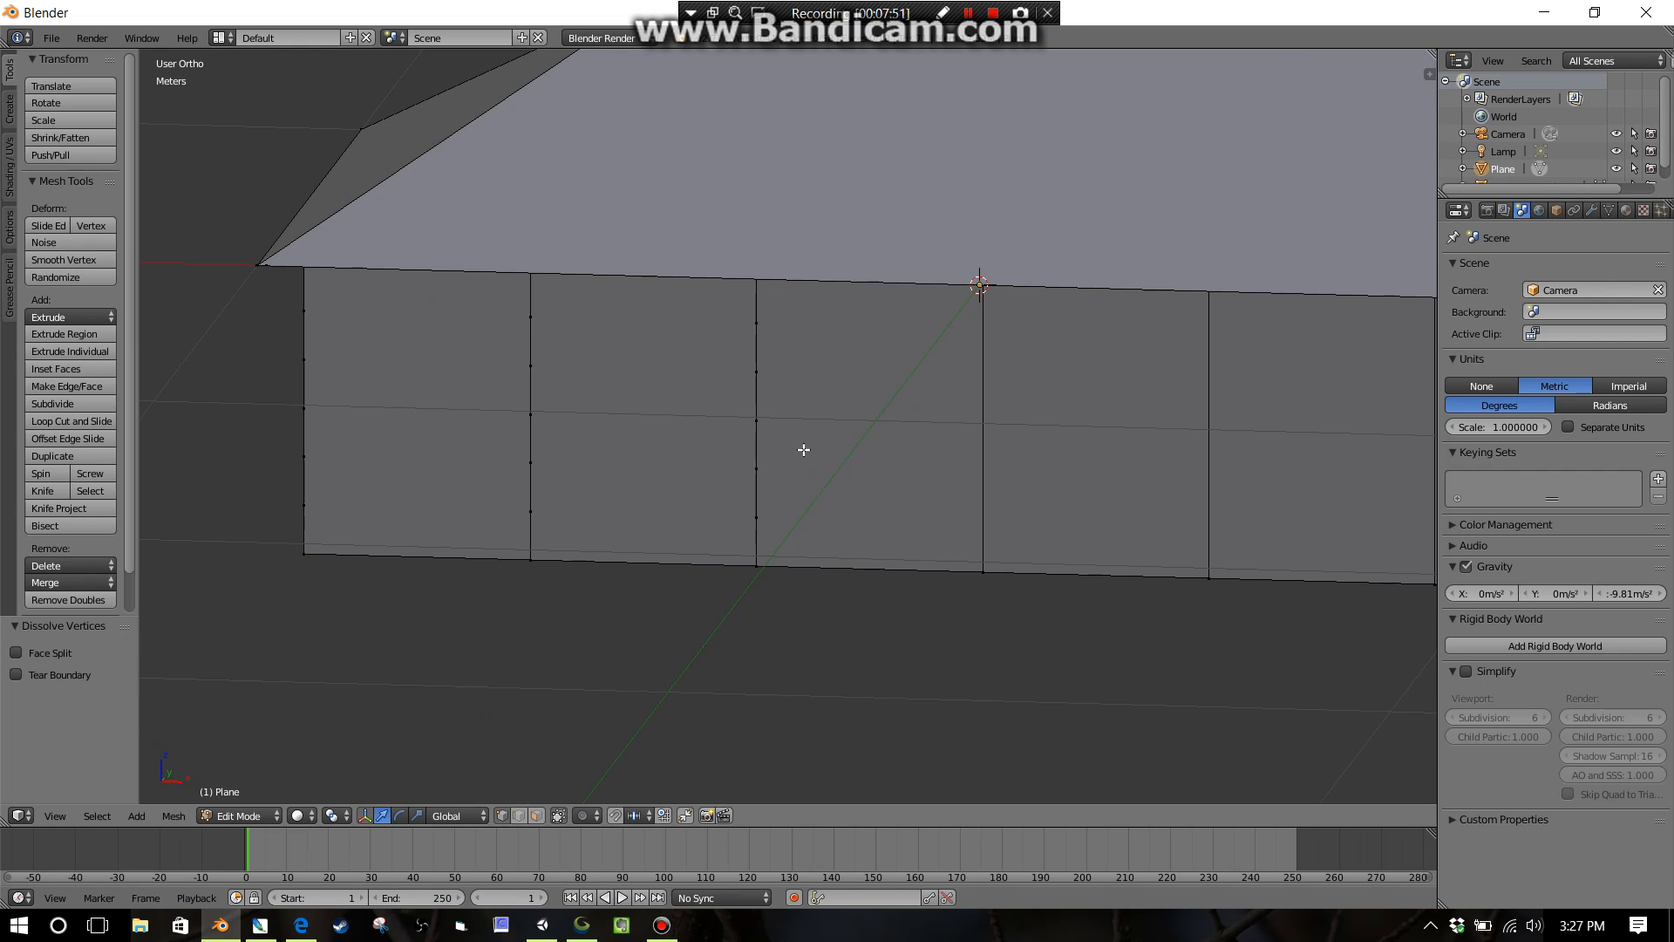
pyautogui.moveTo(840, 434); pyautogui.dragTo(917, 428, button='middle')
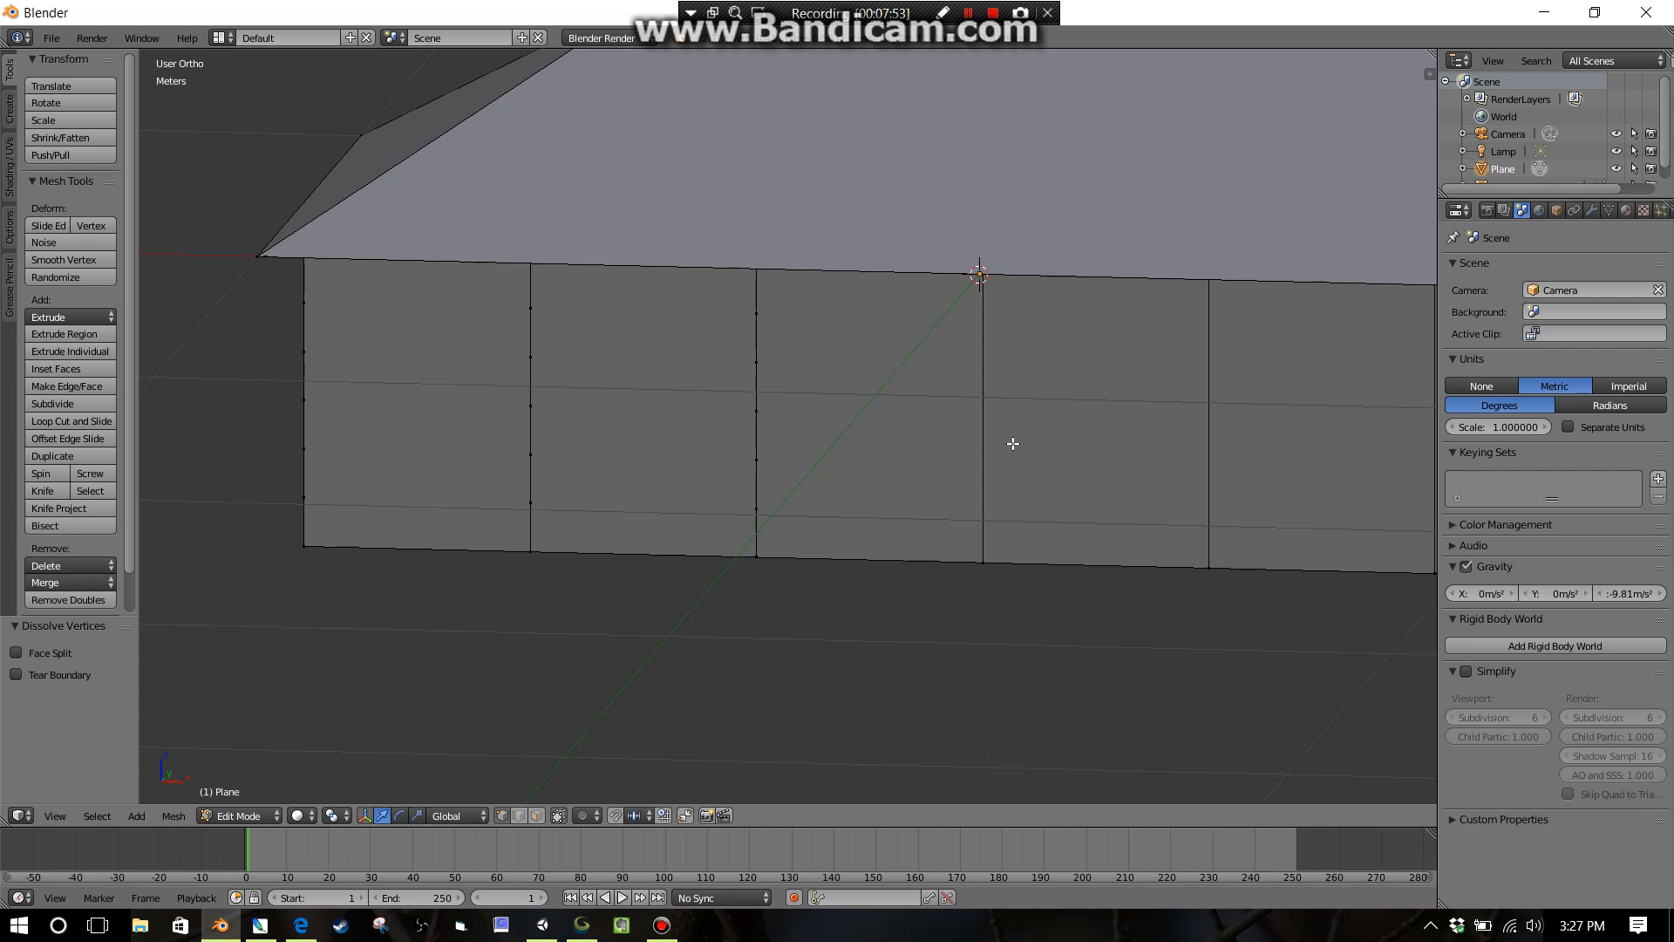
pyautogui.keyDown('shift'); pyautogui.moveTo(931, 429); pyautogui.dragTo(841, 414, button='middle'); pyautogui.keyUp('shift')
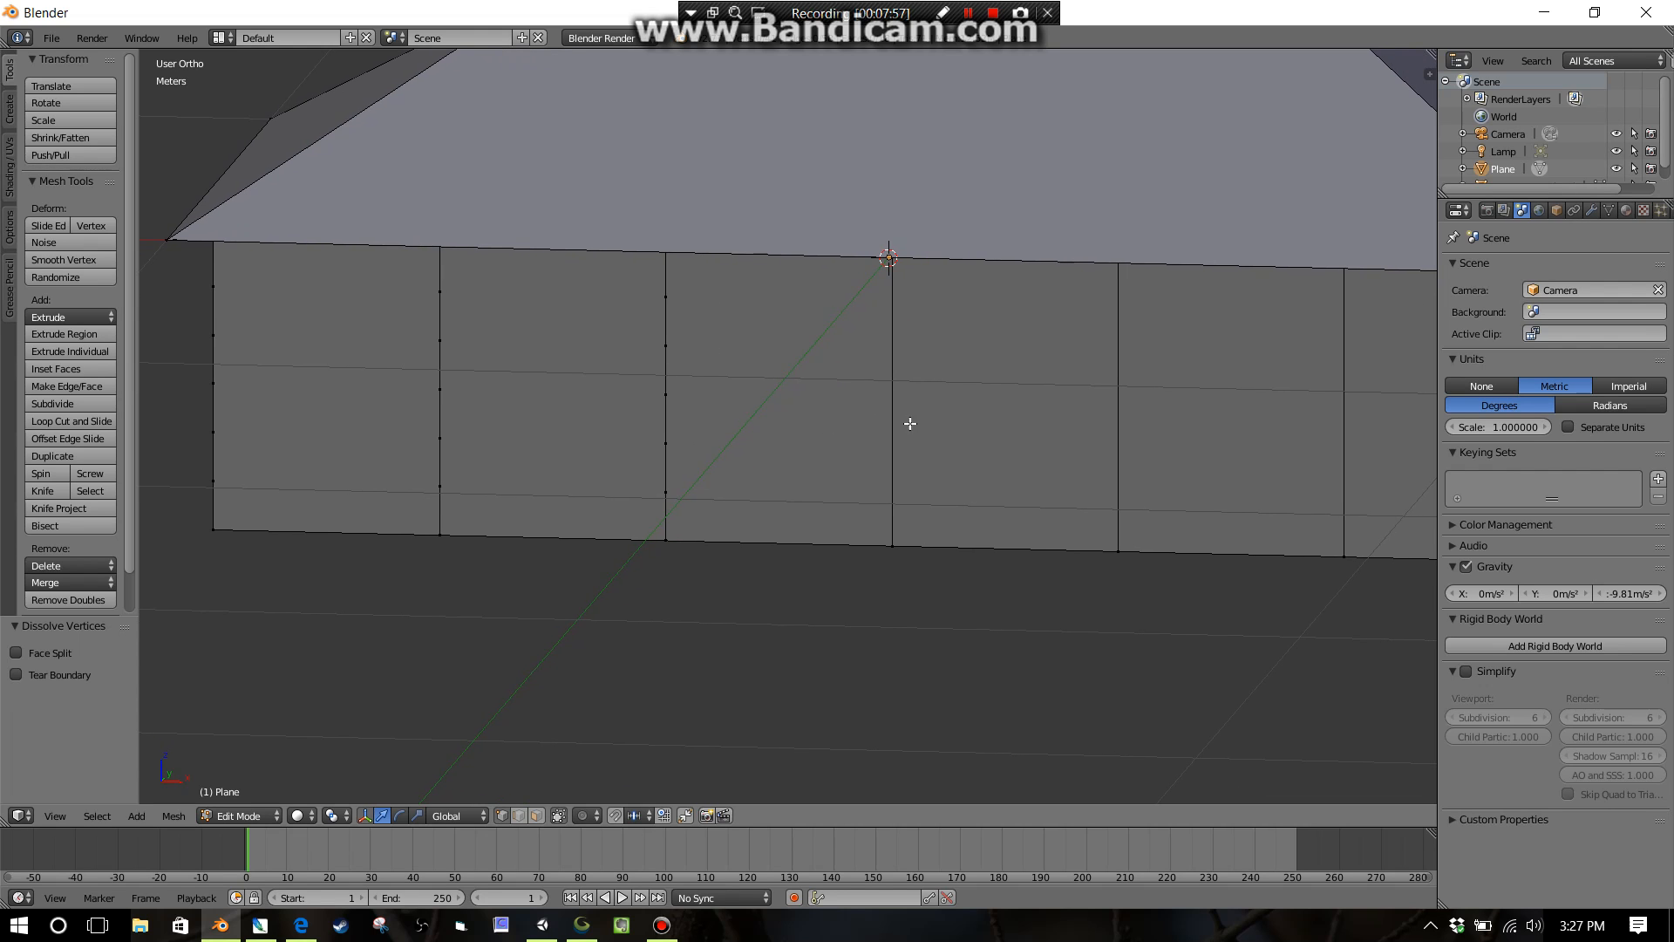
pyautogui.moveTo(1044, 408)
pyautogui.mouseDown(button='middle')
pyautogui.moveTo(512, 399)
pyautogui.moveTo(325, 422)
pyautogui.moveTo(474, 388)
pyautogui.moveTo(220, 389)
pyautogui.moveTo(1290, 534)
pyautogui.moveTo(1383, 400)
pyautogui.moveTo(987, 408)
pyautogui.moveTo(590, 385)
pyautogui.moveTo(1218, 463)
pyautogui.moveTo(1044, 437)
pyautogui.mouseUp(button='middle')
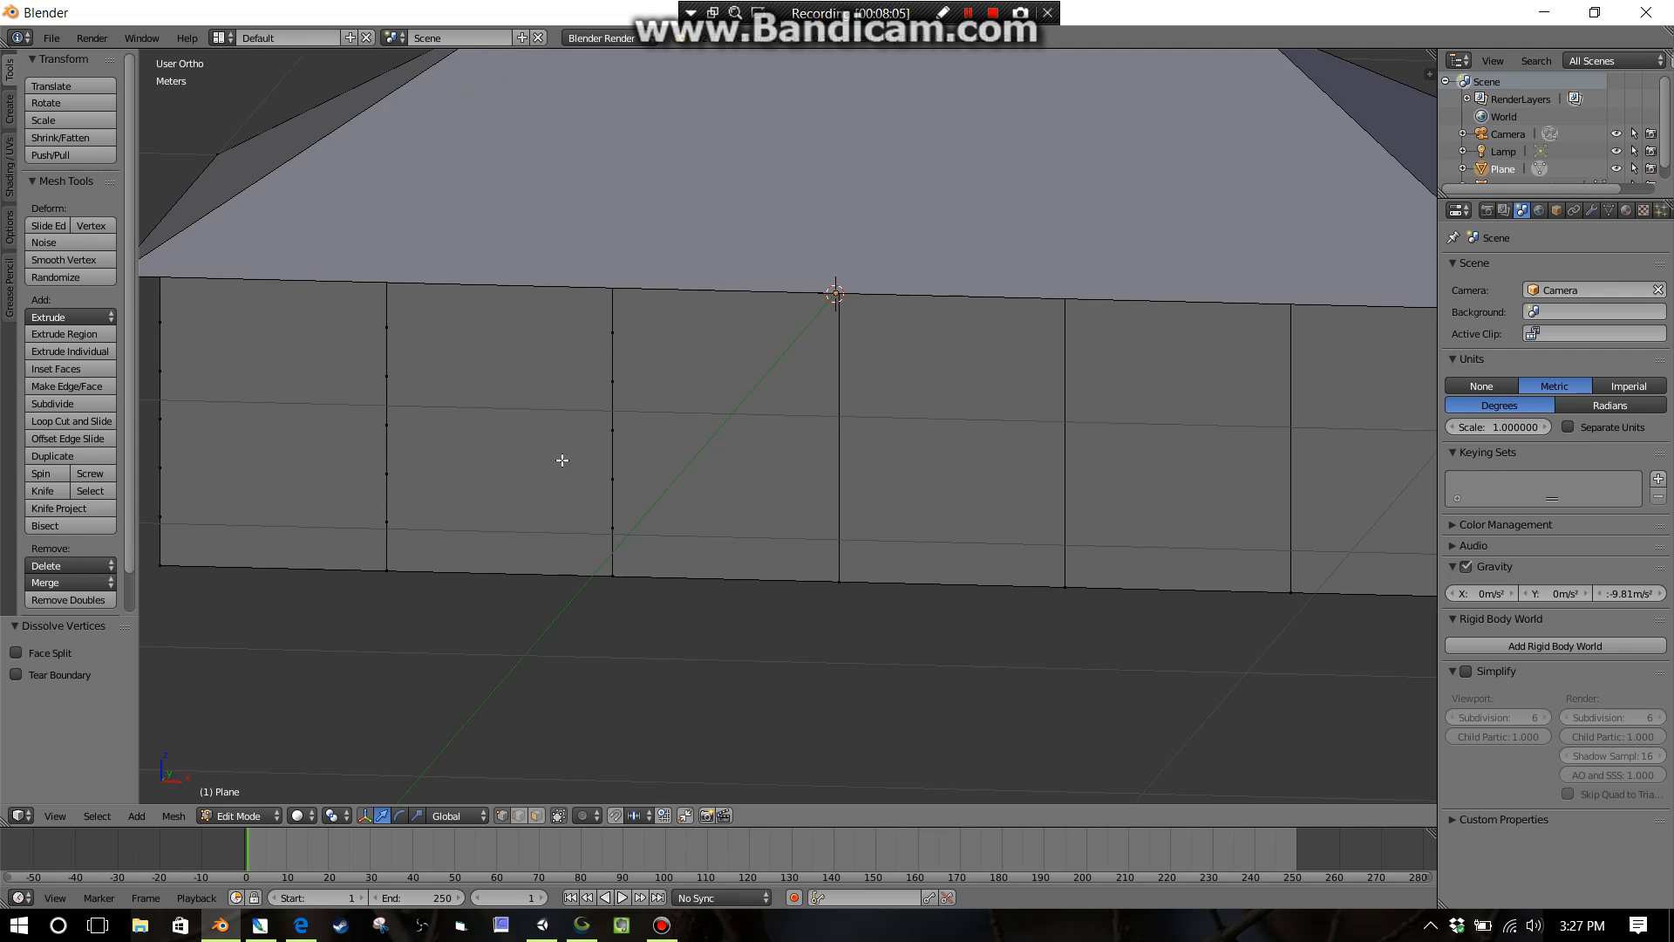
pyautogui.scroll(4, 562, 460)
pyautogui.keyDown('shift'); pyautogui.moveTo(518, 449); pyautogui.dragTo(1137, 449, button='middle'); pyautogui.keyUp('shift')
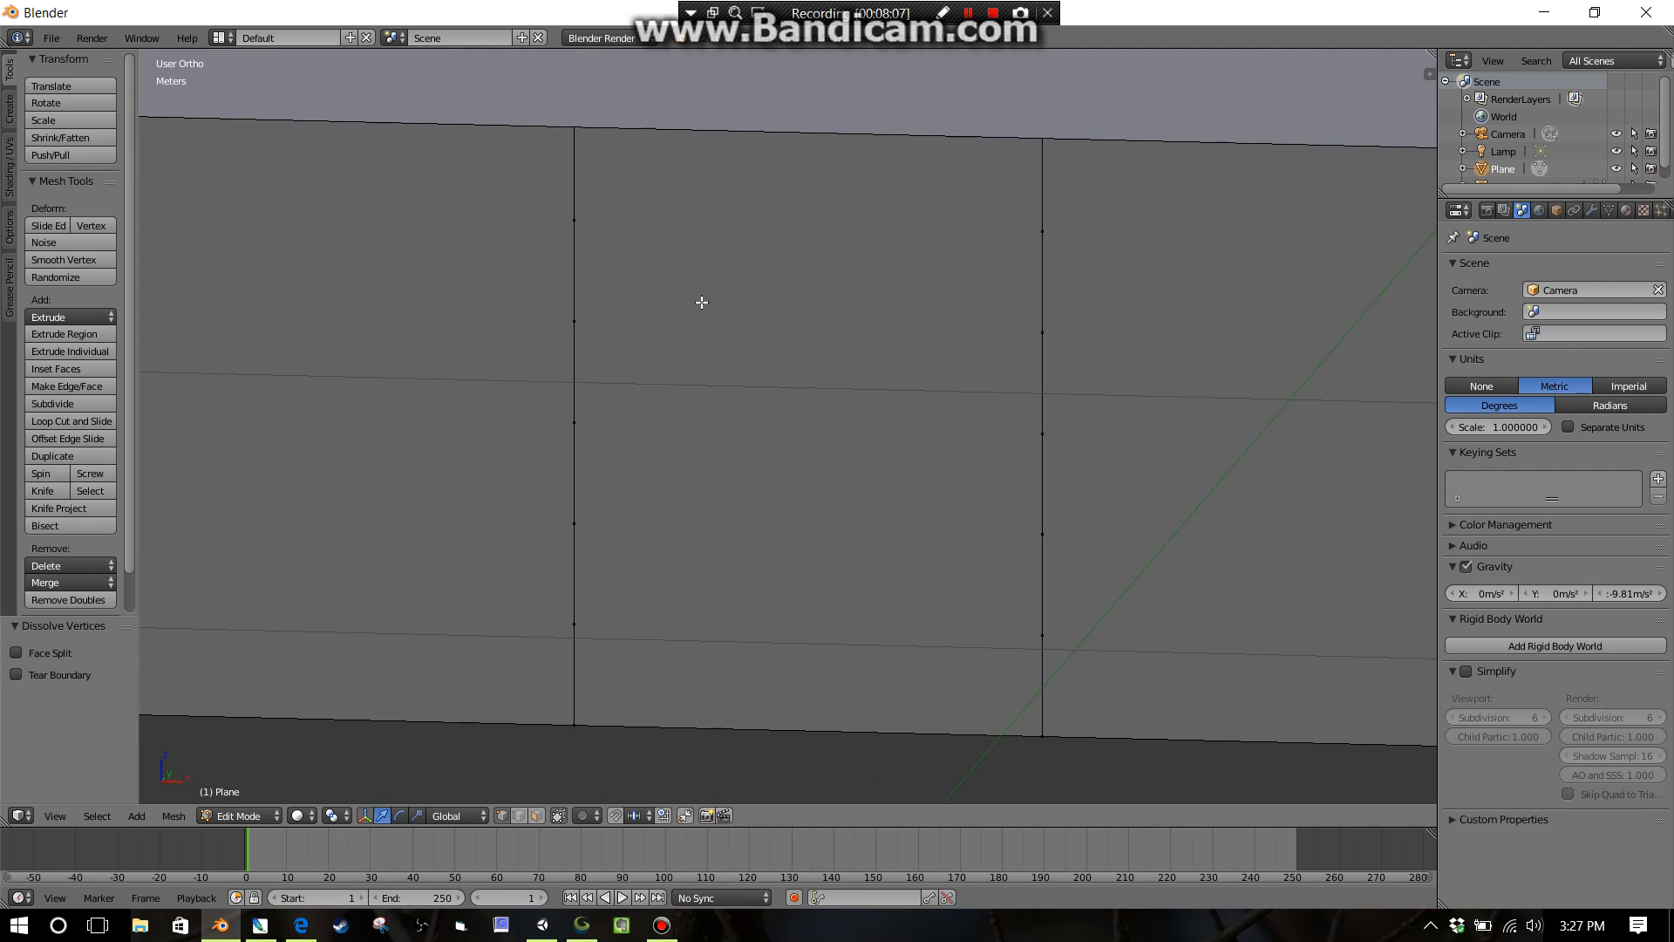
pyautogui.press('c')
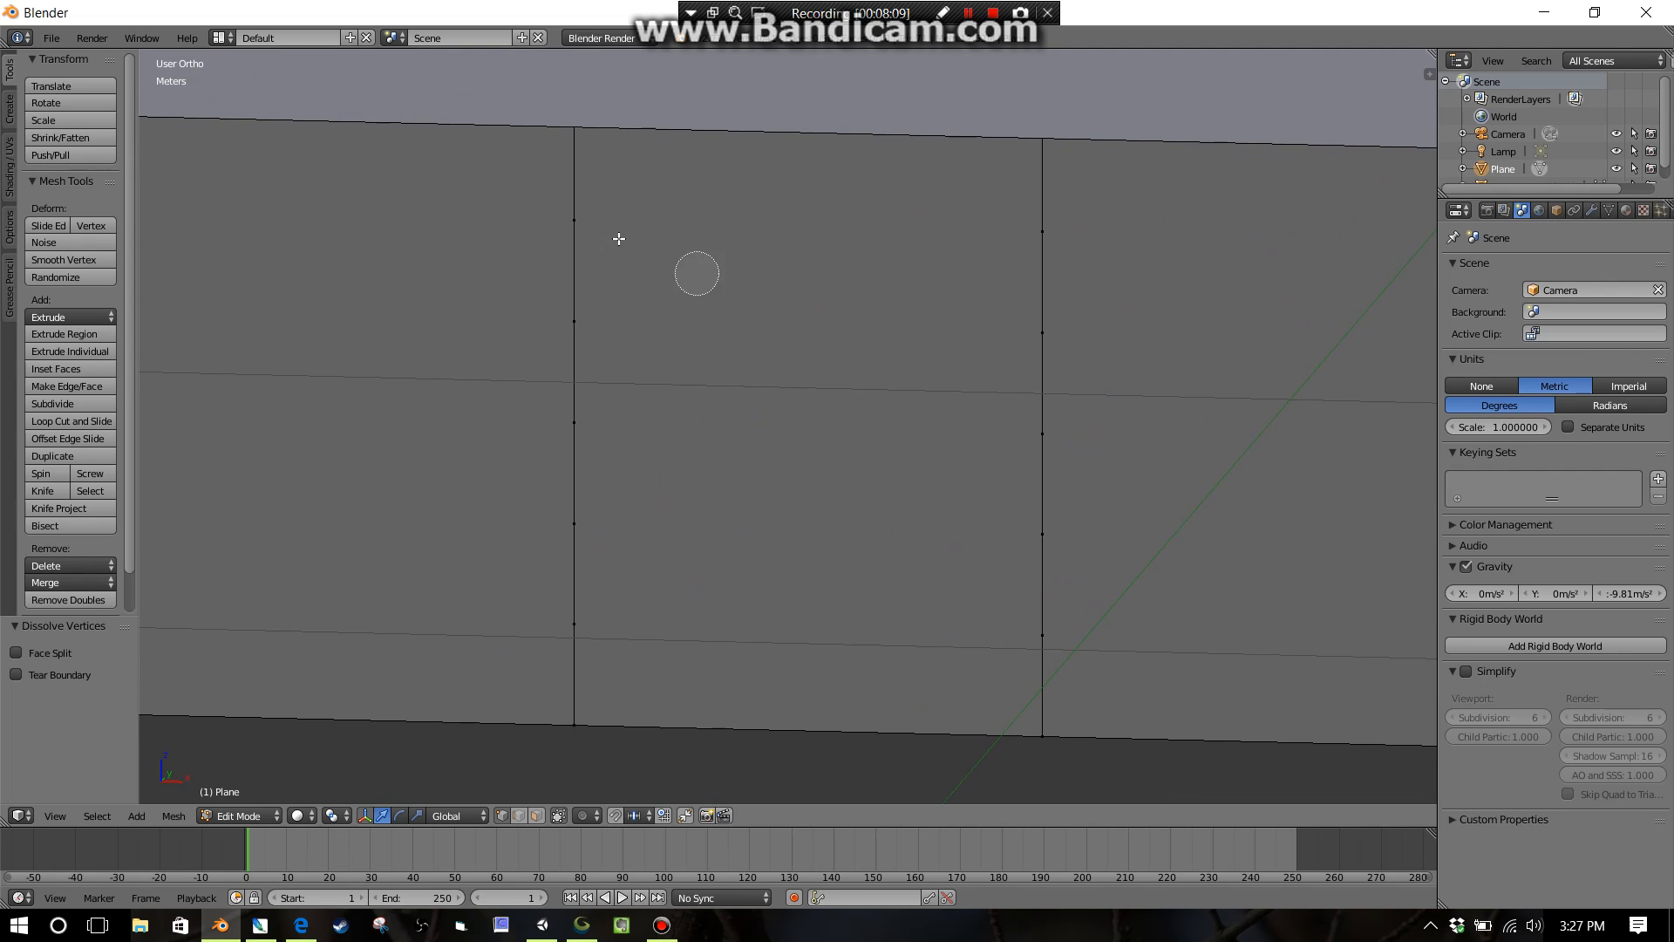
pyautogui.scroll(-4, 693, 316)
pyautogui.scroll(8, 693, 317)
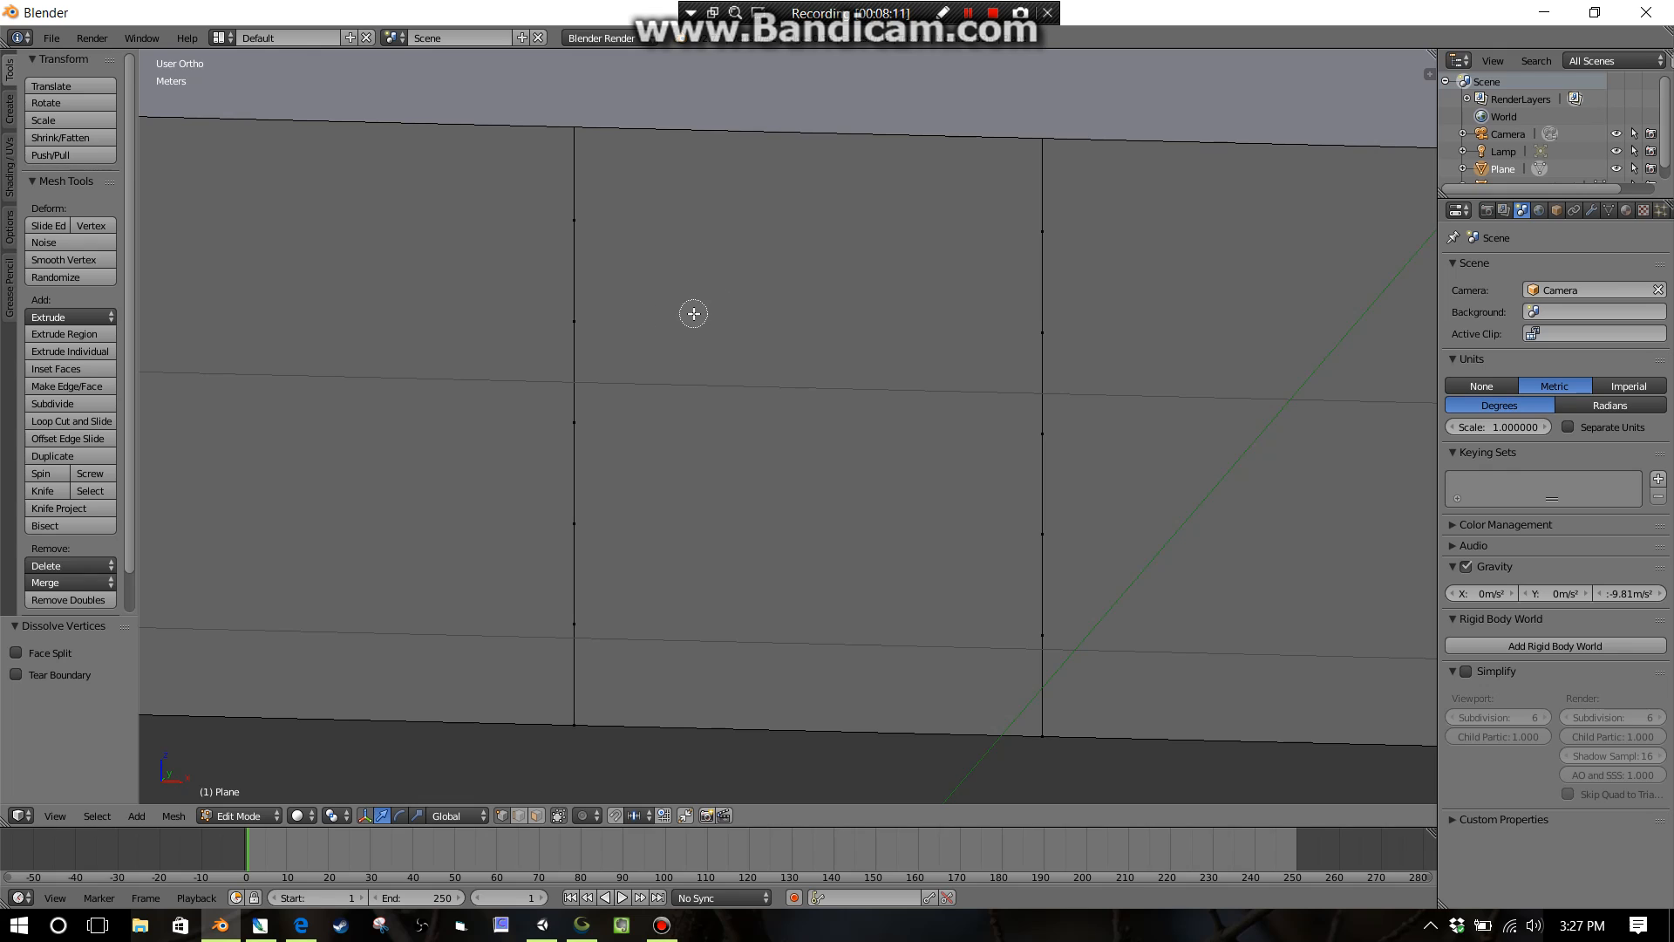
pyautogui.scroll(-10, 693, 319)
pyautogui.scroll(2, 695, 319)
pyautogui.scroll(2, 708, 267)
pyautogui.scroll(-2, 708, 265)
pyautogui.scroll(4, 708, 267)
pyautogui.scroll(-3, 698, 266)
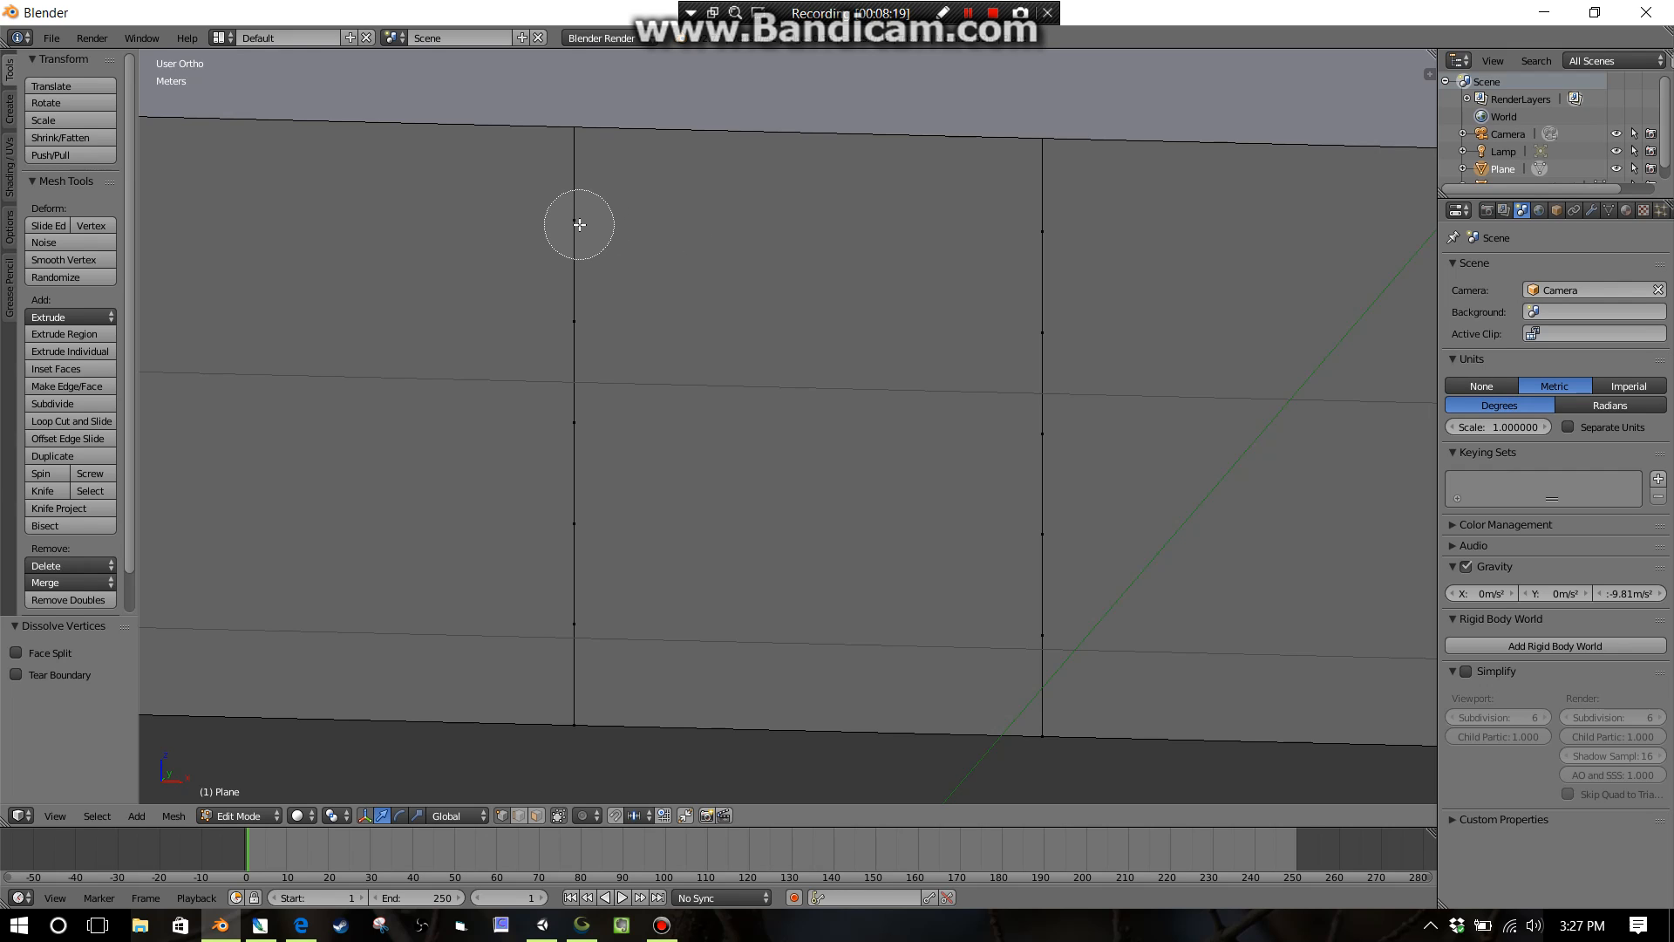
pyautogui.moveTo(579, 224)
pyautogui.mouseDown()
pyautogui.moveTo(580, 613)
pyautogui.moveTo(1054, 620)
pyautogui.moveTo(1039, 246)
pyautogui.mouseUp()
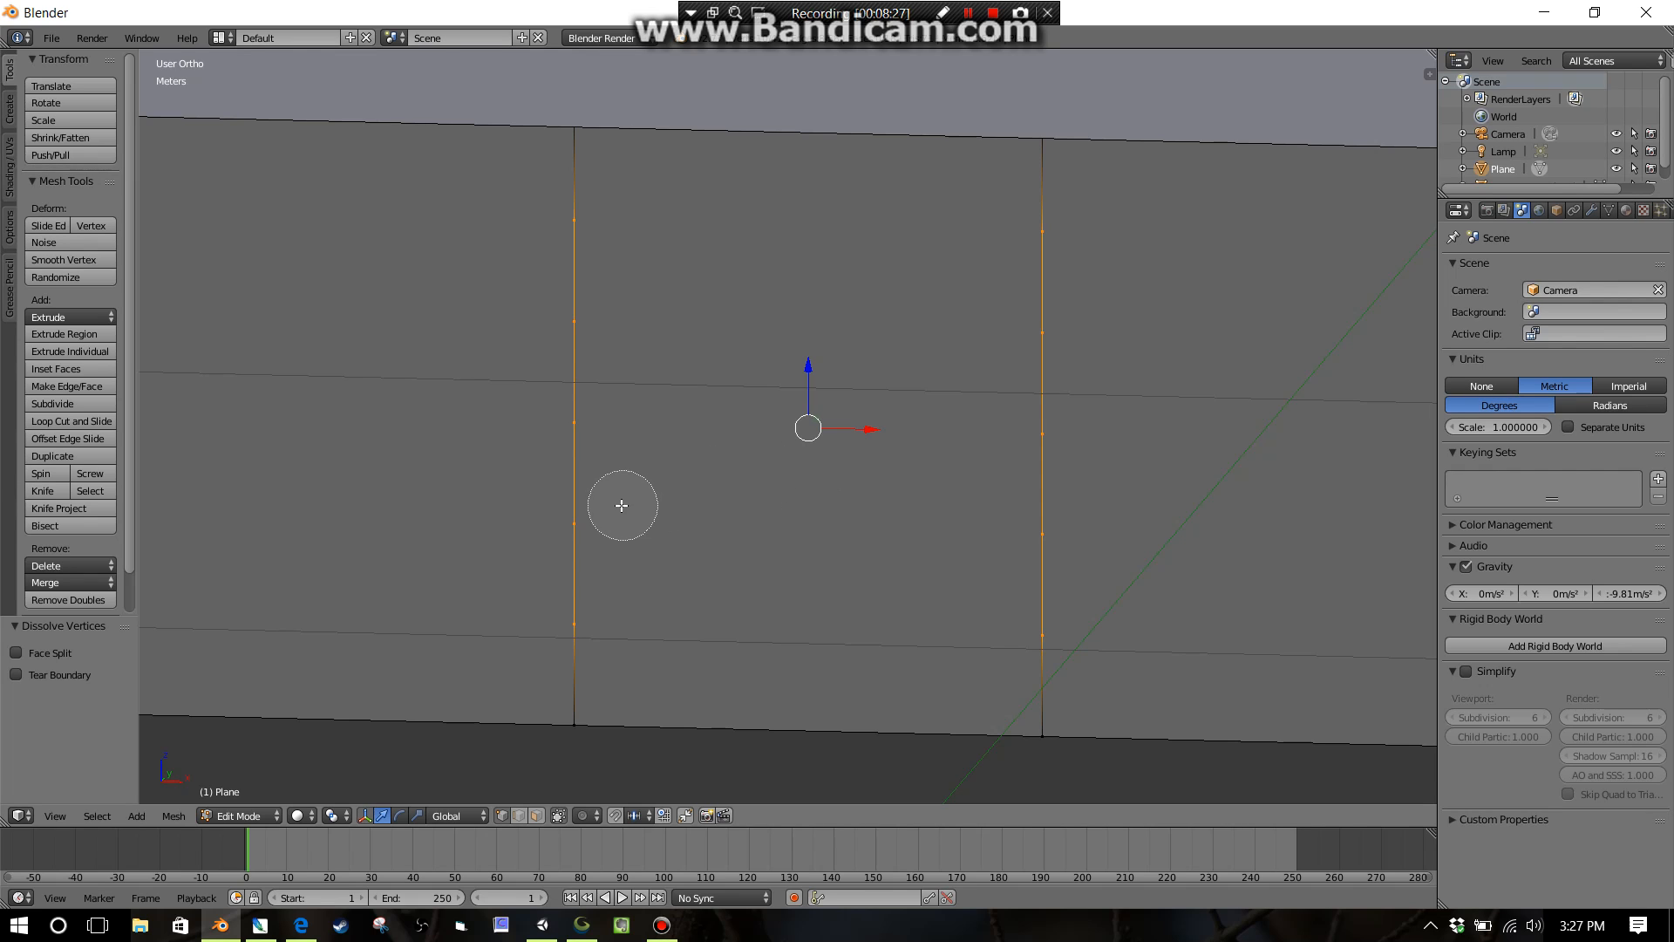
# Deselect one vertex on each of the two dividing edges with circle select, and add both back to the selection.
pyautogui.middleClick(579, 523)
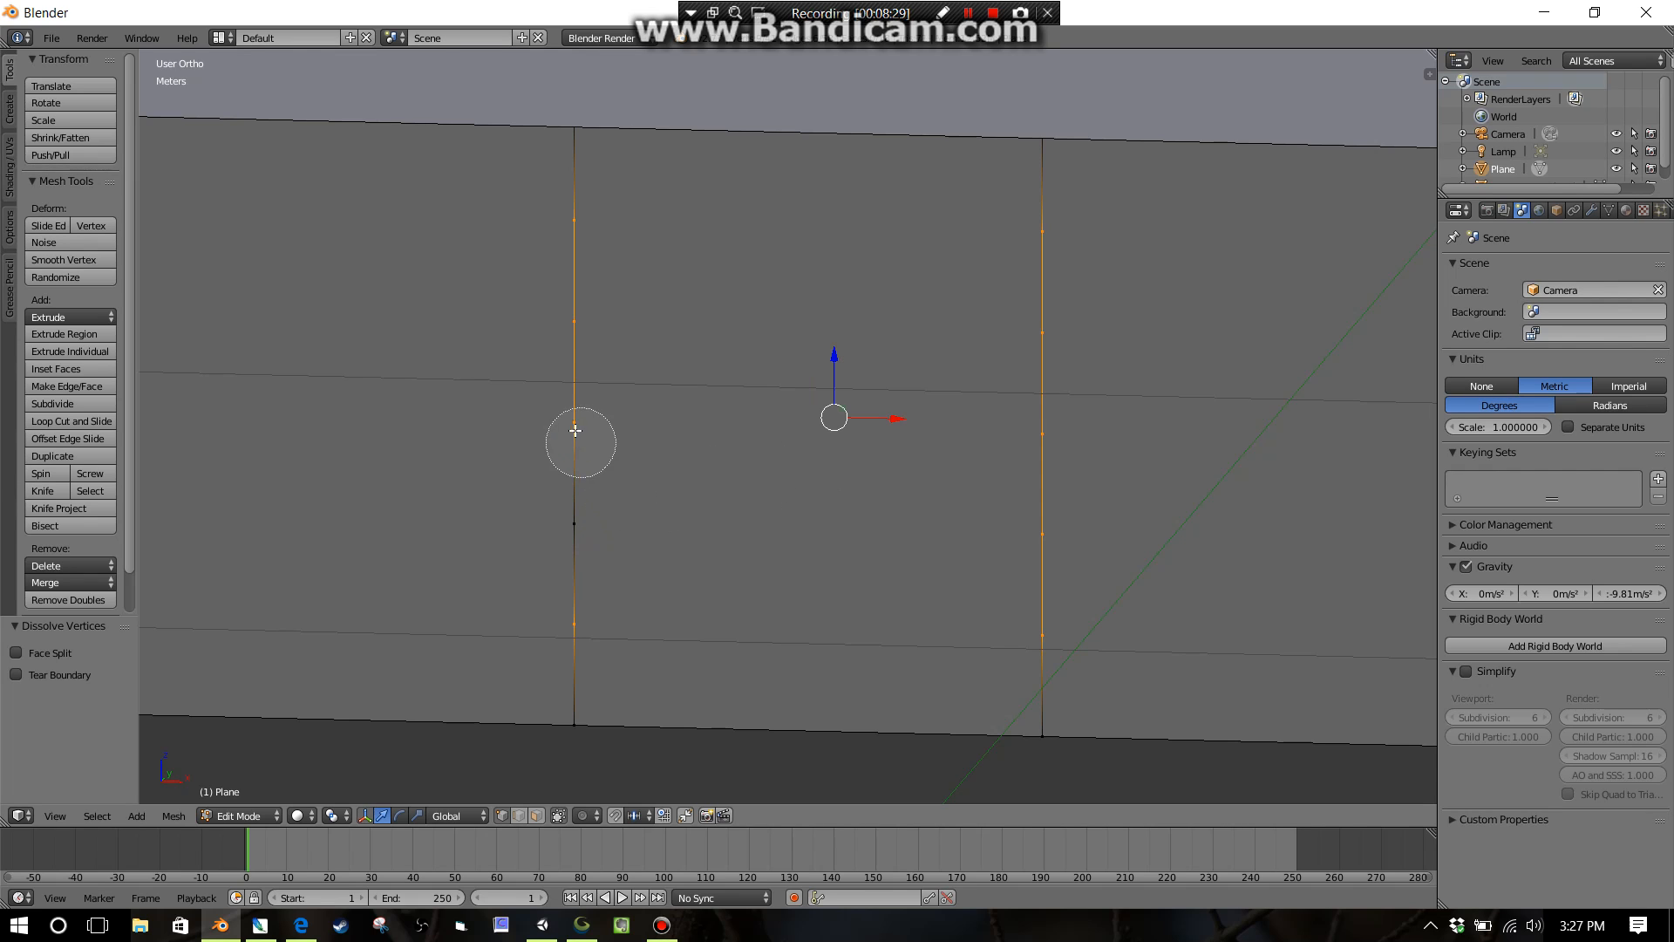
pyautogui.middleClick(1053, 340)
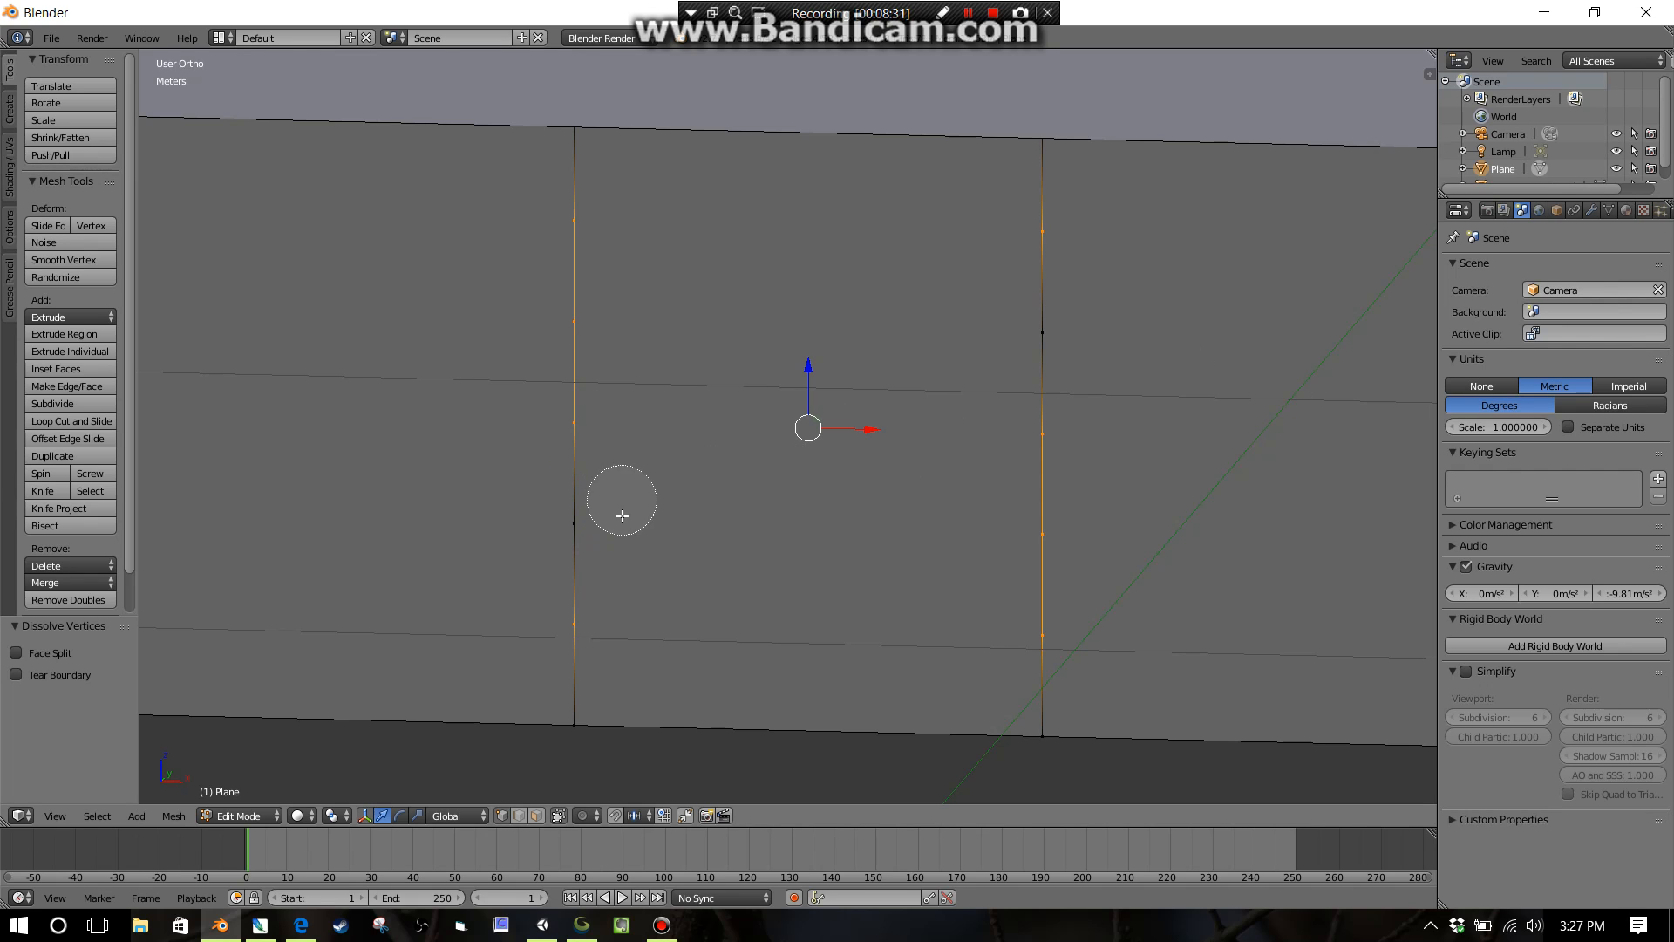
pyautogui.click(579, 533)
pyautogui.click(1077, 320)
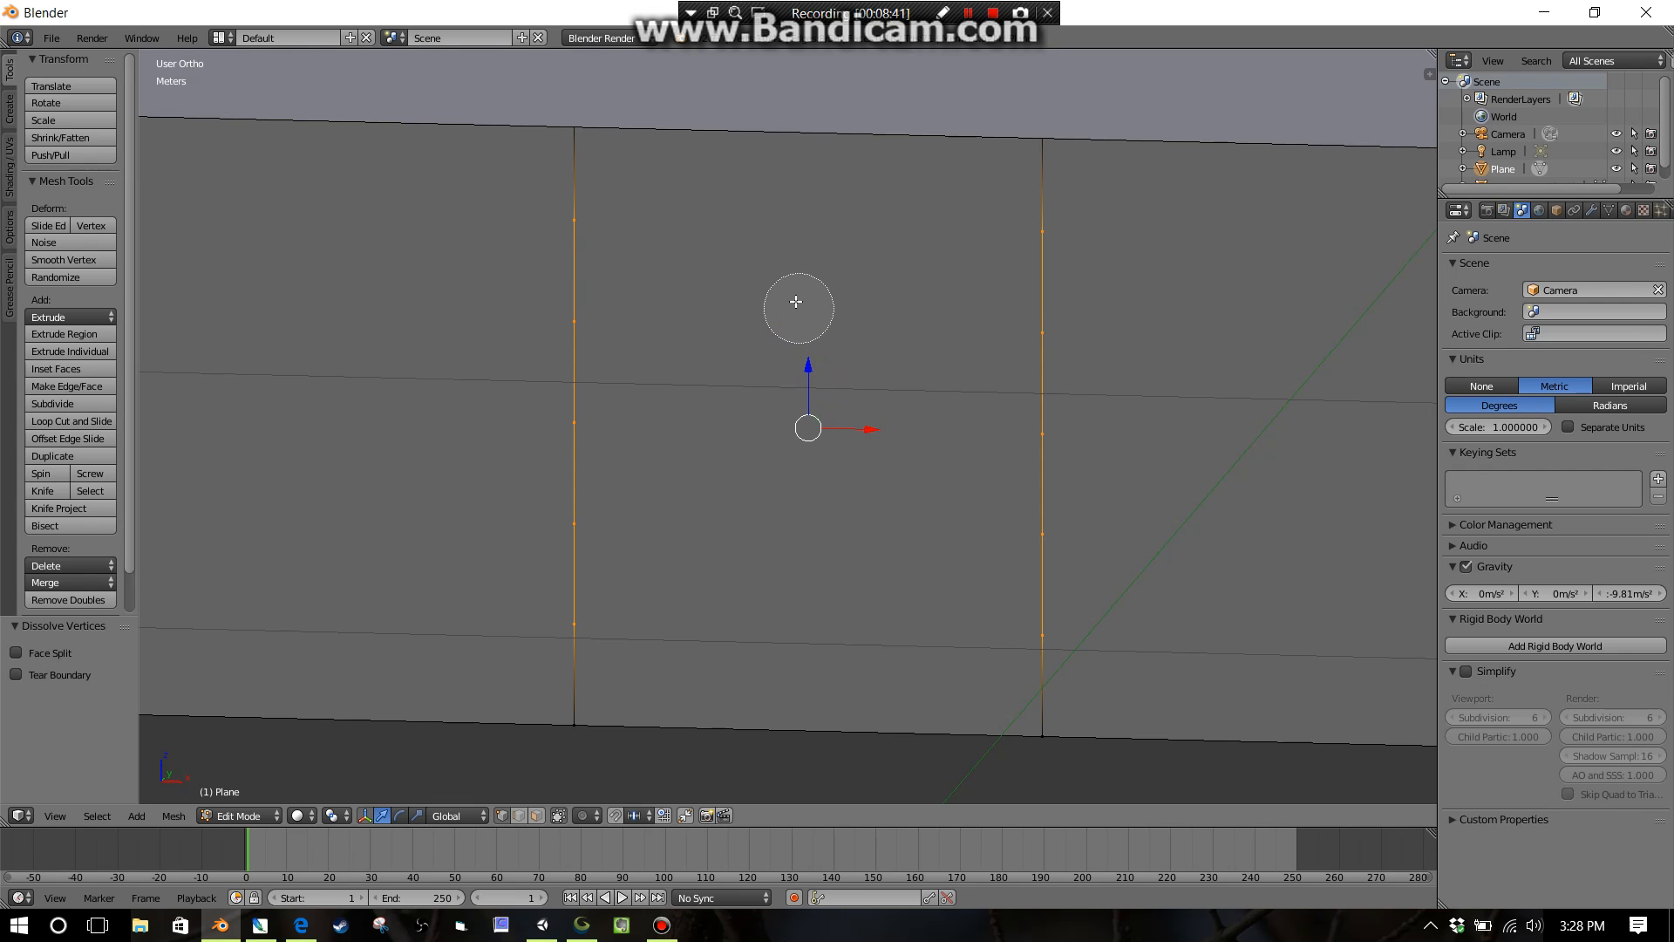
# Leave circle select and dissolve the selected vertices on the wall's two left dividing edges.
pyautogui.press('Escape')
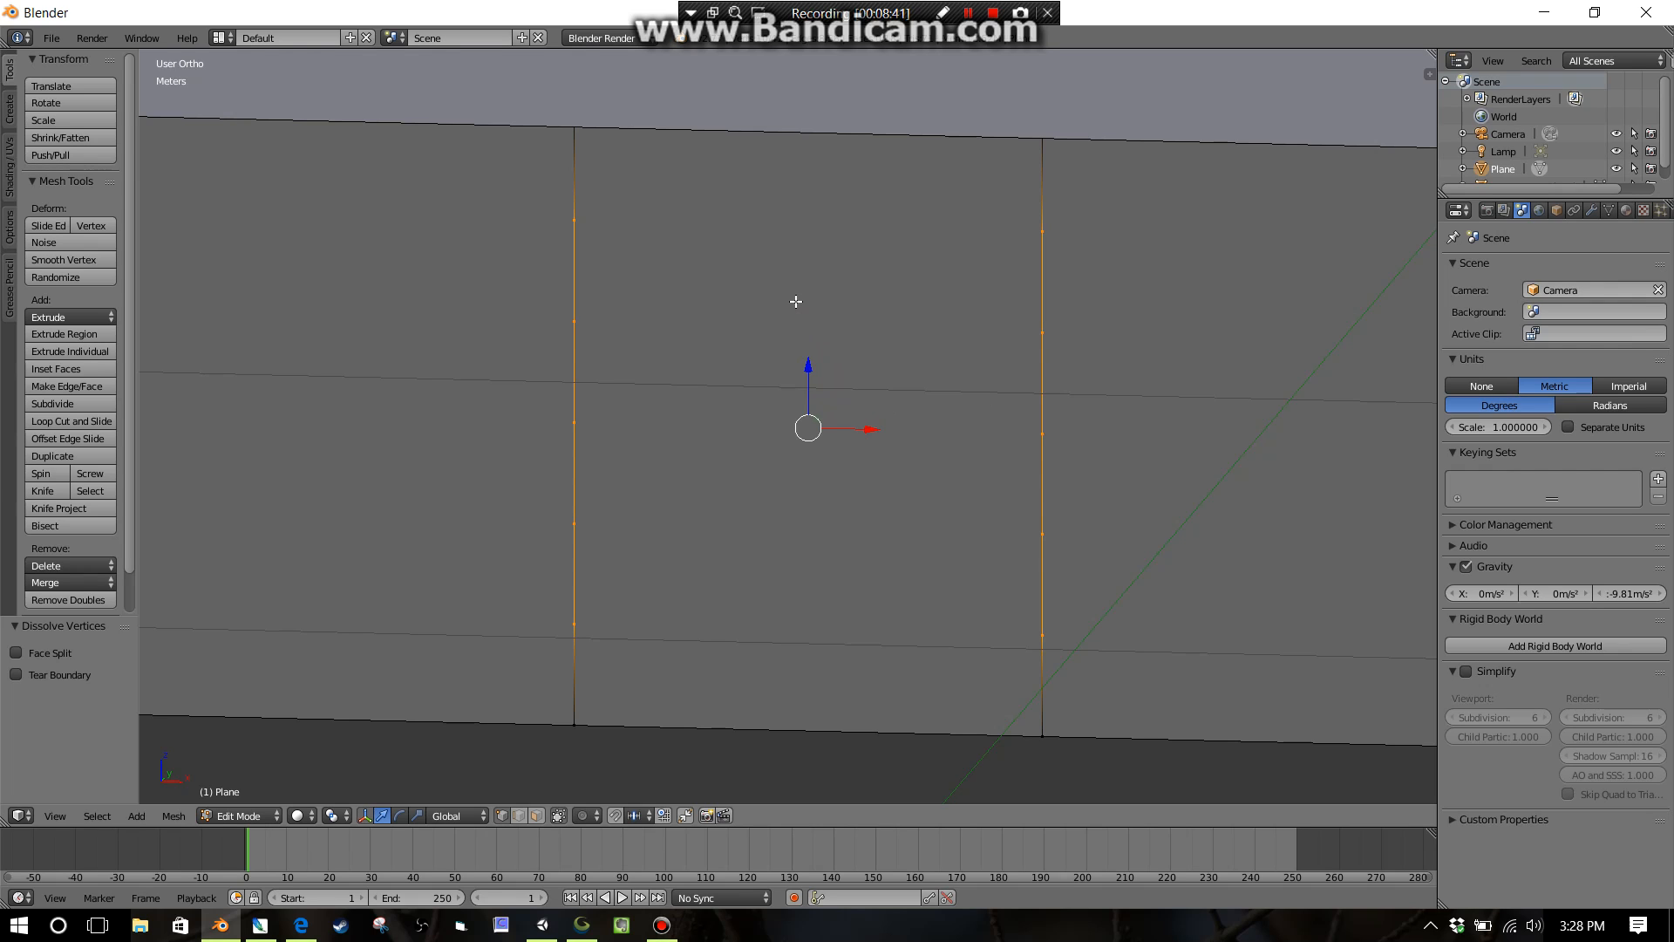
pyautogui.press('x')
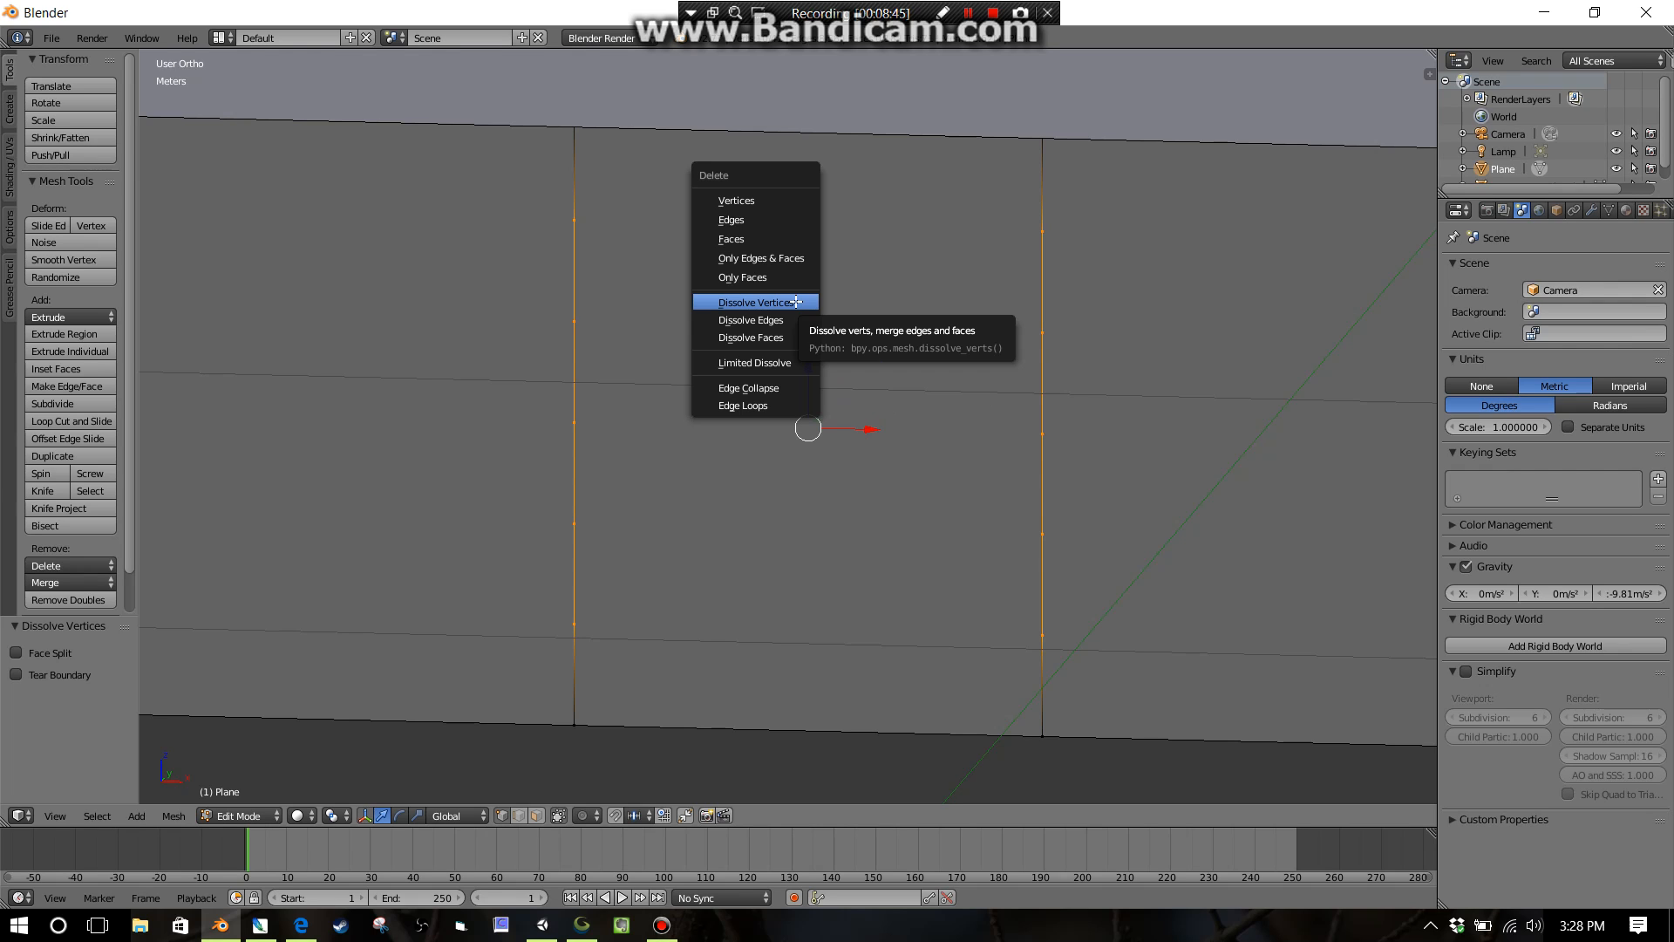
pyautogui.click(793, 299)
pyautogui.scroll(-4, 873, 421)
pyautogui.scroll(-4, 1057, 462)
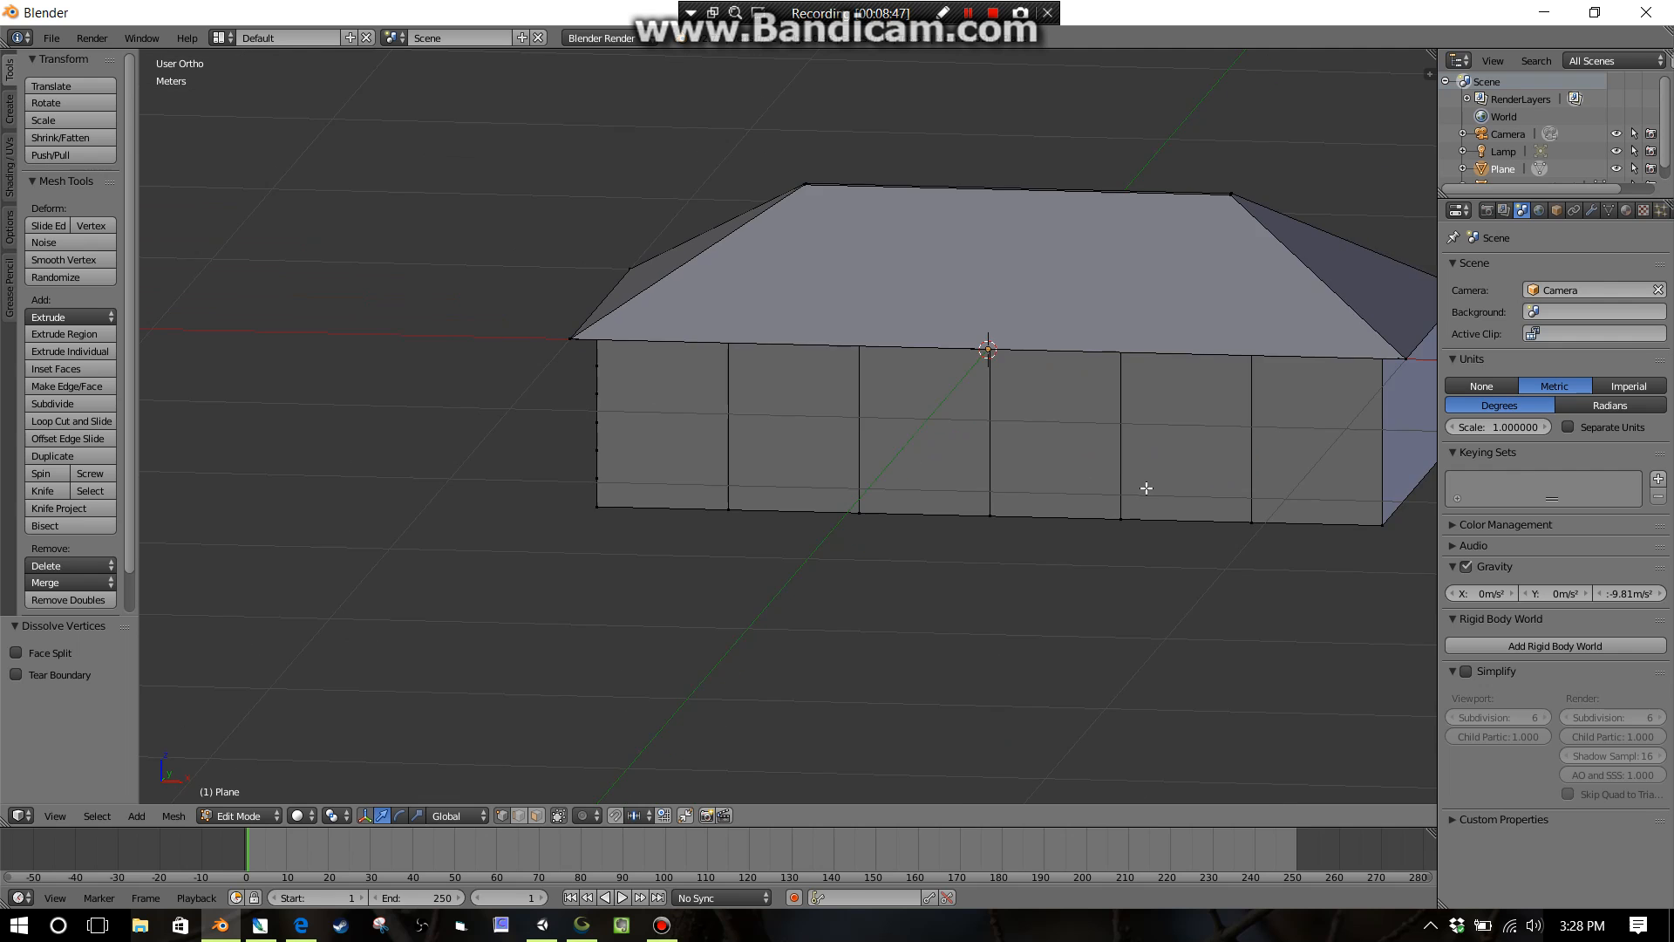
pyautogui.moveTo(1148, 482); pyautogui.dragTo(1055, 485, button='middle')
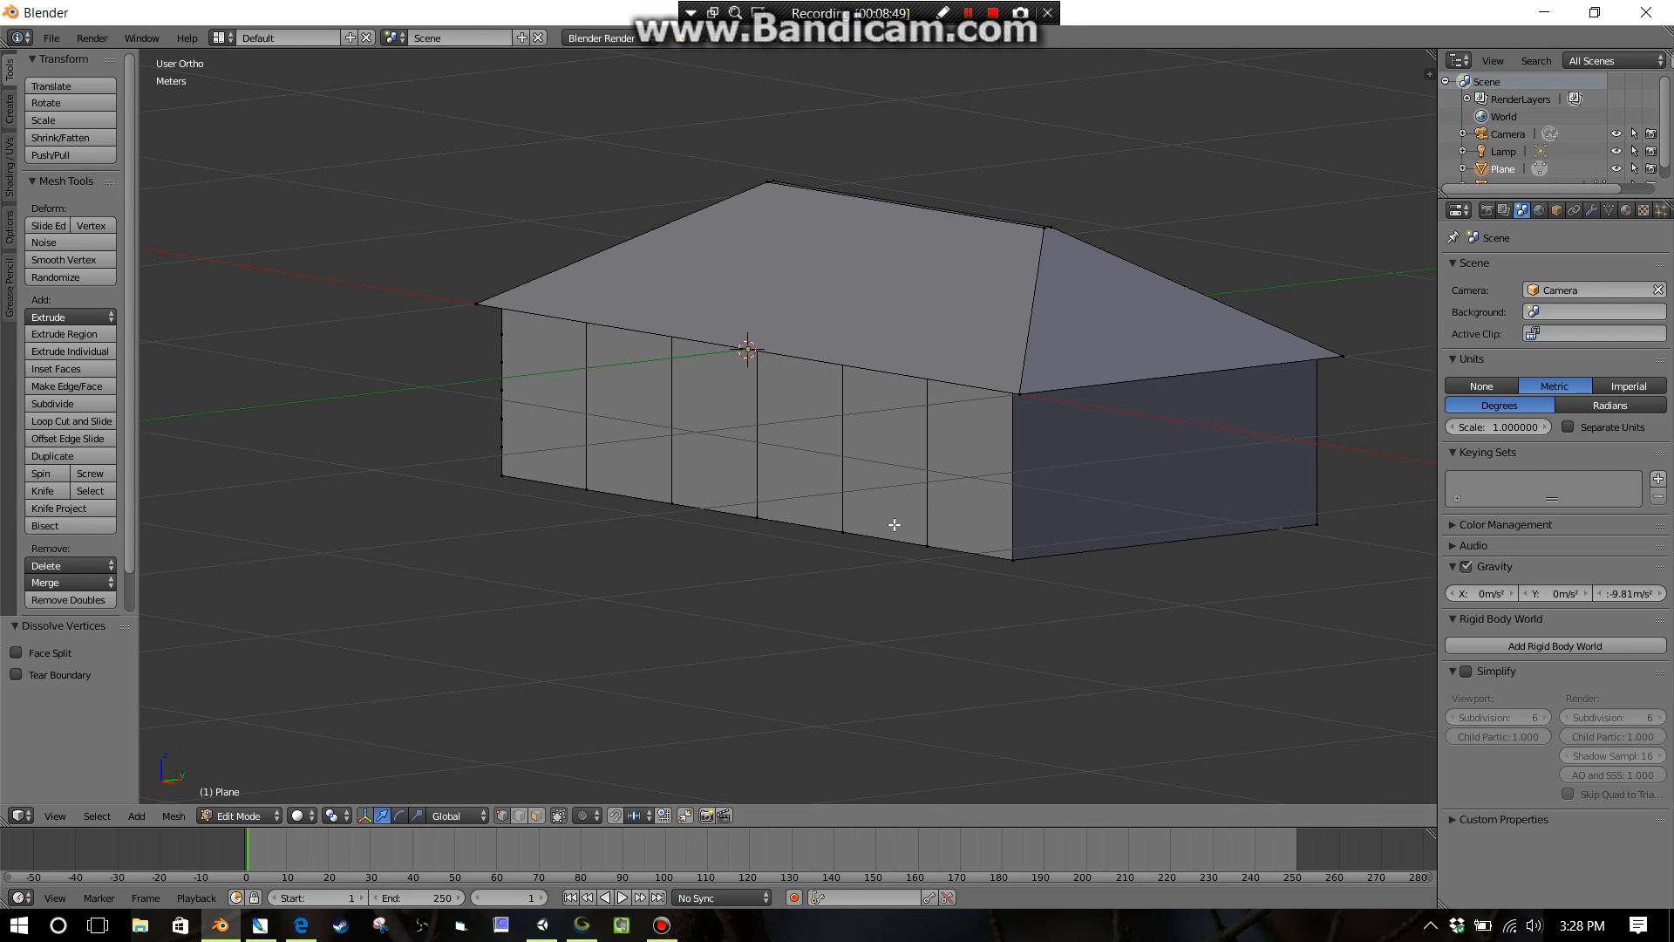
pyautogui.scroll(2, 894, 524)
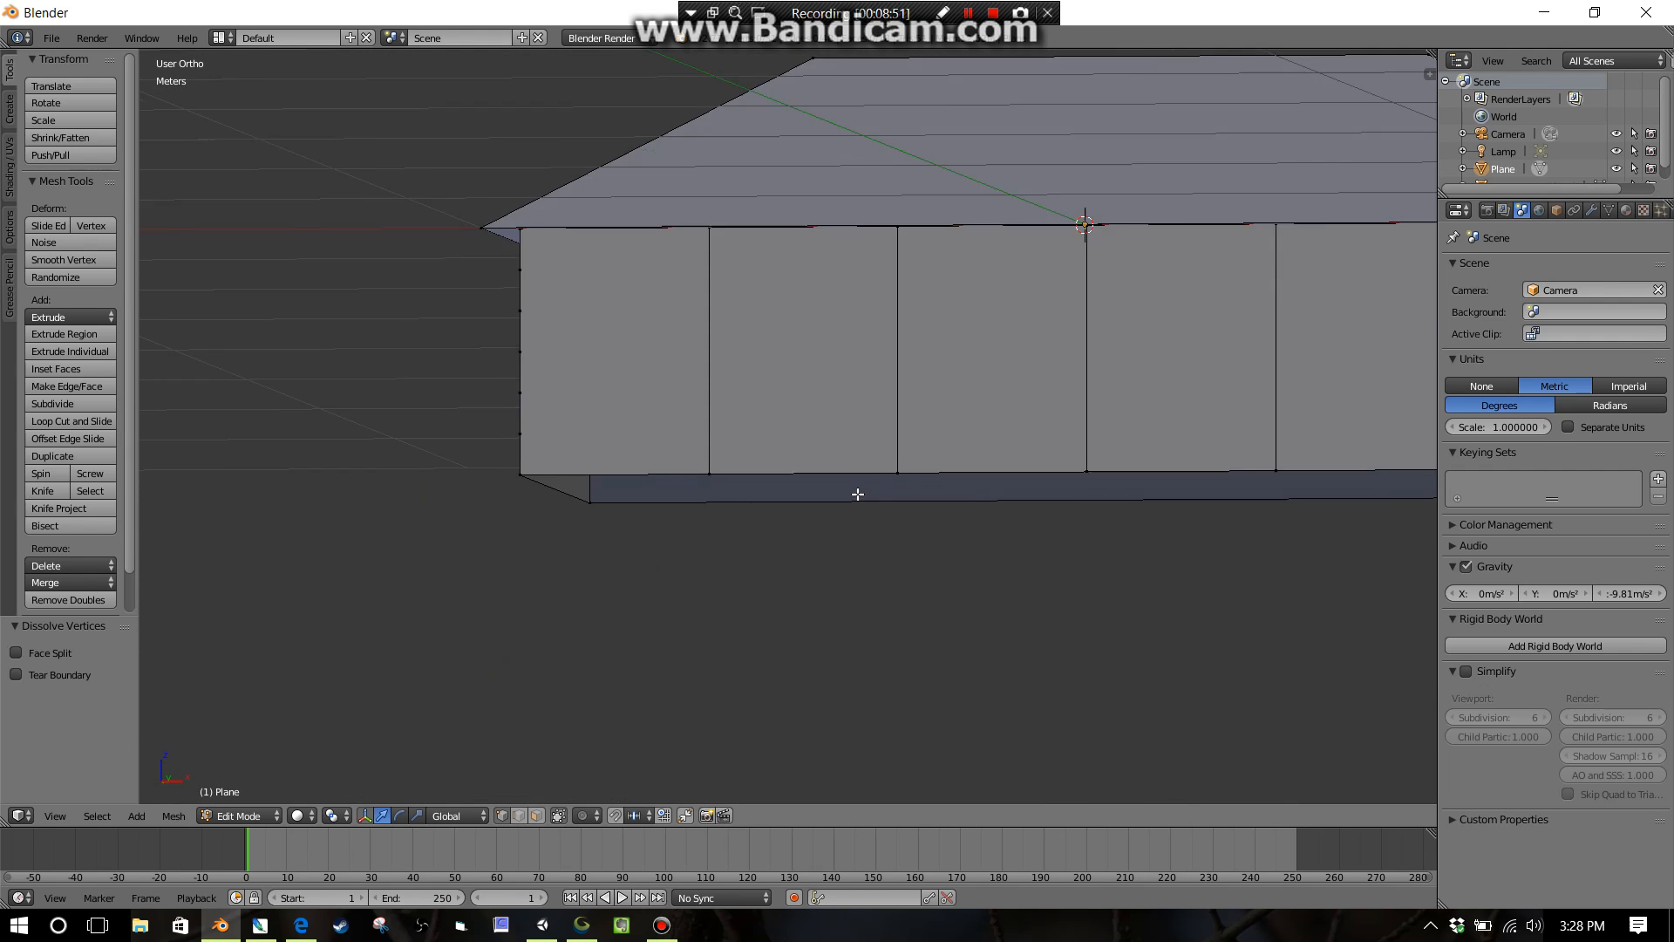